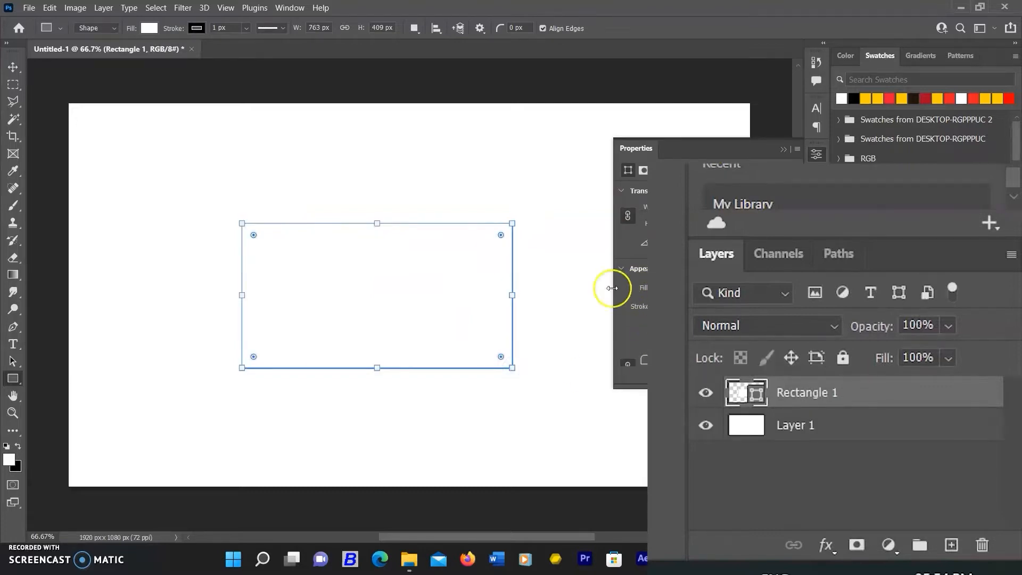
Step: Fill the rectangle with yellow and enter 5 px as its stroke width
{"action": "left_click", "coordinate": [645, 287]}
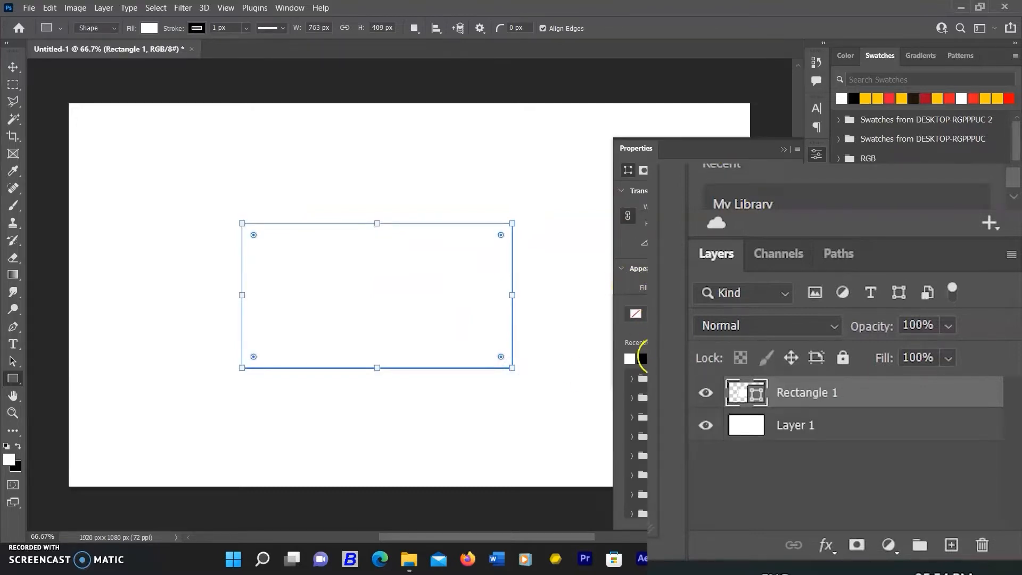
{"action": "left_click", "coordinate": [659, 355]}
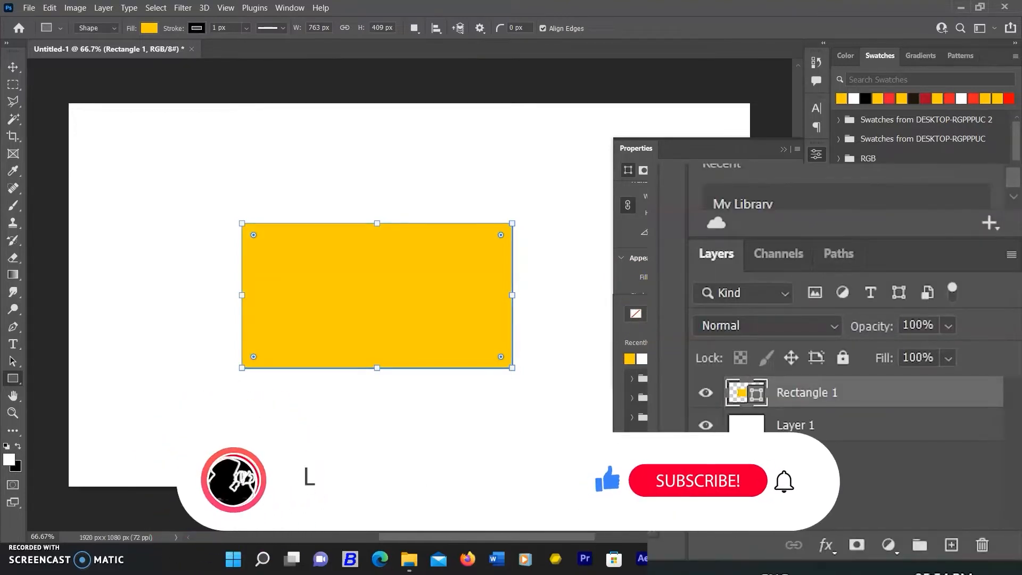
{"action": "scroll", "coordinate": [714, 277], "scroll_direction": "down", "scroll_amount": 1}
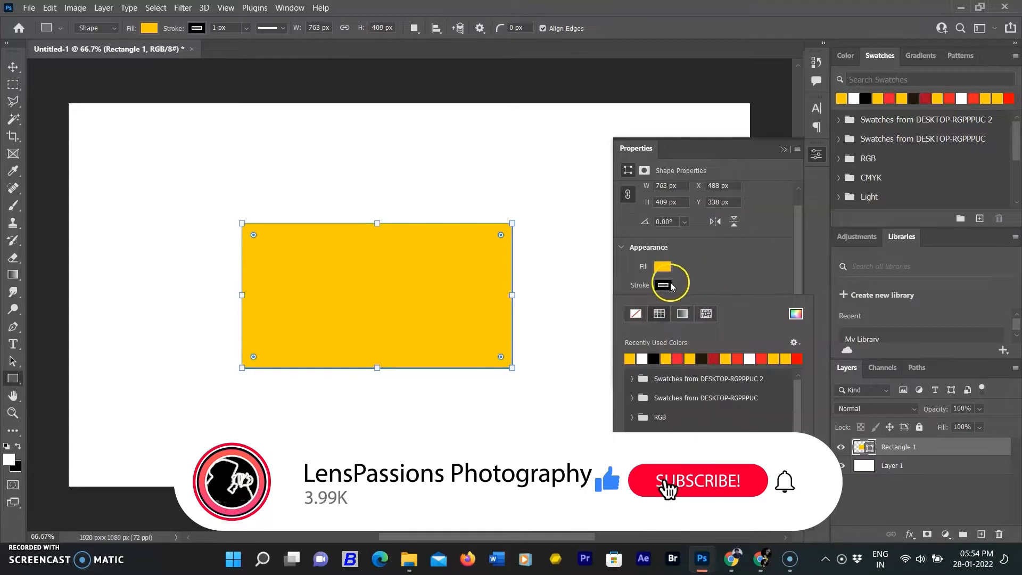
{"action": "scroll", "coordinate": [669, 286], "scroll_direction": "down", "scroll_amount": 3}
{"action": "left_click_drag", "start_coordinate": [680, 271], "coordinate": [644, 263]}
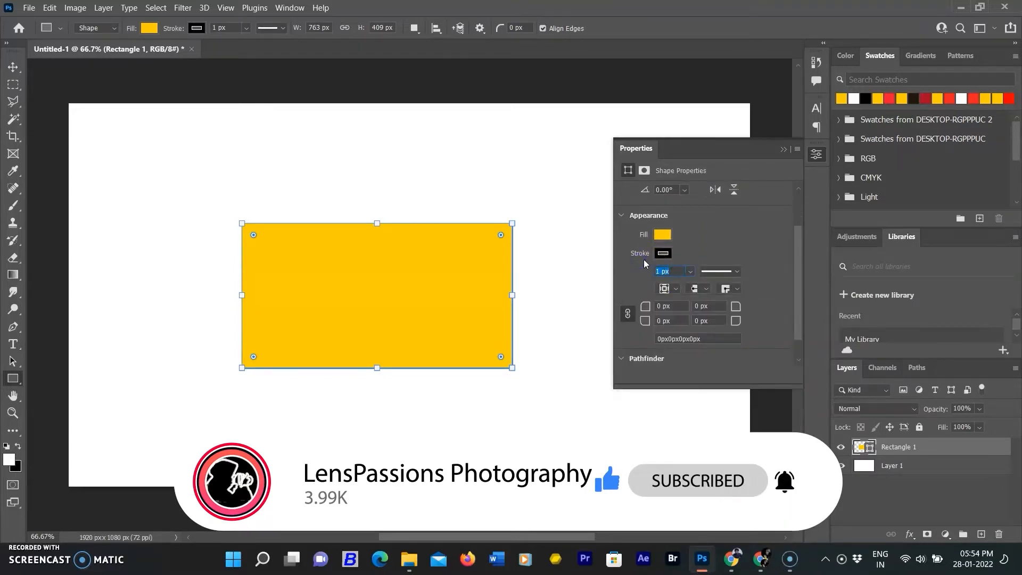
{"action": "type", "text": "5"}
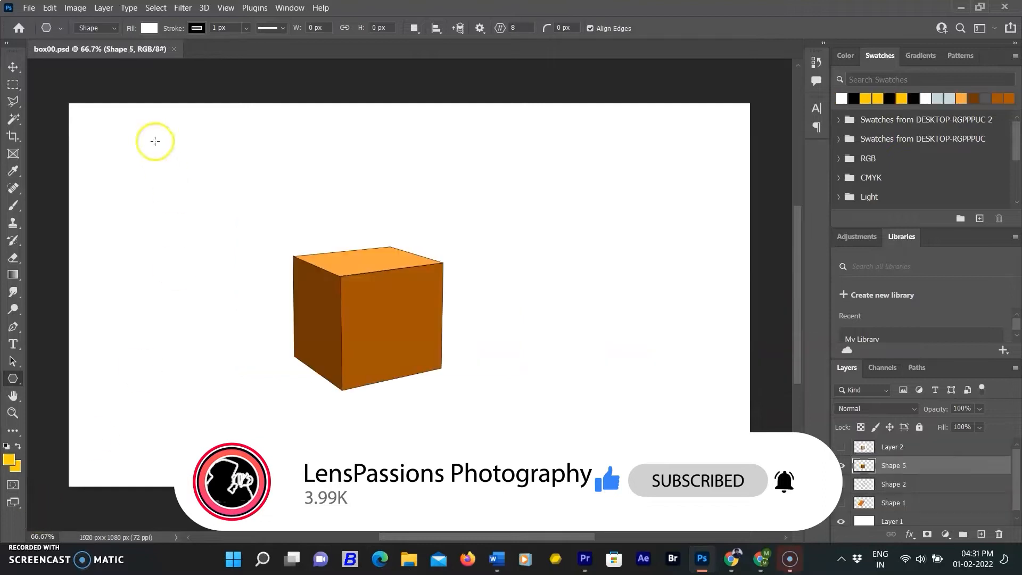
Step: Show the shape's properties and apply the 5 px stroke width to the rectangle
{"action": "left_click", "coordinate": [290, 9]}
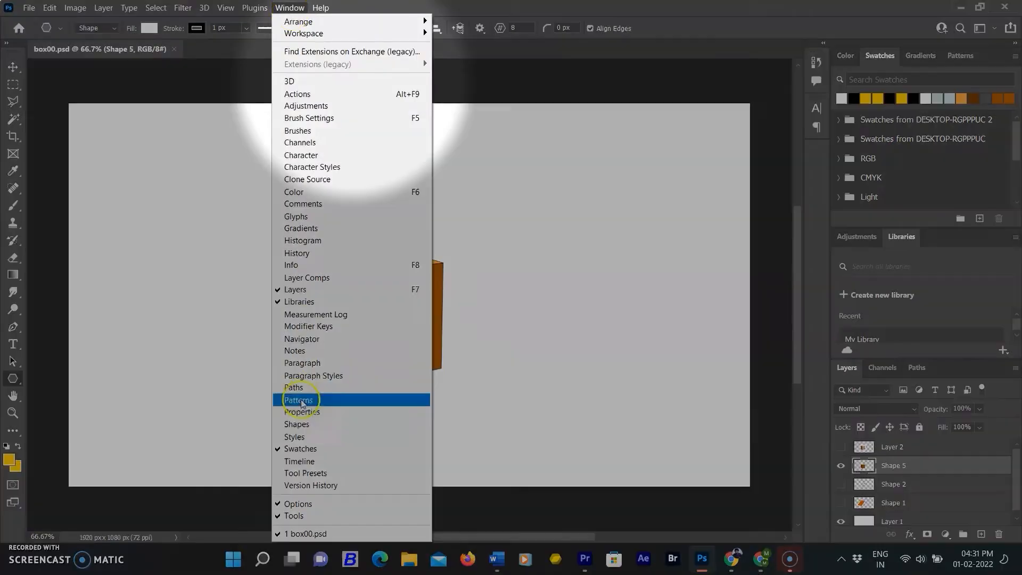
{"action": "left_click", "coordinate": [320, 413]}
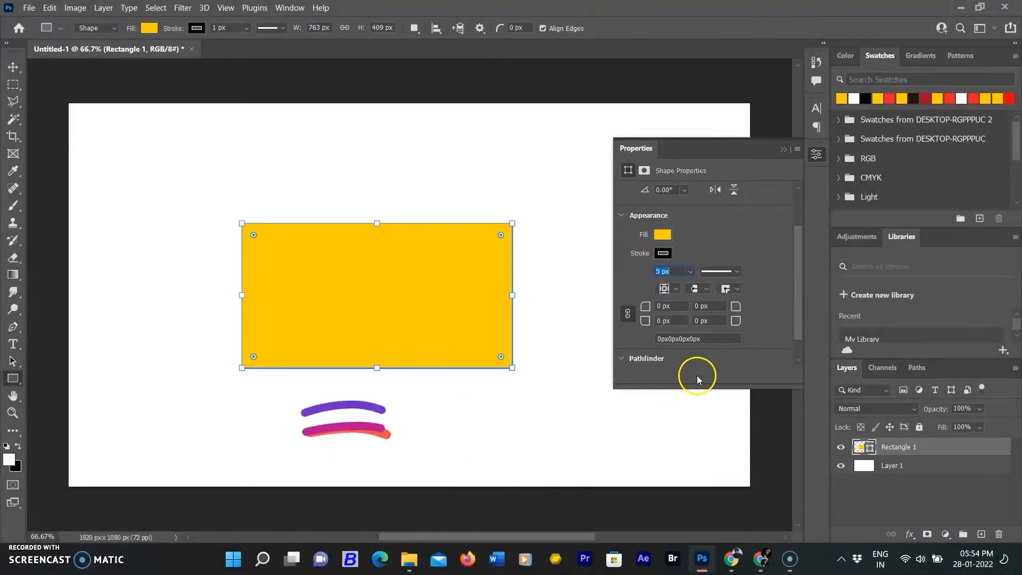
{"action": "scroll", "coordinate": [755, 337], "scroll_direction": "down", "scroll_amount": 1}
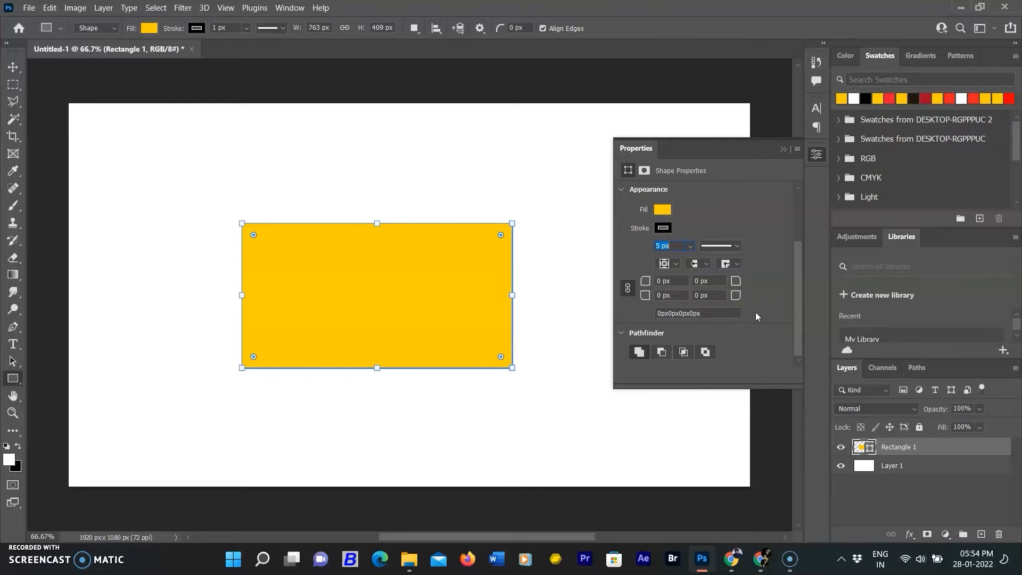
{"action": "key", "text": "Return"}
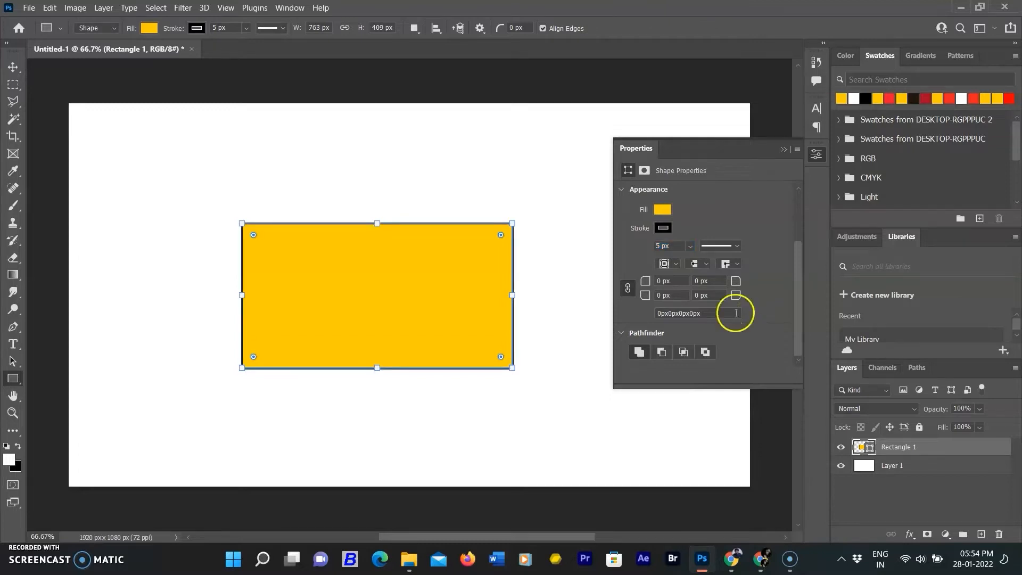
Step: Set the rectangle's stroke width to 10 px, collapse the shape properties and switch to the Move tool
{"action": "left_click", "coordinate": [673, 246]}
{"action": "left_click_drag", "start_coordinate": [673, 246], "coordinate": [637, 241]}
{"action": "type", "text": "10"}
{"action": "key", "text": "Return"}
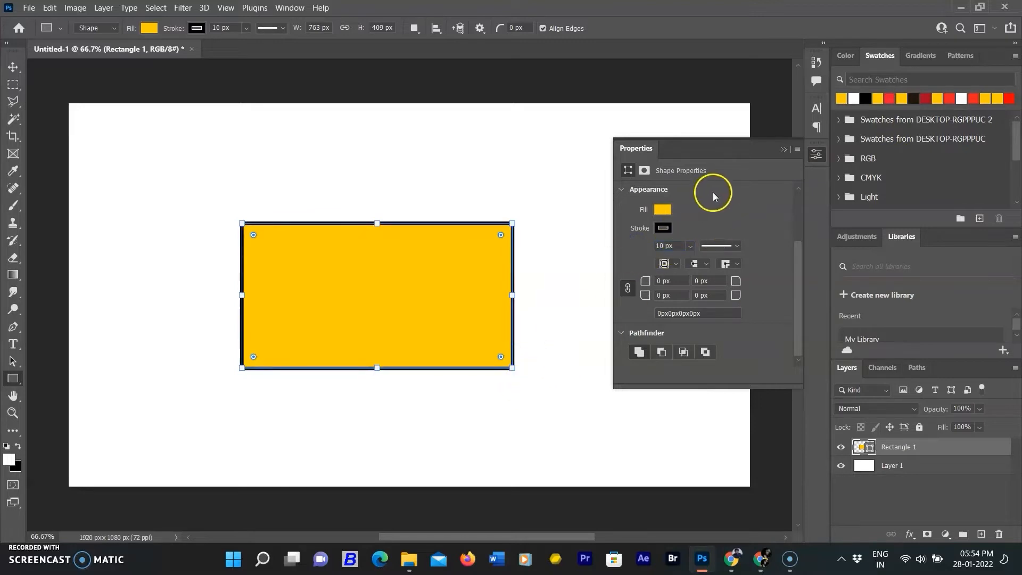
{"action": "left_click", "coordinate": [784, 149]}
{"action": "left_click", "coordinate": [13, 67]}
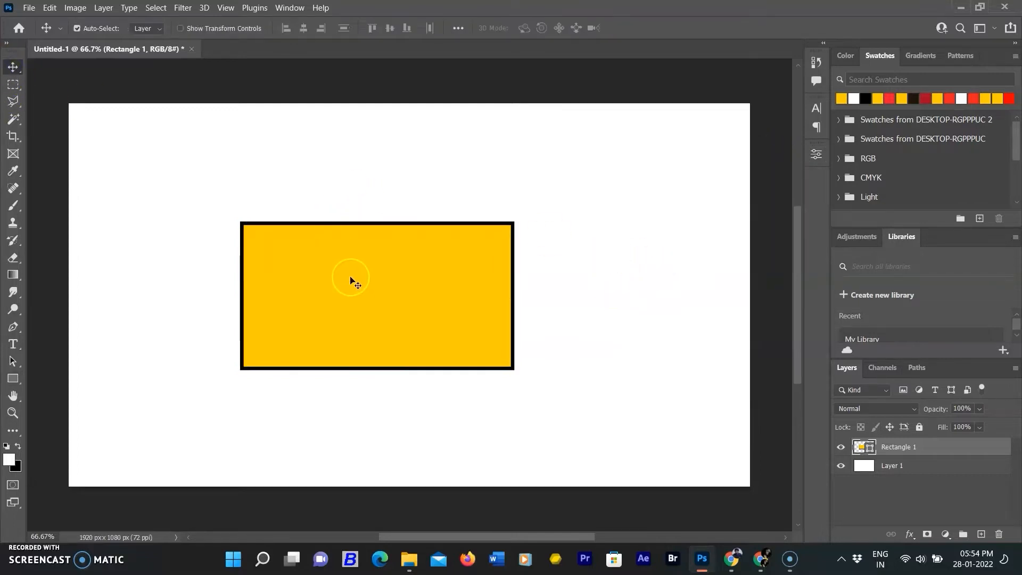
Step: Apply the dashed stroke preset to the rectangle, try a gap of 24 and set the gap back to 2
{"action": "left_click", "coordinate": [149, 28]}
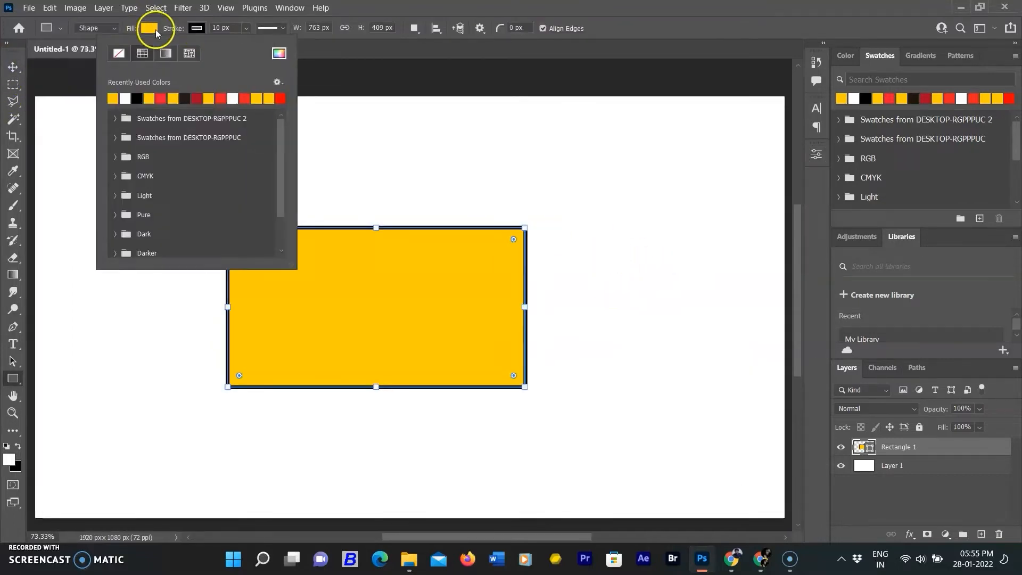
{"action": "left_click", "coordinate": [296, 43]}
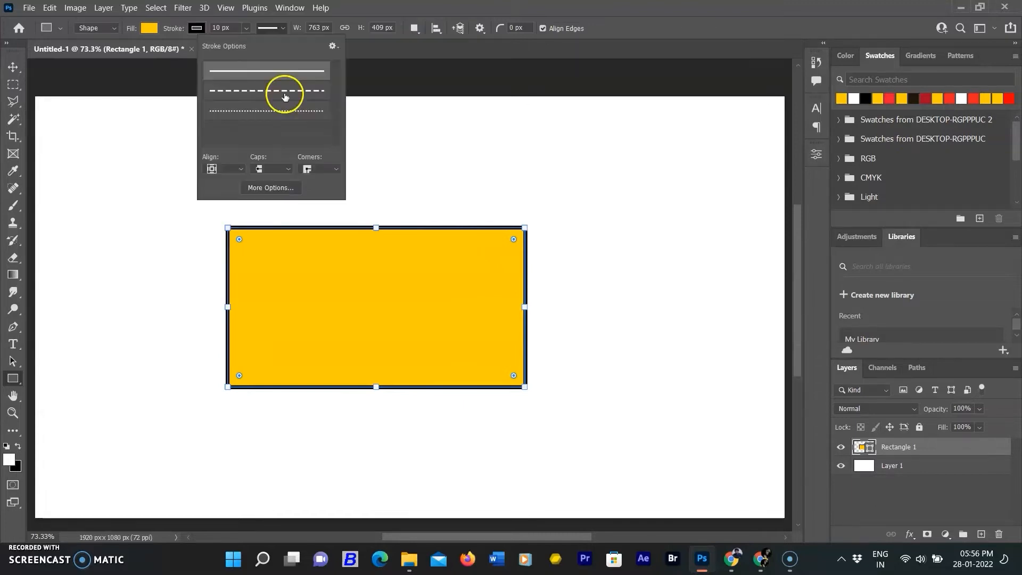
{"action": "left_click", "coordinate": [285, 96]}
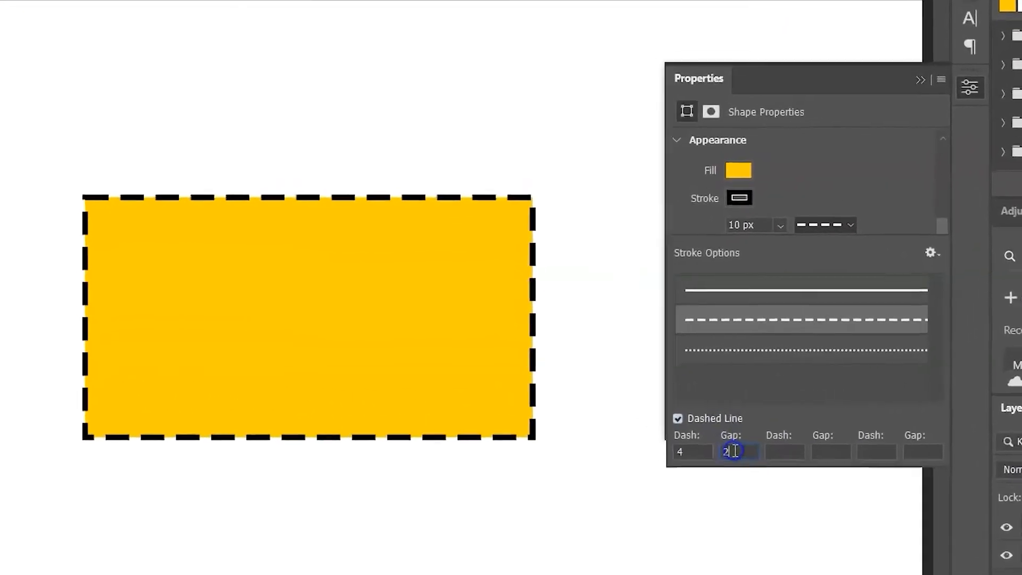
{"action": "type", "text": "4"}
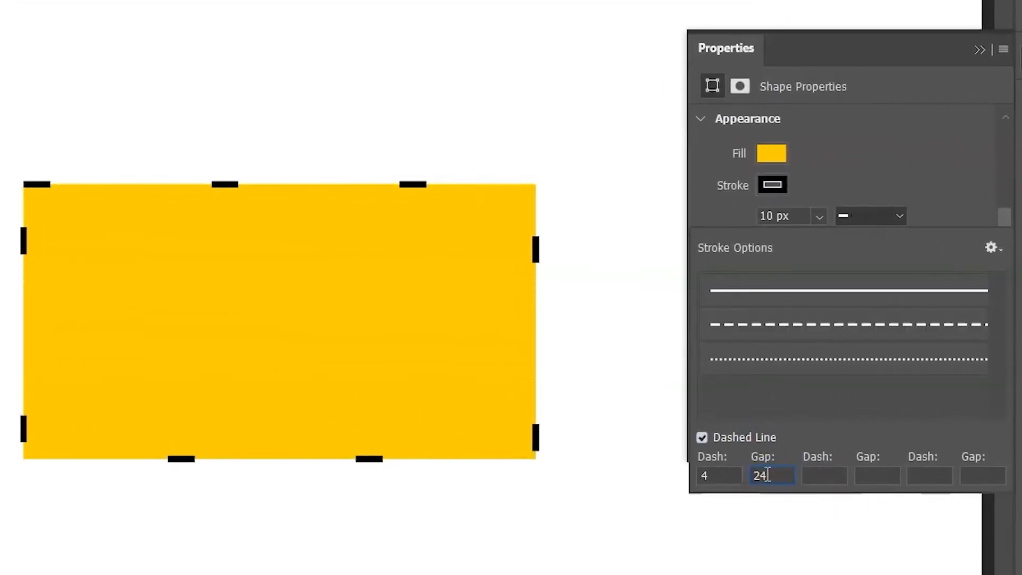
{"action": "left_click", "coordinate": [712, 473]}
{"action": "type", "text": "2"}
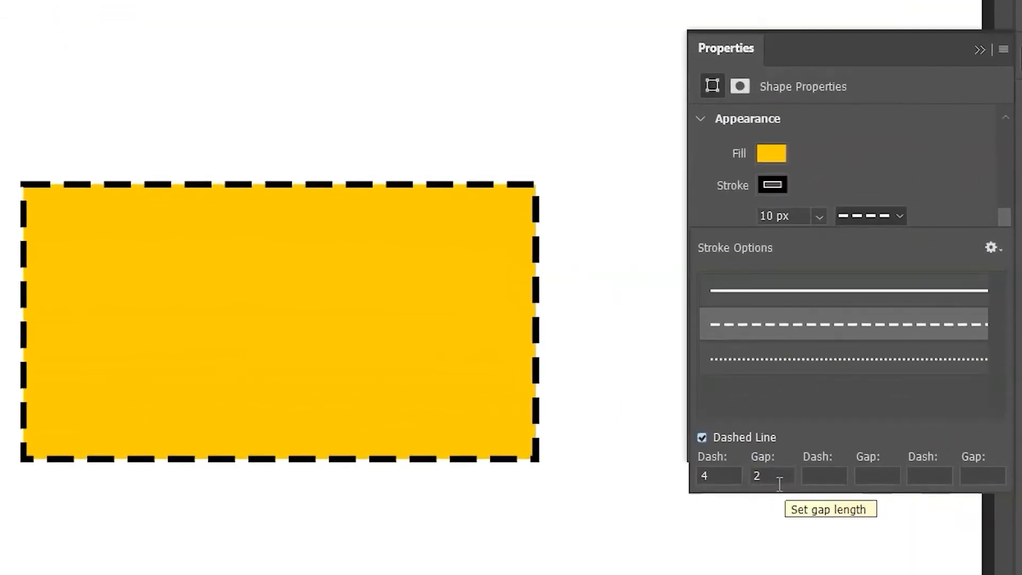
Step: Apply the dotted stroke preset, try aligning the stroke to Inside and cancel the detailed stroke options
{"action": "left_click", "coordinate": [807, 362]}
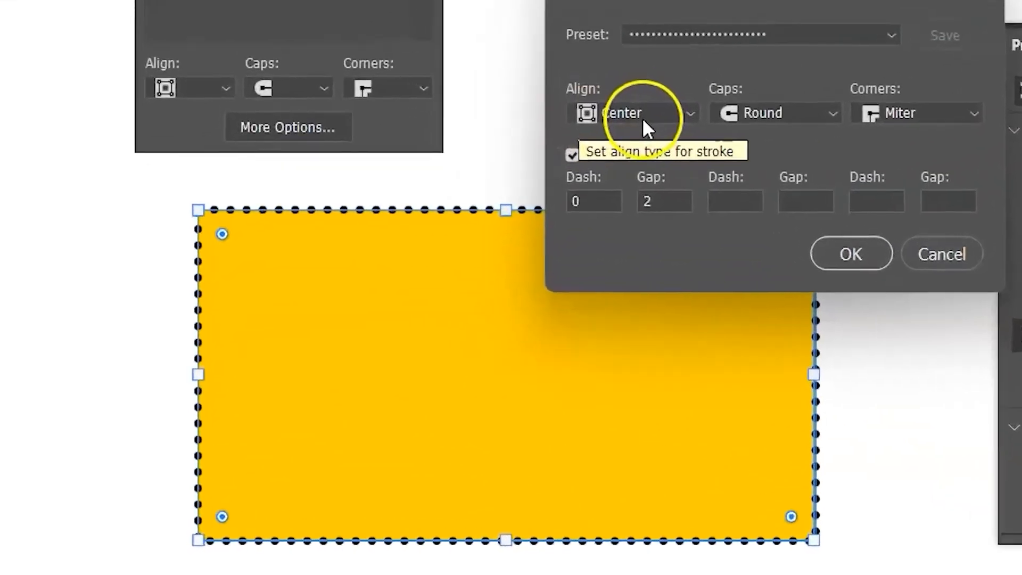
{"action": "left_click", "coordinate": [505, 193]}
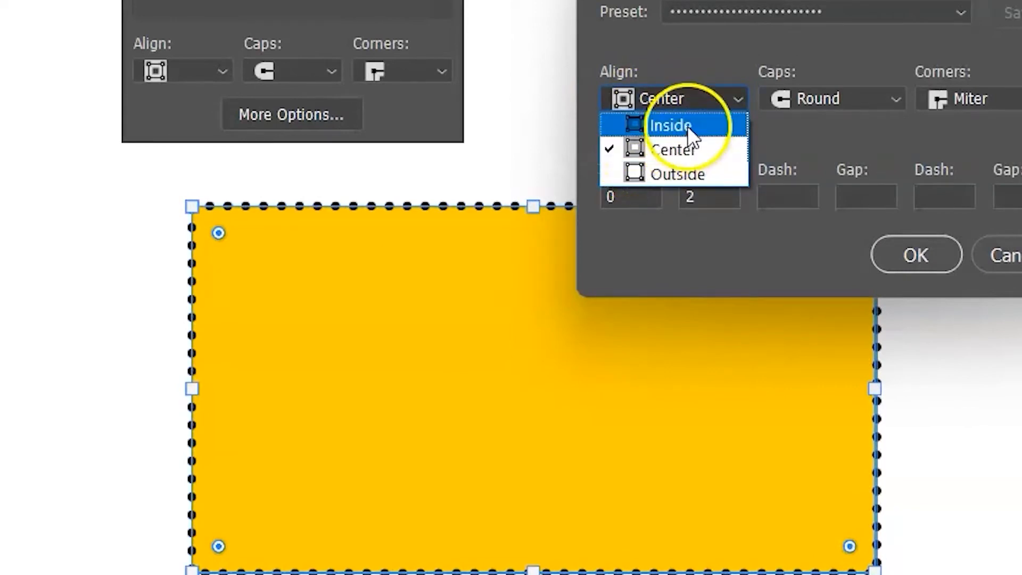
{"action": "left_click", "coordinate": [688, 126]}
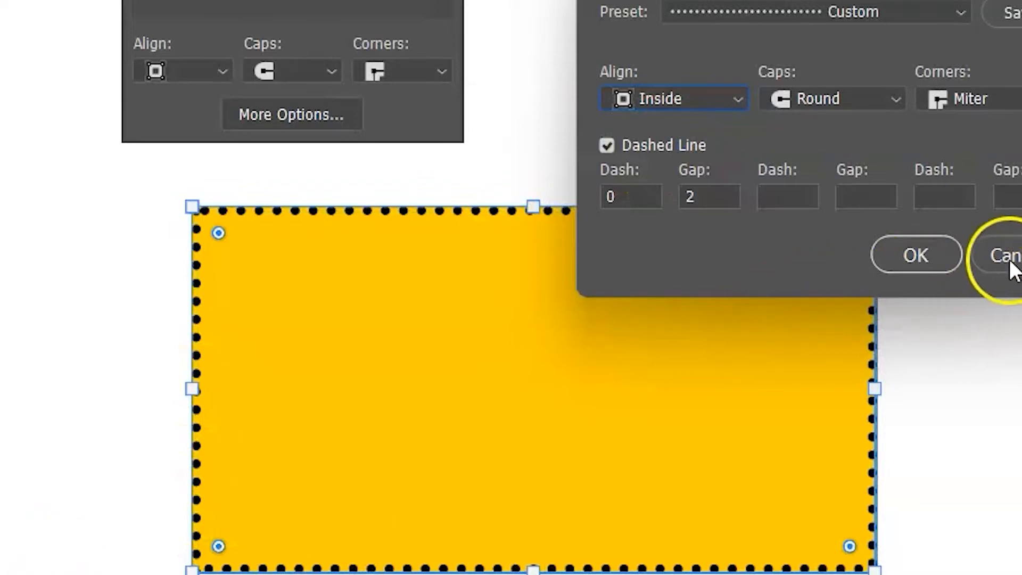
{"action": "left_click", "coordinate": [981, 256]}
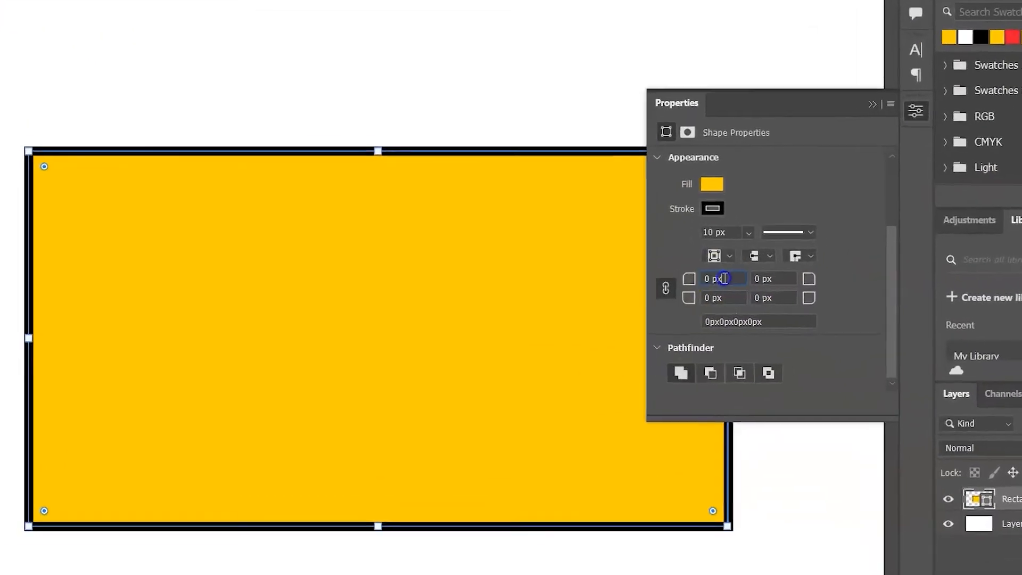
Step: Round all four linked corners of the rectangle to 15 px, and increase the radius to 50 px
{"action": "left_click", "coordinate": [724, 279]}
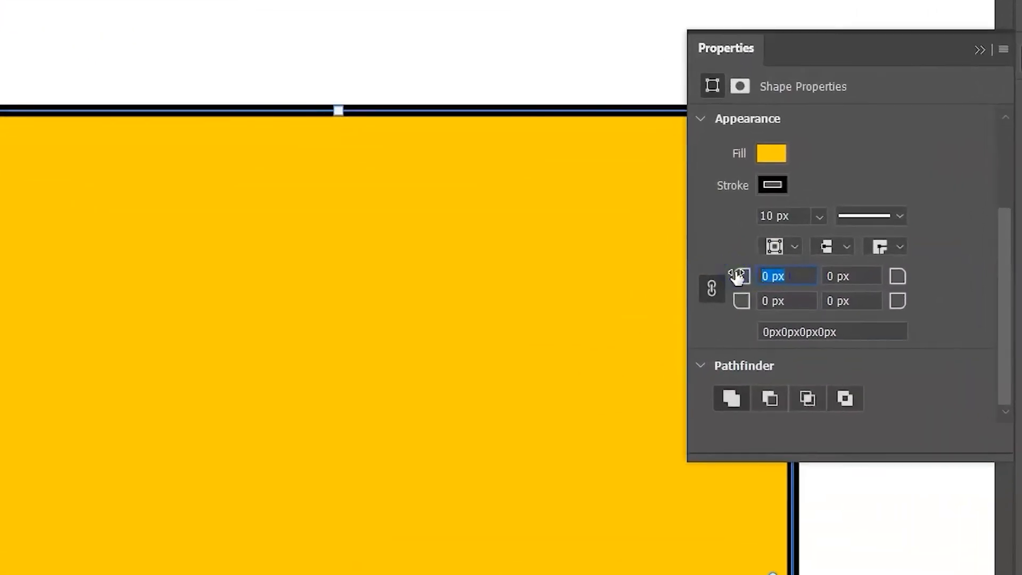
{"action": "type", "text": "15"}
{"action": "left_click", "coordinate": [863, 275]}
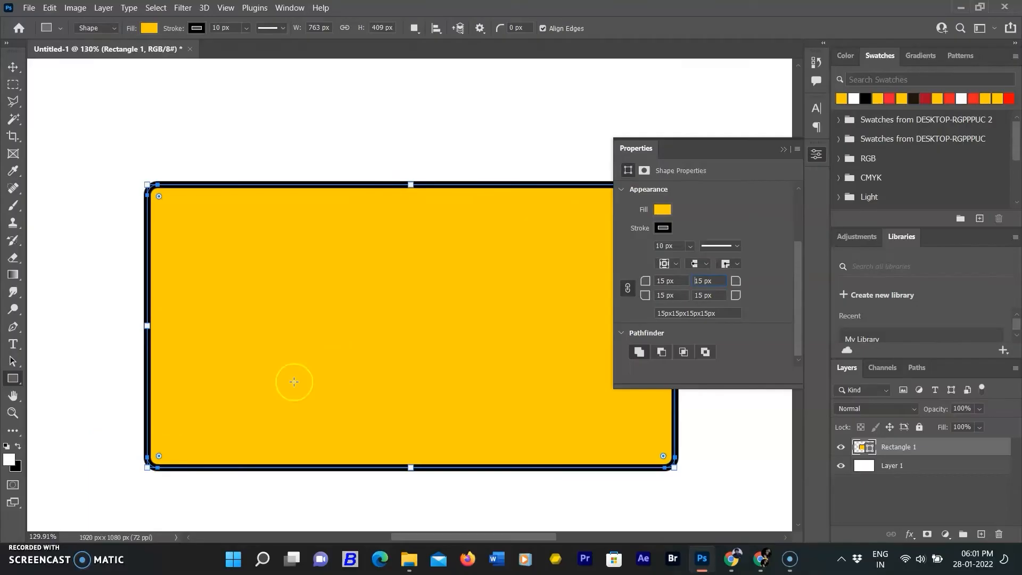
{"action": "left_click", "coordinate": [13, 68]}
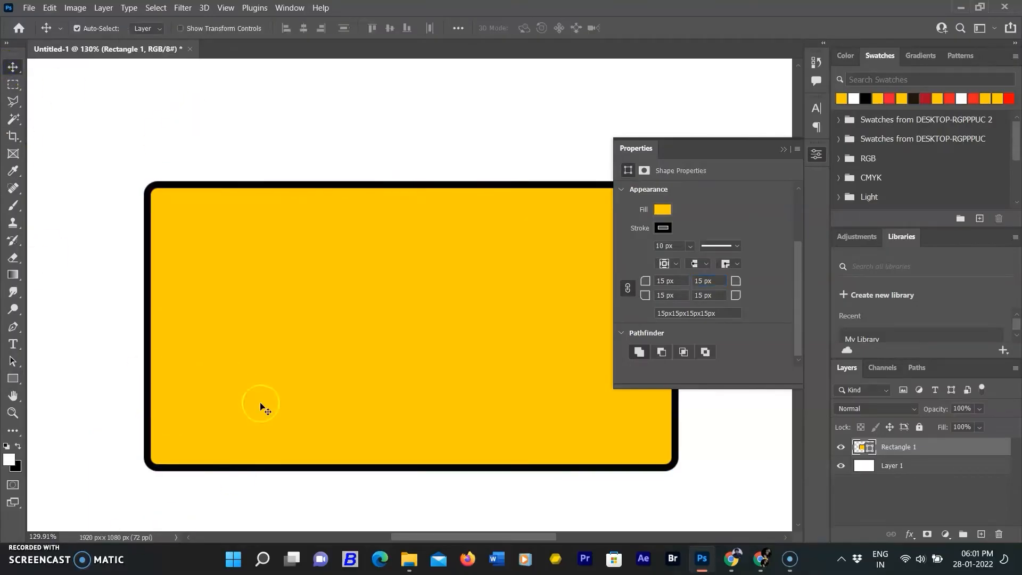
{"action": "left_click_drag", "start_coordinate": [647, 279], "coordinate": [677, 280]}
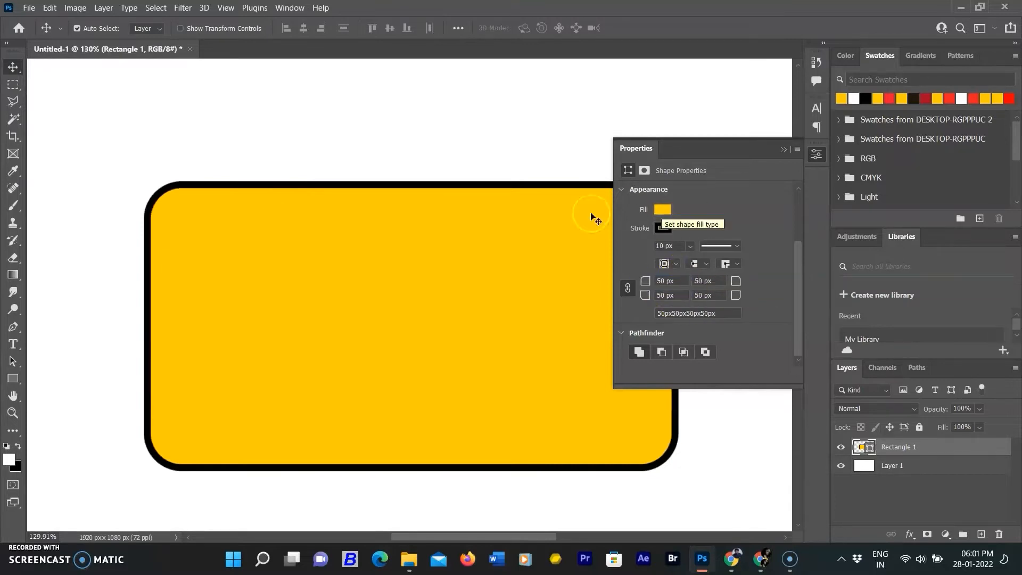
Step: Unlink the corner radii and set the rectangle's top-left and bottom-right corners to 0 px
{"action": "left_click", "coordinate": [664, 280]}
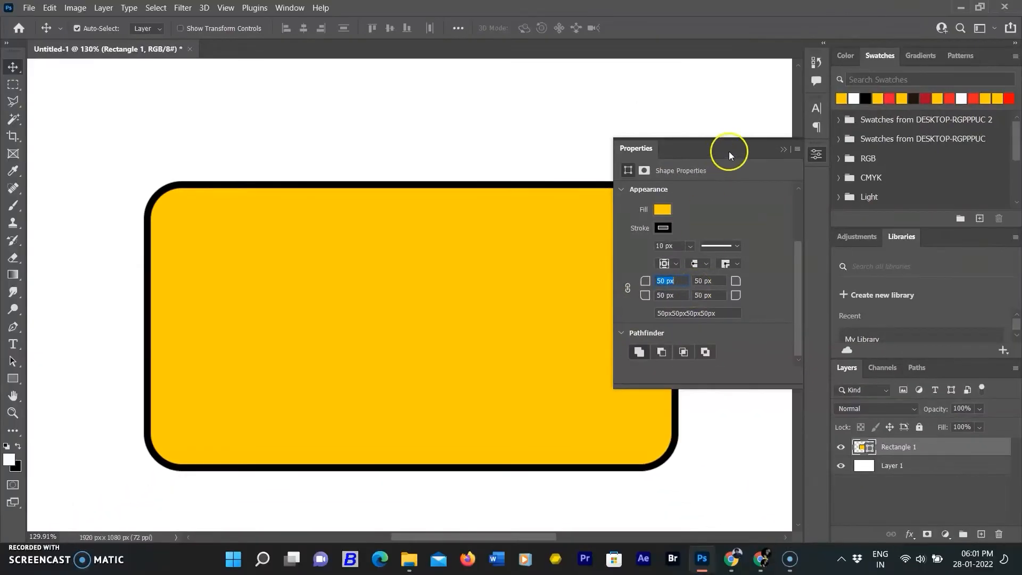
{"action": "left_click_drag", "start_coordinate": [729, 151], "coordinate": [696, 33]}
{"action": "type", "text": "0"}
{"action": "key", "text": "Return"}
{"action": "left_click", "coordinate": [704, 181]}
{"action": "type", "text": "0"}
{"action": "key", "text": "Return"}
Step: Relink the corner radii and set all of the rectangle's corners to 0 px
{"action": "left_click_drag", "start_coordinate": [748, 57], "coordinate": [653, 203]}
{"action": "left_click", "coordinate": [552, 307]}
{"action": "key", "text": "Return"}
{"action": "left_click_drag", "start_coordinate": [604, 314], "coordinate": [531, 336]}
{"action": "type", "text": "0"}
{"action": "key", "text": "Return"}
Step: Try a 20 px radius on all corners of the rectangle, undo it and close the shape properties
{"action": "left_click", "coordinate": [603, 299]}
{"action": "type", "text": "20"}
{"action": "key", "text": "Return"}
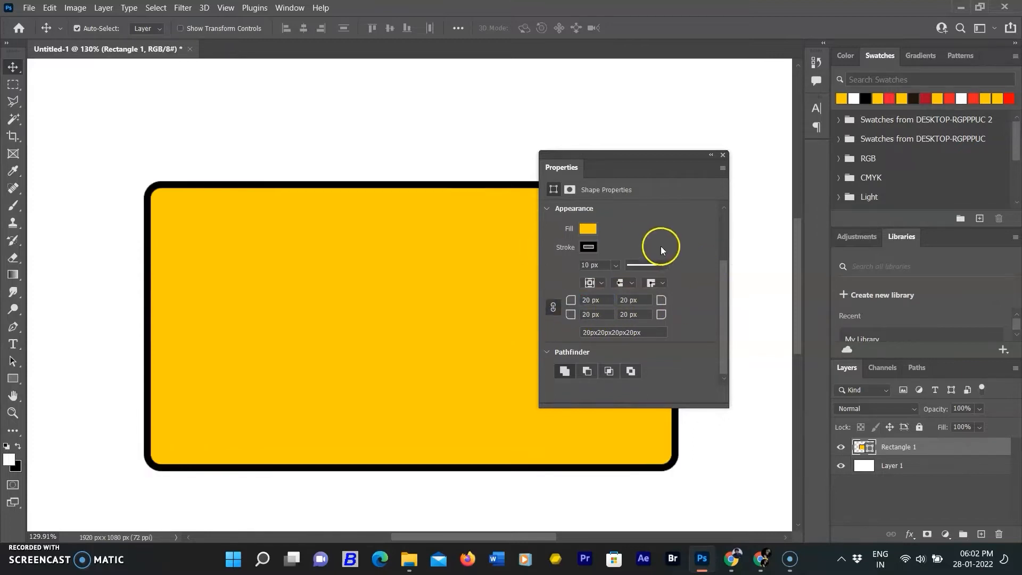
{"action": "key", "text": "ctrl+z"}
{"action": "left_click", "coordinate": [722, 155]}
{"action": "scroll", "coordinate": [518, 234], "scroll_direction": "down", "scroll_amount": 5}
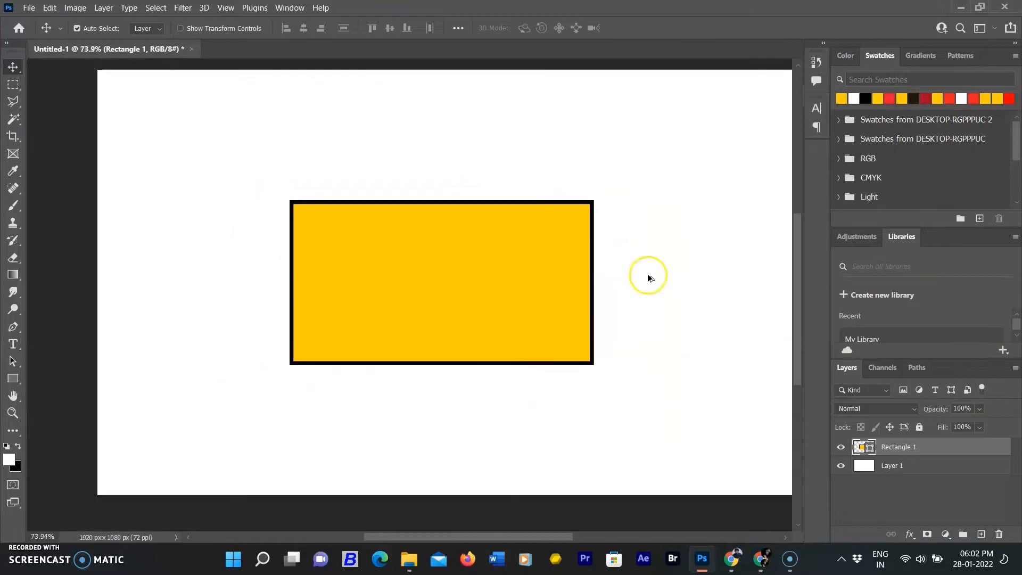
Step: Draw a second rectangle about 204 by 261 px as a new layer beside the first, and close its properties
{"action": "key", "text": "u"}
{"action": "left_click", "coordinate": [437, 28]}
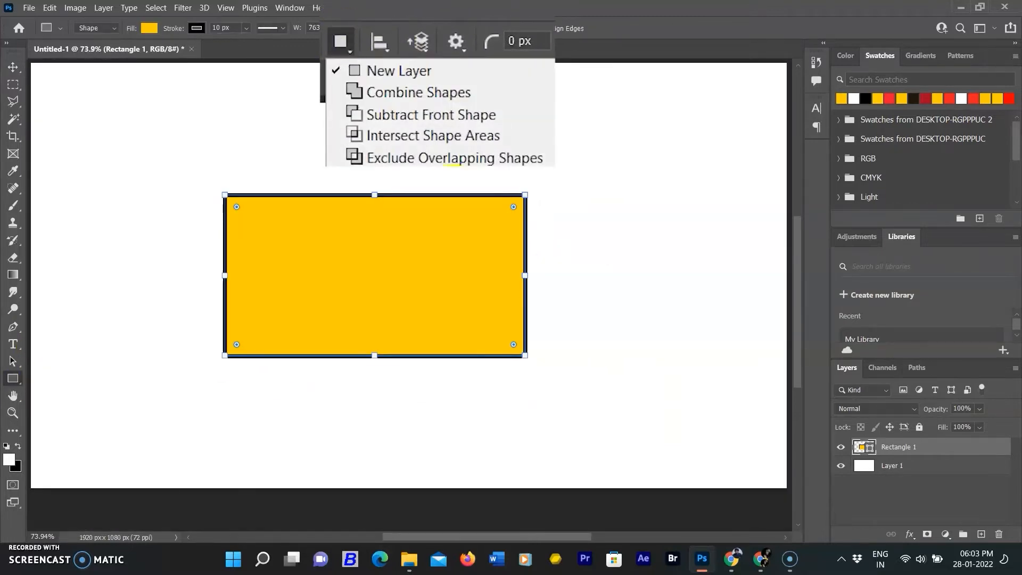
{"action": "left_click", "coordinate": [415, 90]}
{"action": "left_click_drag", "start_coordinate": [605, 233], "coordinate": [686, 335]}
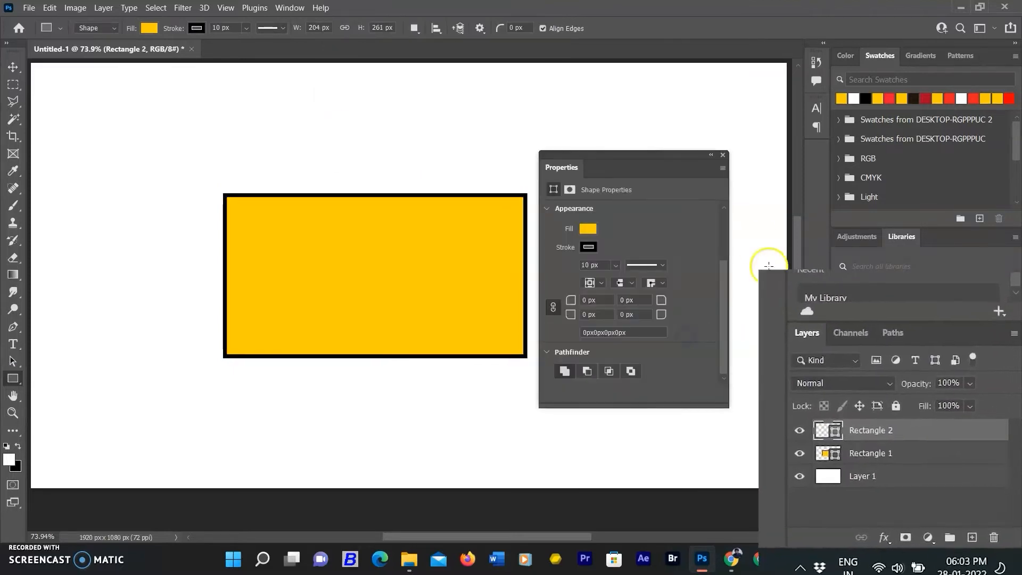
{"action": "left_click_drag", "start_coordinate": [724, 160], "coordinate": [339, 154]}
{"action": "left_click", "coordinate": [337, 151]}
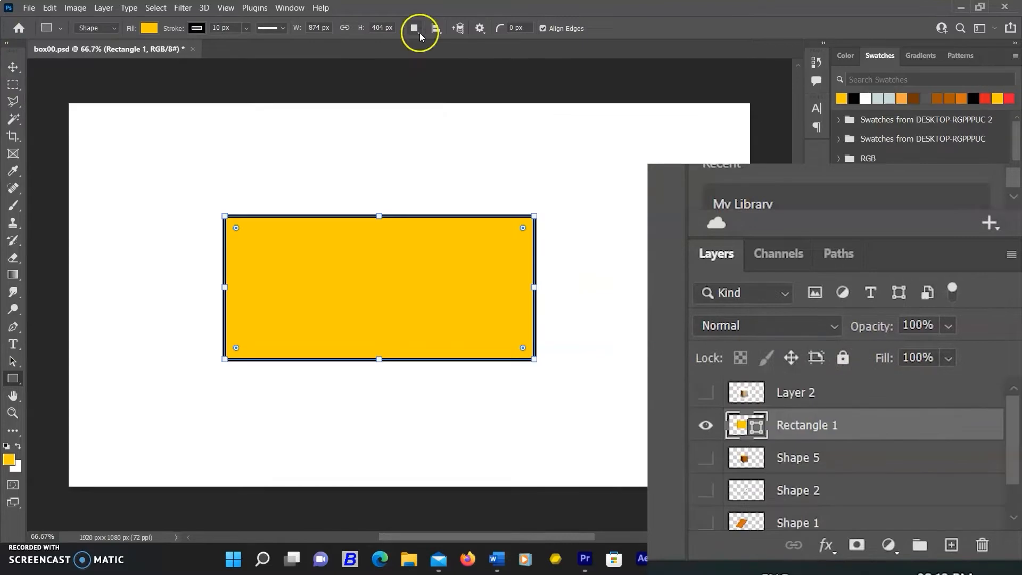
Step: Using Combine Shapes, draw a rectangle about 208 by 472 px beside the large one on the Rectangle 1 layer
{"action": "left_click", "coordinate": [417, 29]}
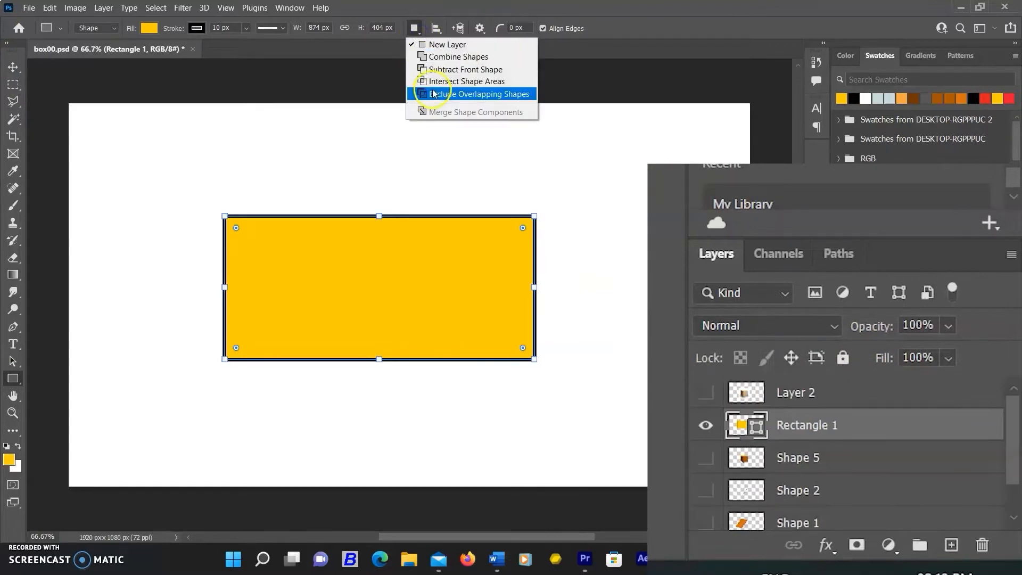
{"action": "left_click", "coordinate": [443, 57]}
{"action": "left_click_drag", "start_coordinate": [598, 227], "coordinate": [672, 395]}
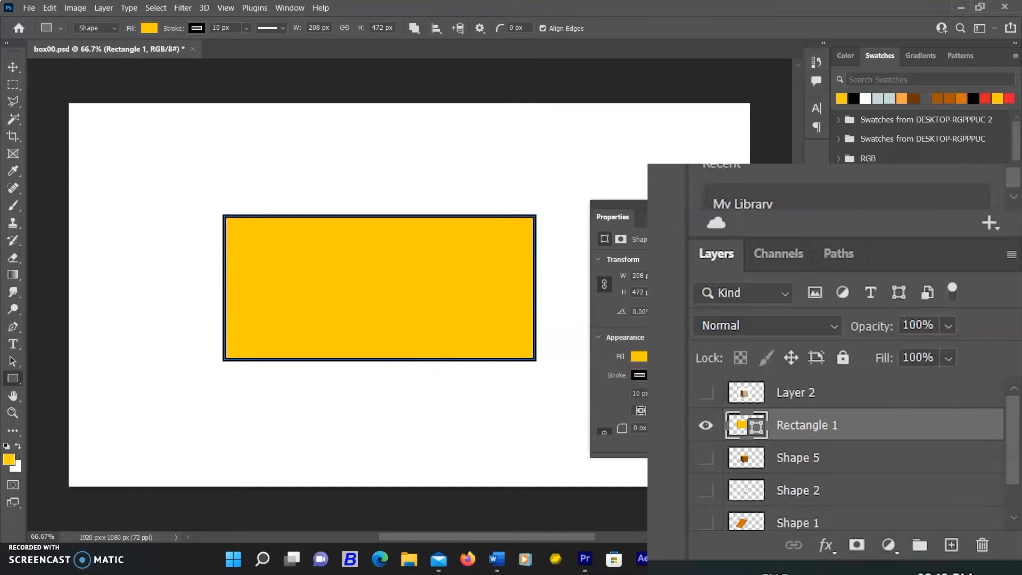
Step: Toggle the Rectangle 1 layer's visibility off and on, and move both combined rectangles slightly left on the canvas
{"action": "left_click", "coordinate": [705, 425]}
{"action": "left_click", "coordinate": [705, 424]}
{"action": "left_click", "coordinate": [13, 67]}
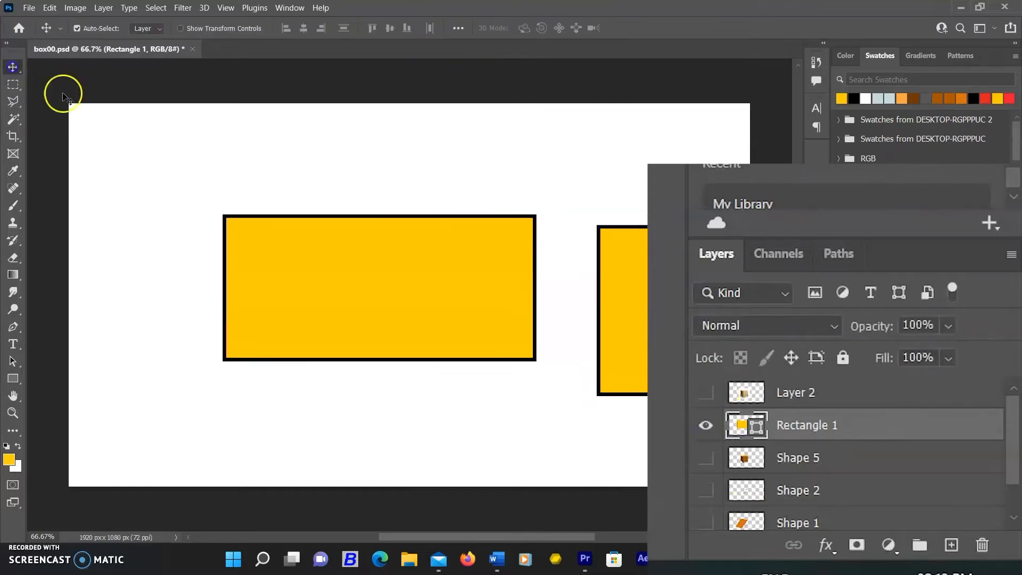
{"action": "left_click_drag", "start_coordinate": [616, 309], "coordinate": [588, 302]}
Step: Using the Path Selection tool, move only the narrow rectangle left so it overlaps the large rectangle
{"action": "left_click", "coordinate": [13, 362]}
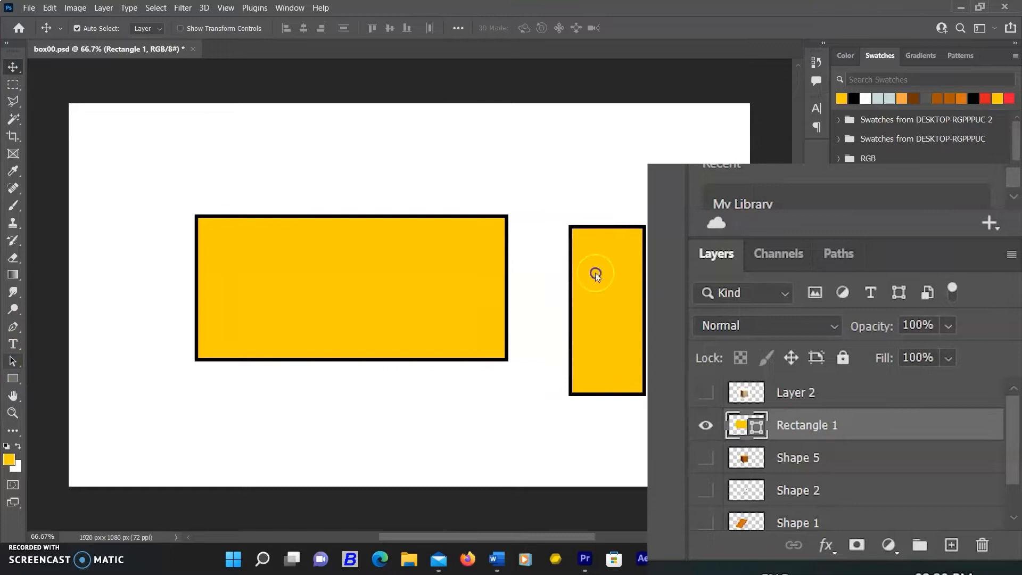
{"action": "mouse_move", "coordinate": [647, 215]}
{"action": "left_mouse_down"}
{"action": "mouse_move", "coordinate": [595, 245]}
{"action": "mouse_move", "coordinate": [643, 210]}
{"action": "left_mouse_up"}
{"action": "left_click", "coordinate": [561, 208]}
{"action": "left_click_drag", "start_coordinate": [616, 287], "coordinate": [498, 328]}
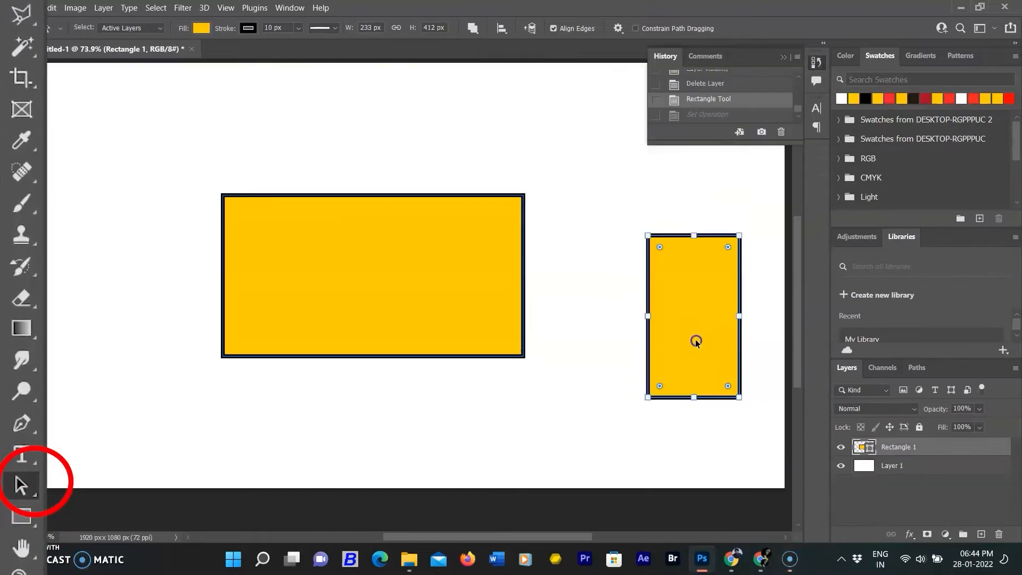
Step: Move the narrow rectangle about 503 px left so it straddles the large rectangle's right edge
{"action": "left_click_drag", "start_coordinate": [695, 343], "coordinate": [512, 339]}
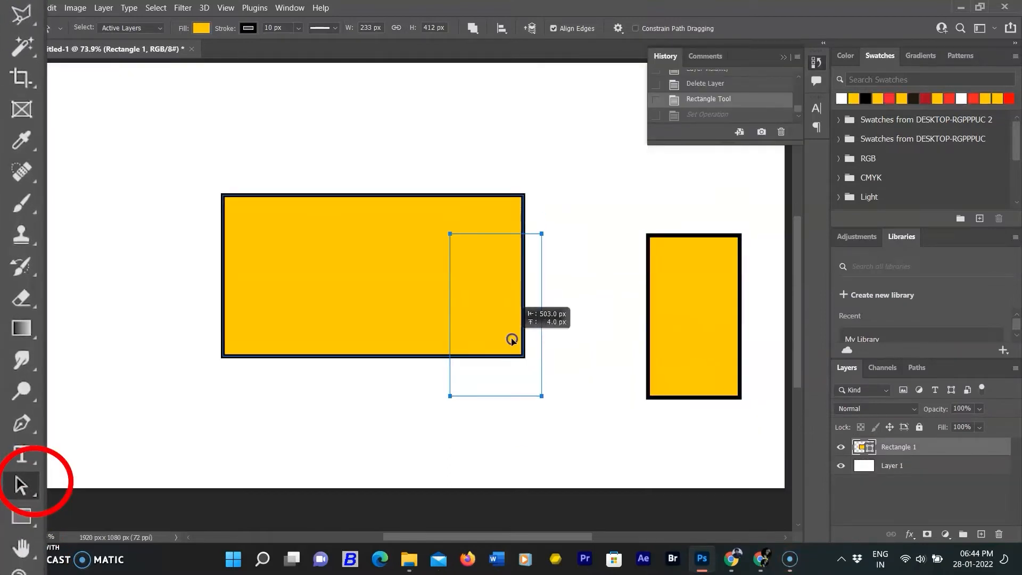
{"action": "left_click_drag", "start_coordinate": [512, 340], "coordinate": [512, 338]}
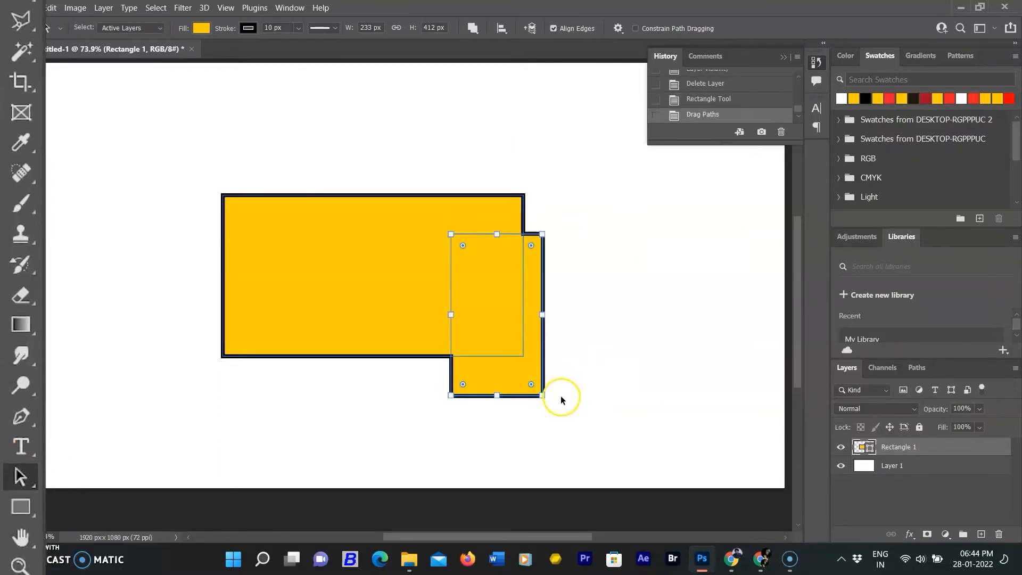
Step: Draw combined rectangles of about 163 by 145 px over the large rectangle's top edge and 217 by 175 px over its right edge, and close their properties
{"action": "left_click_drag", "start_coordinate": [326, 176], "coordinate": [390, 232]}
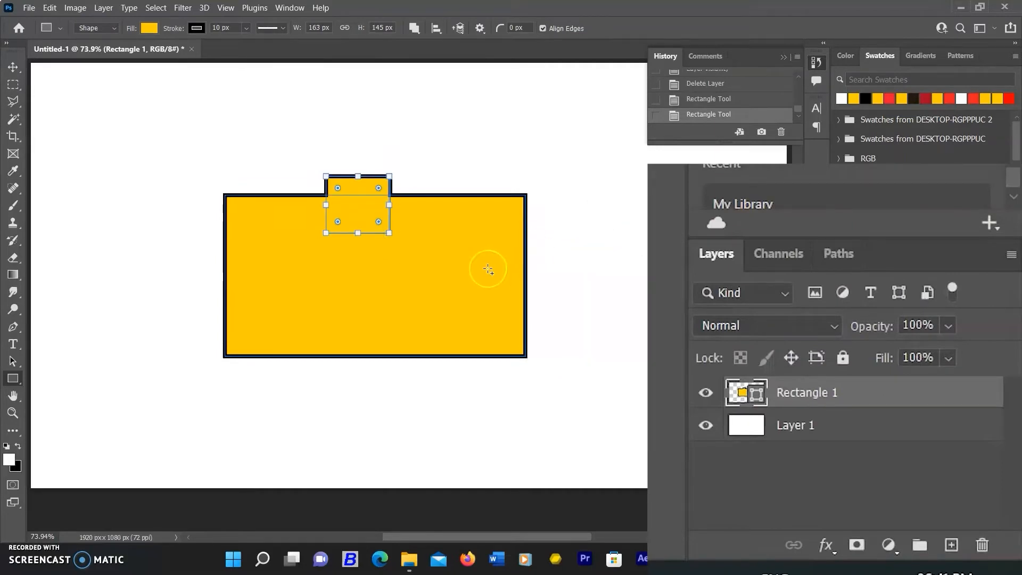
{"action": "left_click_drag", "start_coordinate": [477, 265], "coordinate": [562, 333]}
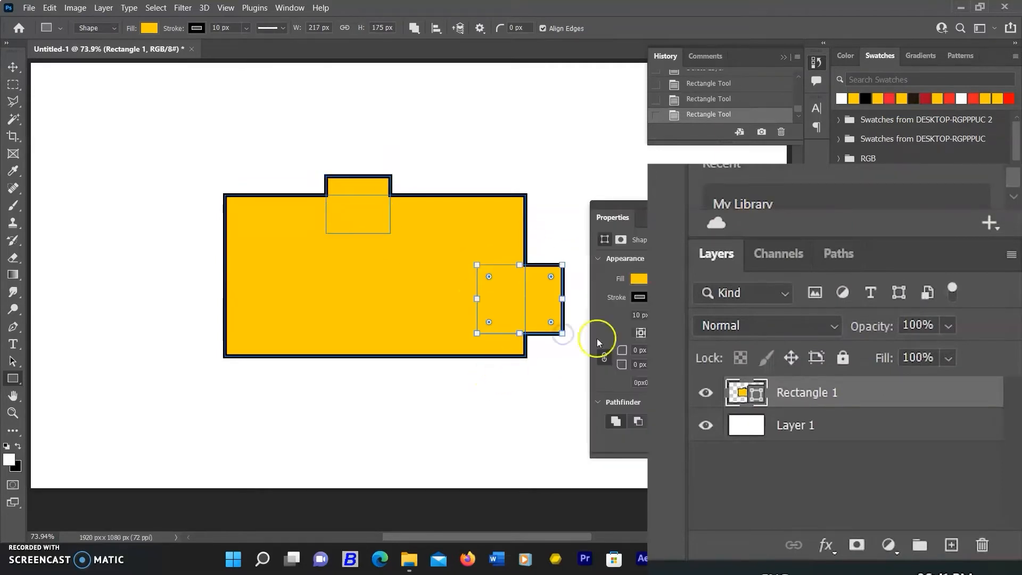
{"action": "left_click", "coordinate": [772, 203]}
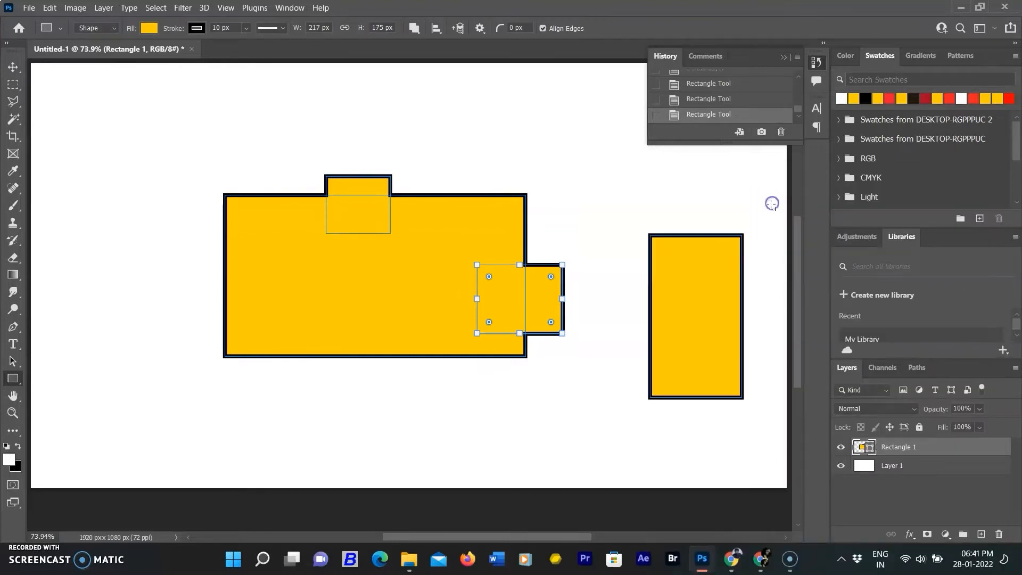
Step: Move the separate narrow rectangle with the Path Selection tool so it overlaps the large rectangle's bottom edge
{"action": "left_click", "coordinate": [13, 362]}
{"action": "left_click_drag", "start_coordinate": [696, 316], "coordinate": [372, 345]}
{"action": "left_click", "coordinate": [720, 309]}
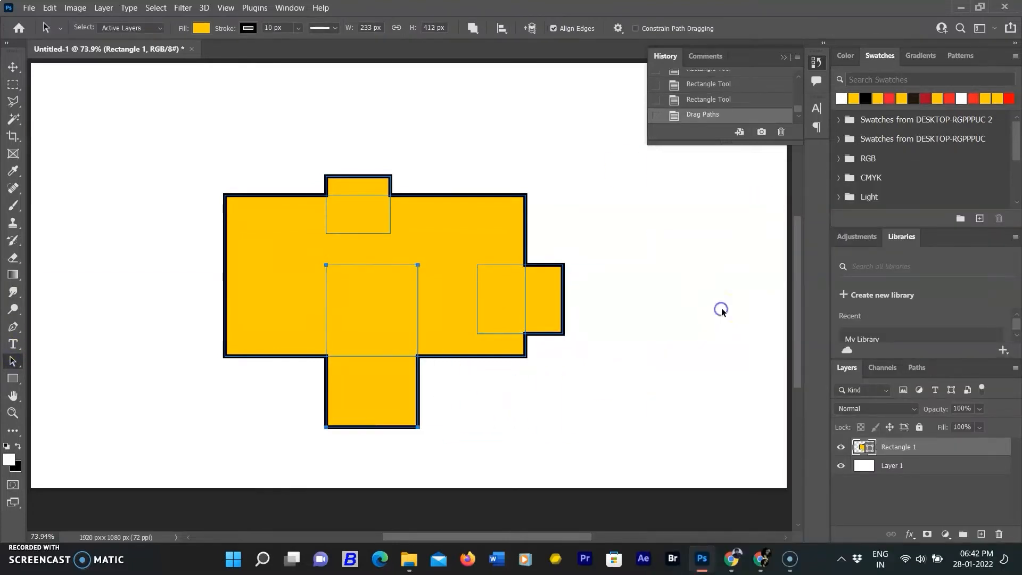
Step: Step back through the document history to before the extra overlapping rectangles were added
{"action": "scroll", "coordinate": [730, 107], "scroll_direction": "up", "scroll_amount": 2}
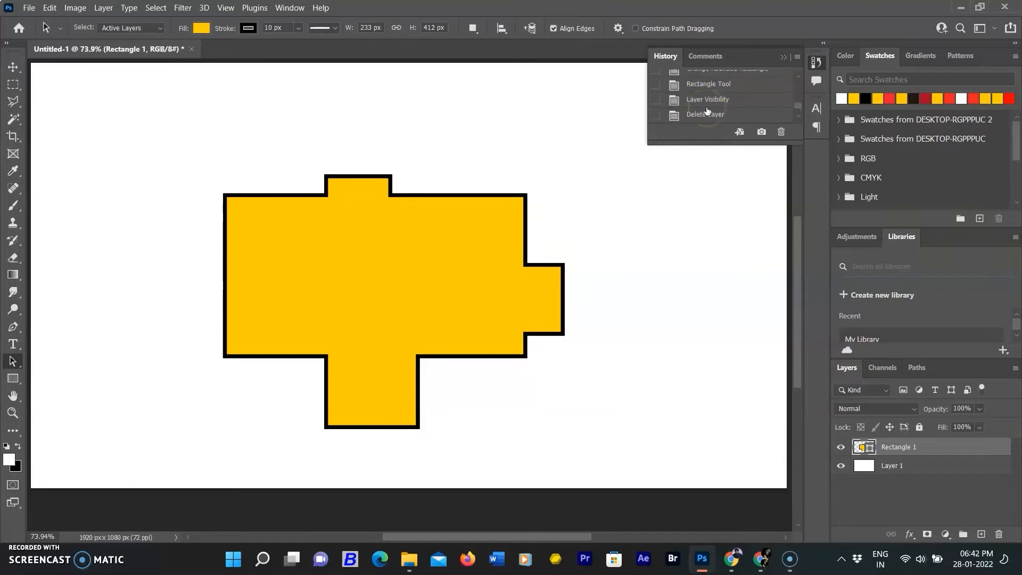
{"action": "left_click", "coordinate": [710, 99]}
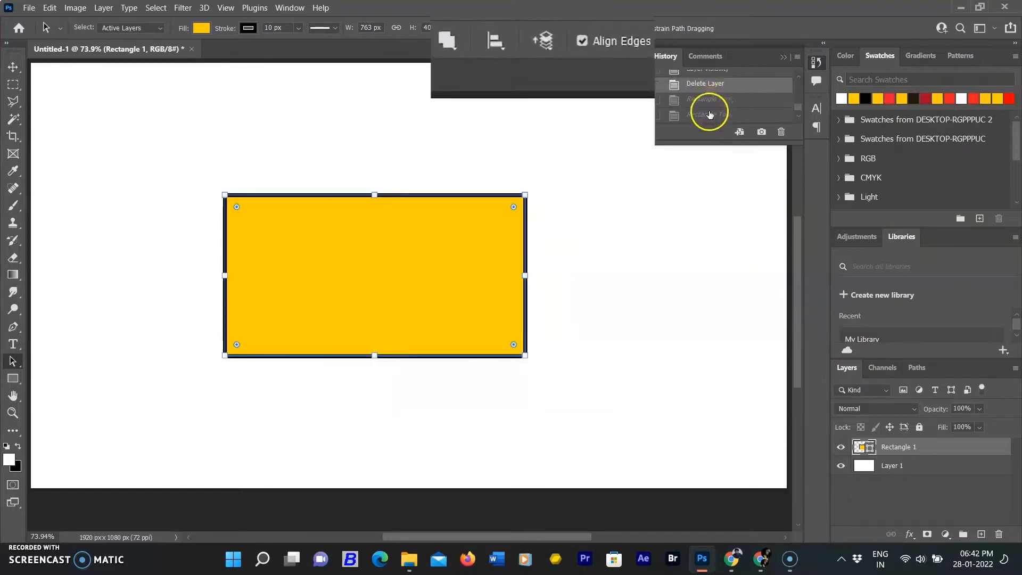
Step: Try the Subtract Front Shape operation on the narrow rectangle and on the large one, undoing each change
{"action": "left_click", "coordinate": [473, 28]}
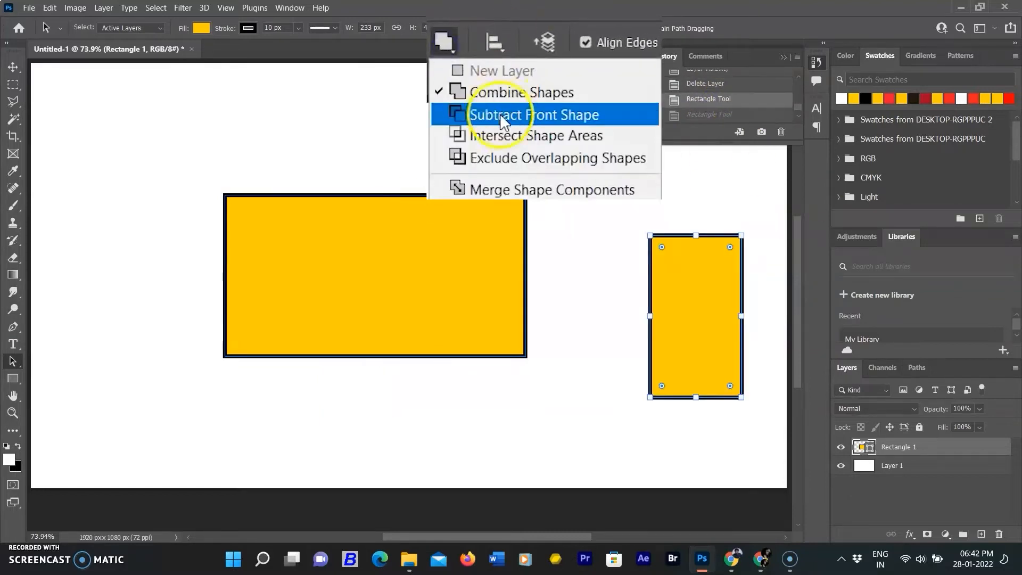
{"action": "left_click", "coordinate": [500, 114]}
{"action": "key", "text": "ctrl+z"}
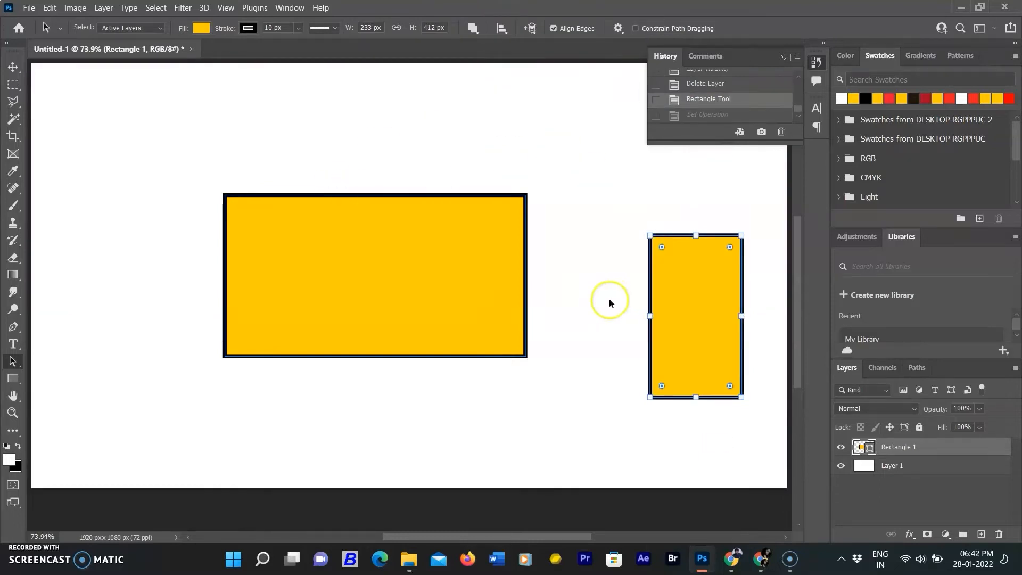
{"action": "left_click", "coordinate": [509, 411]}
{"action": "left_click", "coordinate": [472, 29]}
{"action": "left_click", "coordinate": [354, 193]}
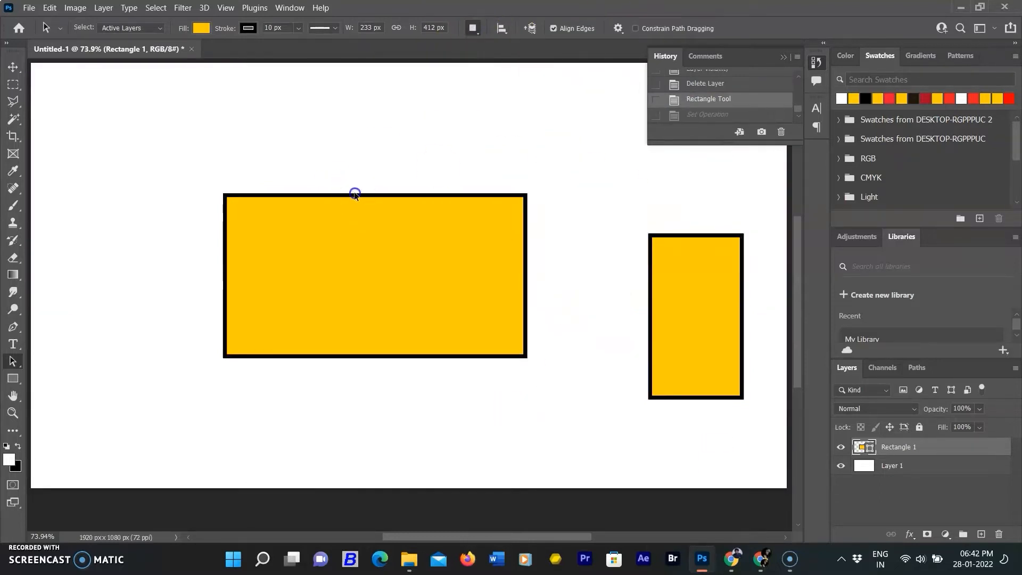
{"action": "left_click", "coordinate": [473, 28]}
{"action": "left_click", "coordinate": [513, 67]}
{"action": "key", "text": "ctrl+z"}
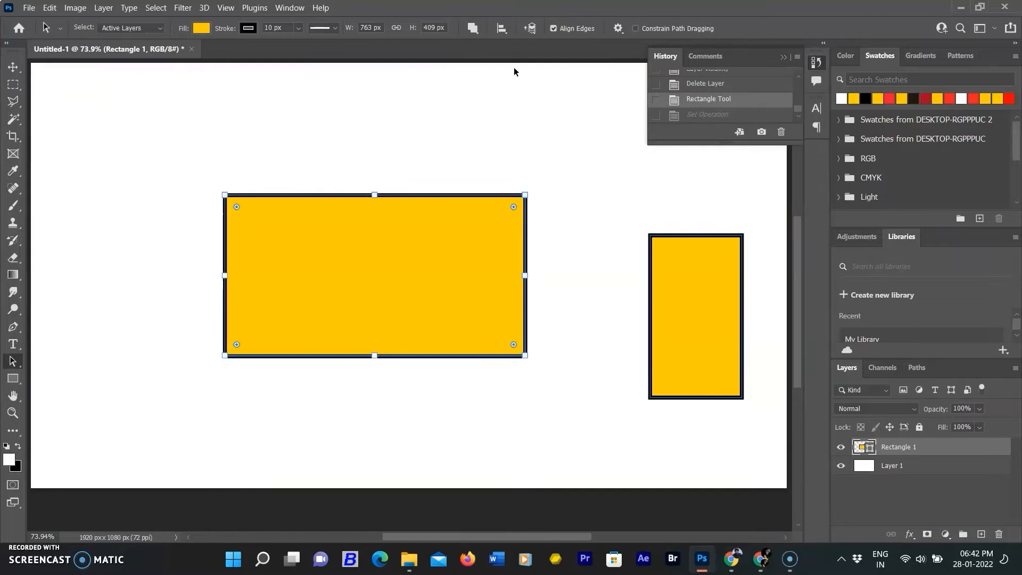
Step: Move the narrow rectangle about 503 px left over the large one and cut it out with Subtract Front Shape
{"action": "left_click_drag", "start_coordinate": [710, 339], "coordinate": [513, 338]}
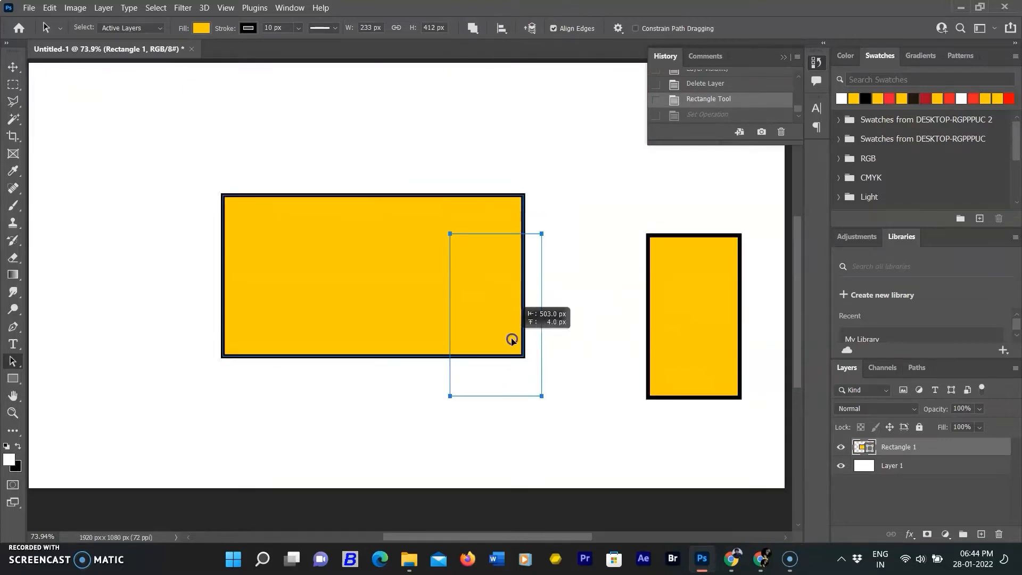
{"action": "left_click", "coordinate": [473, 28]}
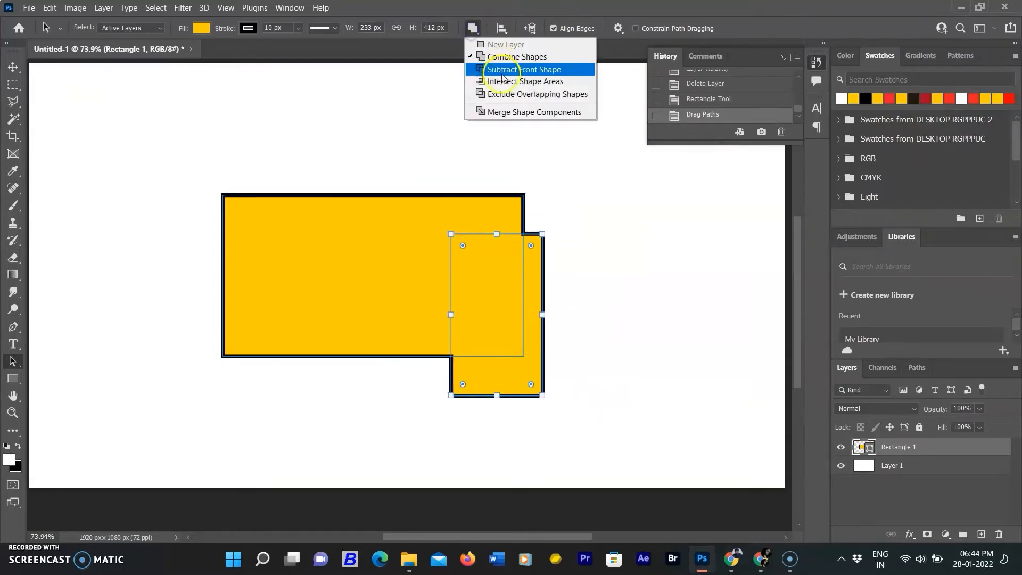
{"action": "left_click", "coordinate": [504, 72]}
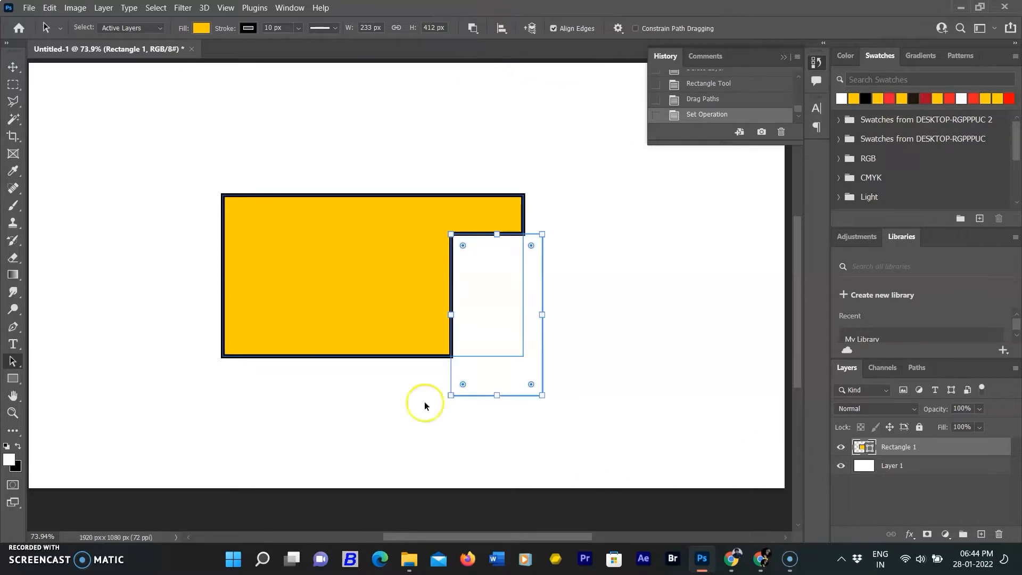
Step: Draw rectangles of about 204 by 200, 130 by 237 and 193 by 198 px over the upper-left corner, top edge and lower-left corner, subtracting the last
{"action": "left_click", "coordinate": [12, 378]}
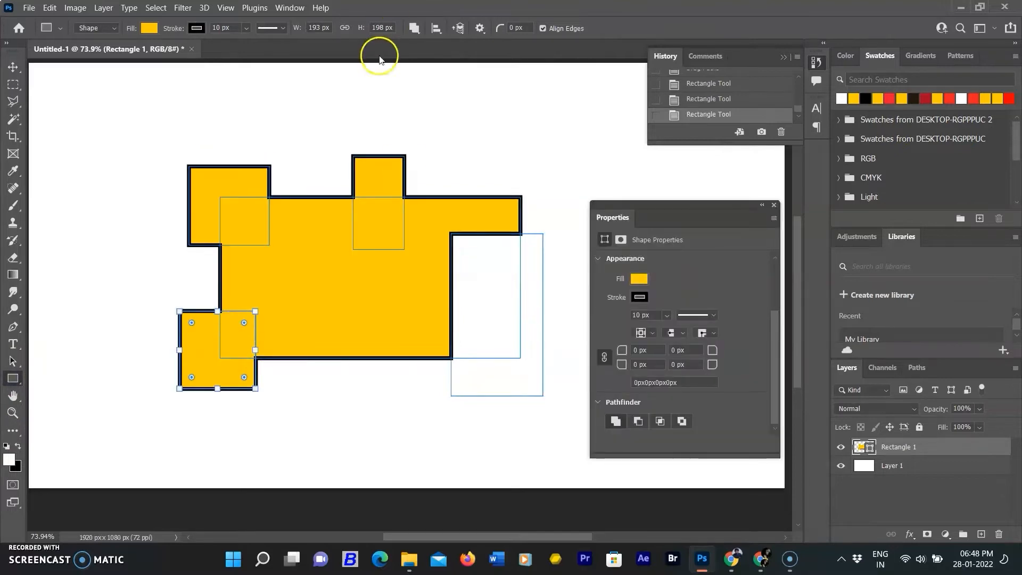
{"action": "left_click", "coordinate": [417, 30]}
{"action": "left_click", "coordinate": [455, 69]}
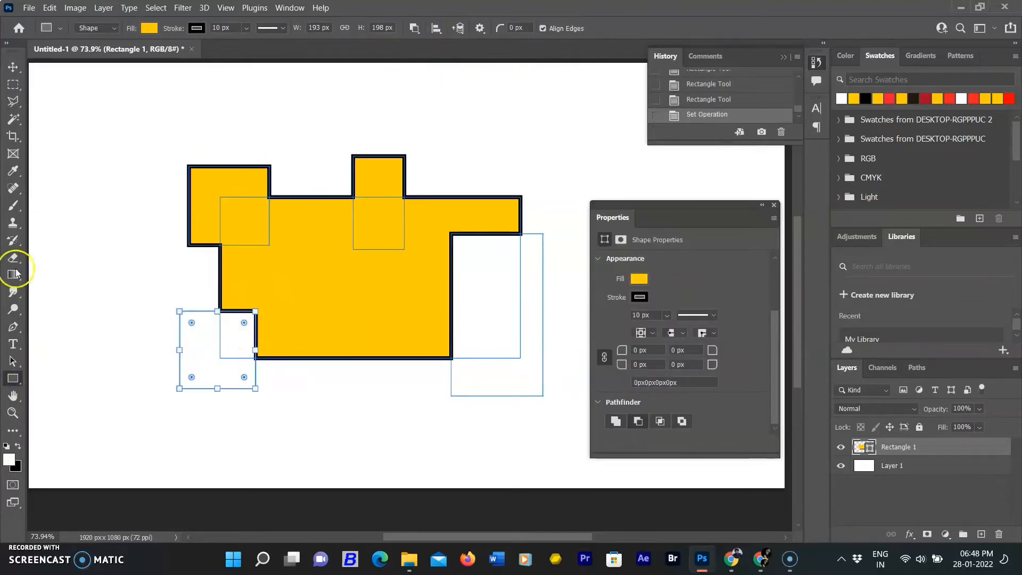
Step: Move the subtracted lower-left rectangle so it cuts a notch into the middle of the large shape's bottom edge
{"action": "left_click", "coordinate": [13, 361]}
{"action": "left_click_drag", "start_coordinate": [200, 361], "coordinate": [315, 312]}
{"action": "left_click_drag", "start_coordinate": [356, 314], "coordinate": [352, 368]}
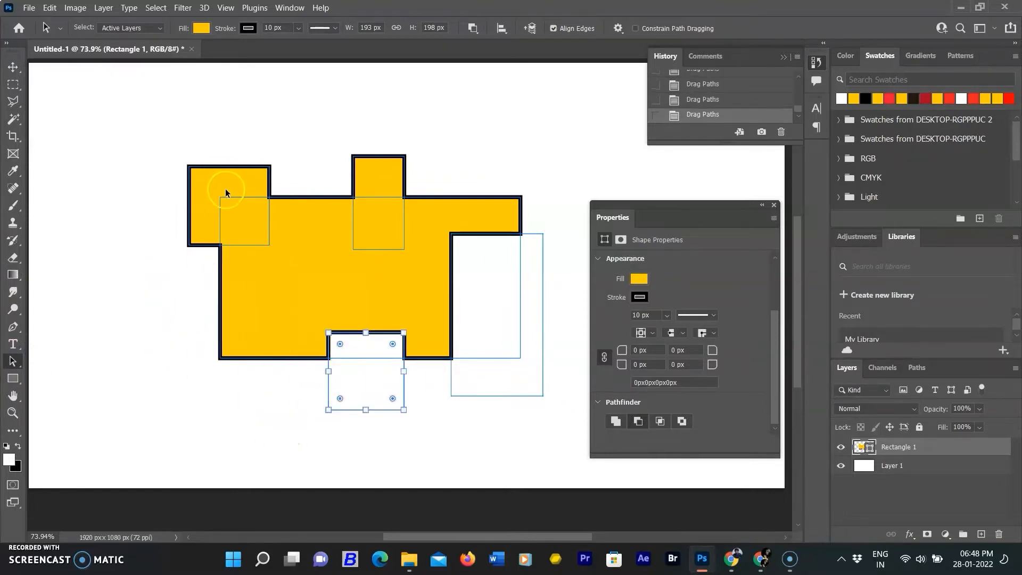
Step: Set the top-edge rectangle to Subtract Front Shape, move it to the bottom edge beside the other notch, and deselect the paths
{"action": "left_click", "coordinate": [362, 169]}
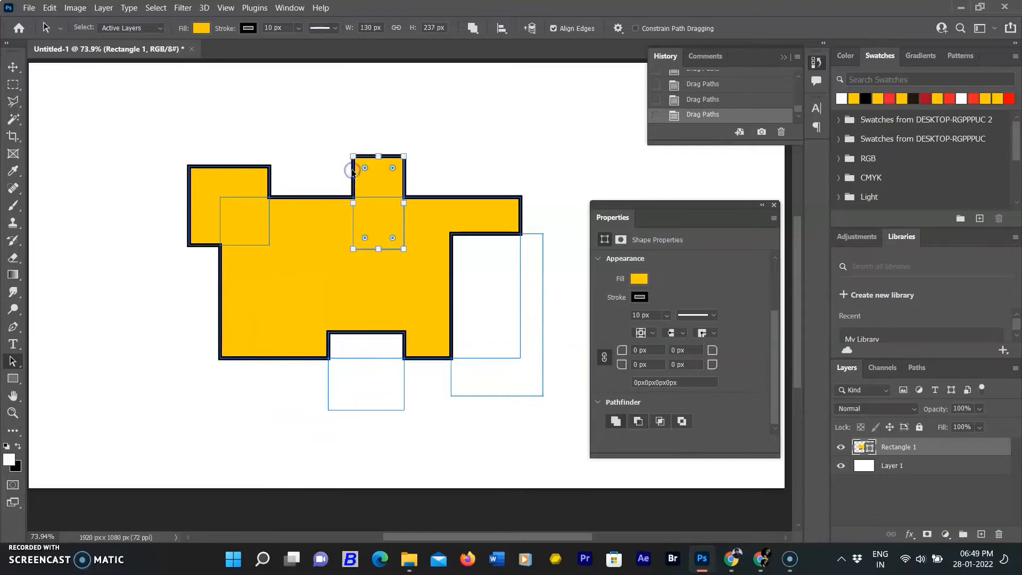
{"action": "left_click", "coordinate": [473, 28]}
{"action": "left_click", "coordinate": [497, 69]}
{"action": "left_click_drag", "start_coordinate": [382, 223], "coordinate": [298, 399]}
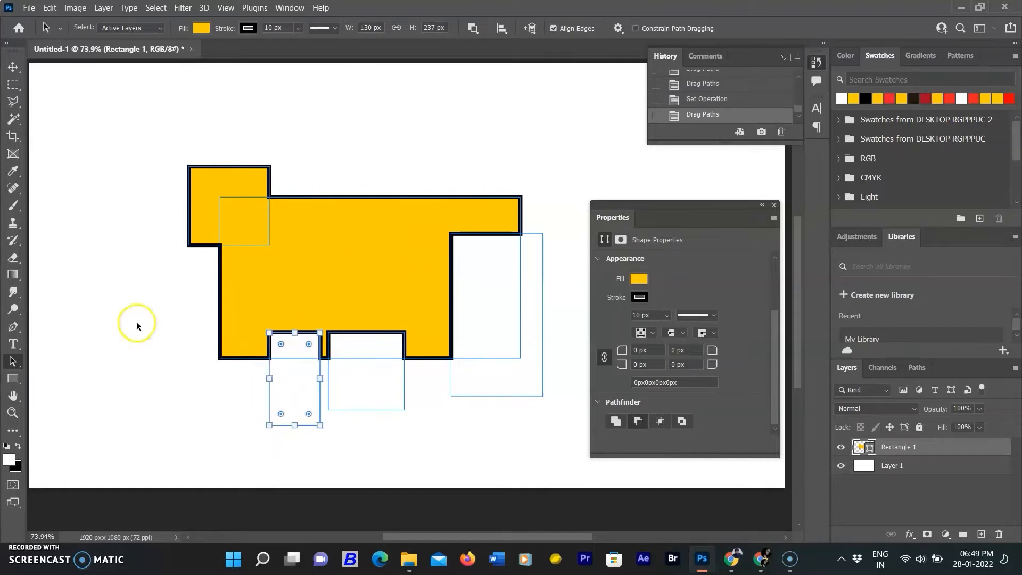
{"action": "left_click", "coordinate": [13, 67]}
{"action": "left_click", "coordinate": [115, 379]}
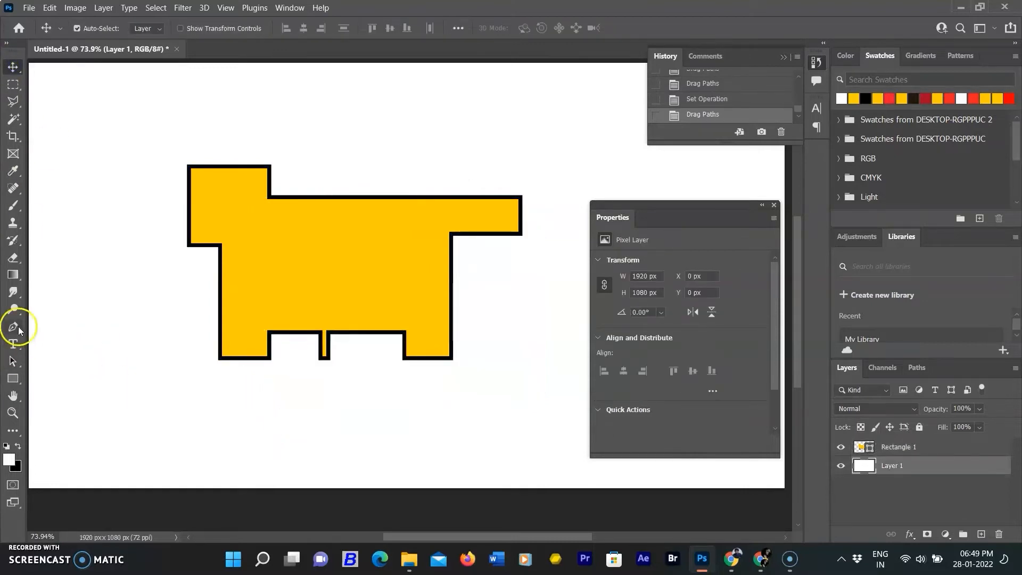
Step: Move the 233 by 412 px subtracted rectangle from the shape's right side up to its top edge
{"action": "left_click", "coordinate": [12, 363]}
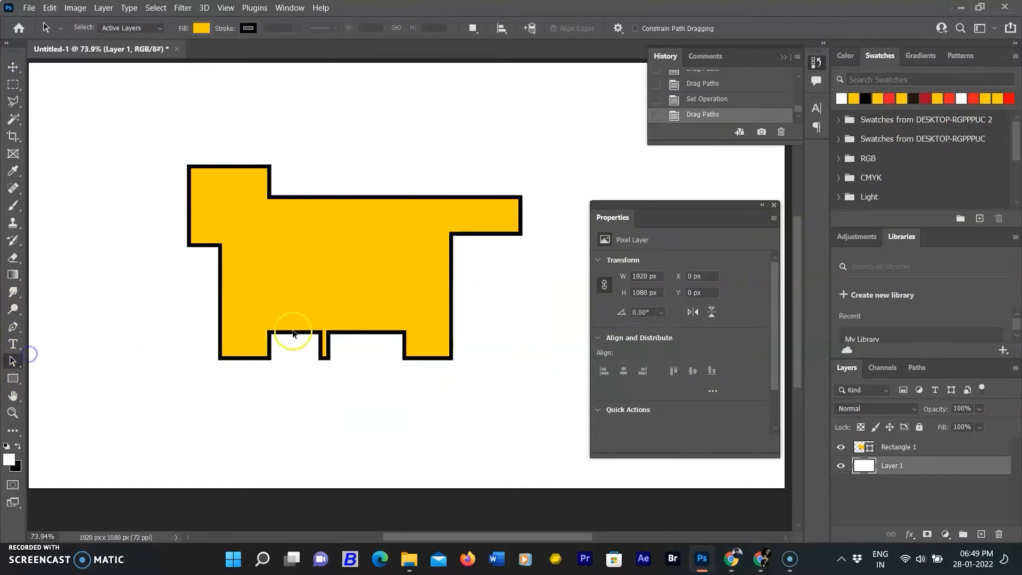
{"action": "left_click", "coordinate": [13, 378]}
{"action": "left_click", "coordinate": [12, 364]}
{"action": "left_click", "coordinate": [308, 337]}
{"action": "left_click_drag", "start_coordinate": [490, 309], "coordinate": [347, 208]}
{"action": "left_click", "coordinate": [479, 360]}
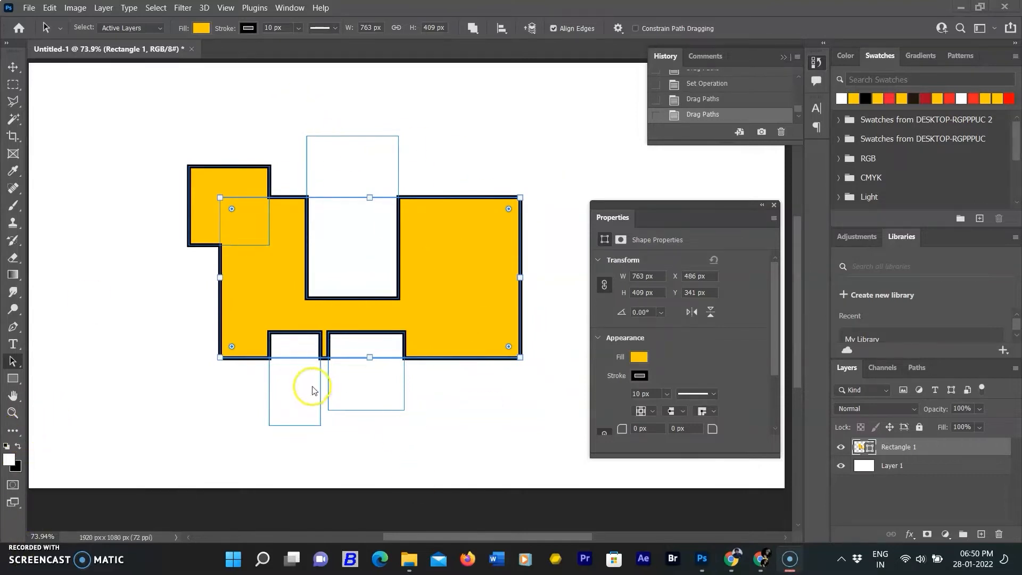
Step: Set the tall top-edge rectangle to Intersect Shape Areas and move it toward the large rectangle's lower-right area
{"action": "left_click", "coordinate": [397, 138]}
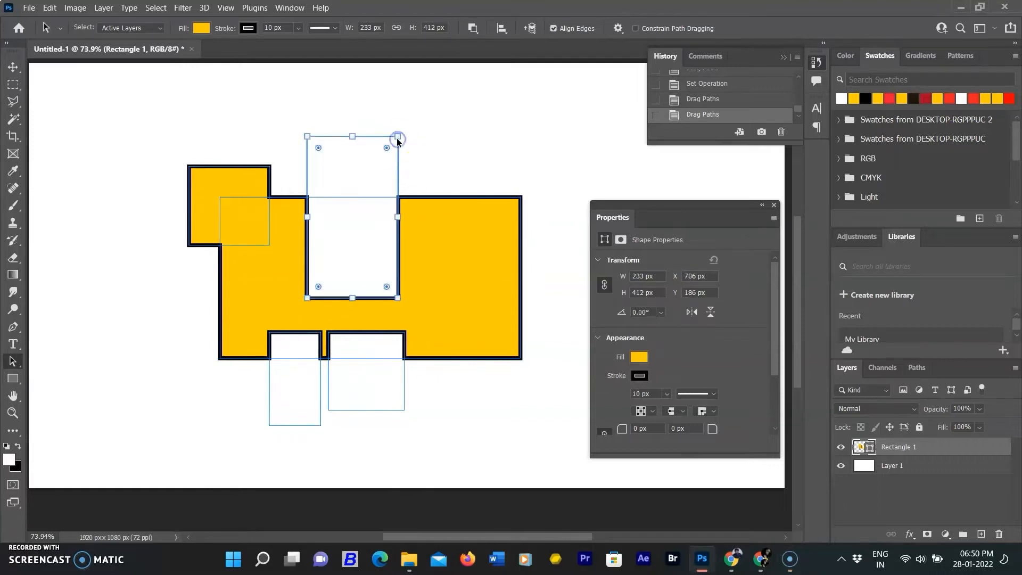
{"action": "left_click", "coordinate": [470, 31]}
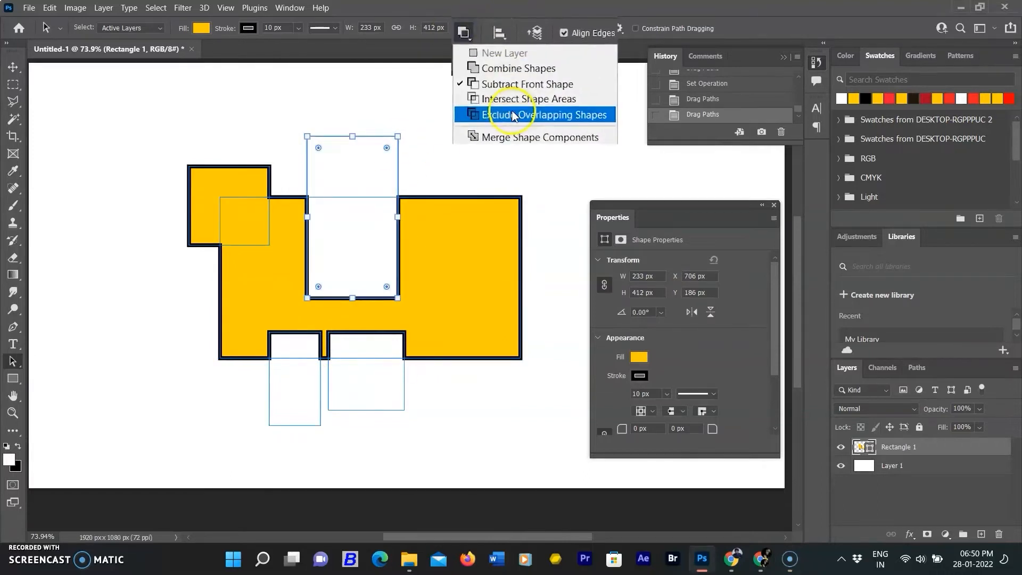
{"action": "left_click", "coordinate": [519, 90]}
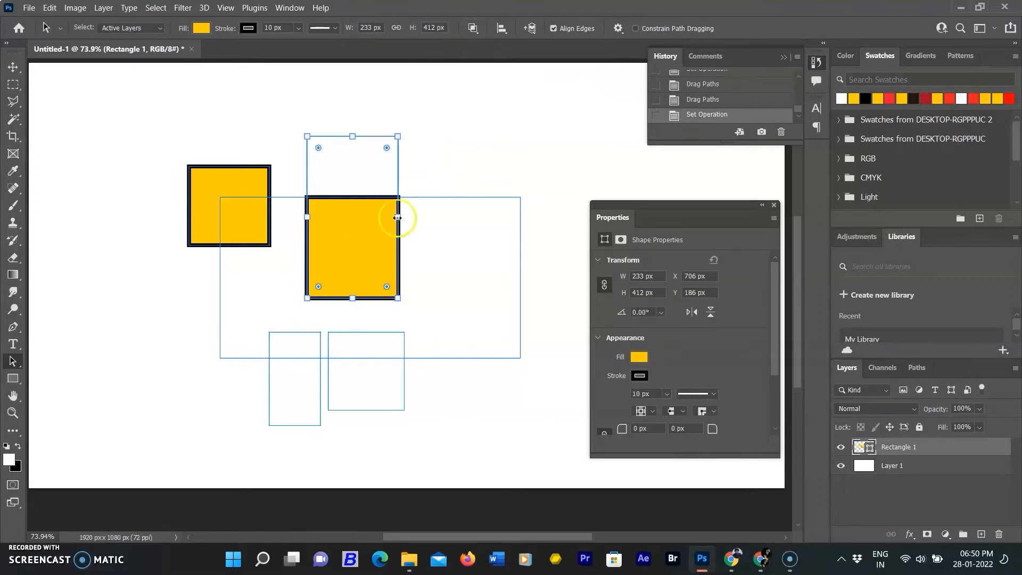
{"action": "left_click_drag", "start_coordinate": [343, 258], "coordinate": [457, 365]}
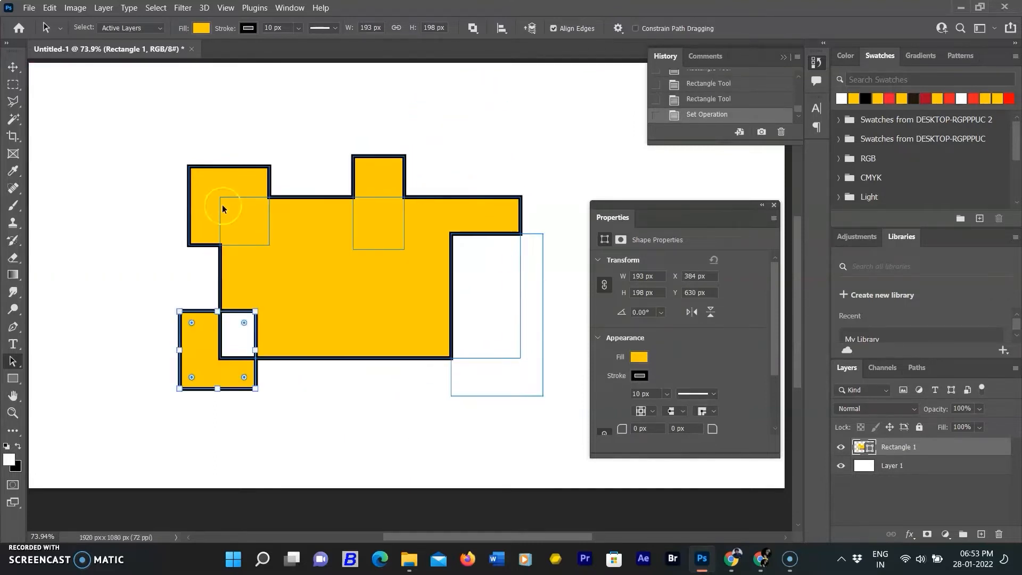
Step: Set the upper-left corner rectangle and the top-edge rectangle to Exclude Overlapping Shapes
{"action": "left_click", "coordinate": [189, 167]}
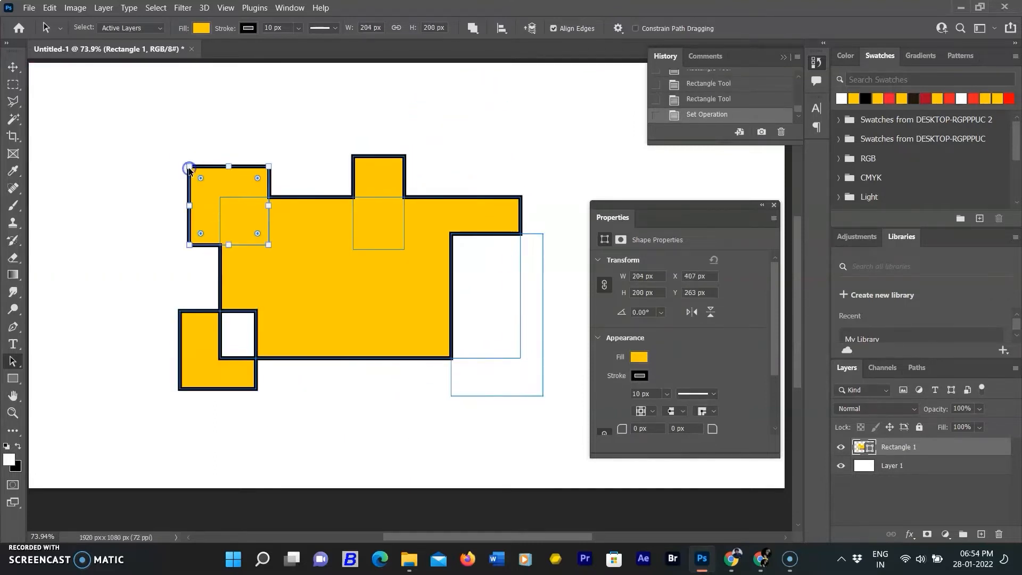
{"action": "left_click", "coordinate": [473, 29]}
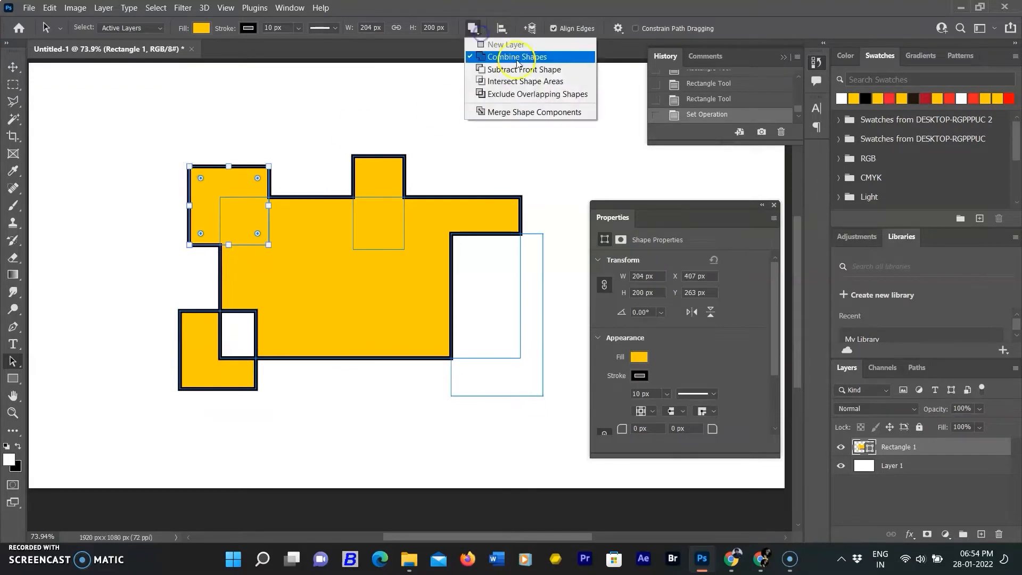
{"action": "left_click", "coordinate": [524, 96]}
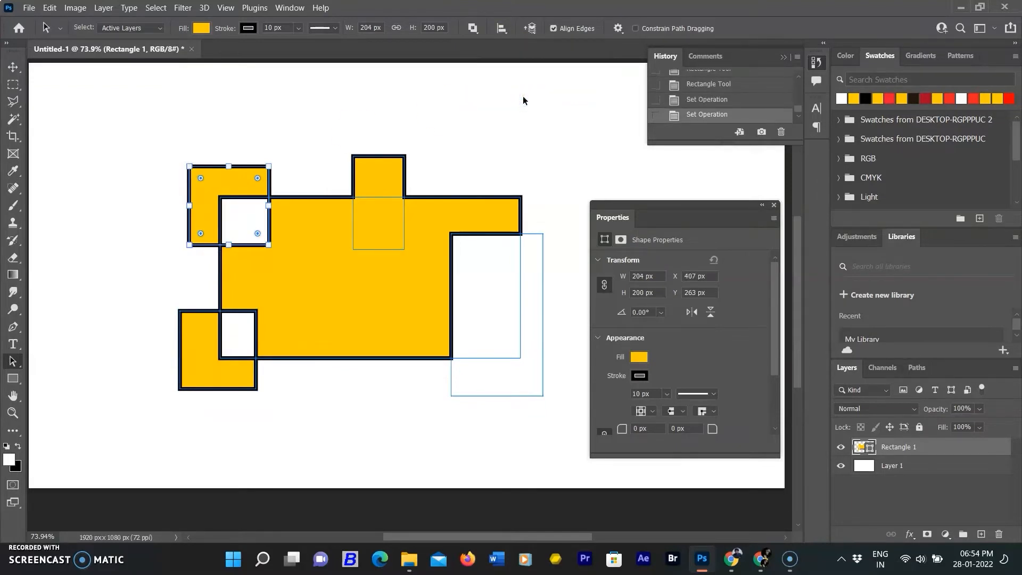
{"action": "left_click", "coordinate": [404, 163]}
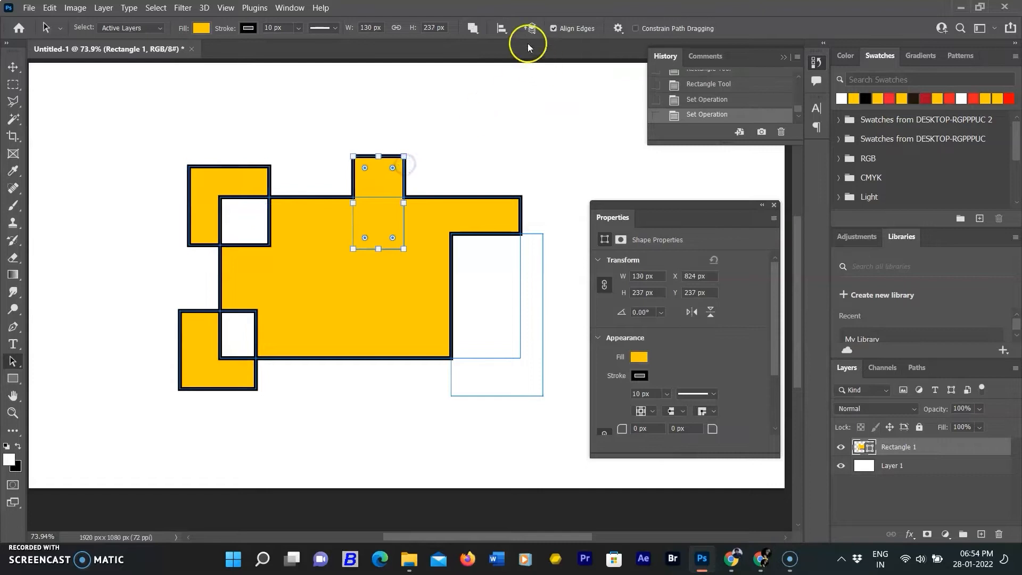
{"action": "left_click", "coordinate": [477, 33]}
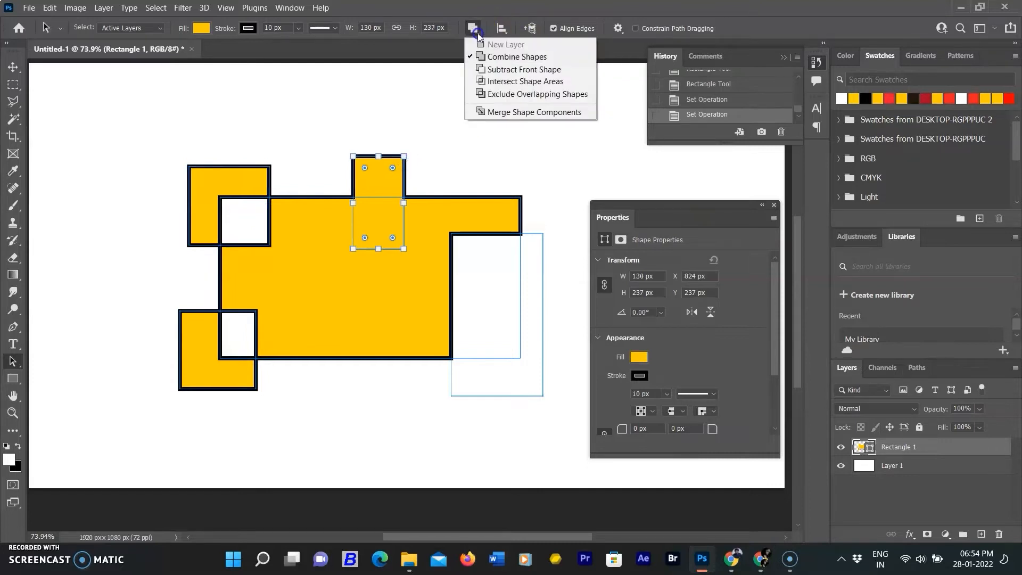
{"action": "left_click", "coordinate": [514, 103]}
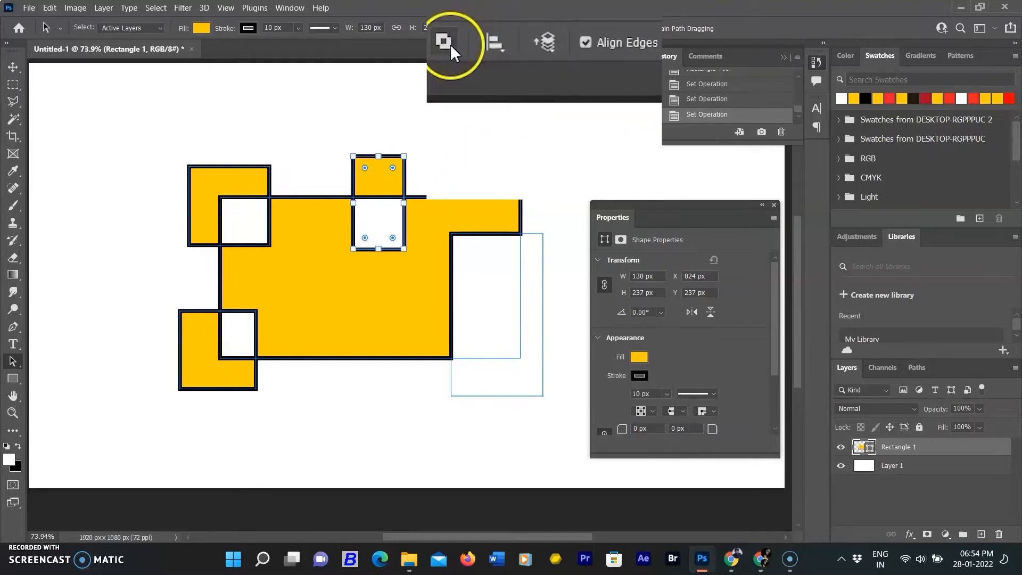
Step: Change the top-edge rectangle's path operation to Intersect Shape Areas
{"action": "left_click", "coordinate": [473, 28]}
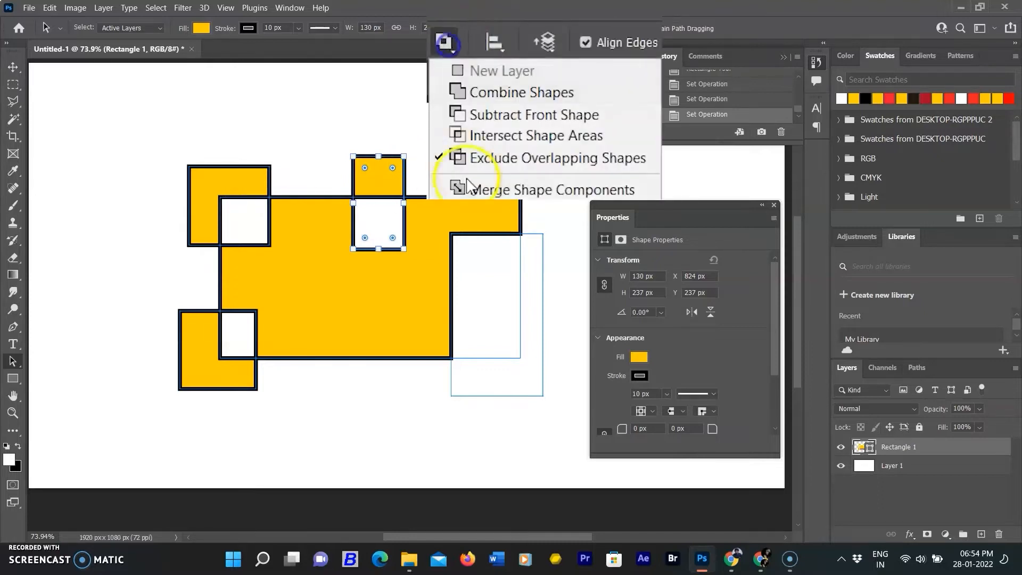
{"action": "left_click", "coordinate": [492, 139]}
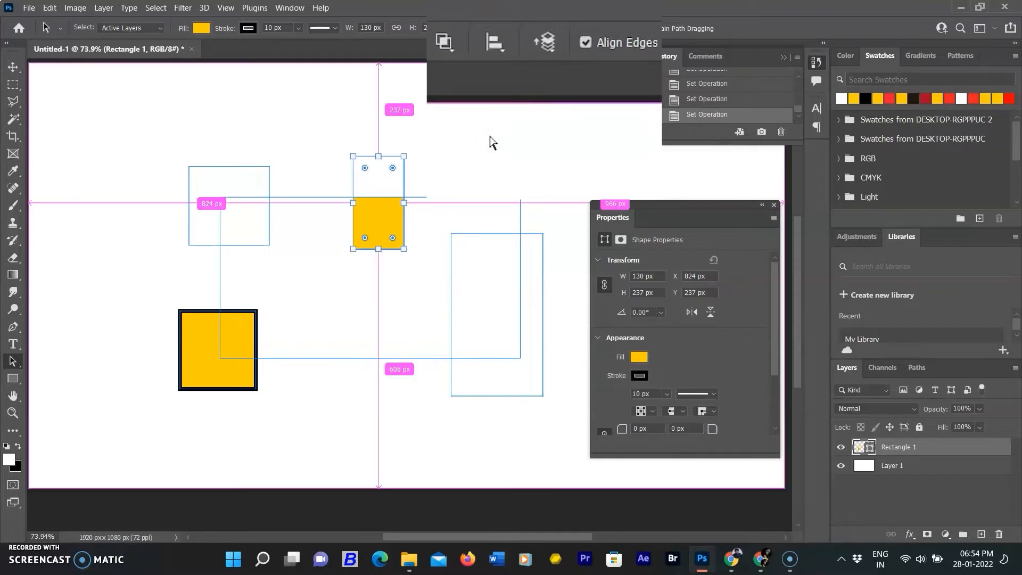
Step: Undo the top-edge rectangle's last path operation change, reapply Intersect Shape Areas, and set it back to Exclude Overlapping Shapes
{"action": "key", "text": "ctrl+z"}
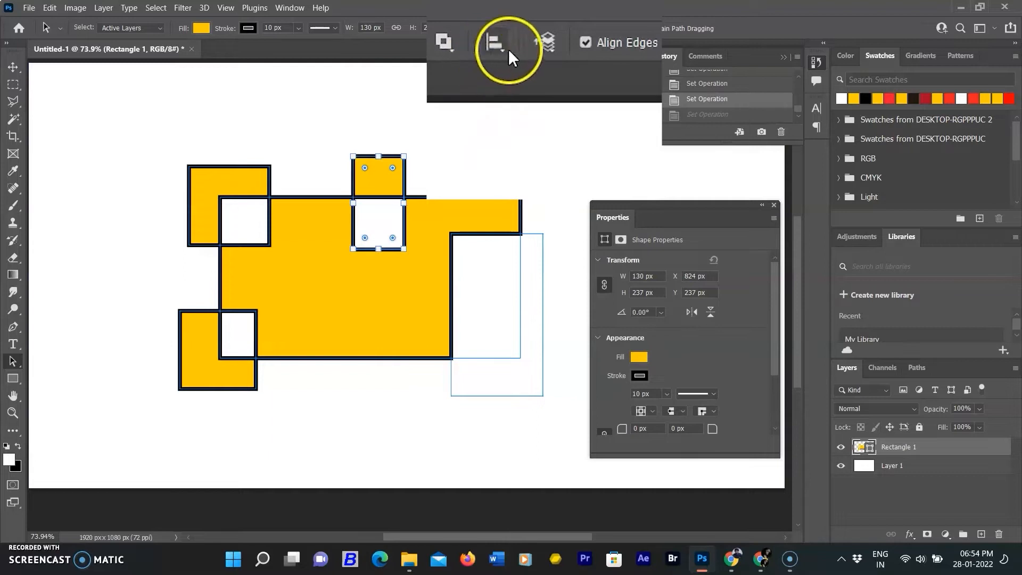
{"action": "left_click", "coordinate": [445, 42]}
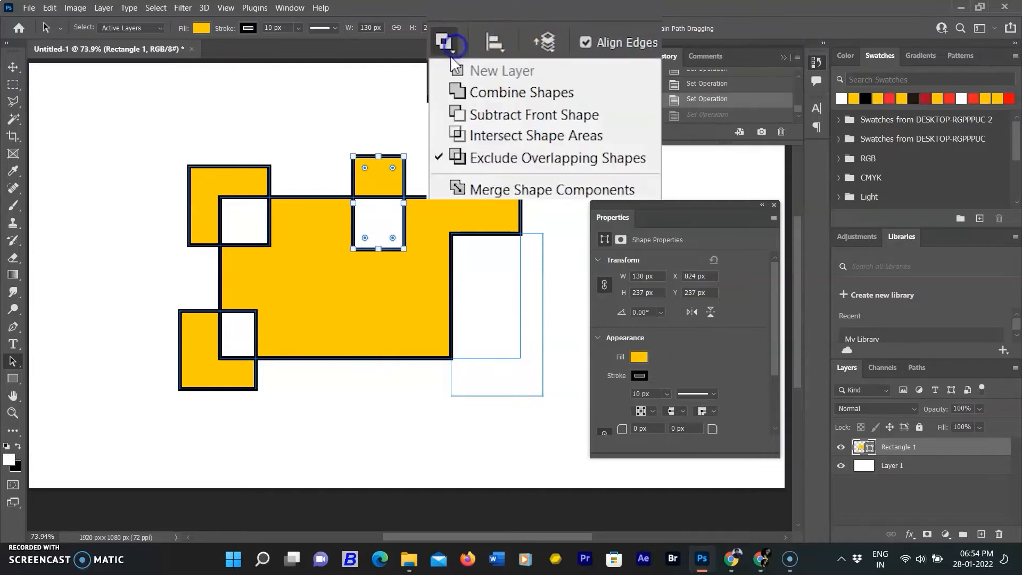
{"action": "left_click", "coordinate": [490, 136]}
{"action": "left_click", "coordinate": [440, 41]}
{"action": "left_click", "coordinate": [490, 156]}
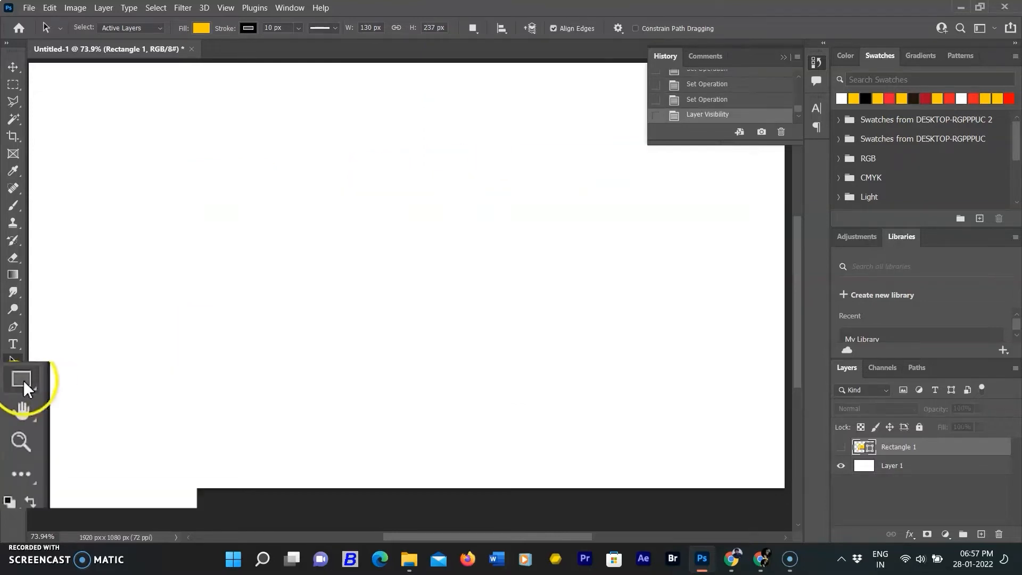
Step: Draw an ellipse about 362 by 341 px near the canvas centre and enlarge it to about 428 by 409 px
{"action": "left_click", "coordinate": [23, 380]}
{"action": "left_click", "coordinate": [72, 396]}
{"action": "left_click_drag", "start_coordinate": [284, 198], "coordinate": [427, 333]}
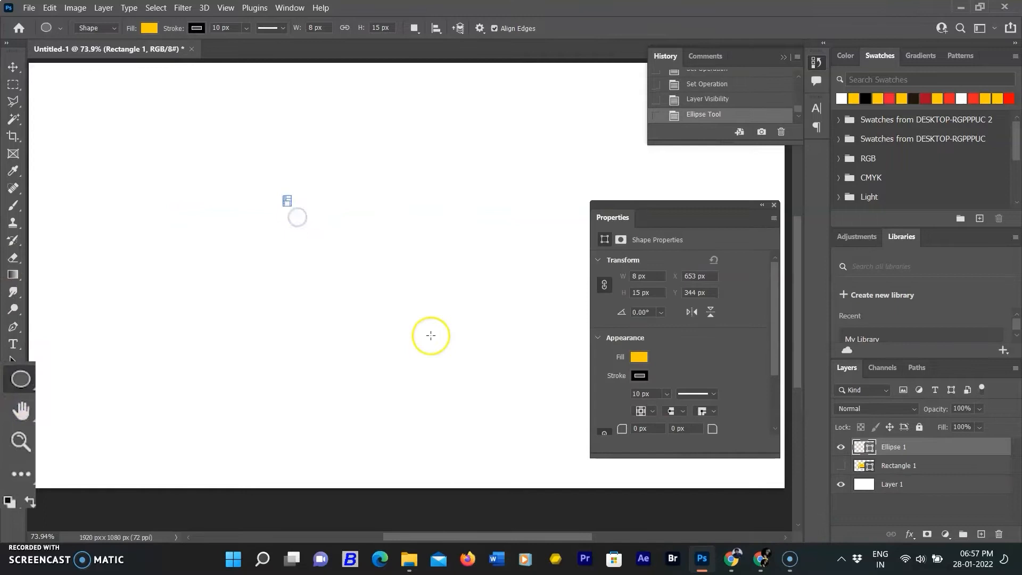
{"action": "left_click", "coordinate": [788, 204]}
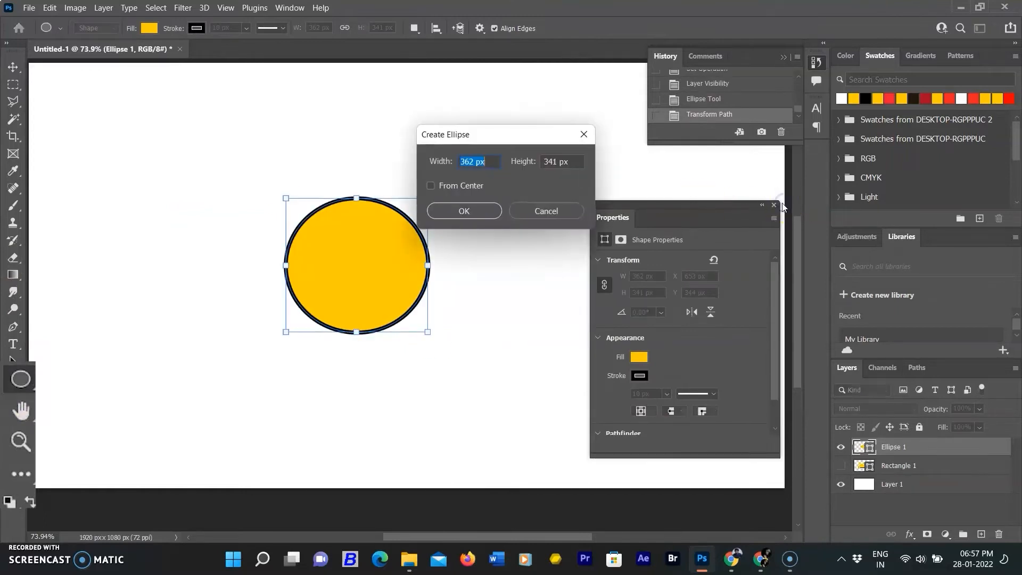
{"action": "left_click", "coordinate": [560, 213]}
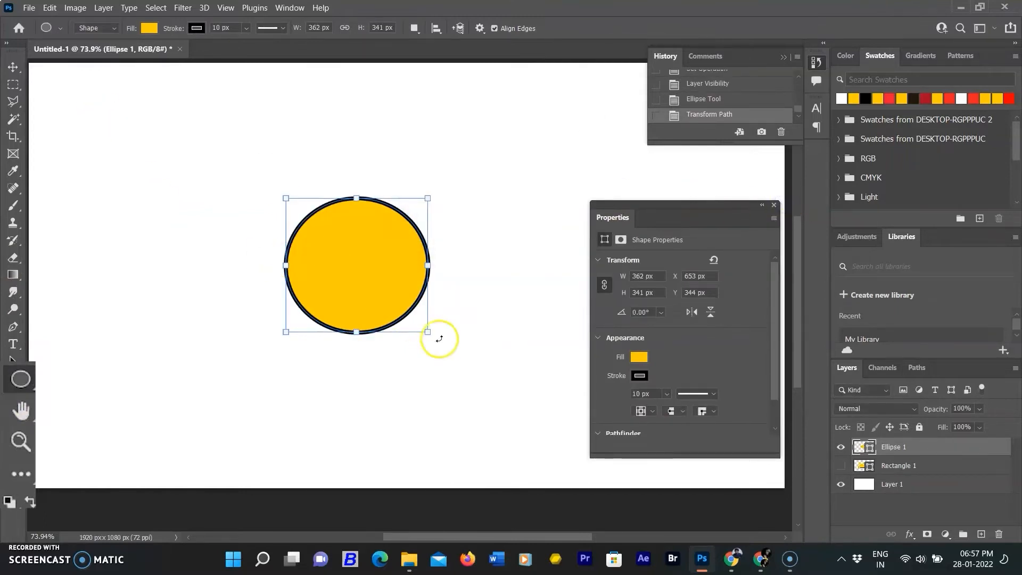
{"action": "left_click_drag", "start_coordinate": [429, 332], "coordinate": [454, 358]}
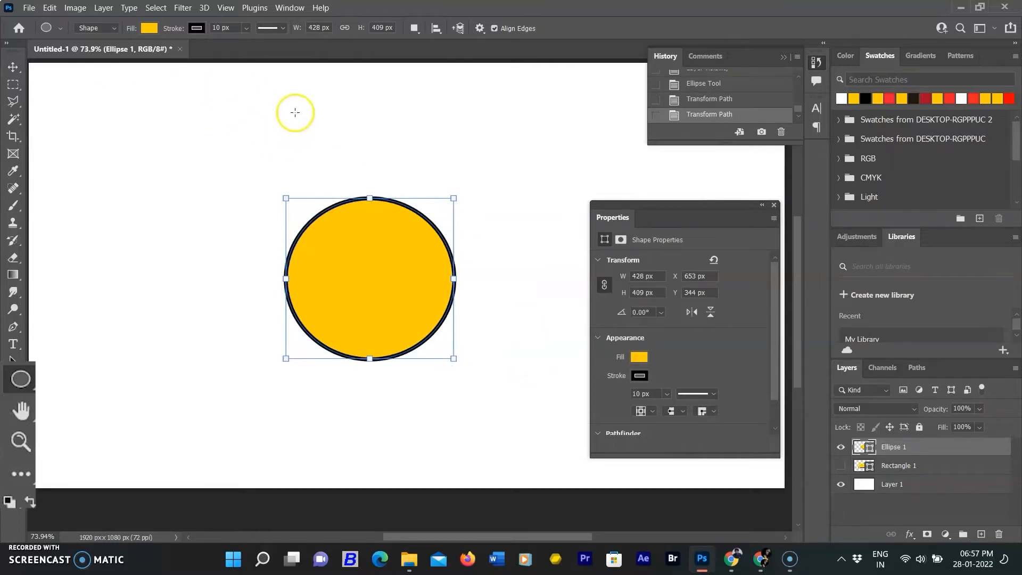
Step: Change the ellipse's stroke to a linear black-to-white gradient and rotate its angle to 107 degrees
{"action": "left_click", "coordinate": [639, 376]}
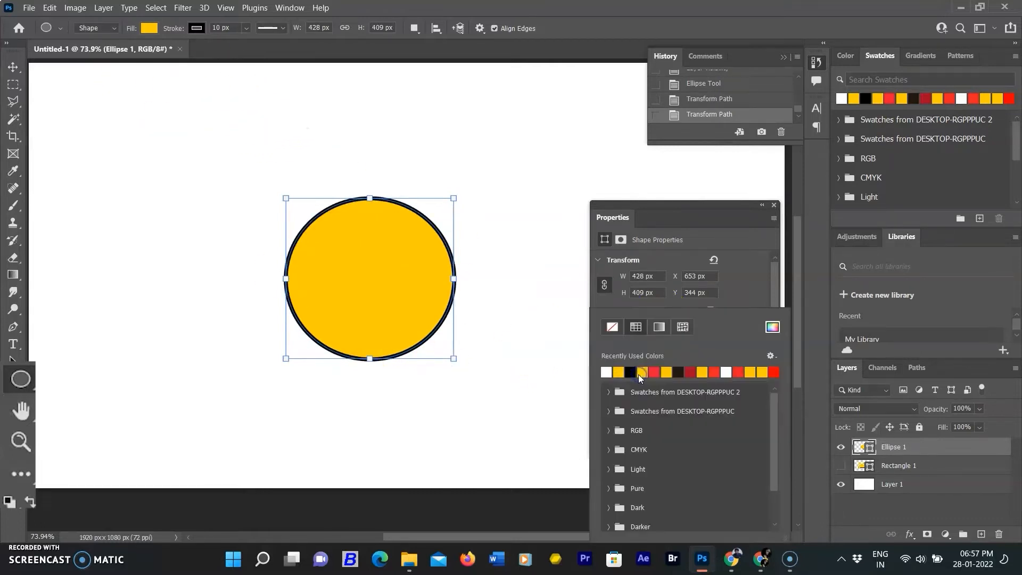
{"action": "left_click", "coordinate": [662, 328]}
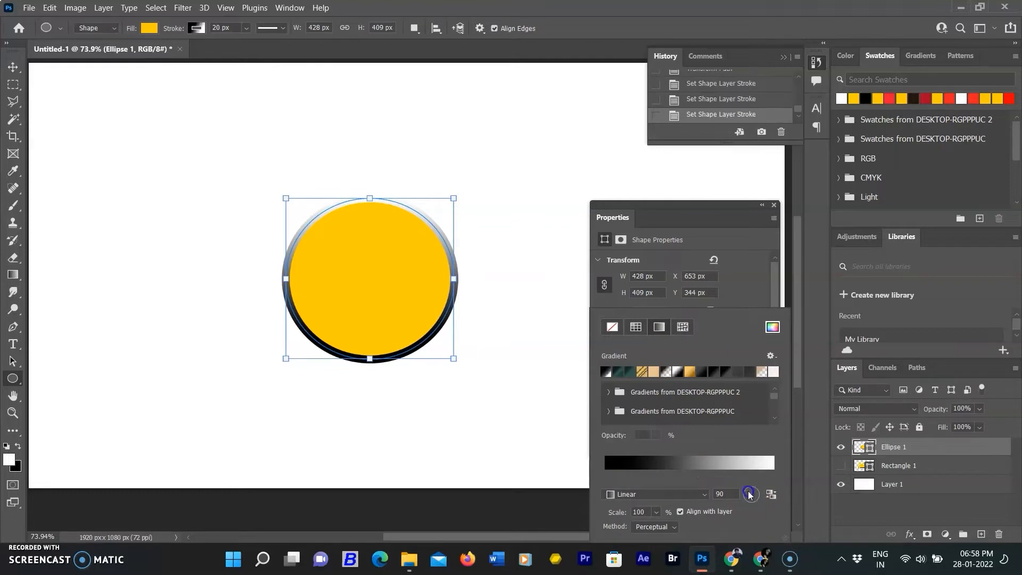
{"action": "left_click_drag", "start_coordinate": [750, 494], "coordinate": [749, 493]}
{"action": "left_click", "coordinate": [682, 468]}
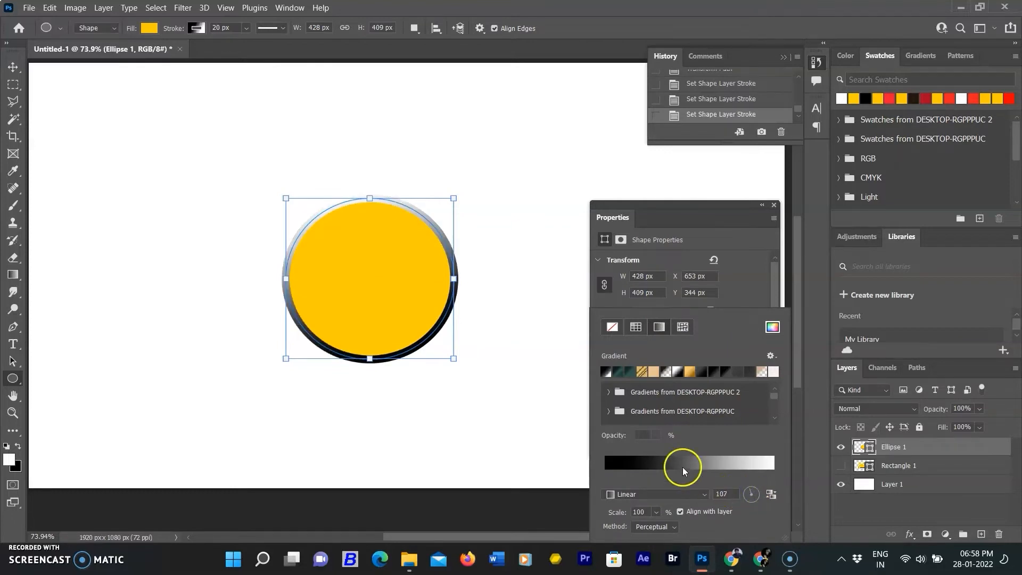
{"action": "left_click", "coordinate": [658, 511]}
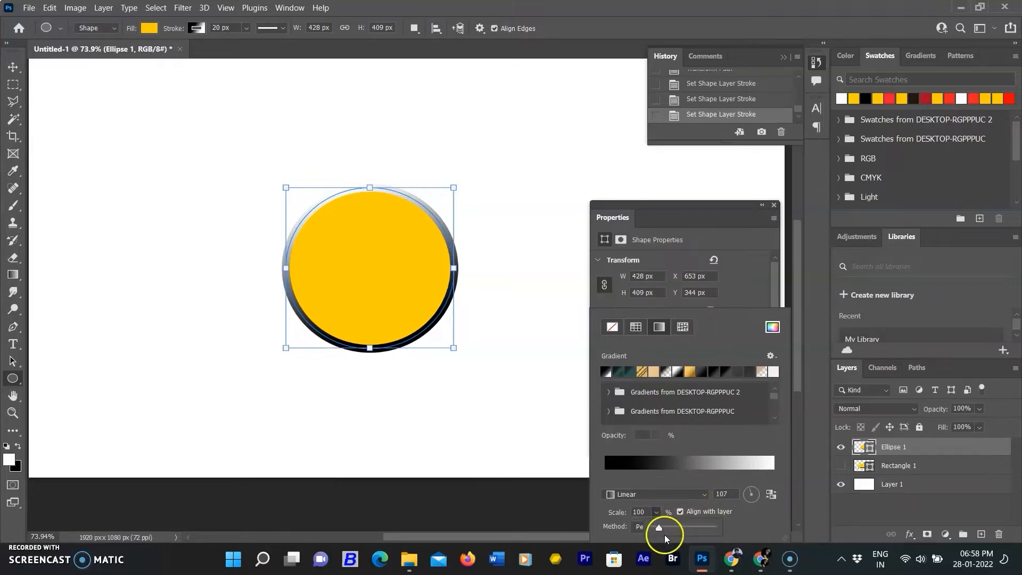
Step: Apply the gold gradient preset to the ellipse's stroke
{"action": "left_click", "coordinate": [665, 372]}
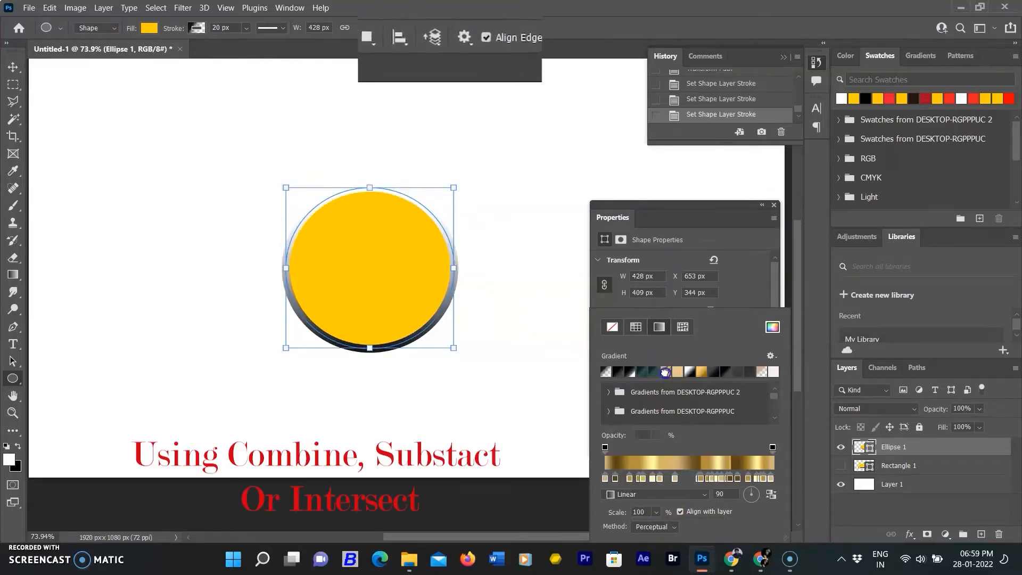
{"action": "left_click", "coordinate": [774, 204]}
{"action": "scroll", "coordinate": [465, 321], "scroll_direction": "up", "scroll_amount": 2}
{"action": "scroll", "coordinate": [465, 320], "scroll_direction": "down", "scroll_amount": 2}
Step: Set the Ellipse tool's path operation to Combine Shapes
{"action": "left_click", "coordinate": [342, 42]}
{"action": "left_click", "coordinate": [566, 211]}
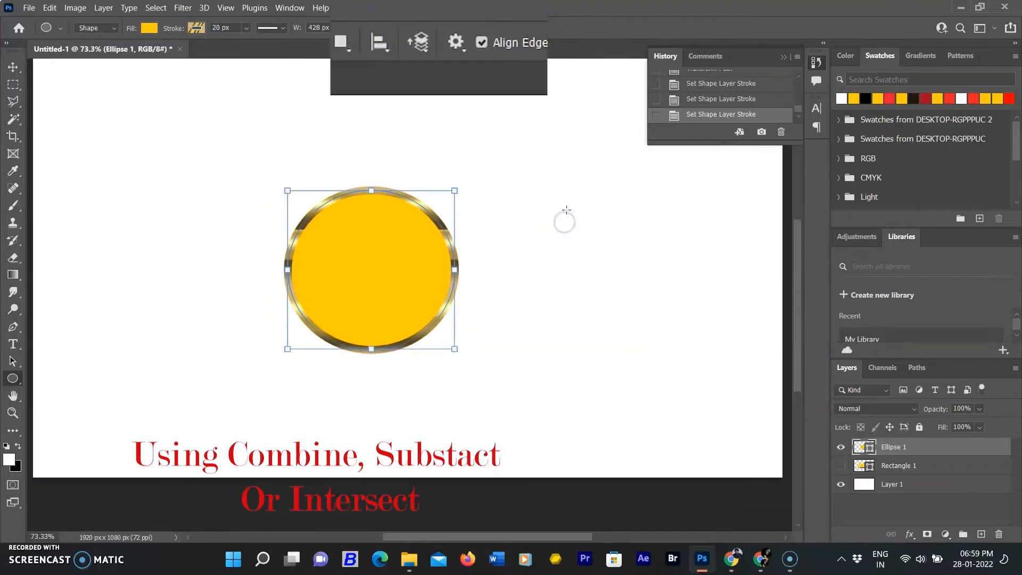
{"action": "left_click", "coordinate": [357, 49]}
{"action": "left_click", "coordinate": [389, 90]}
{"action": "left_click_drag", "start_coordinate": [399, 201], "coordinate": [519, 334]}
{"action": "left_click", "coordinate": [773, 205]}
{"action": "key", "text": "ctrl+z"}
Step: Draw a second ellipse about 439 by 389 px overlapping the first one's right side, and set it to Subtract Front Shape
{"action": "left_click_drag", "start_coordinate": [372, 195], "coordinate": [549, 351]}
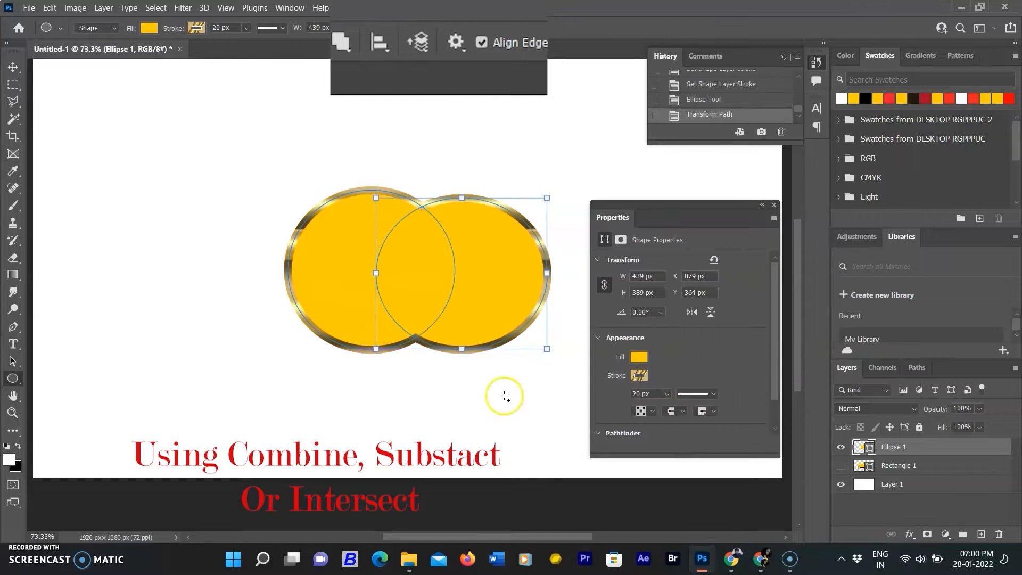
{"action": "left_click", "coordinate": [773, 205]}
{"action": "left_click", "coordinate": [340, 40]}
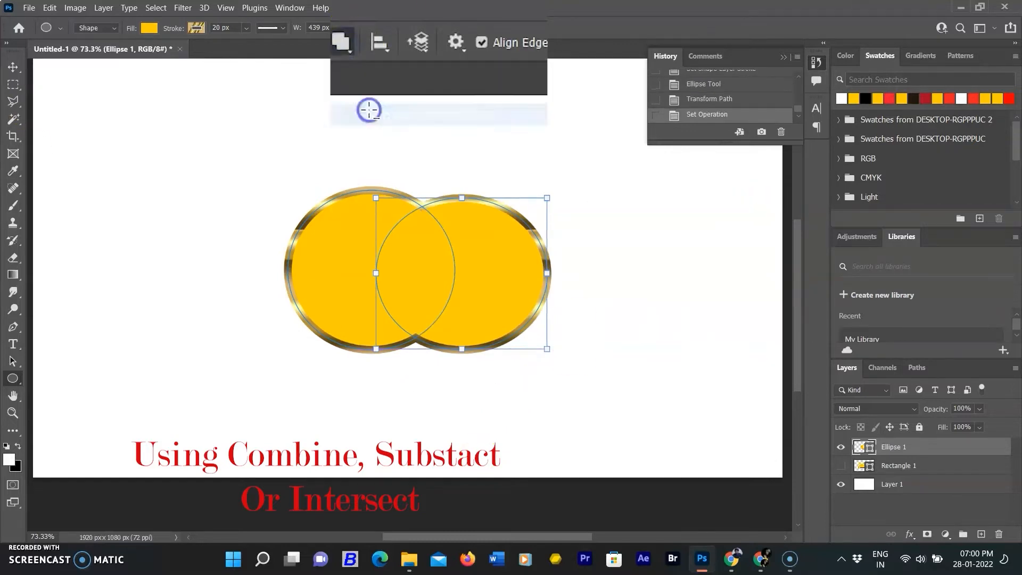
{"action": "left_click", "coordinate": [370, 113]}
Step: Set the second ellipse to Intersect Shape Areas, and switch it to Exclude Overlapping Shapes
{"action": "left_click", "coordinate": [341, 43]}
{"action": "left_click", "coordinate": [394, 135]}
{"action": "left_click", "coordinate": [340, 42]}
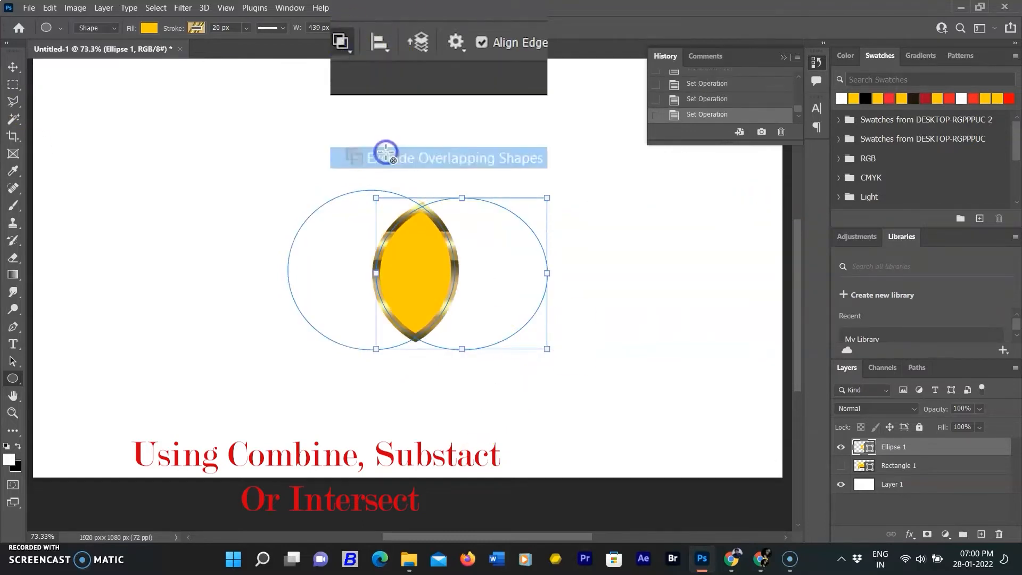
{"action": "left_click", "coordinate": [385, 153]}
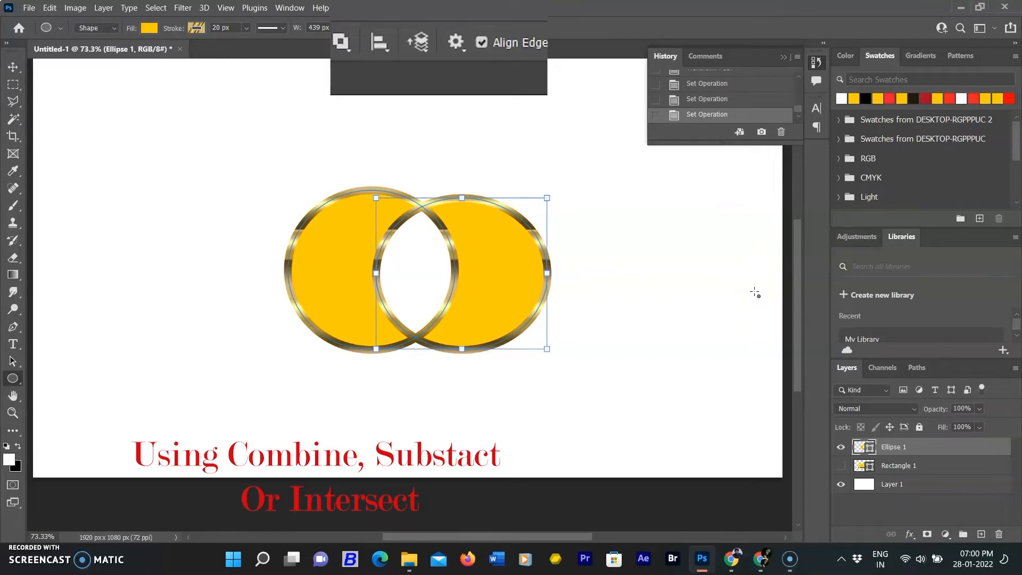
Step: Hide the Ellipse 1 layer and draw a triangle about 382 by 382 px near the canvas centre
{"action": "left_click", "coordinate": [844, 446]}
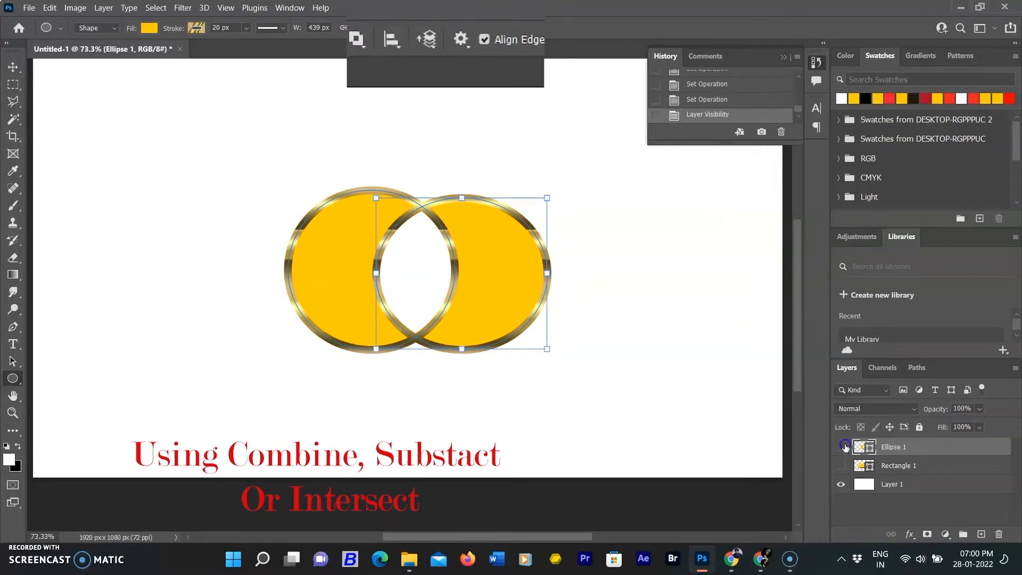
{"action": "right_click", "coordinate": [15, 381]}
{"action": "left_click", "coordinate": [77, 403]}
{"action": "left_click_drag", "start_coordinate": [355, 163], "coordinate": [504, 413]}
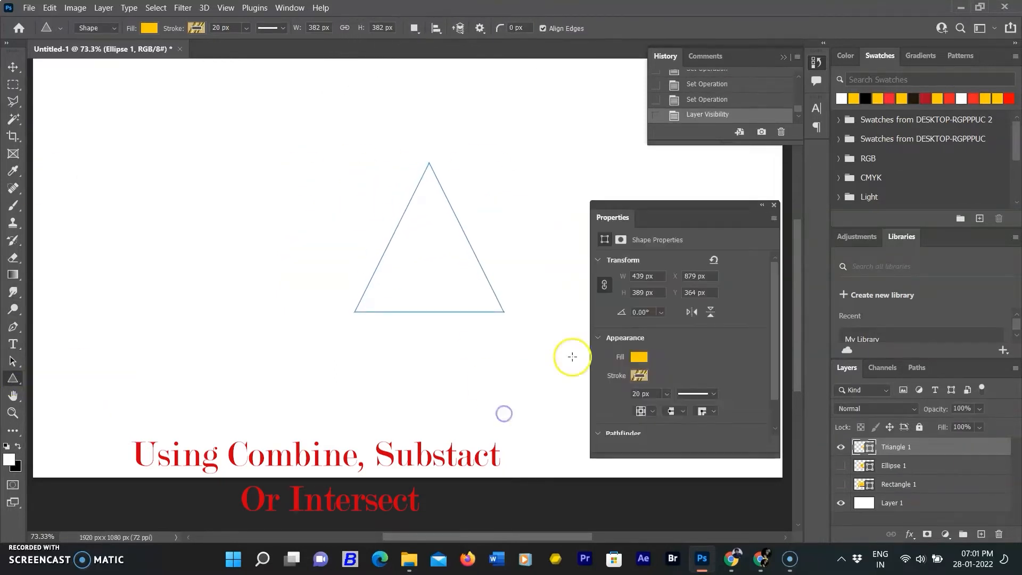
Step: Change the triangle's stroke from a gradient to solid black
{"action": "left_click", "coordinate": [639, 374]}
{"action": "left_click", "coordinate": [637, 326]}
{"action": "left_click", "coordinate": [771, 203]}
Step: Try rounding the triangle's corners with its on-canvas corner handle, undoing the rounding each time
{"action": "left_click_drag", "start_coordinate": [429, 189], "coordinate": [429, 224]}
{"action": "key", "text": "ctrl+z"}
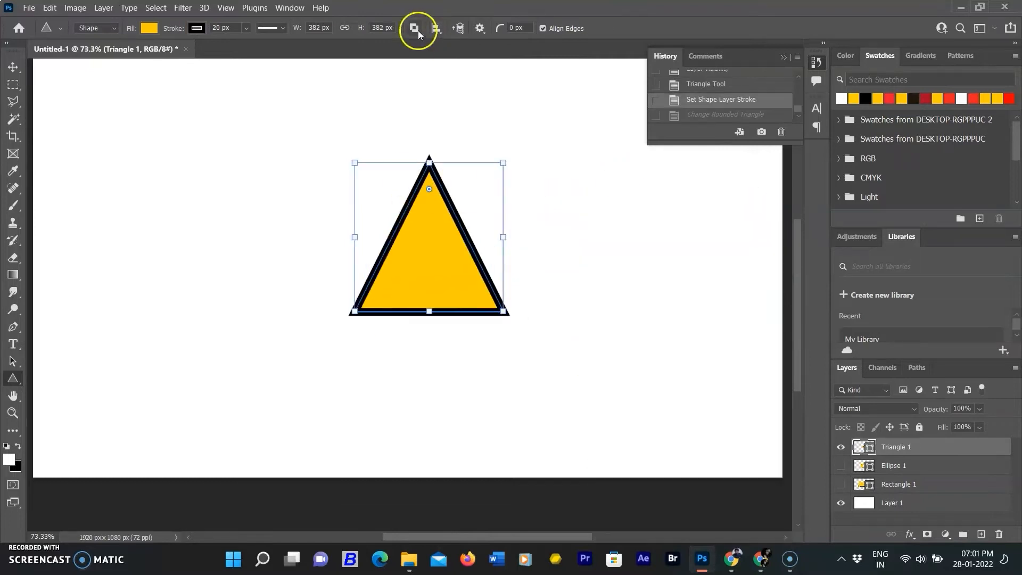
{"action": "left_click", "coordinate": [480, 29]}
{"action": "left_click", "coordinate": [421, 94]}
{"action": "left_click_drag", "start_coordinate": [429, 189], "coordinate": [441, 223]}
{"action": "key", "text": "ctrl+z"}
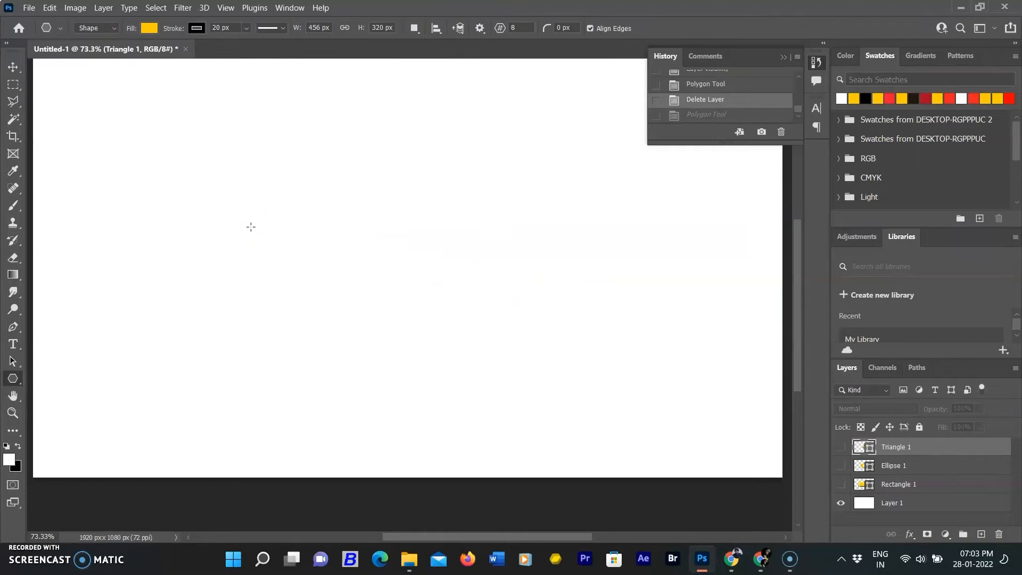
Step: Draw an eight-sided polygon about 464 px wide on the canvas's left half, and set the star ratio to 70%
{"action": "left_click_drag", "start_coordinate": [250, 227], "coordinate": [376, 324]}
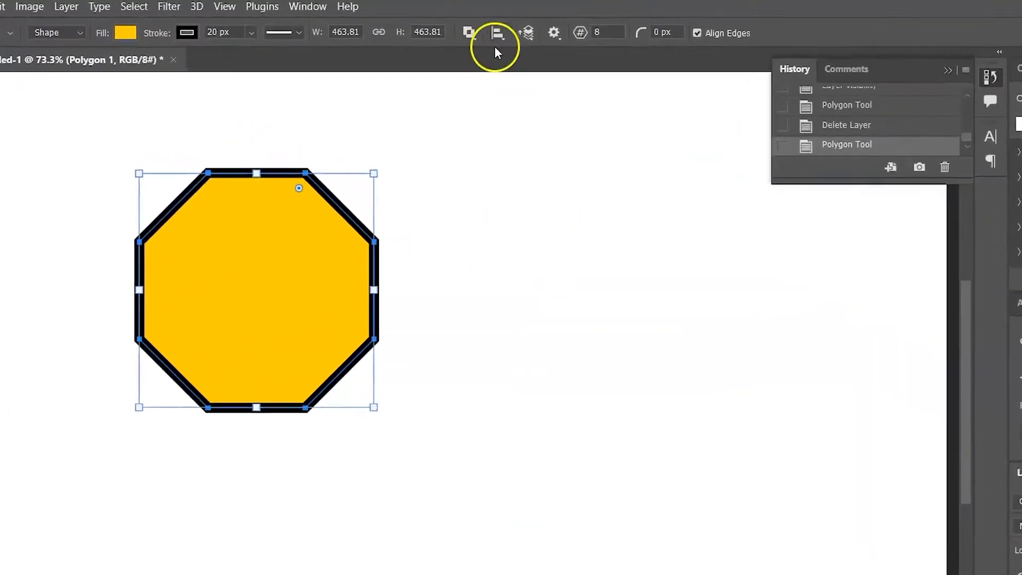
{"action": "left_click", "coordinate": [480, 29]}
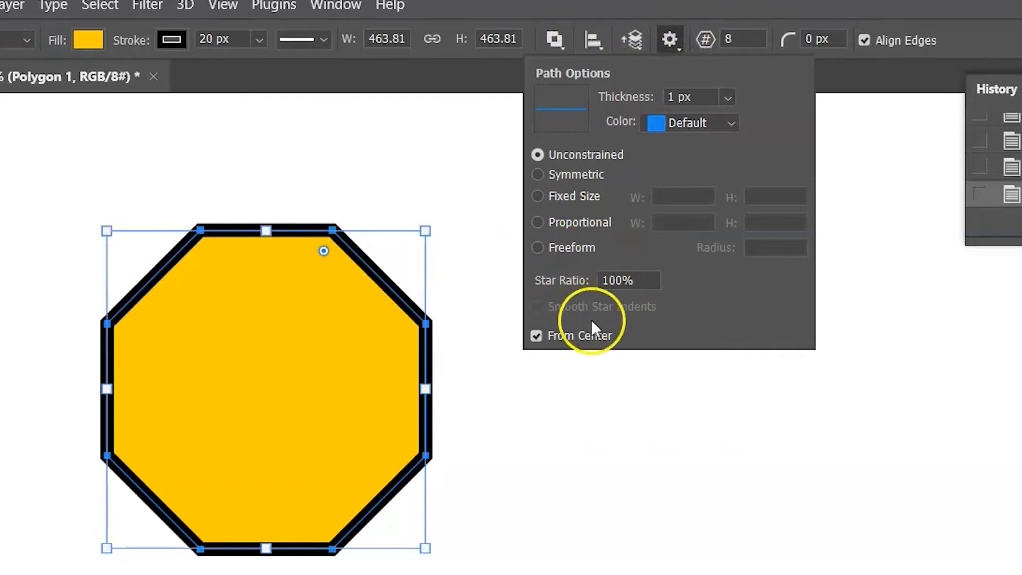
{"action": "left_click", "coordinate": [546, 279]}
{"action": "left_click", "coordinate": [653, 283]}
{"action": "left_click", "coordinate": [574, 289]}
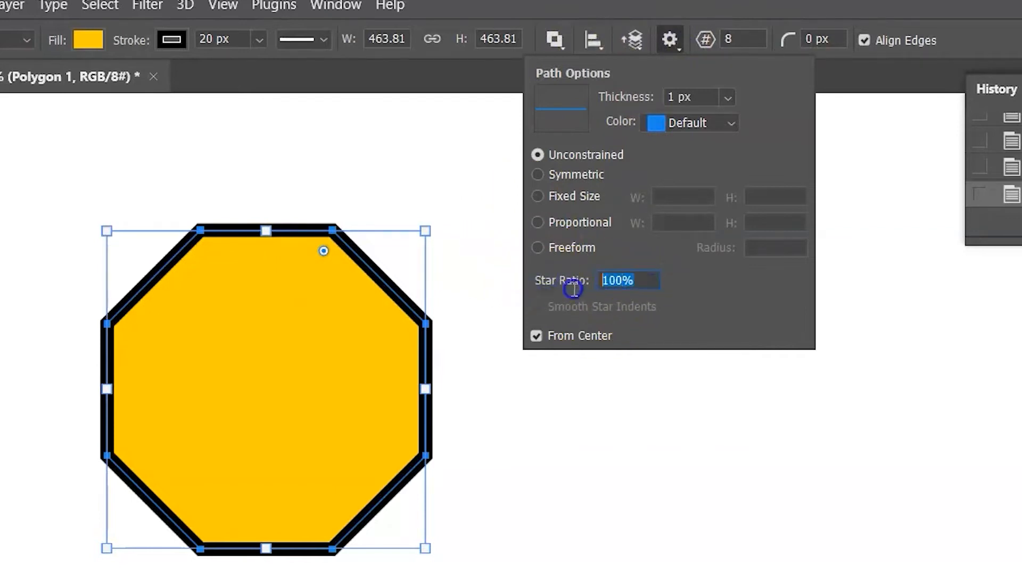
{"action": "type", "text": "70"}
{"action": "key", "text": "Return"}
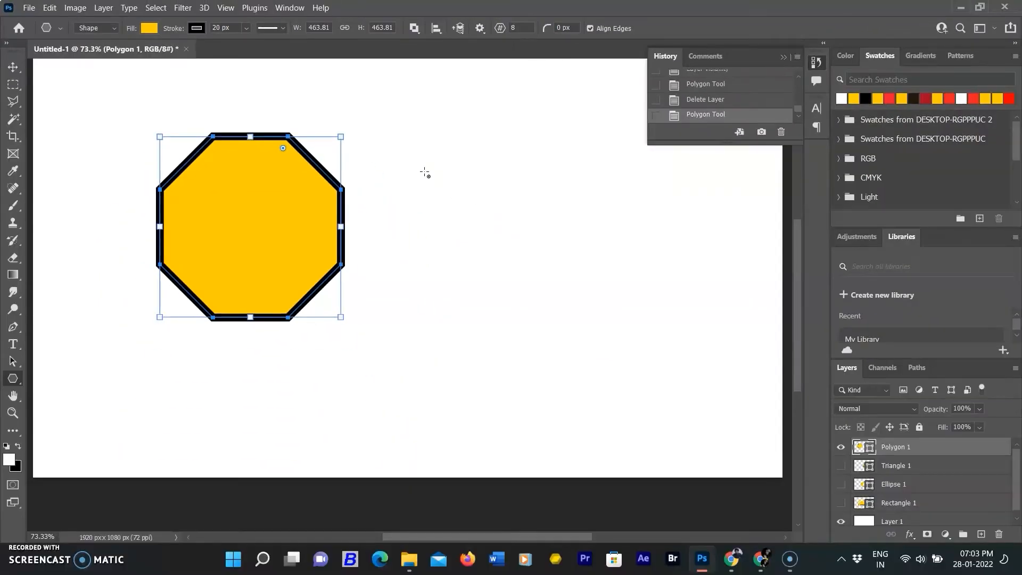
{"action": "left_click_drag", "start_coordinate": [449, 217], "coordinate": [514, 302]}
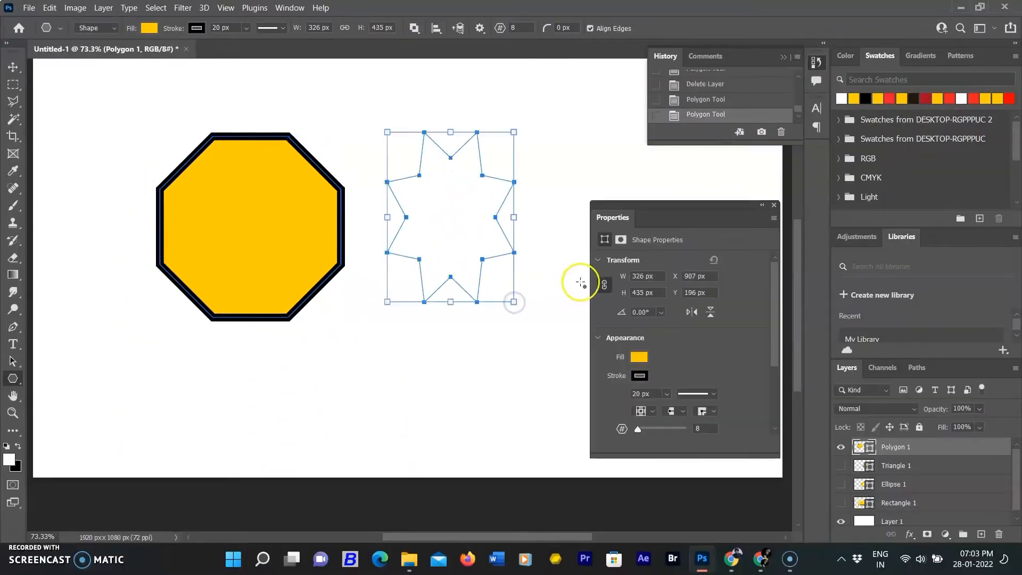
{"action": "left_click", "coordinate": [773, 205]}
{"action": "key", "text": "ctrl+z"}
Step: Draw an eight-pointed star about 407 px wide beside the octagon, and a five-pointed star about 434 by 412 px below it
{"action": "left_click_drag", "start_coordinate": [403, 109], "coordinate": [566, 274]}
{"action": "left_click", "coordinate": [500, 30]}
{"action": "type", "text": "5"}
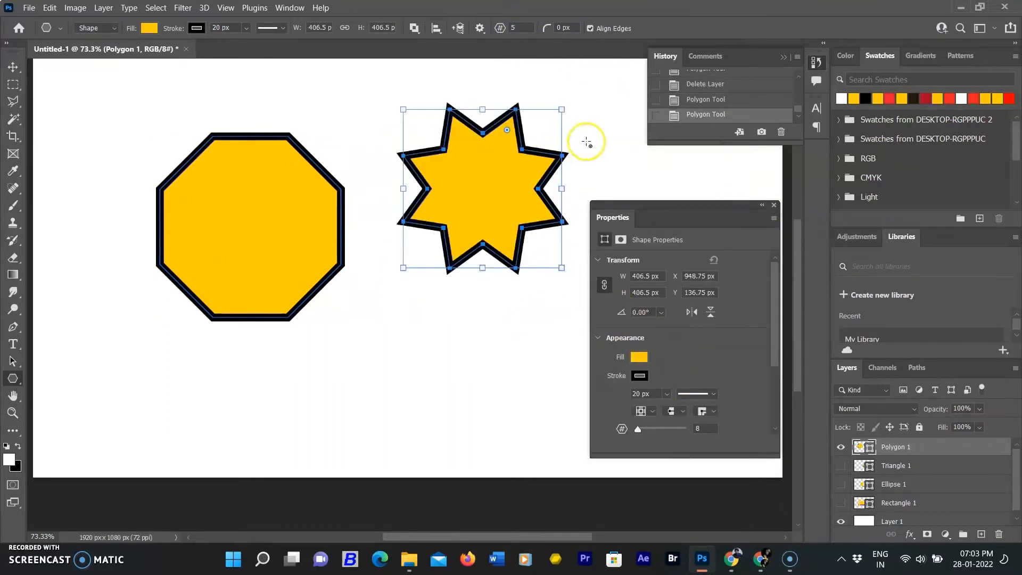
{"action": "left_click_drag", "start_coordinate": [428, 351], "coordinate": [540, 459]}
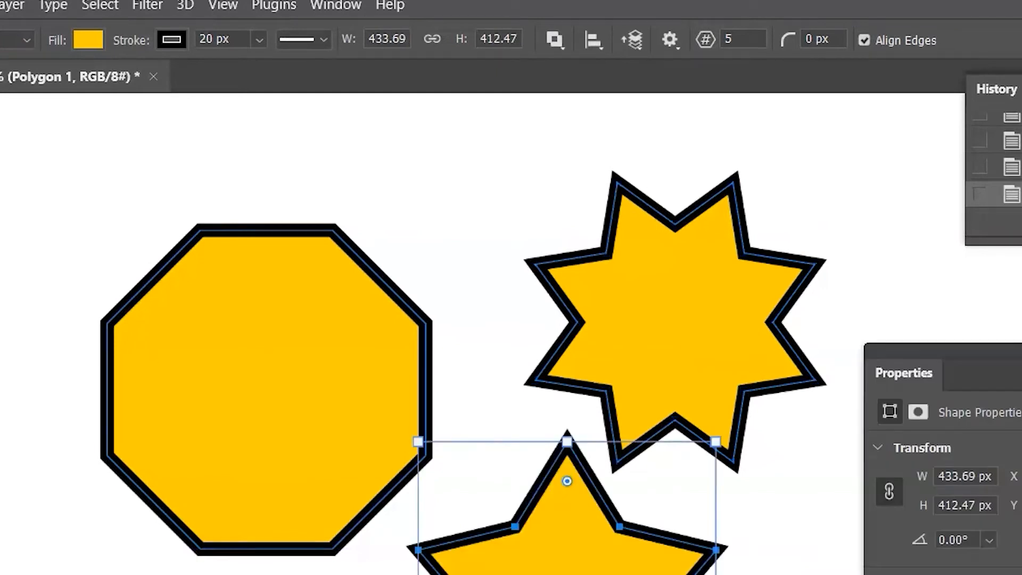
Step: Set the Polygon tool's star ratio to 50%
{"action": "left_click", "coordinate": [670, 39]}
{"action": "left_click", "coordinate": [531, 218]}
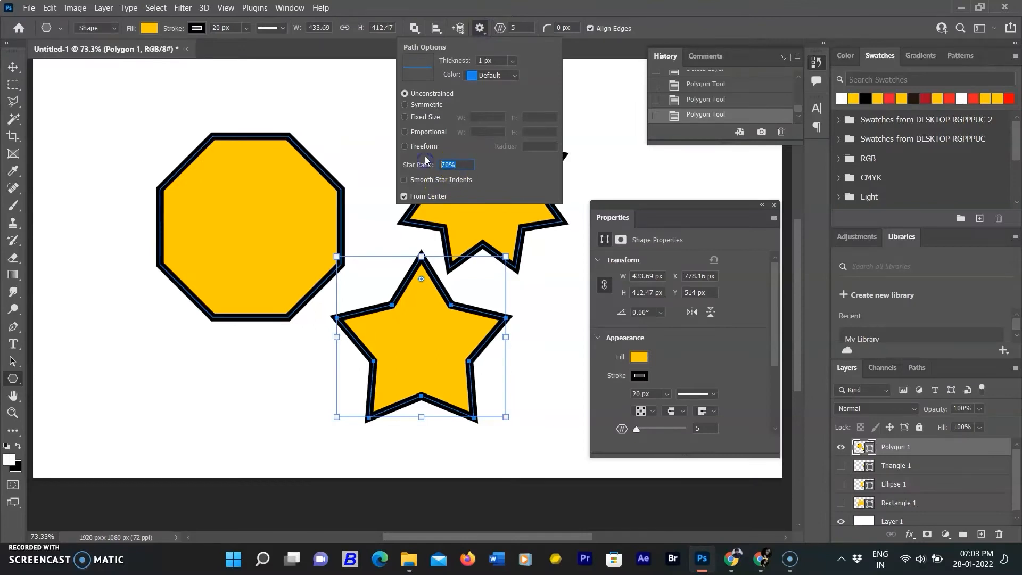
{"action": "type", "text": "50"}
{"action": "key", "text": "Return"}
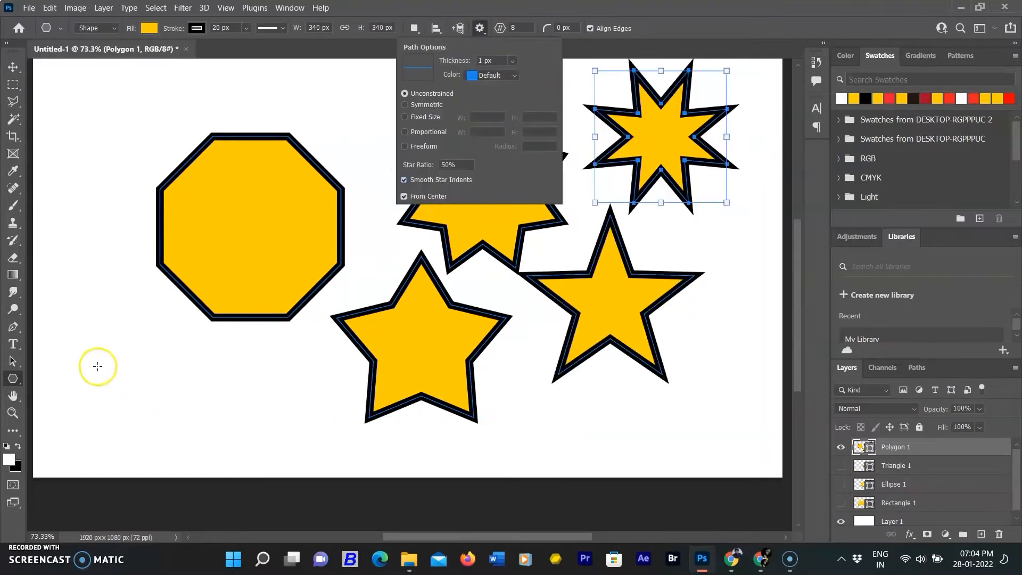
Step: Draw a small eight-pointed star with smooth star indents in the canvas's lower-left area, below the octagon
{"action": "left_click", "coordinate": [114, 373]}
{"action": "left_click_drag", "start_coordinate": [95, 360], "coordinate": [148, 402]}
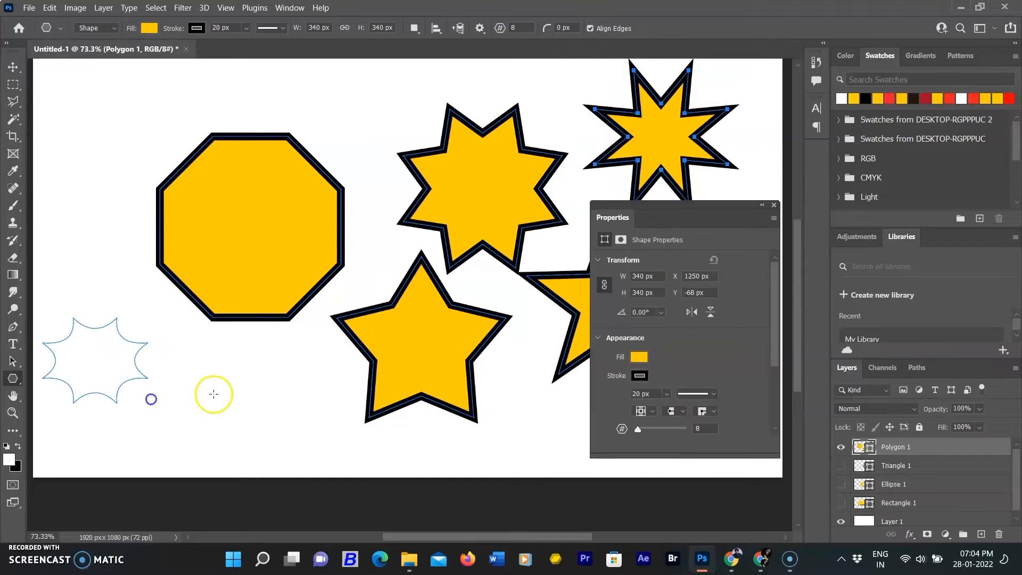
{"action": "left_click", "coordinate": [774, 205]}
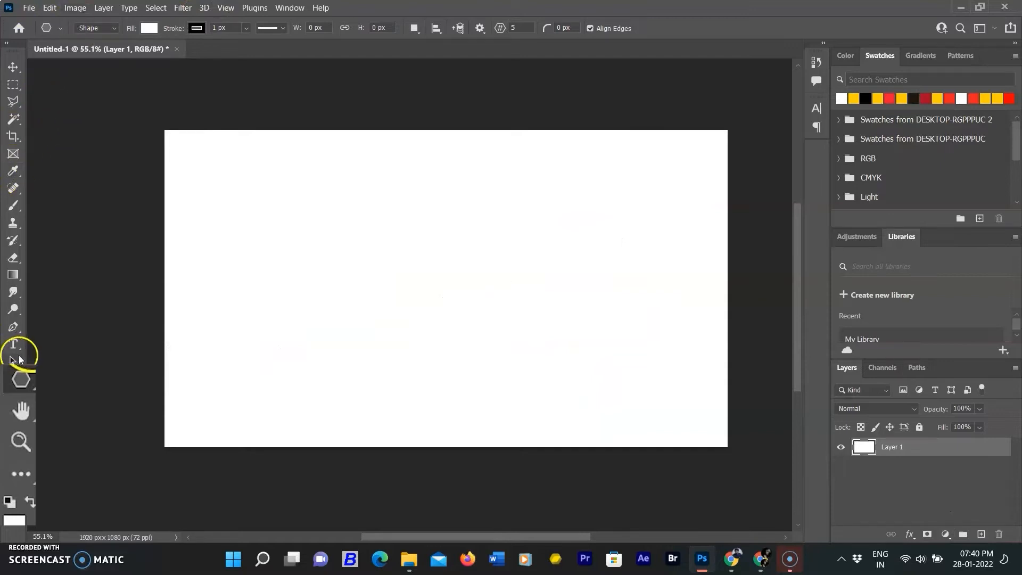
Step: Activate the Custom Shape tool
{"action": "left_click", "coordinate": [28, 382]}
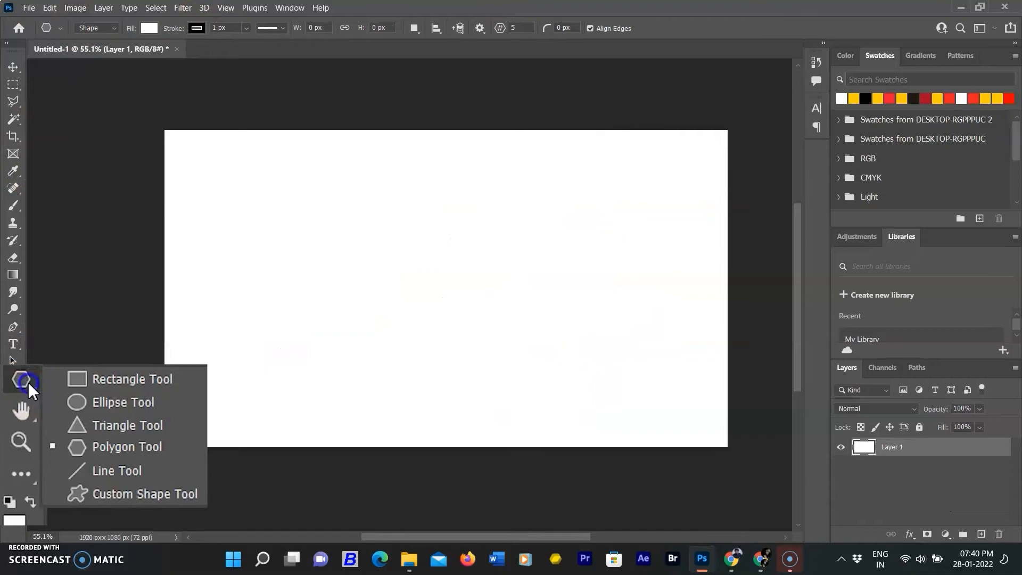
{"action": "left_click_drag", "start_coordinate": [27, 382], "coordinate": [126, 482]}
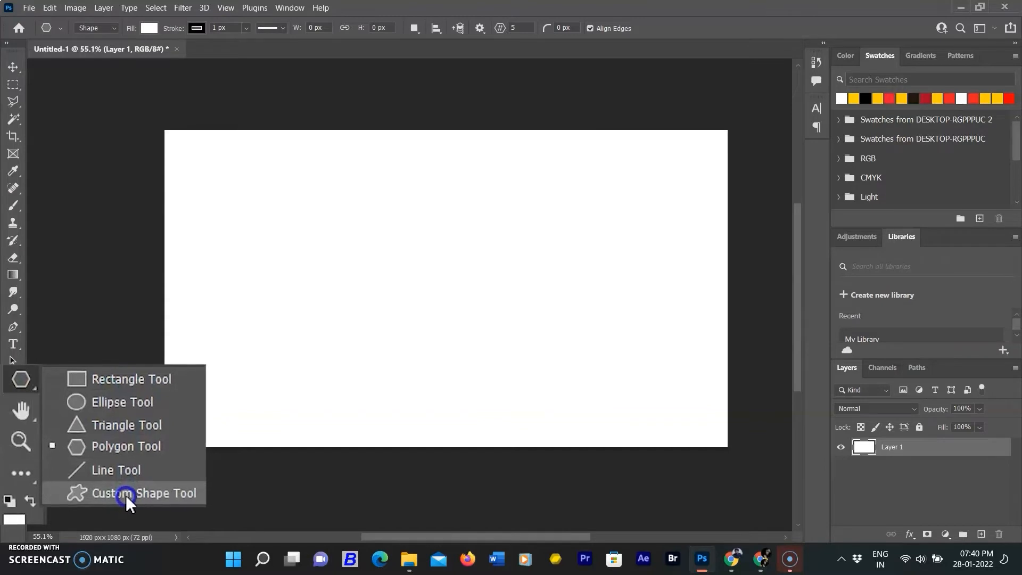
{"action": "left_click", "coordinate": [82, 452]}
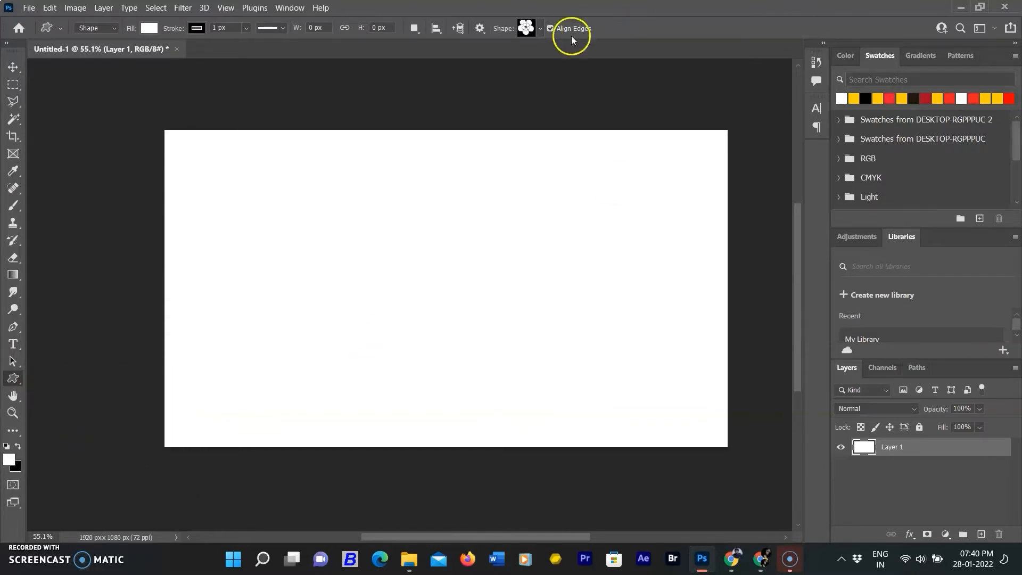
Step: Draw the palm tree custom shape from the Leaf Trees set near the canvas centre, about 265 by 505 px
{"action": "left_click", "coordinate": [540, 30]}
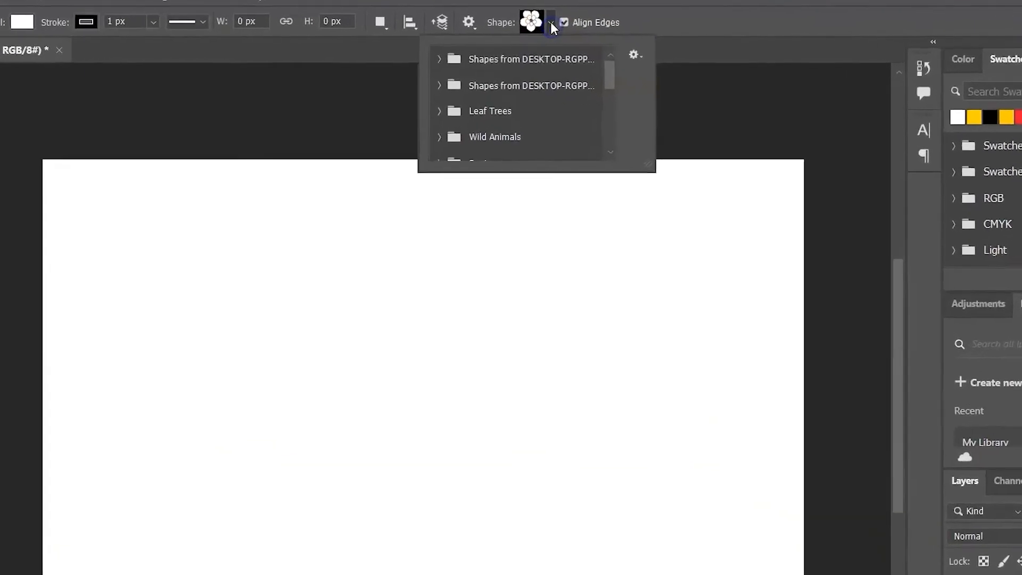
{"action": "left_click", "coordinate": [439, 112]}
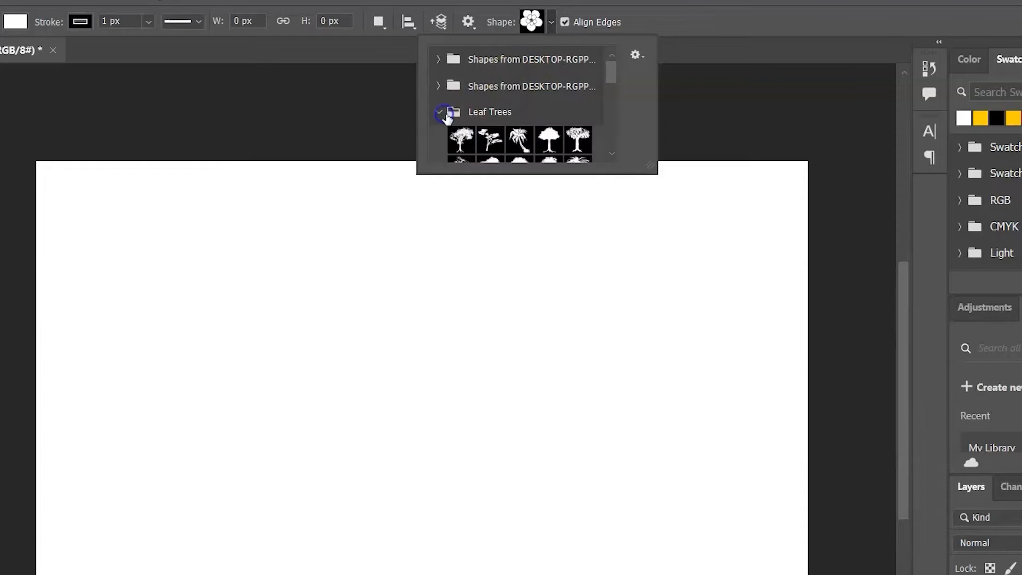
{"action": "left_click", "coordinate": [521, 127]}
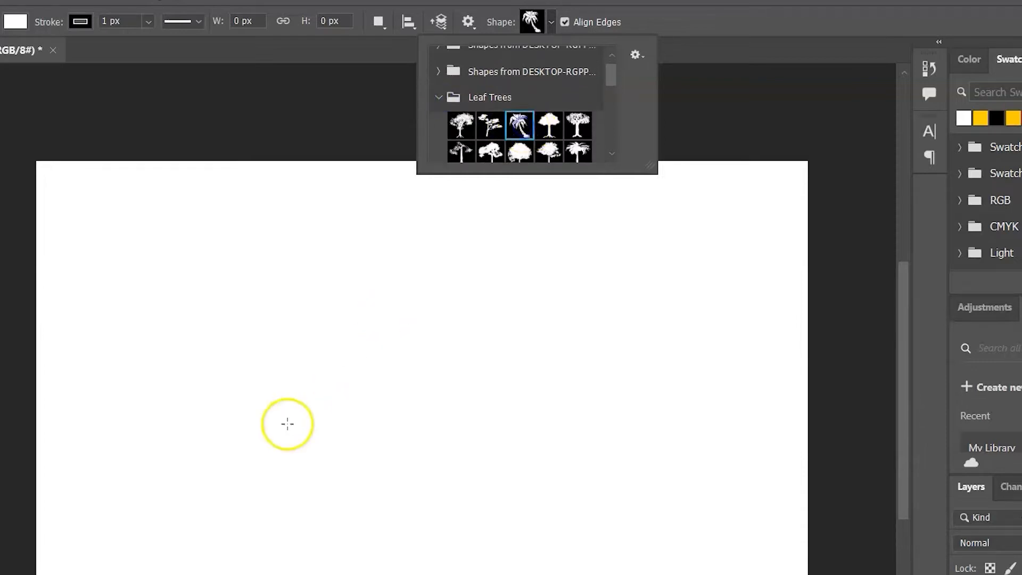
{"action": "left_click_drag", "start_coordinate": [291, 302], "coordinate": [346, 423]}
{"action": "left_click_drag", "start_coordinate": [391, 321], "coordinate": [427, 382]}
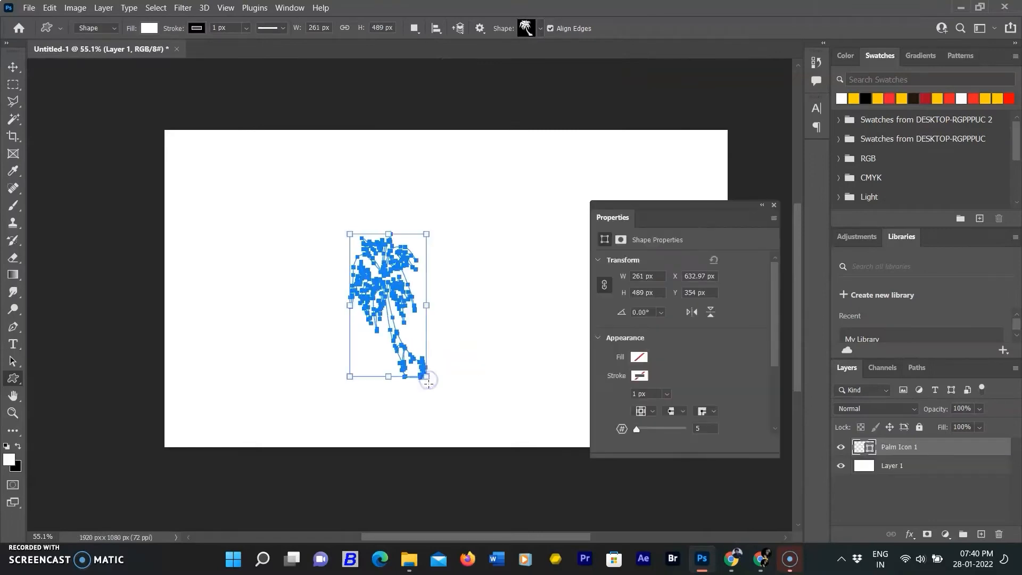
{"action": "left_click", "coordinate": [774, 206]}
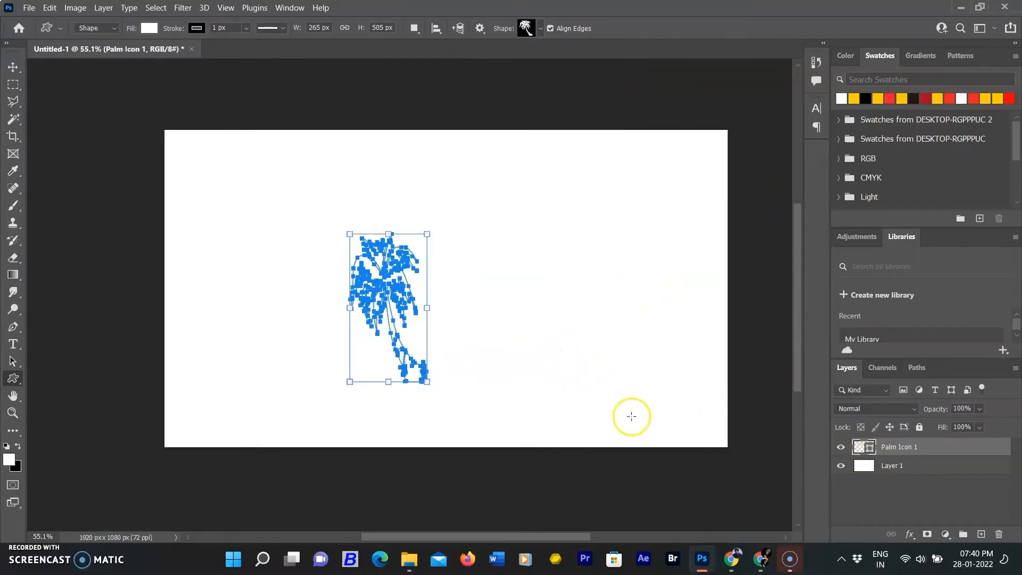
Step: Change the palm tree's fill colour to red and deselect the shape
{"action": "double_click", "coordinate": [870, 449]}
{"action": "left_click", "coordinate": [786, 253]}
{"action": "scroll", "coordinate": [598, 342], "scroll_direction": "up", "scroll_amount": 3}
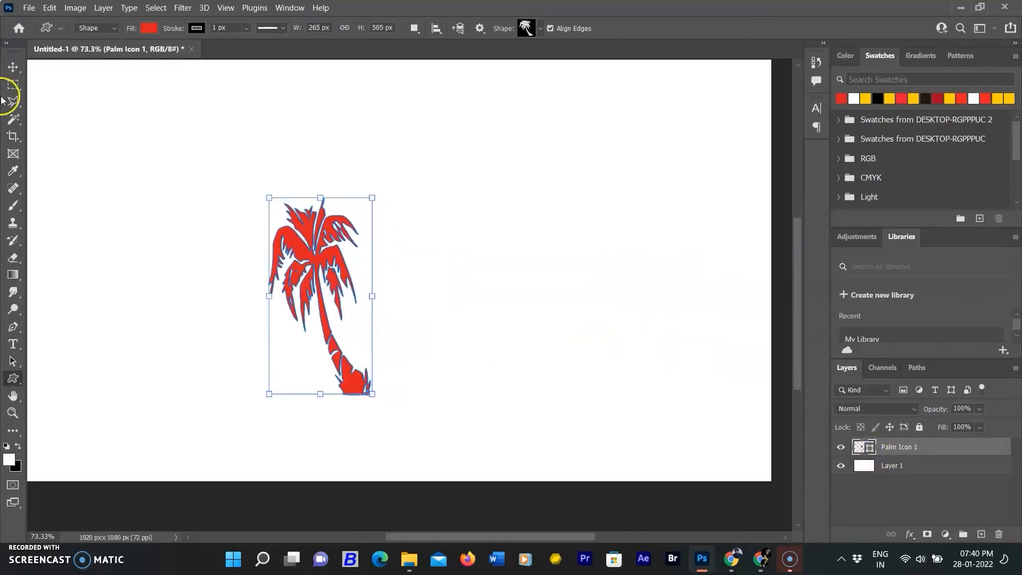
{"action": "left_click", "coordinate": [12, 67]}
{"action": "left_click", "coordinate": [579, 378]}
{"action": "scroll", "coordinate": [579, 378], "scroll_direction": "up", "scroll_amount": 1}
{"action": "scroll", "coordinate": [579, 378], "scroll_direction": "down", "scroll_amount": 2}
Step: Change the palm tree's fill colour to black and deselect the shape
{"action": "double_click", "coordinate": [869, 449]}
{"action": "left_click_drag", "start_coordinate": [563, 342], "coordinate": [488, 468]}
{"action": "left_click", "coordinate": [783, 254]}
{"action": "left_click", "coordinate": [632, 401]}
Step: Draw the lion custom shape from the Wild Animals set beside the palm tree
{"action": "left_click", "coordinate": [11, 378]}
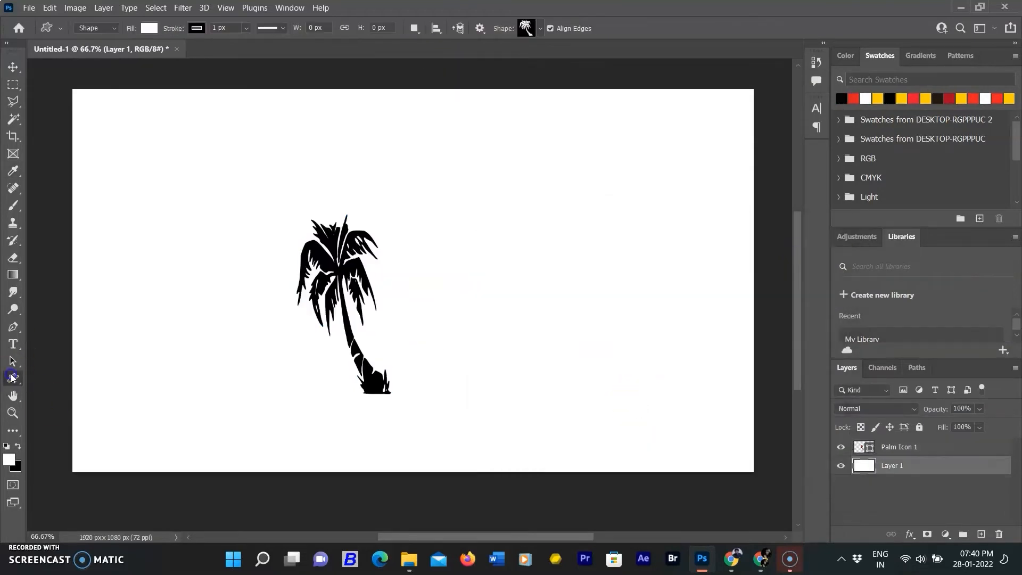
{"action": "left_click", "coordinate": [537, 28]}
{"action": "scroll", "coordinate": [516, 130], "scroll_direction": "down", "scroll_amount": 3}
{"action": "left_click", "coordinate": [457, 71]}
{"action": "left_click", "coordinate": [474, 90]}
{"action": "left_click_drag", "start_coordinate": [525, 246], "coordinate": [710, 381]}
{"action": "left_click", "coordinate": [777, 178]}
Step: Choose a fill colour for the lion shape and deselect it
{"action": "double_click", "coordinate": [867, 466]}
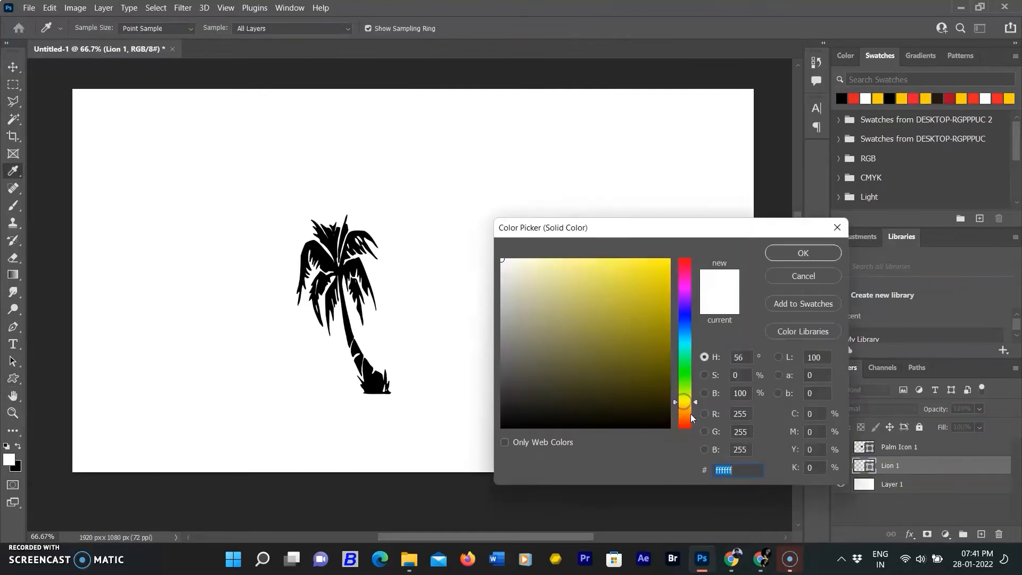
{"action": "left_click", "coordinate": [787, 253]}
{"action": "key", "text": "v"}
{"action": "left_click", "coordinate": [625, 474]}
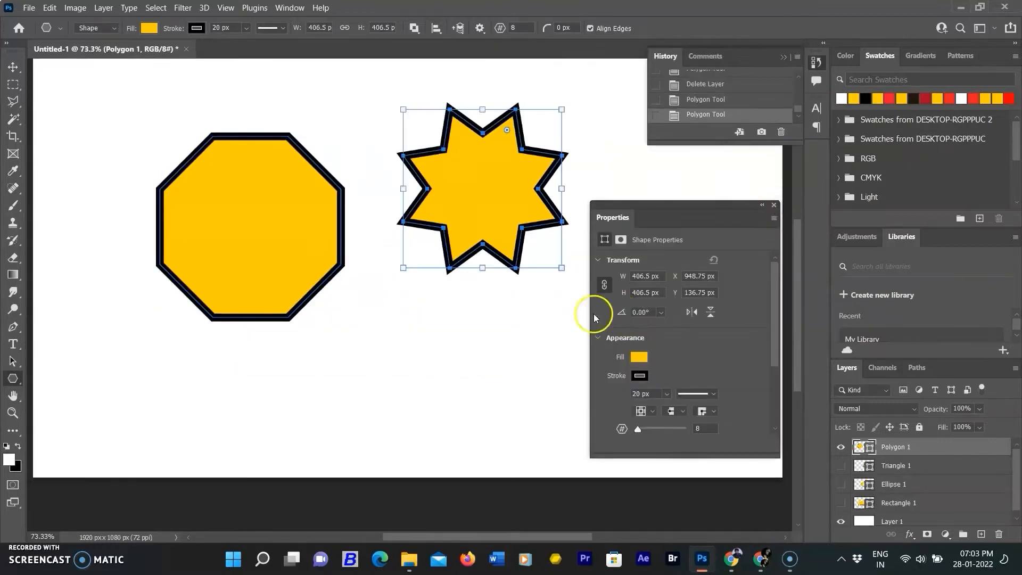
{"action": "left_click", "coordinate": [773, 205]}
{"action": "left_click_drag", "start_coordinate": [337, 255], "coordinate": [531, 429]}
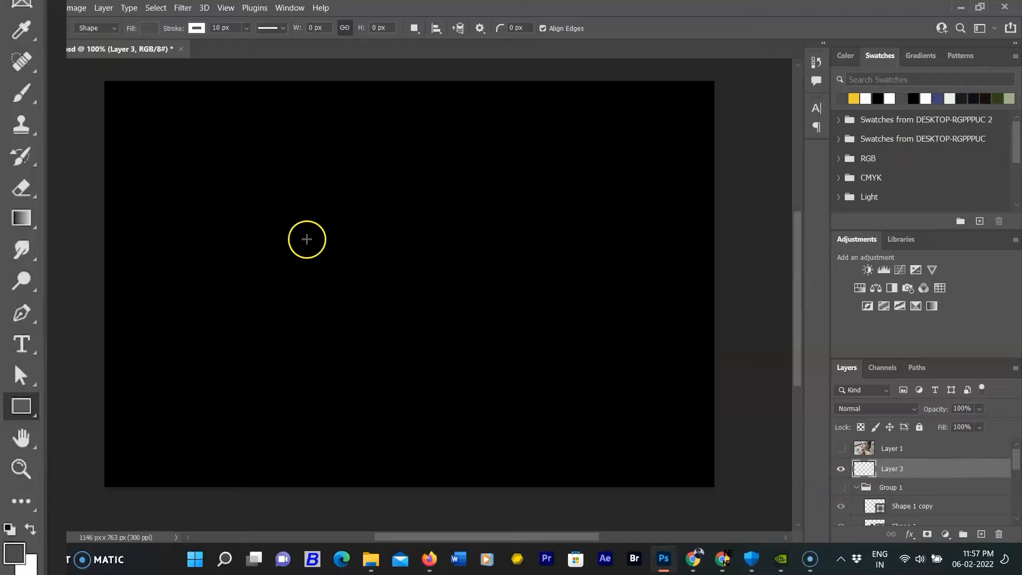
Step: Draw a rectangle about 181 by 214 px on the black canvas and move it to the canvas's upper-left area
{"action": "key", "text": "u"}
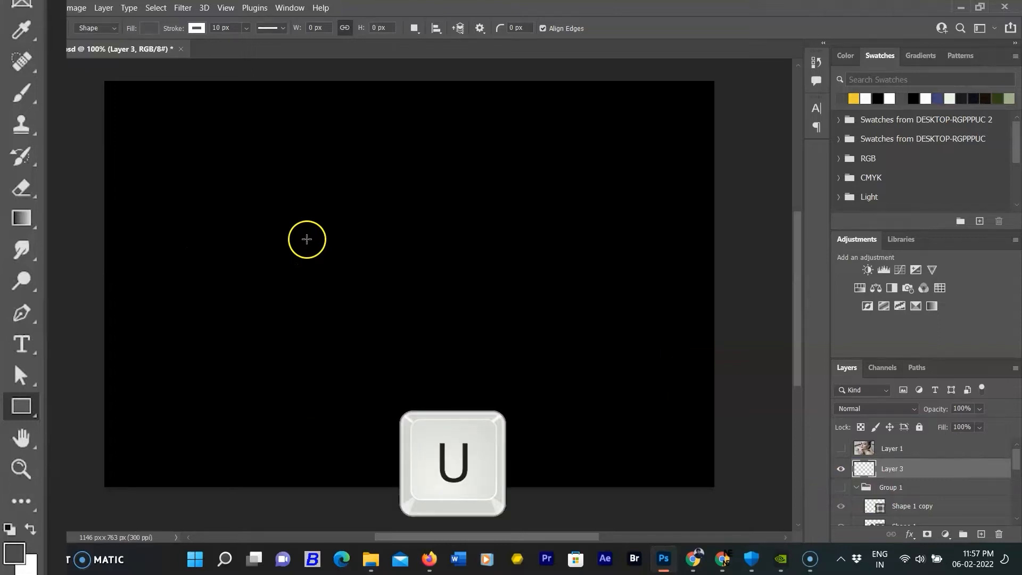
{"action": "left_click_drag", "start_coordinate": [306, 239], "coordinate": [402, 352]}
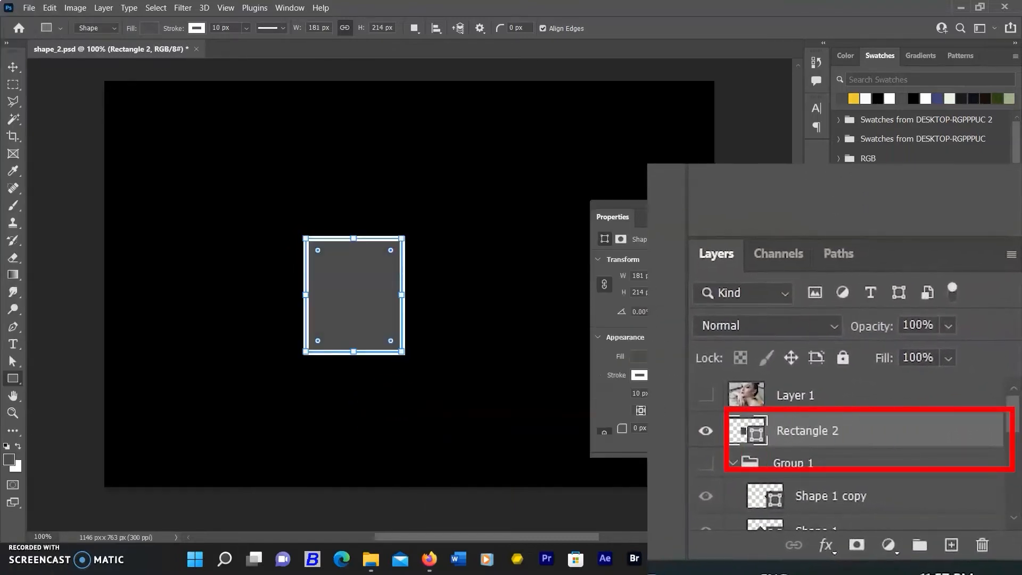
{"action": "left_click", "coordinate": [752, 205]}
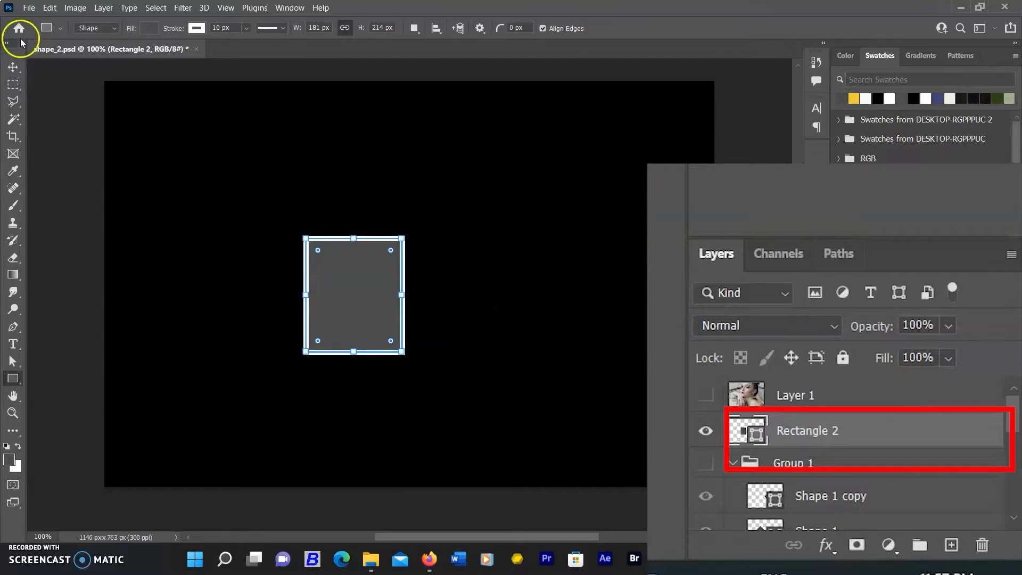
{"action": "left_click", "coordinate": [12, 71]}
{"action": "left_click_drag", "start_coordinate": [377, 314], "coordinate": [265, 261]}
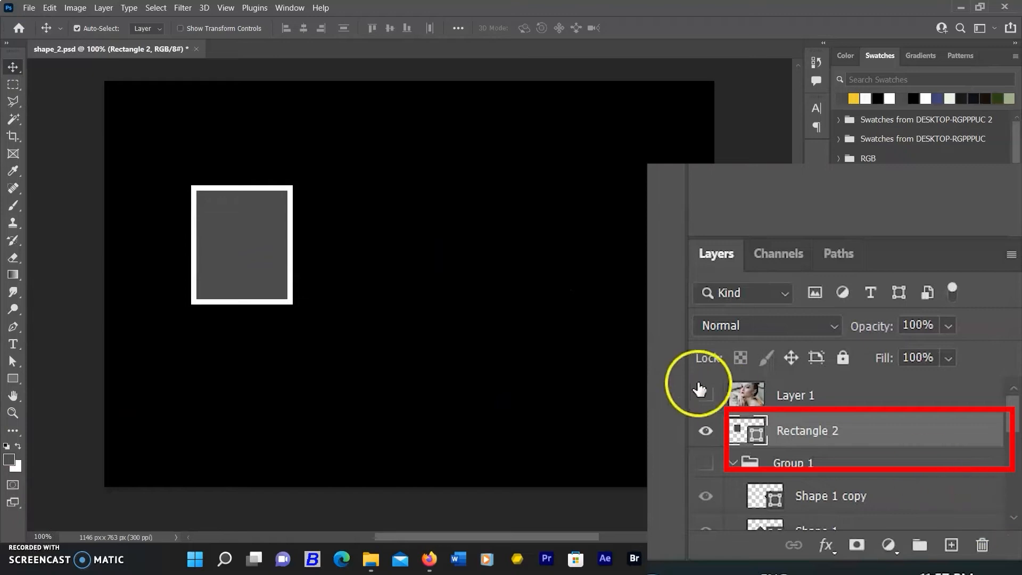
Step: Try duplicating the rectangle's layer in place three times, and undo the copies
{"action": "left_click", "coordinate": [824, 434]}
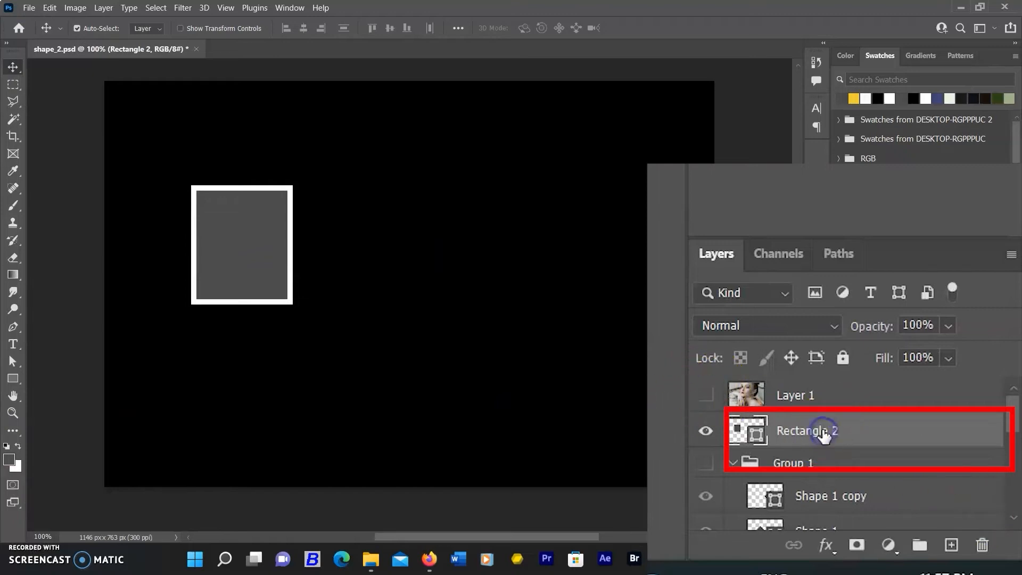
{"action": "key", "text": "ctrl+j"}
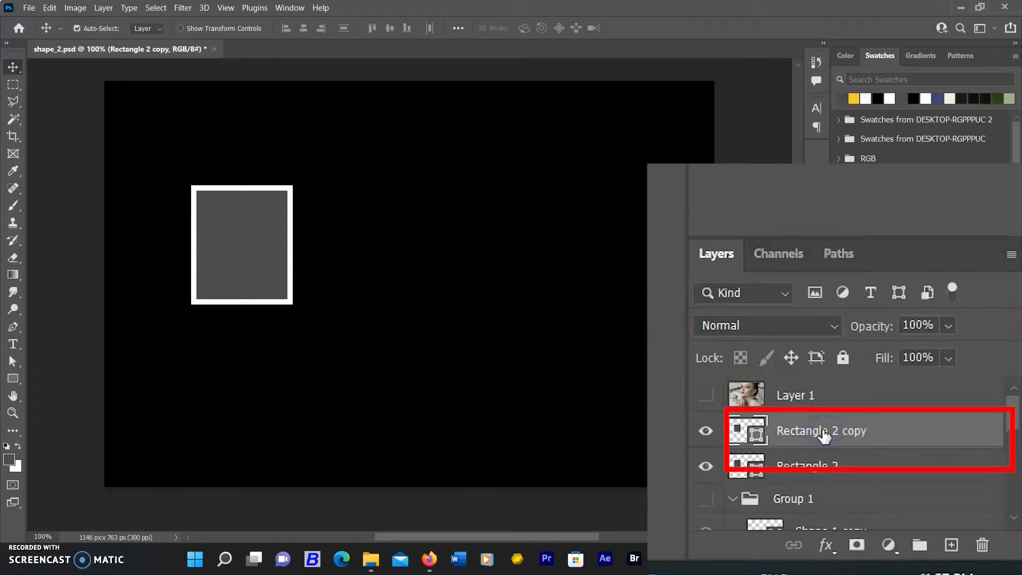
{"action": "key", "text": "ctrl+j"}
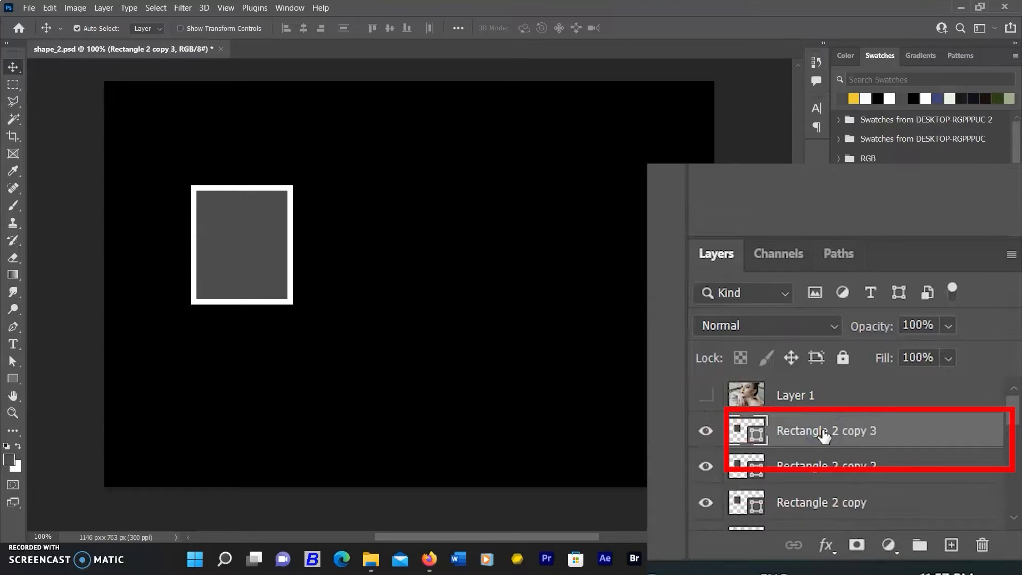
{"action": "key", "text": "ctrl+z"}
{"action": "key", "text": "ctrl+z"}
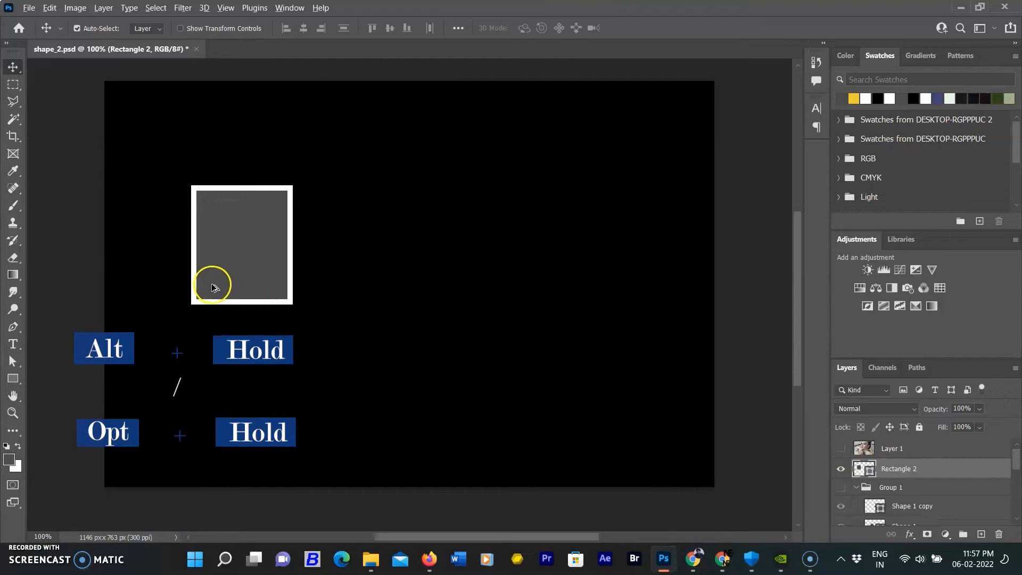
Step: Duplicate the rectangle twice across the upper row and once more below the middle copy
{"action": "left_click_drag", "start_coordinate": [263, 263], "coordinate": [397, 268]}
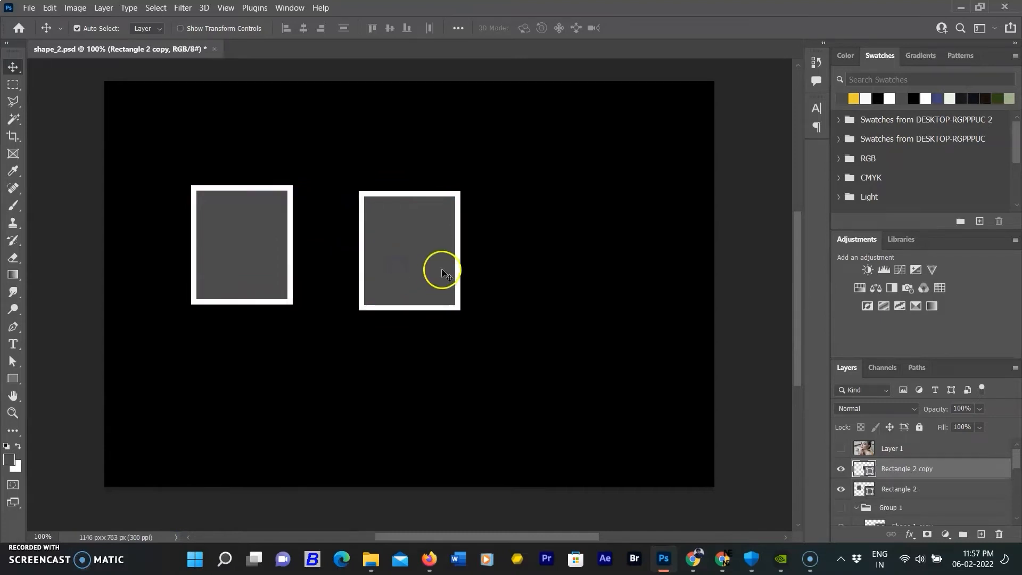
{"action": "left_click_drag", "start_coordinate": [416, 264], "coordinate": [547, 262]}
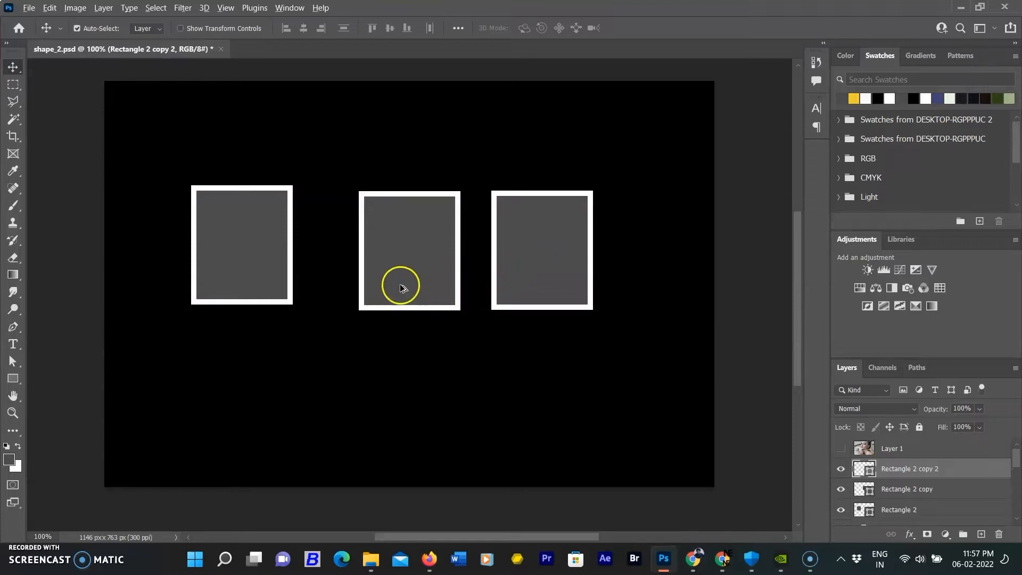
{"action": "left_click_drag", "start_coordinate": [410, 279], "coordinate": [416, 408]}
Step: Place copies below the left and right rectangles to complete two rows of three, undoing the surplus copies
{"action": "left_click_drag", "start_coordinate": [238, 255], "coordinate": [238, 410]}
{"action": "left_click_drag", "start_coordinate": [239, 394], "coordinate": [239, 432]}
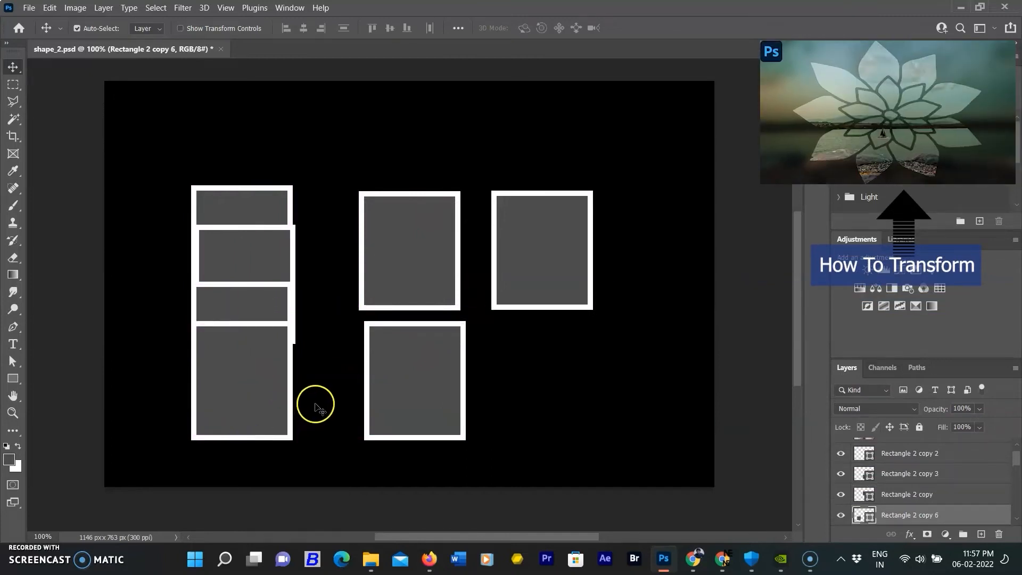
{"action": "key", "text": "ctrl+z"}
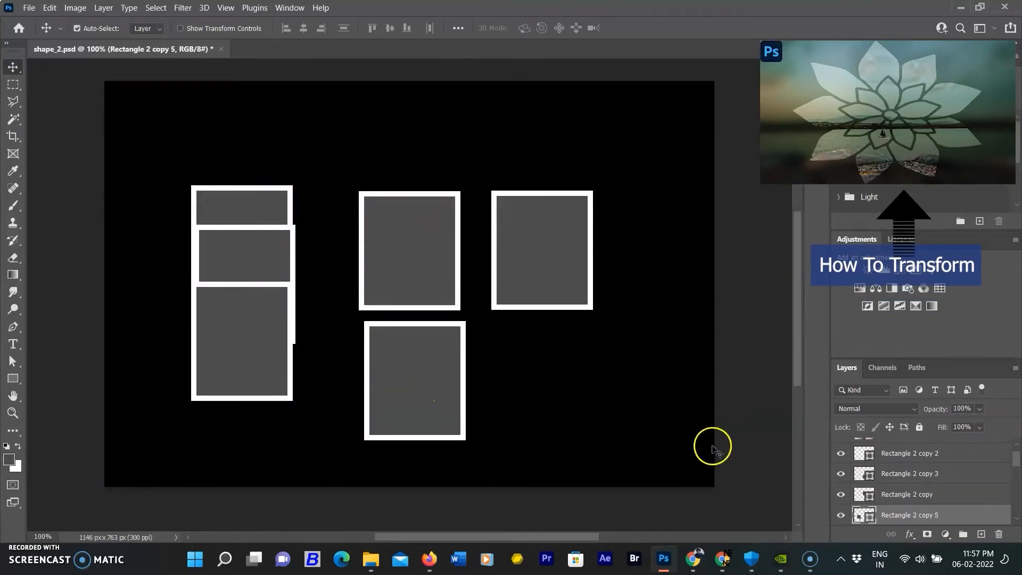
{"action": "key", "text": "ctrl+z"}
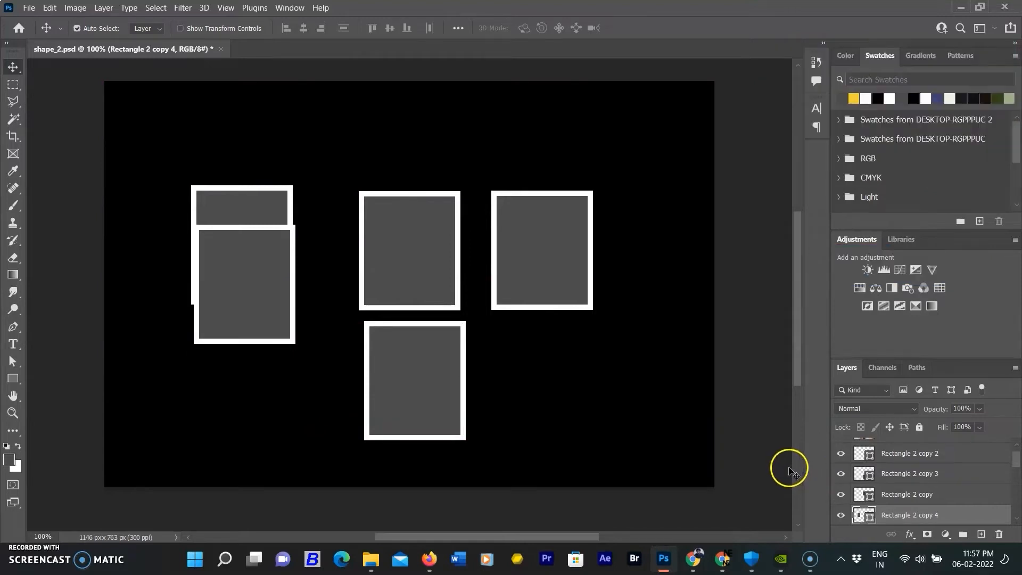
{"action": "left_click_drag", "start_coordinate": [265, 297], "coordinate": [261, 403]}
{"action": "left_click_drag", "start_coordinate": [561, 283], "coordinate": [561, 421]}
Step: Select the layers from Rectangle 2 through Rectangle 2 copy 5 and group them
{"action": "scroll", "coordinate": [928, 495], "scroll_direction": "down", "scroll_amount": 2}
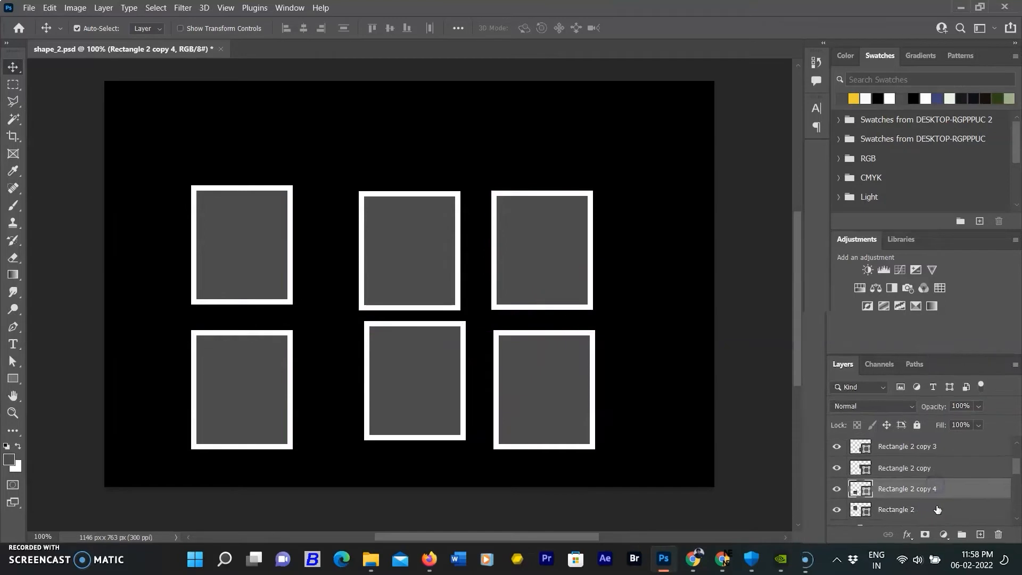
{"action": "left_click", "coordinate": [941, 512]}
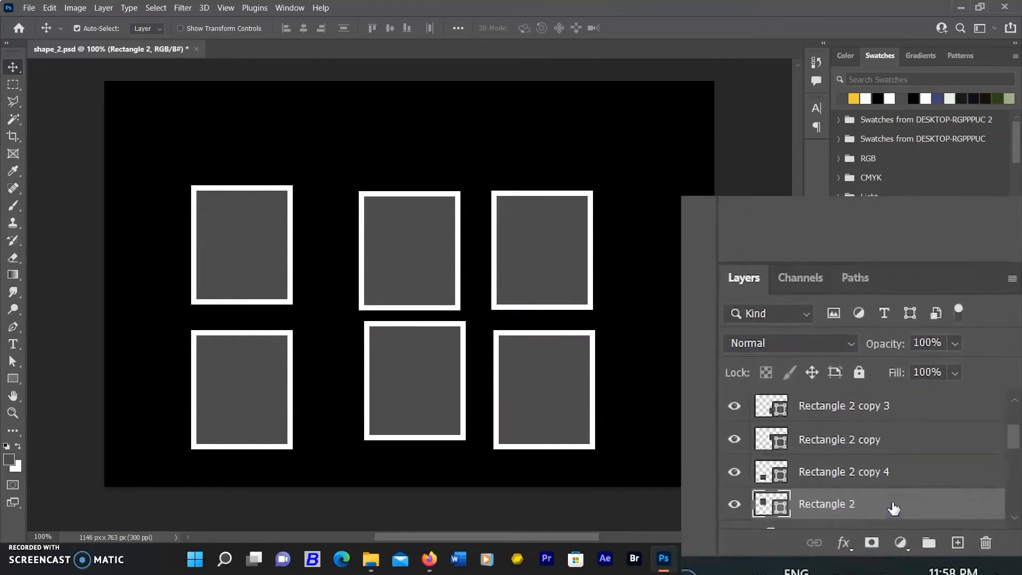
{"action": "scroll", "coordinate": [904, 510], "scroll_direction": "up", "scroll_amount": 3}
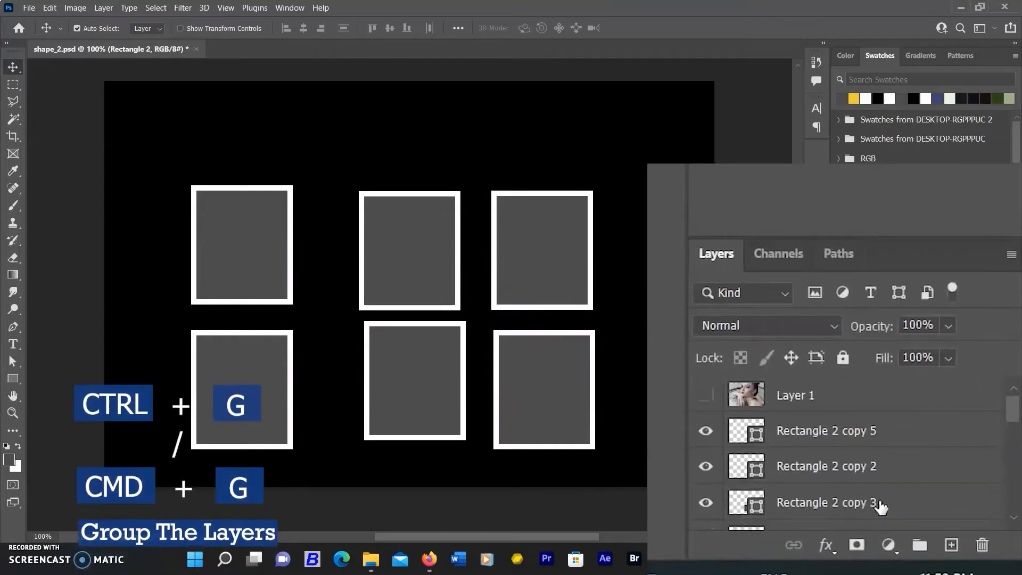
{"action": "left_click", "coordinate": [881, 442], "text": "shift"}
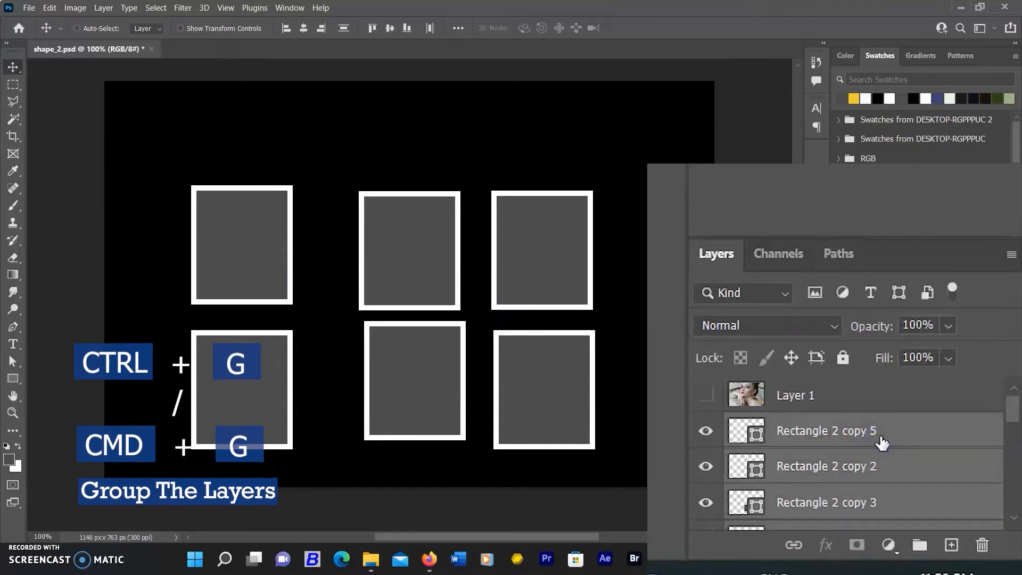
{"action": "key", "text": "ctrl+g"}
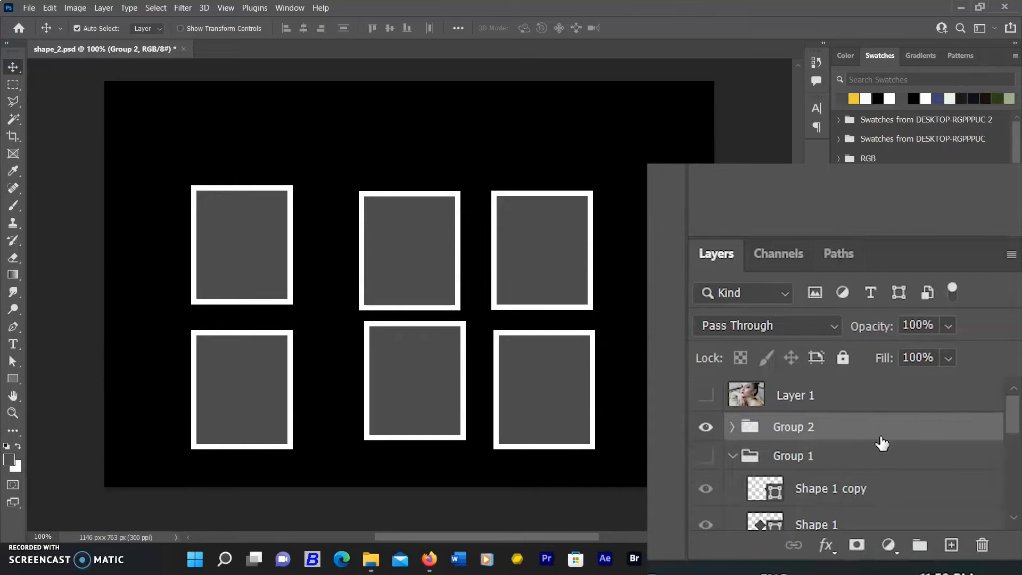
Step: Hide the group of six rectangles and add a new empty layer
{"action": "left_click", "coordinate": [705, 428]}
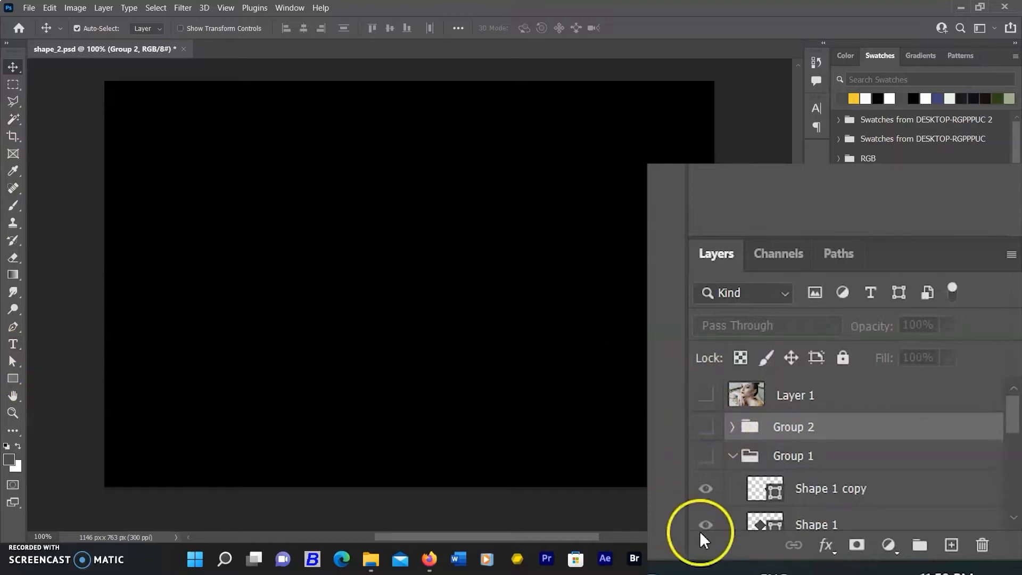
{"action": "left_click", "coordinate": [952, 544]}
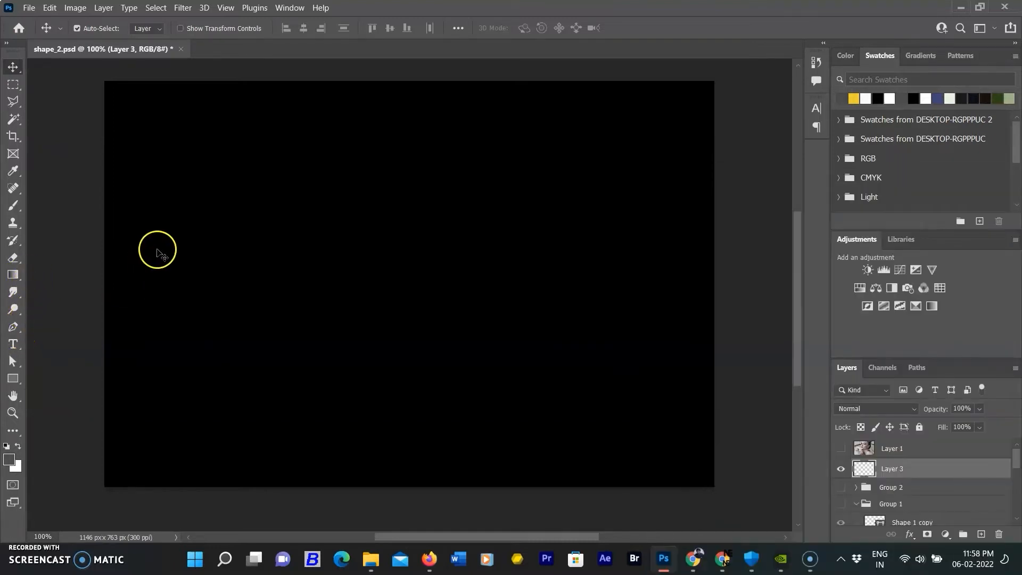
Step: Draw a rectangle about 327 by 321 px near the canvas centre and place a duplicate to its right
{"action": "key", "text": "u"}
{"action": "left_click_drag", "start_coordinate": [245, 174], "coordinate": [417, 345]}
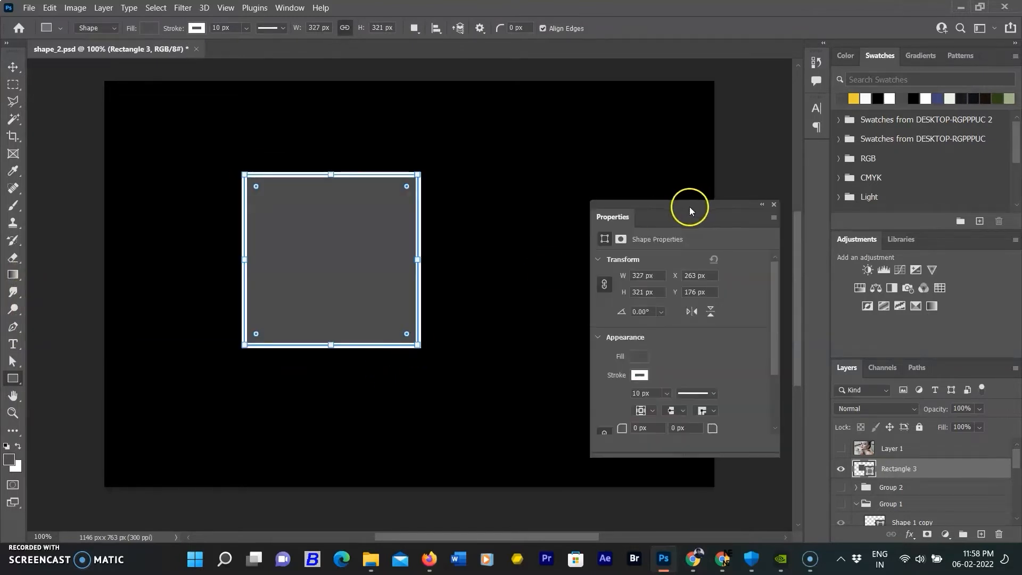
{"action": "key", "text": "v"}
{"action": "left_click_drag", "start_coordinate": [291, 250], "coordinate": [527, 246]}
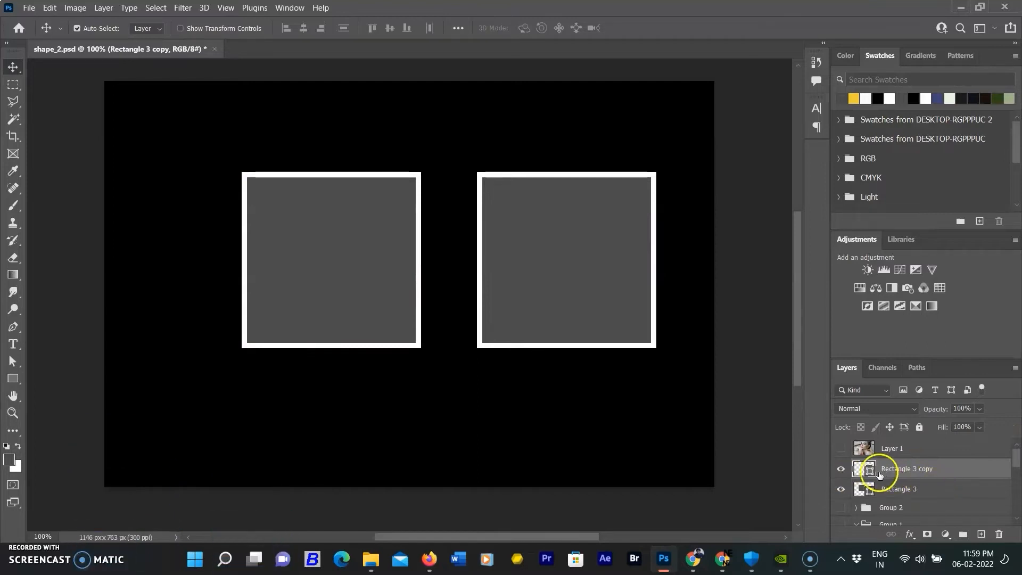
Step: Toggle the visibility of the Rectangle 3 and Rectangle 3 copy layers to check each shape separately
{"action": "left_click", "coordinate": [839, 489]}
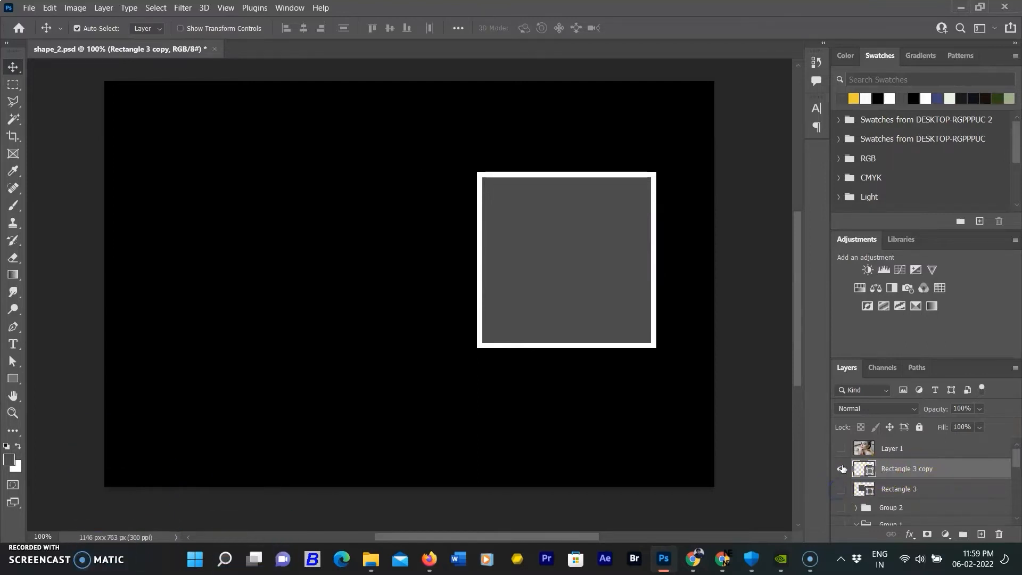
{"action": "left_click", "coordinate": [841, 469]}
{"action": "left_click", "coordinate": [841, 490]}
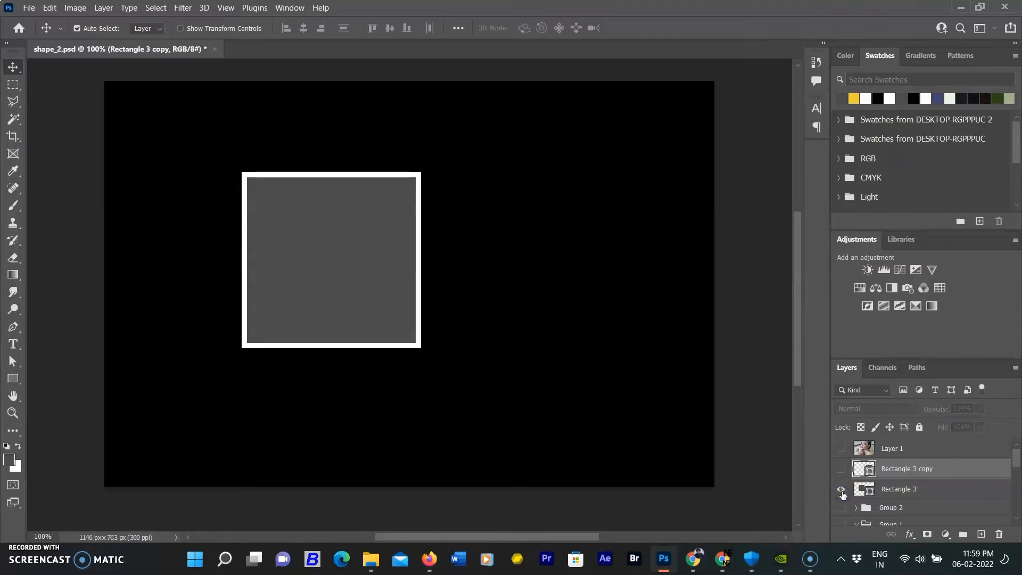
{"action": "left_click", "coordinate": [842, 470]}
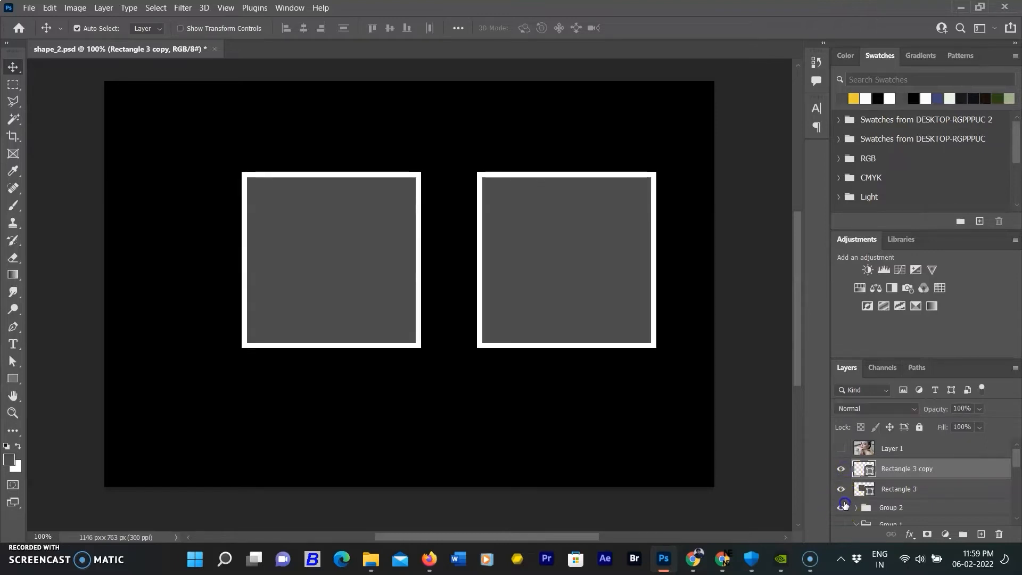
Step: Show Group 2 and delete the Rectangle 3 and Rectangle 3 copy layers
{"action": "left_click", "coordinate": [843, 505]}
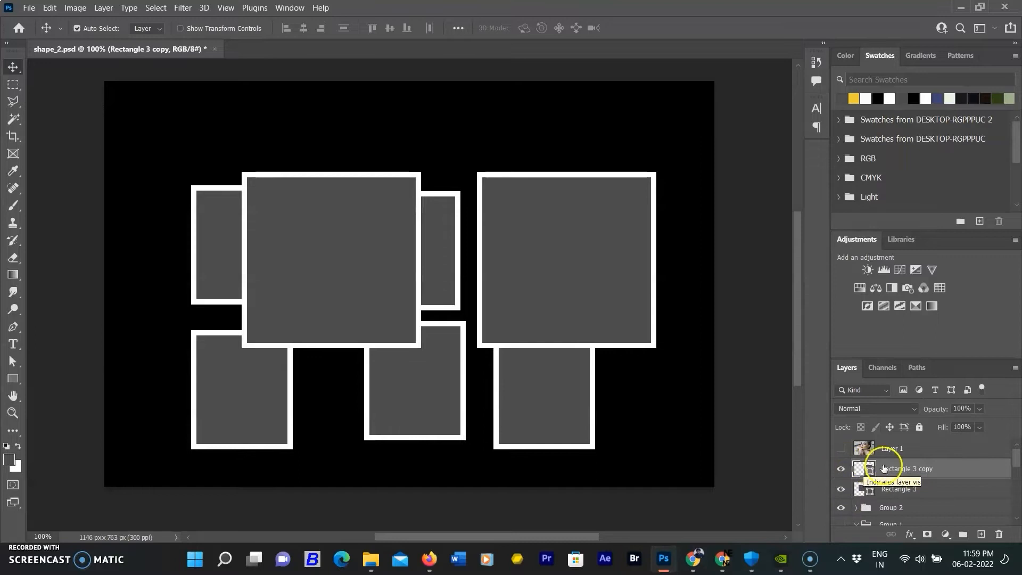
{"action": "left_click", "coordinate": [931, 488], "text": "shift"}
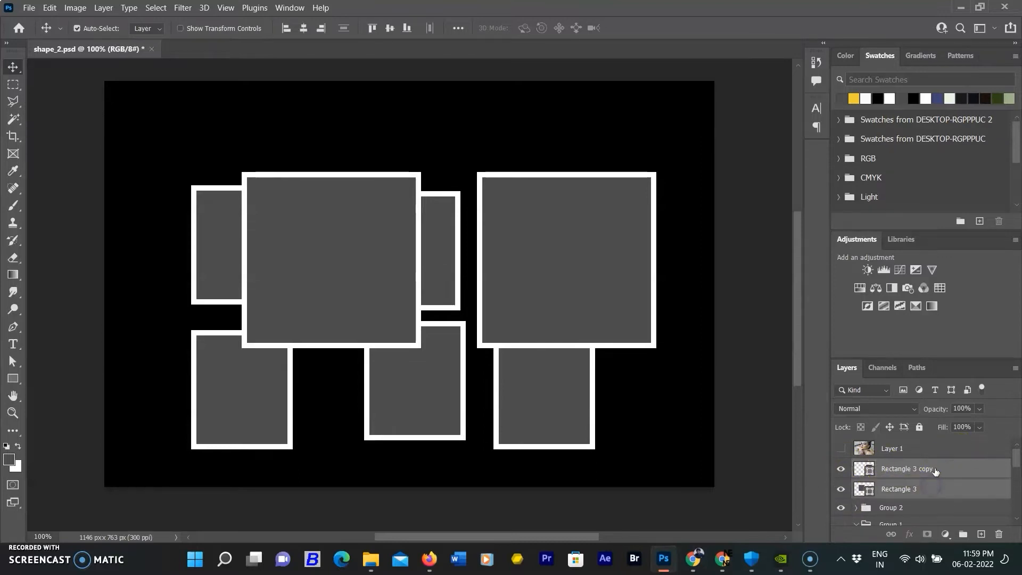
{"action": "left_click_drag", "start_coordinate": [936, 469], "coordinate": [999, 534]}
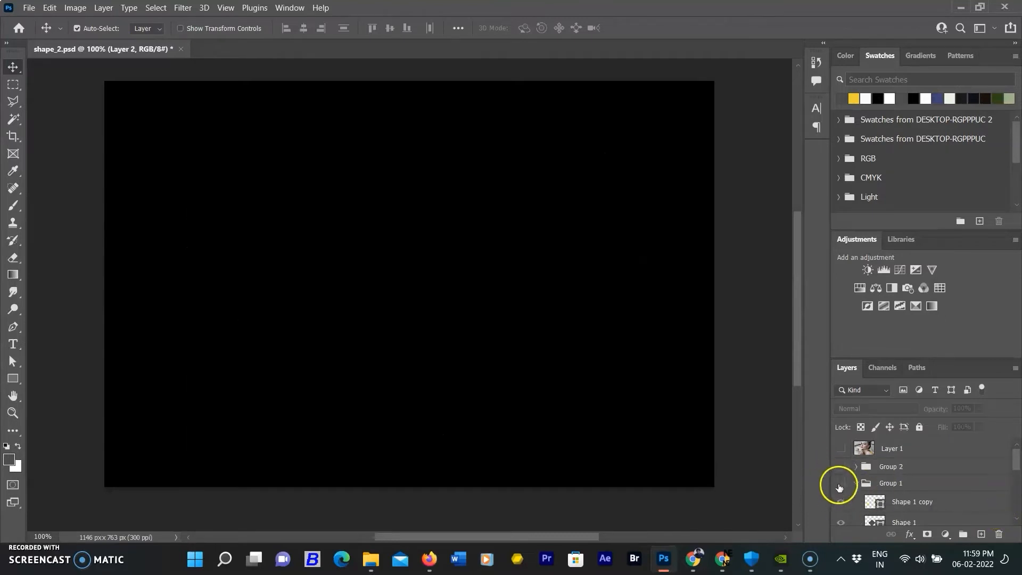
Step: Show Group 1 with the diamond frames and look through the layers it contains
{"action": "left_click", "coordinate": [840, 484]}
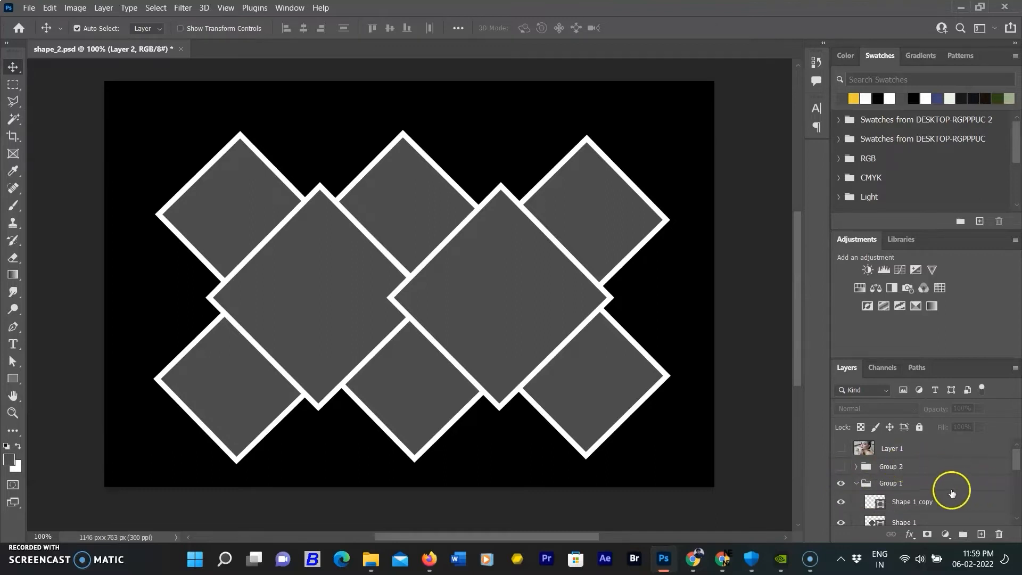
{"action": "scroll", "coordinate": [950, 490], "scroll_direction": "down", "scroll_amount": 1}
{"action": "scroll", "coordinate": [889, 468], "scroll_direction": "down", "scroll_amount": 5}
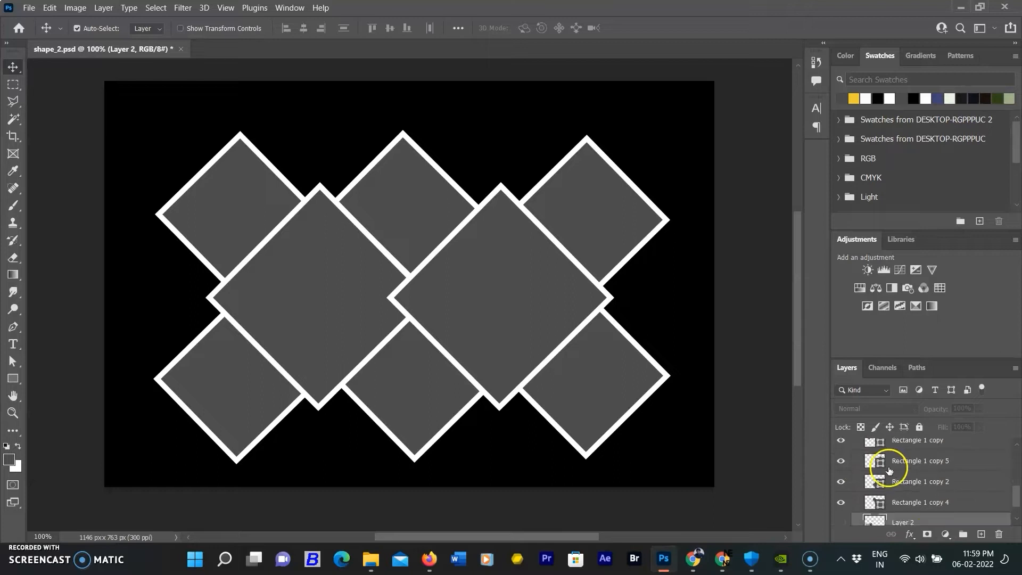
{"action": "scroll", "coordinate": [943, 504], "scroll_direction": "up", "scroll_amount": 4}
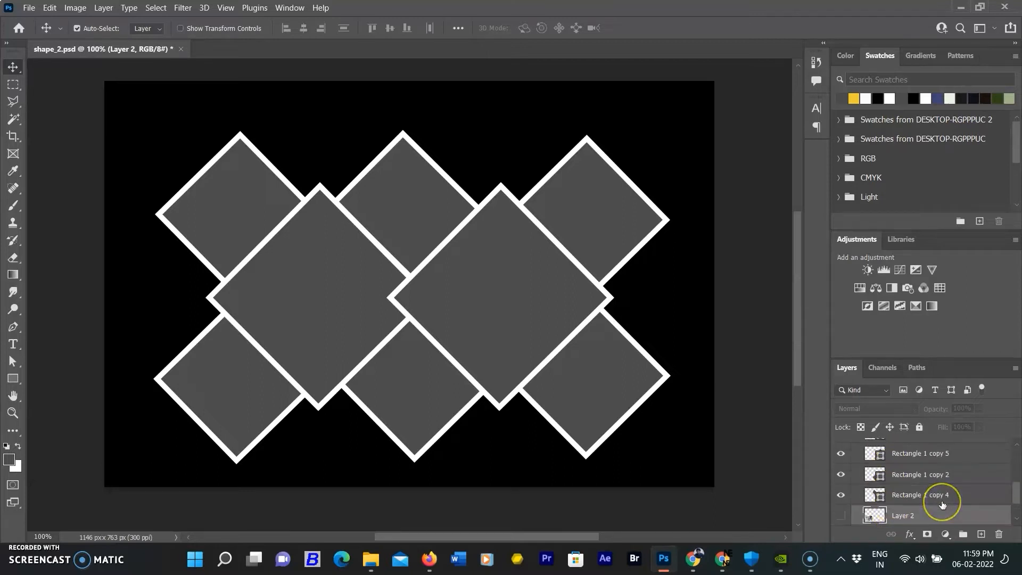
{"action": "scroll", "coordinate": [945, 490], "scroll_direction": "up", "scroll_amount": 3}
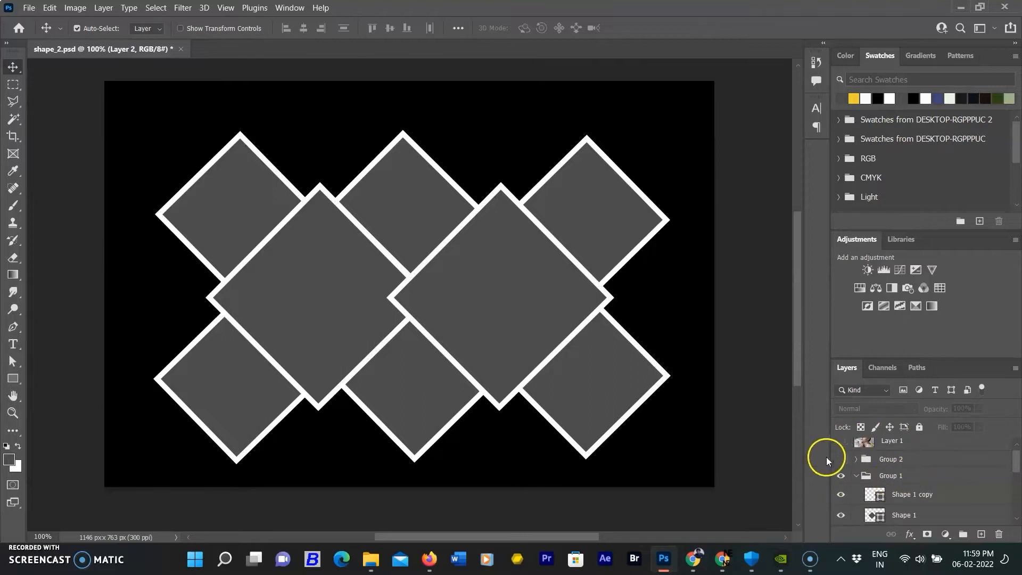
Step: Make the Layer 1 portrait visible and place it directly above Group 1 in the layer stack
{"action": "left_click_drag", "start_coordinate": [931, 445], "coordinate": [953, 473]}
{"action": "key", "text": "ctrl+z"}
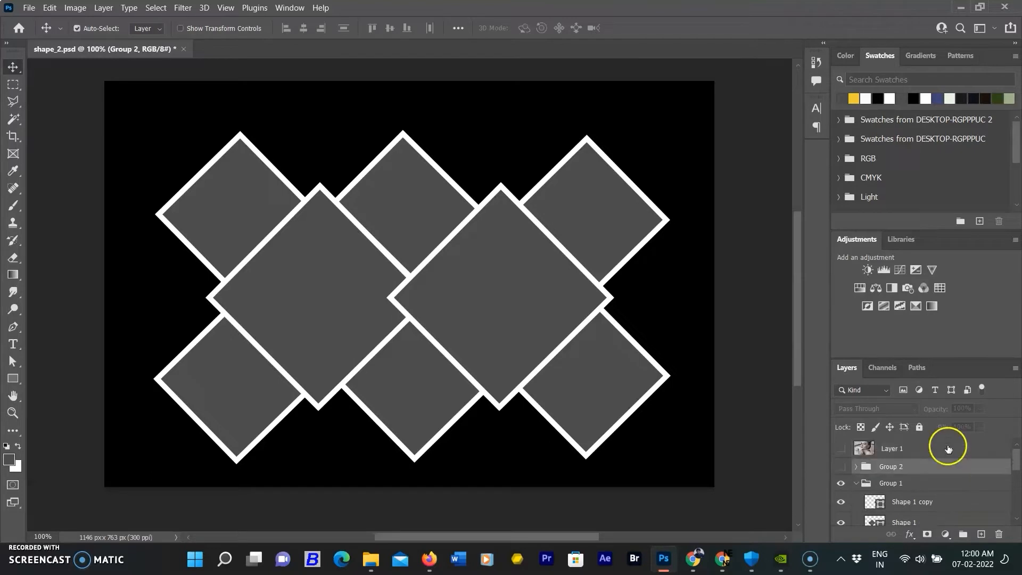
{"action": "left_click", "coordinate": [841, 448]}
{"action": "left_click_drag", "start_coordinate": [940, 447], "coordinate": [949, 475]}
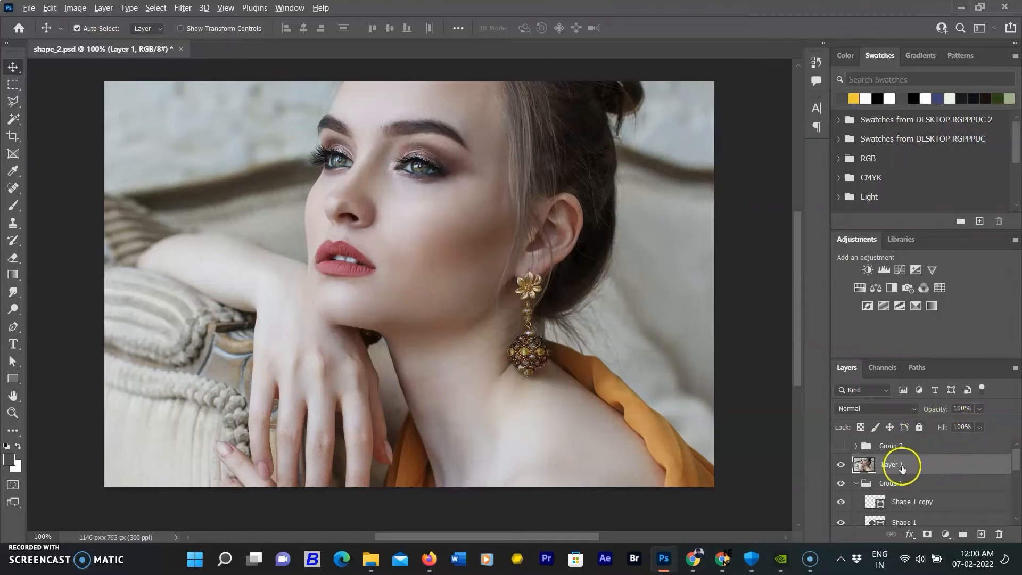
Step: Clip Layer 1 to Group 1 with a clipping mask, release it and clip it again
{"action": "left_click", "coordinate": [920, 473], "text": "alt"}
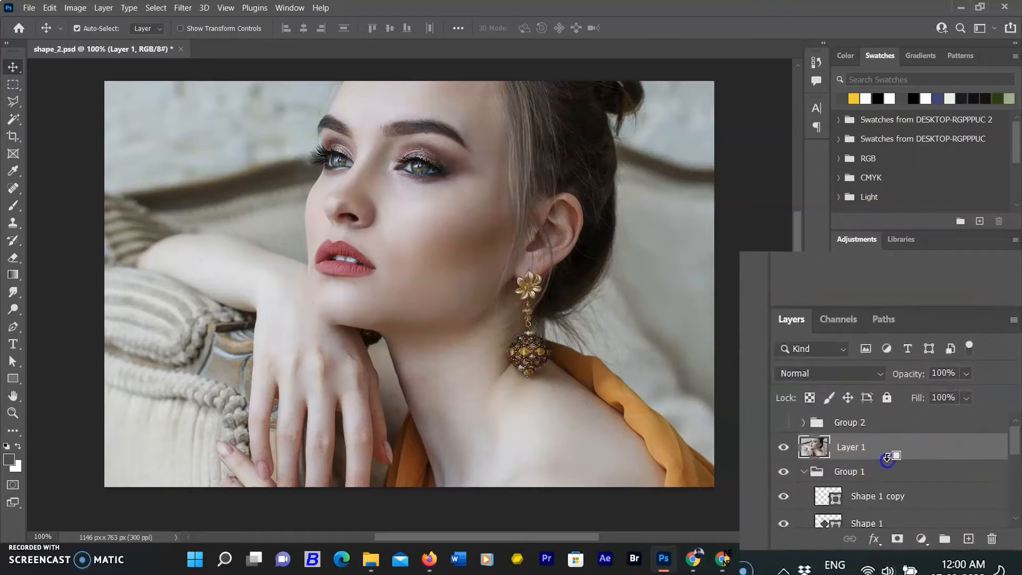
{"action": "key", "text": "ctrl+alt+g"}
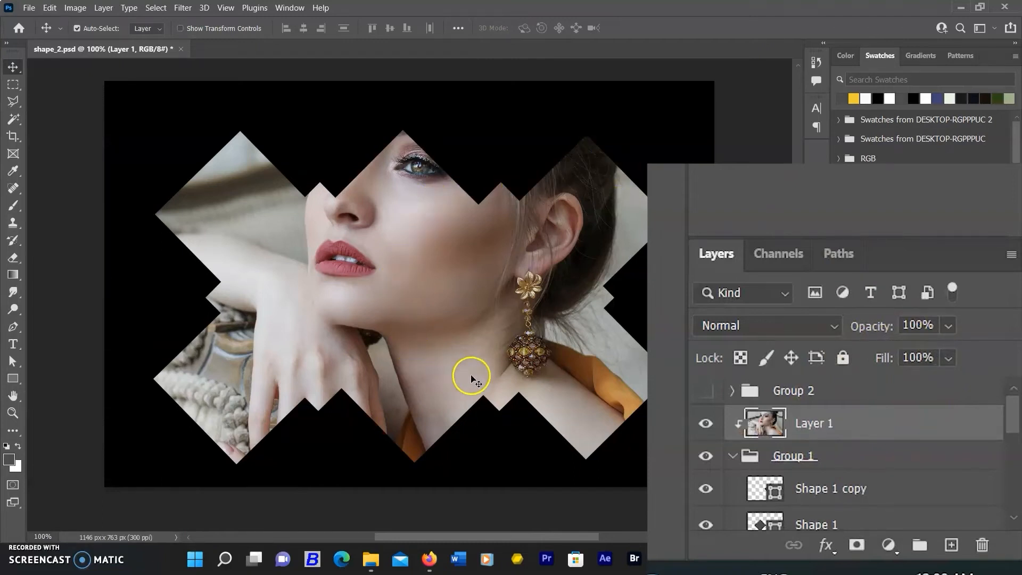
{"action": "key", "text": "ctrl+alt+g"}
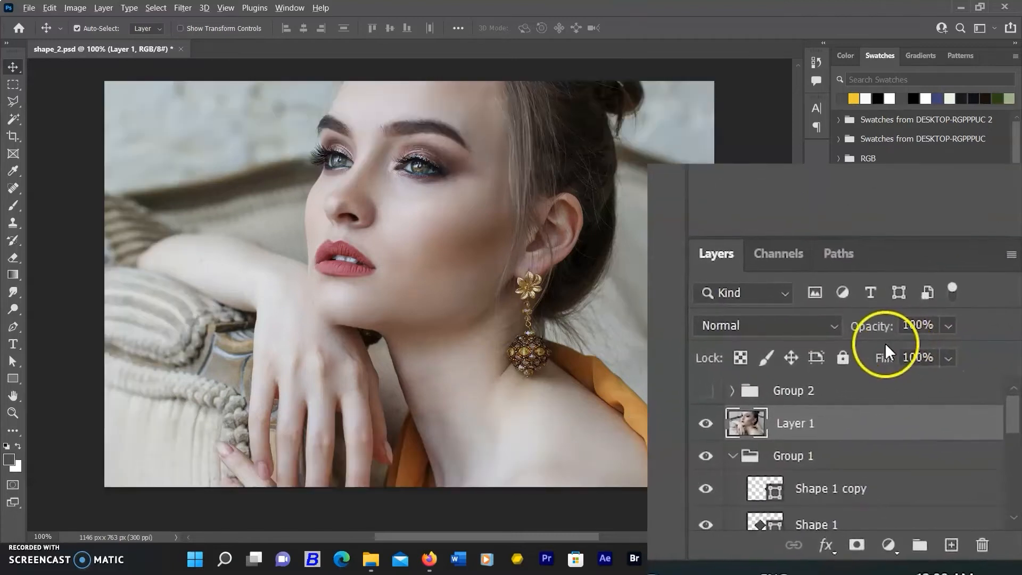
{"action": "left_click", "coordinate": [843, 435], "text": "alt"}
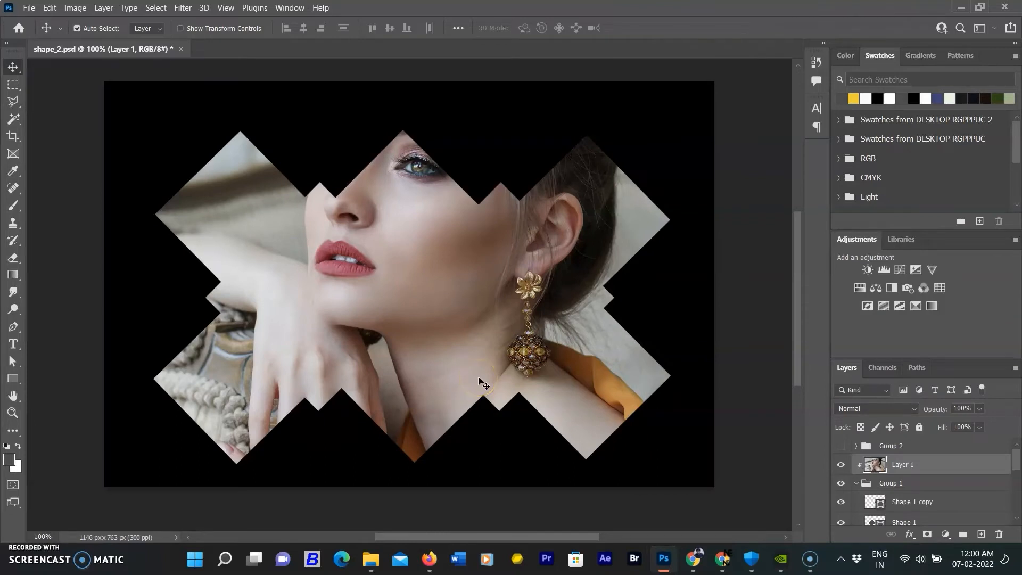
Step: Shift the clipped portrait downward inside the diamond frames with Free Transform and hide Layer 1
{"action": "key", "text": "ctrl"}
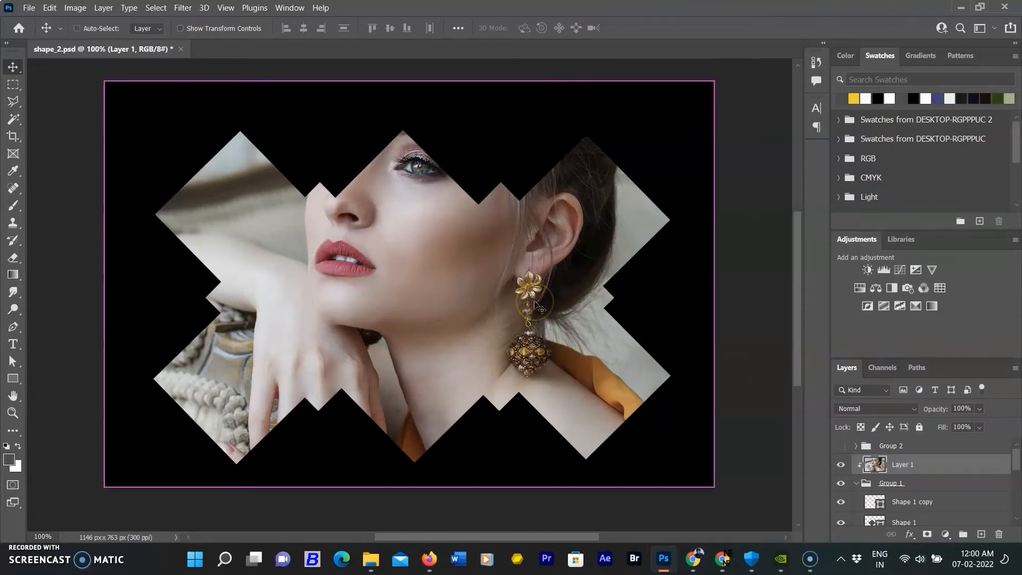
{"action": "key", "text": "ctrl+t"}
{"action": "left_click", "coordinate": [520, 299]}
{"action": "left_click_drag", "start_coordinate": [423, 223], "coordinate": [423, 288]}
{"action": "left_click", "coordinate": [841, 462]}
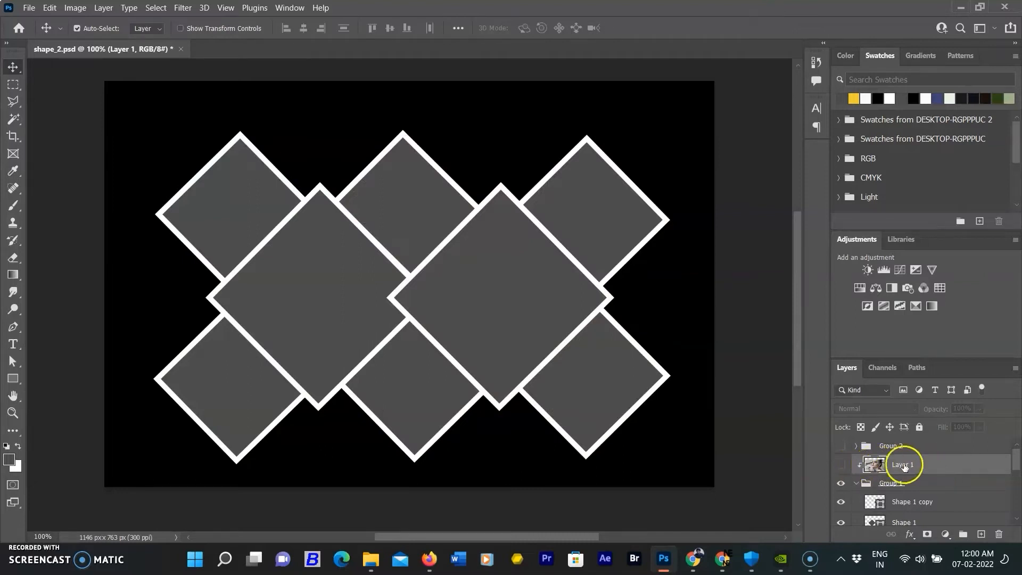
Step: Show Layer 2 inside Group 1, nudge its photo slightly down and clip it to Rectangle 1
{"action": "scroll", "coordinate": [924, 471], "scroll_direction": "down", "scroll_amount": 5}
{"action": "left_click", "coordinate": [841, 475]}
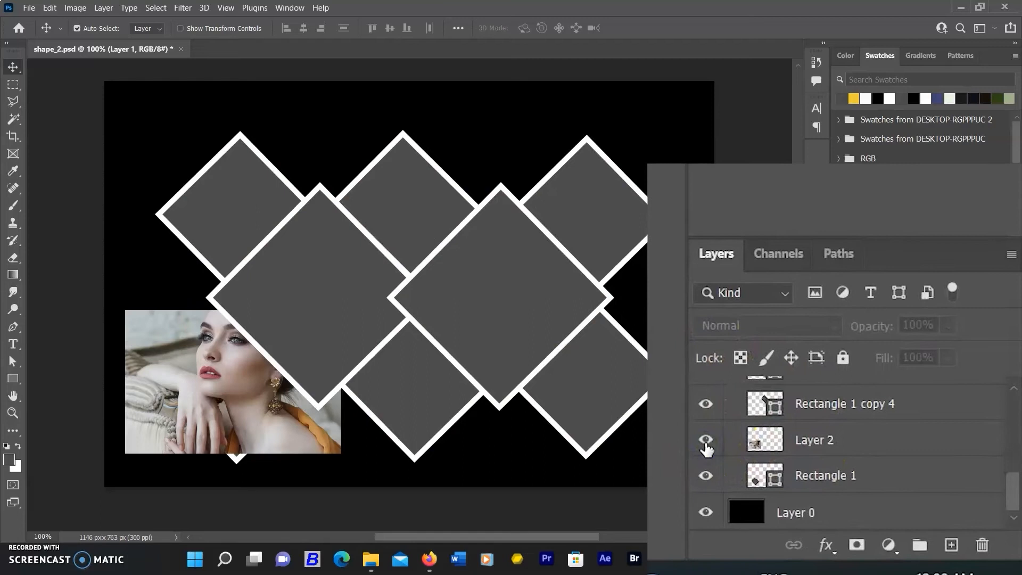
{"action": "left_click_drag", "start_coordinate": [195, 372], "coordinate": [196, 377]}
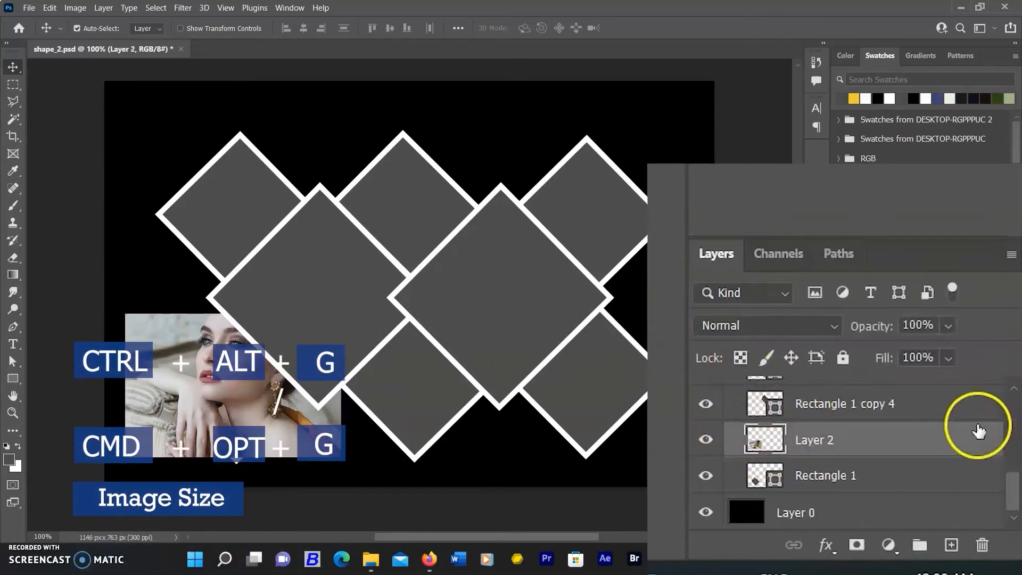
{"action": "left_click_drag", "start_coordinate": [827, 494], "coordinate": [895, 460]}
{"action": "left_click", "coordinate": [896, 459], "text": "alt"}
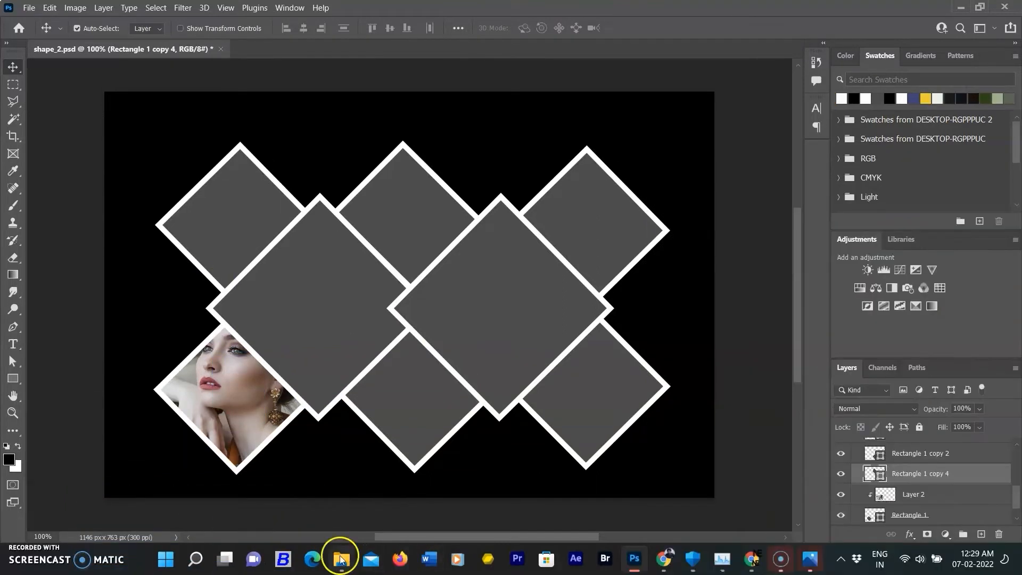
Step: Place Amazing-curly-hairstyles-for-women-23.jpg above Rectangle 1 copy 4, rotated -0.67°, and clip it to that diamond
{"action": "left_click", "coordinate": [341, 558]}
{"action": "left_click_drag", "start_coordinate": [400, 266], "coordinate": [596, 383]}
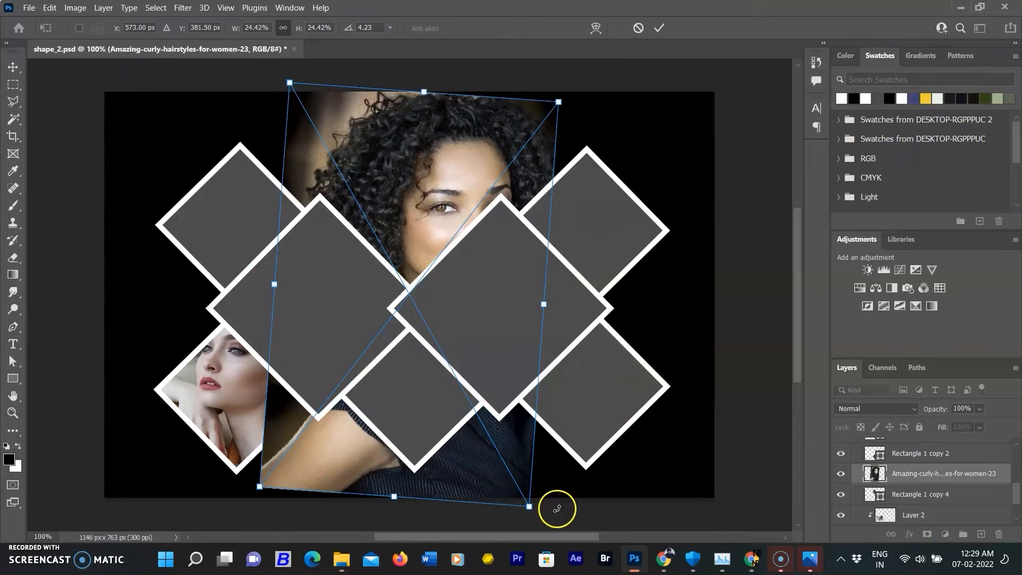
{"action": "left_click_drag", "start_coordinate": [544, 520], "coordinate": [566, 513]}
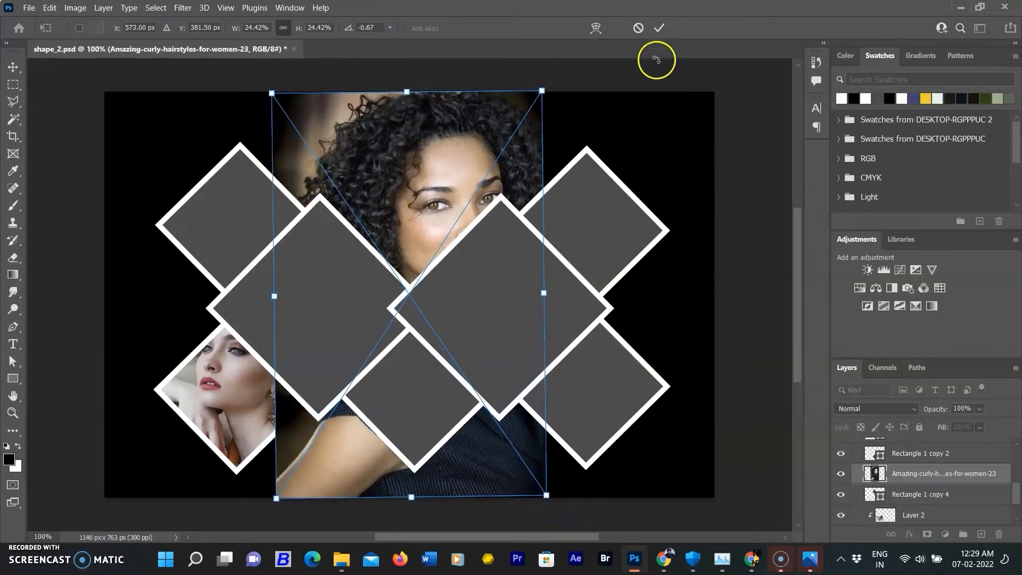
{"action": "left_click", "coordinate": [660, 29]}
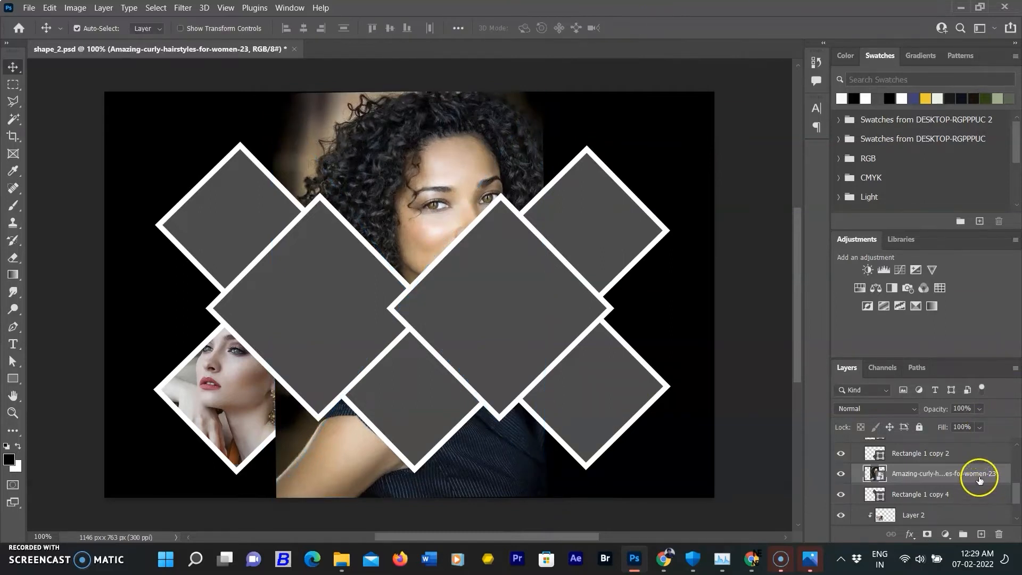
{"action": "key", "text": "ctrl+alt+g"}
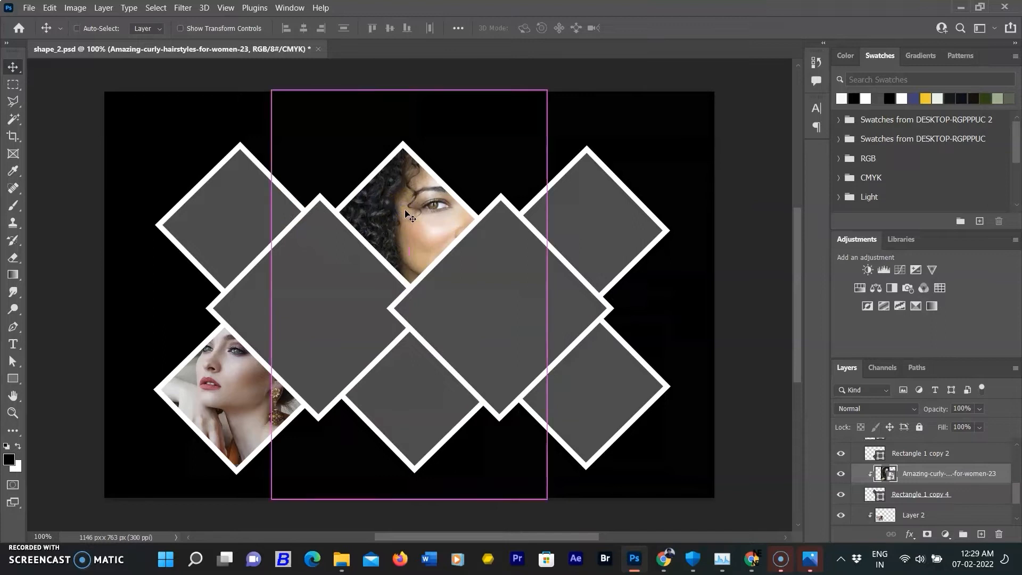
Step: Scale the curly-hair photo to about 14.91% and position the face inside the upper middle diamond
{"action": "key", "text": "ctrl+t"}
{"action": "left_click_drag", "start_coordinate": [544, 86], "coordinate": [497, 175]}
{"action": "left_click_drag", "start_coordinate": [426, 221], "coordinate": [408, 196]}
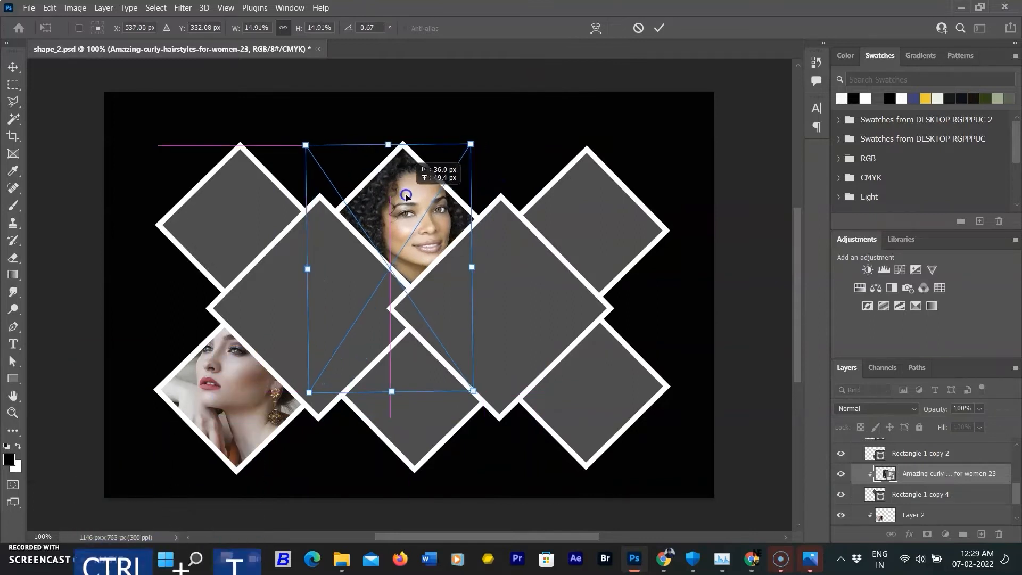
{"action": "left_click", "coordinate": [659, 27]}
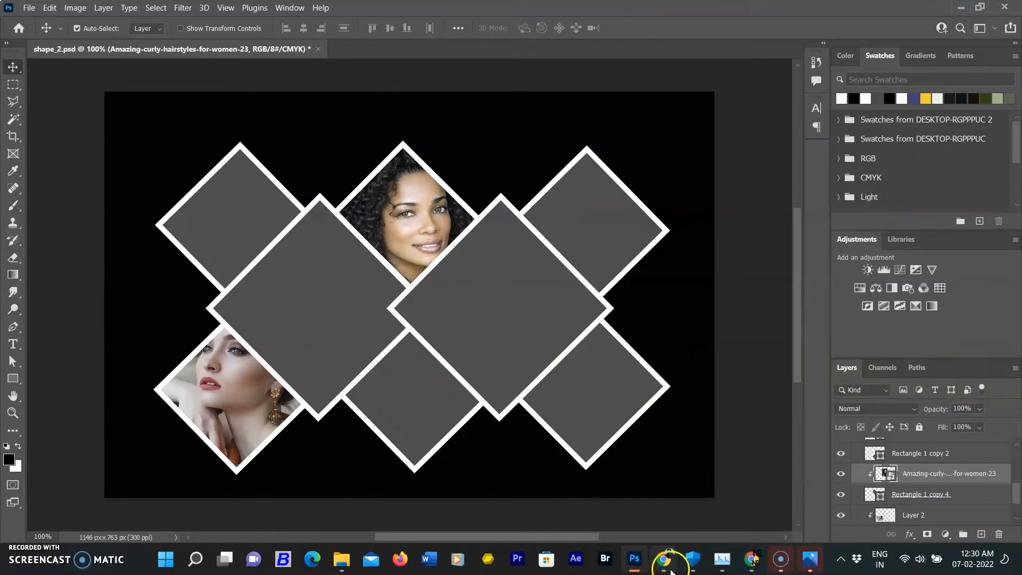
Step: Place the Unsplash photo of the woman with the blue background above Rectangle 1 copy 2 and clip it to that diamond
{"action": "mouse_move", "coordinate": [669, 561]}
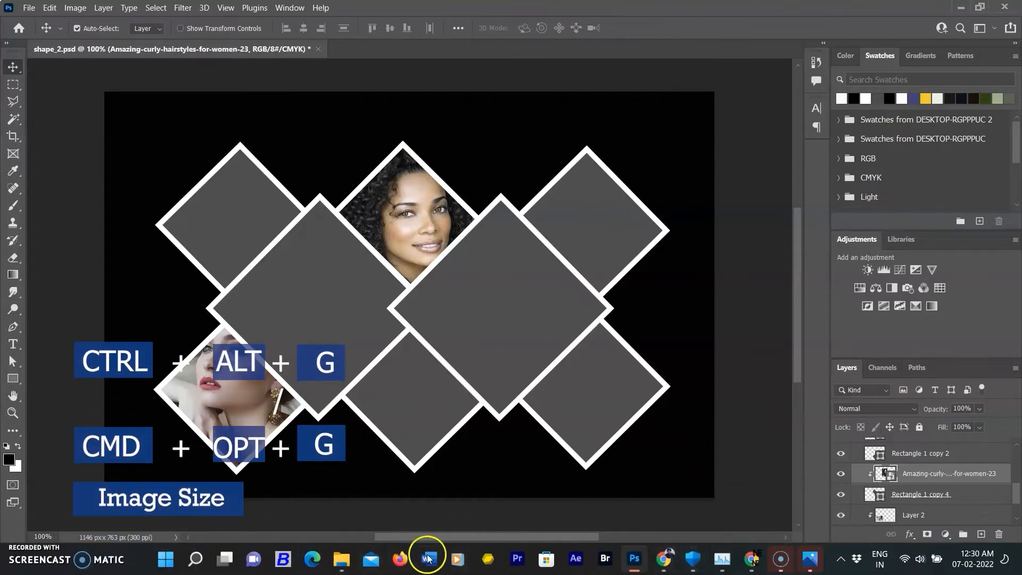
{"action": "left_click", "coordinate": [341, 559]}
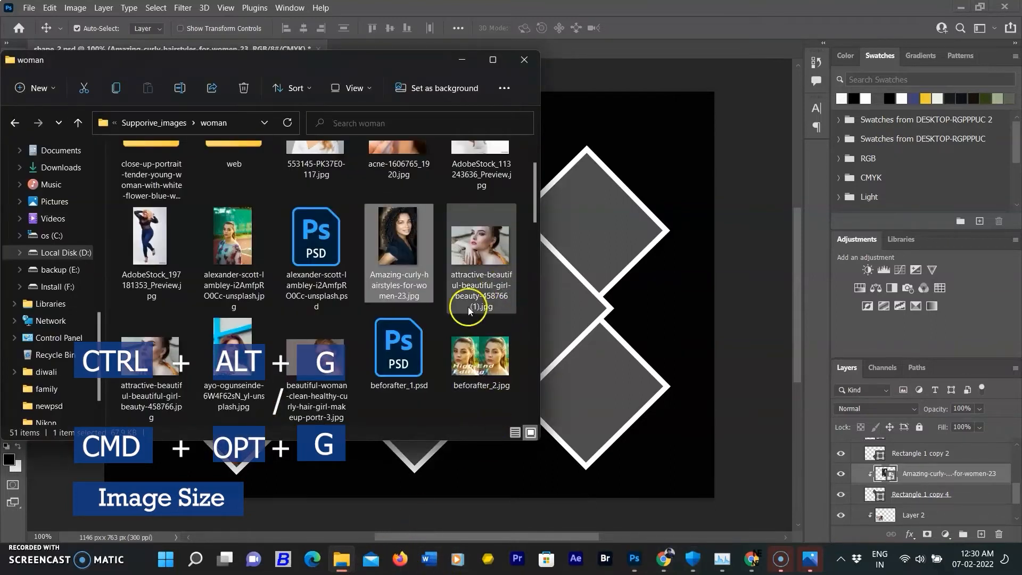
{"action": "left_click_drag", "start_coordinate": [234, 346], "coordinate": [436, 325]}
{"action": "left_click_drag", "start_coordinate": [487, 292], "coordinate": [168, 386]}
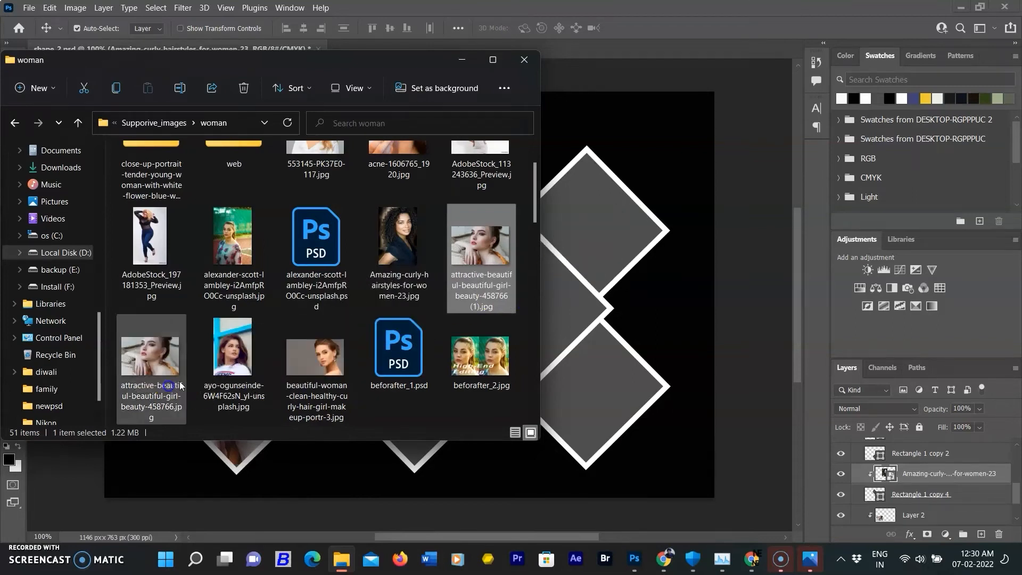
{"action": "left_click_drag", "start_coordinate": [228, 363], "coordinate": [591, 261]}
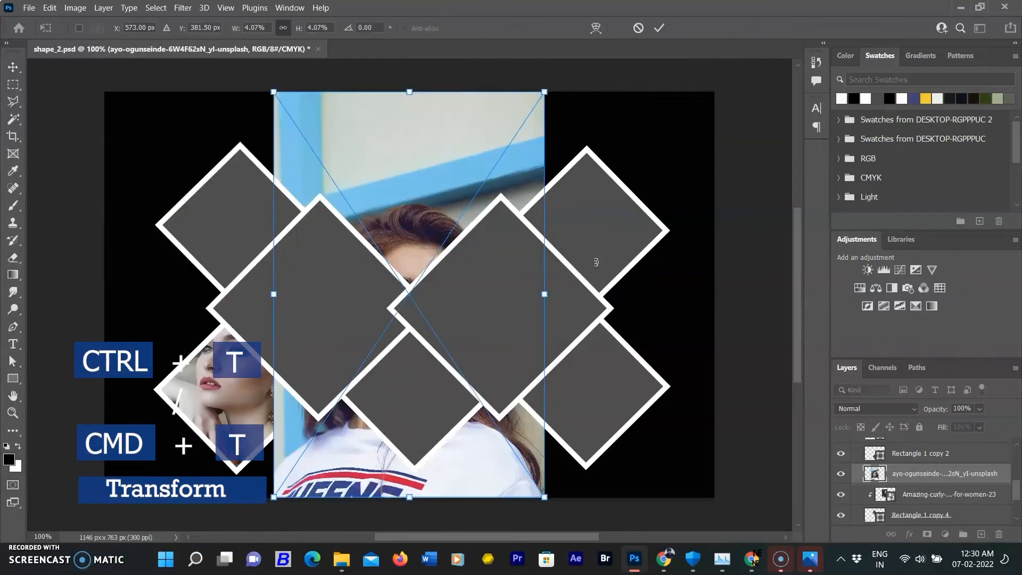
{"action": "left_click_drag", "start_coordinate": [426, 176], "coordinate": [437, 177]}
{"action": "left_click_drag", "start_coordinate": [972, 472], "coordinate": [969, 448]}
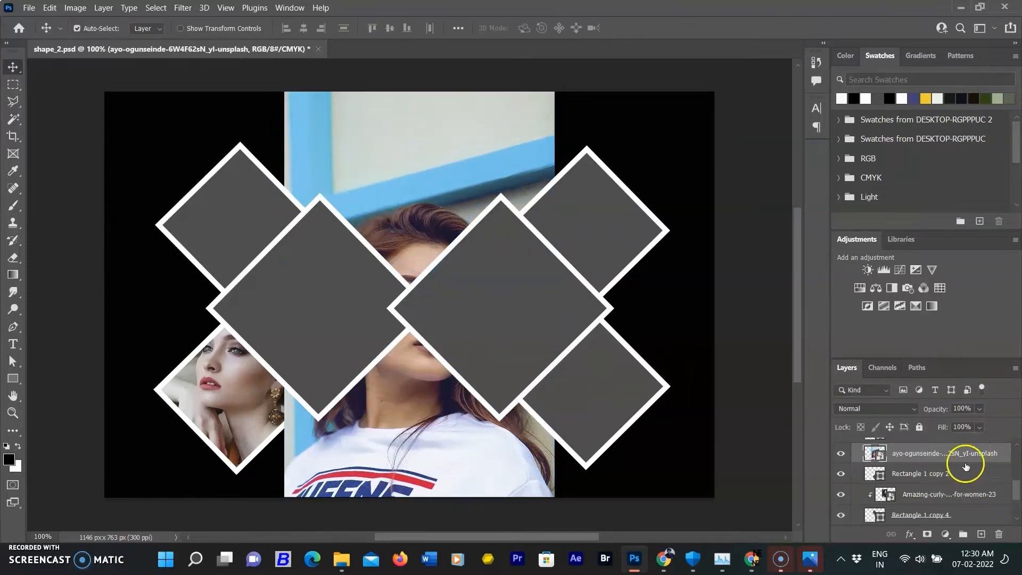
{"action": "left_click", "coordinate": [976, 464], "text": "alt"}
Step: Scale down the newly clipped photo and position the face inside the lower middle diamond
{"action": "key", "text": "ctrl+t"}
{"action": "left_click_drag", "start_coordinate": [554, 91], "coordinate": [468, 221]}
{"action": "left_click_drag", "start_coordinate": [409, 404], "coordinate": [442, 421]}
{"action": "left_click", "coordinate": [659, 28]}
Step: Place closeup-photo-of-woman-with-brown-coat-and-gray-top-733872 above Rectangle 1 copy 5 and clip it to that diamond
{"action": "scroll", "coordinate": [908, 435], "scroll_direction": "up", "scroll_amount": 3}
{"action": "left_click", "coordinate": [974, 497]}
{"action": "left_click", "coordinate": [777, 563]}
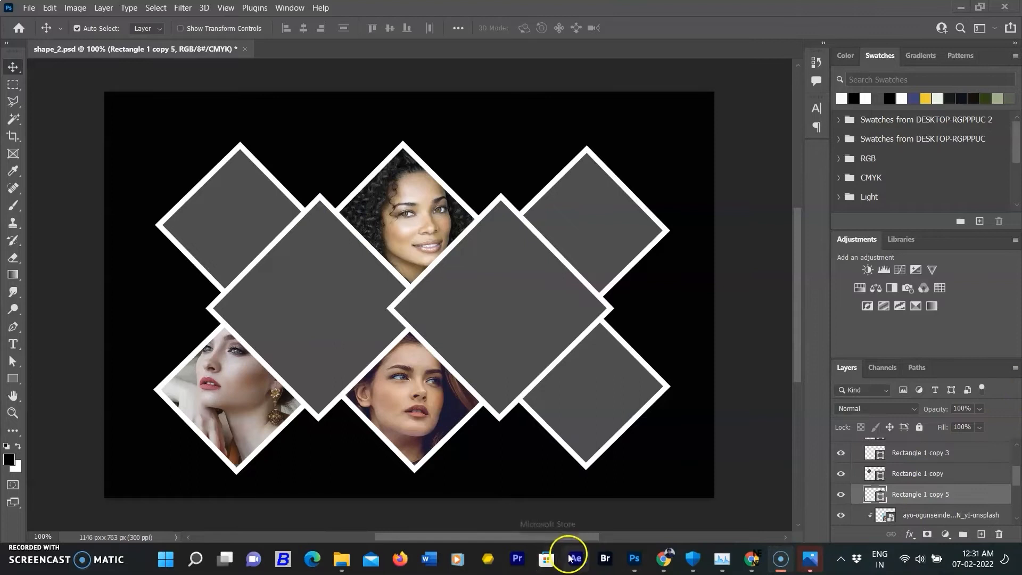
{"action": "left_click", "coordinate": [341, 558]}
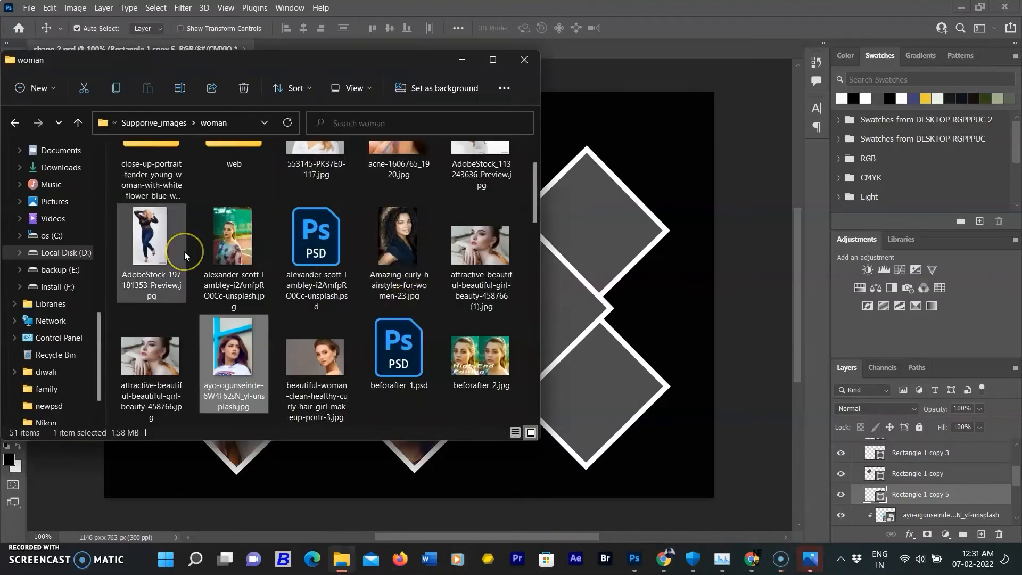
{"action": "scroll", "coordinate": [184, 251], "scroll_direction": "down", "scroll_amount": 2}
{"action": "left_click_drag", "start_coordinate": [257, 385], "coordinate": [615, 311]}
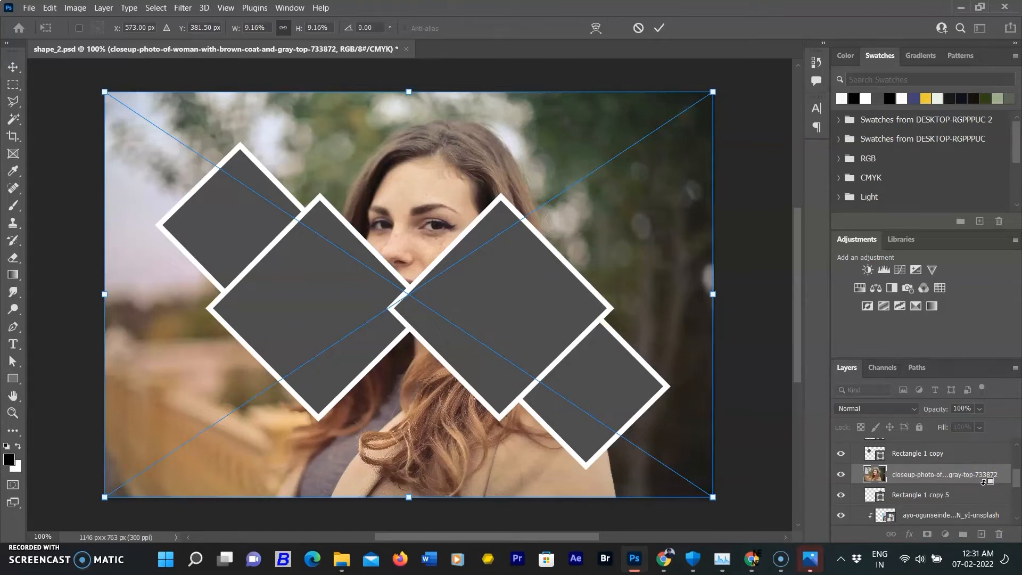
{"action": "key", "text": "Return"}
{"action": "left_click", "coordinate": [984, 481], "text": "alt"}
Step: Scale down the brown-coat photo and position the woman inside the upper right diamond
{"action": "key", "text": "ctrl+t"}
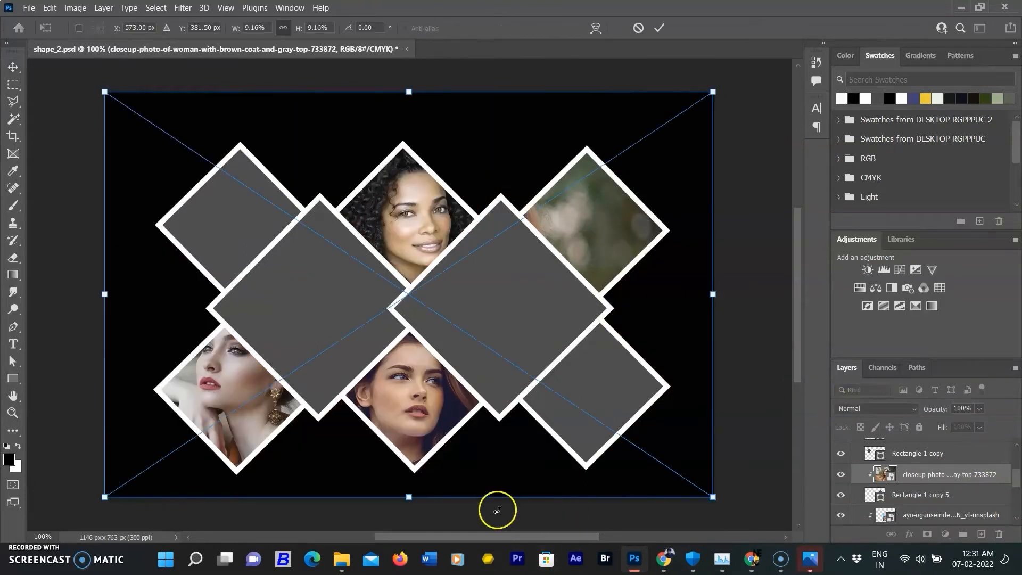
{"action": "left_click_drag", "start_coordinate": [105, 498], "coordinate": [311, 362]}
{"action": "left_click_drag", "start_coordinate": [469, 299], "coordinate": [647, 219]}
{"action": "left_click_drag", "start_coordinate": [483, 283], "coordinate": [476, 288]}
{"action": "left_click_drag", "start_coordinate": [617, 249], "coordinate": [615, 247]}
{"action": "left_click", "coordinate": [659, 27]}
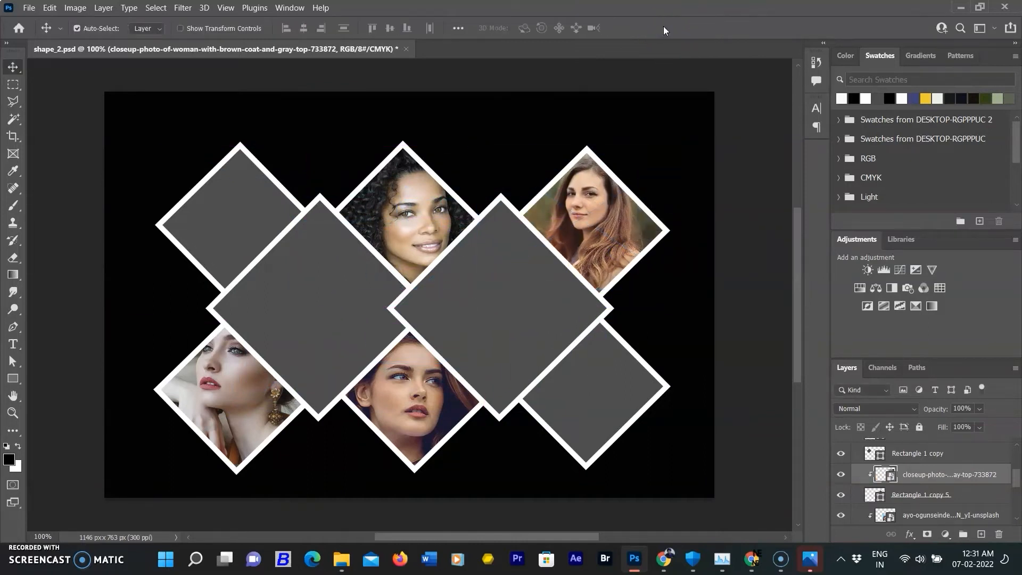
Step: Place the darkeye photo above Rectangle 1 copy and clip it to that diamond
{"action": "scroll", "coordinate": [931, 479], "scroll_direction": "up", "scroll_amount": 2}
{"action": "left_click", "coordinate": [917, 494]}
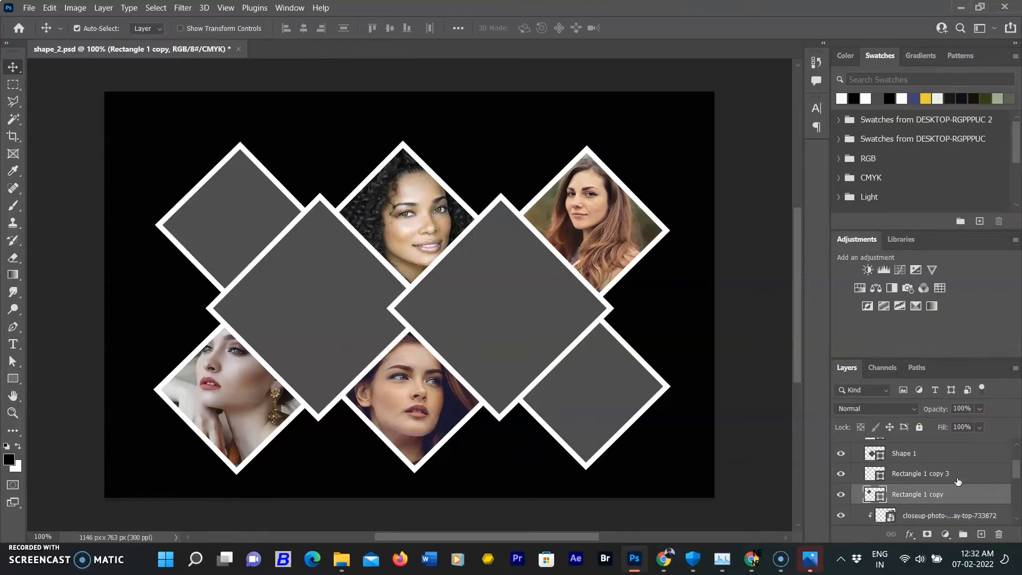
{"action": "left_click", "coordinate": [341, 558]}
{"action": "left_click_drag", "start_coordinate": [343, 66], "coordinate": [312, 112]}
{"action": "left_click", "coordinate": [464, 434]}
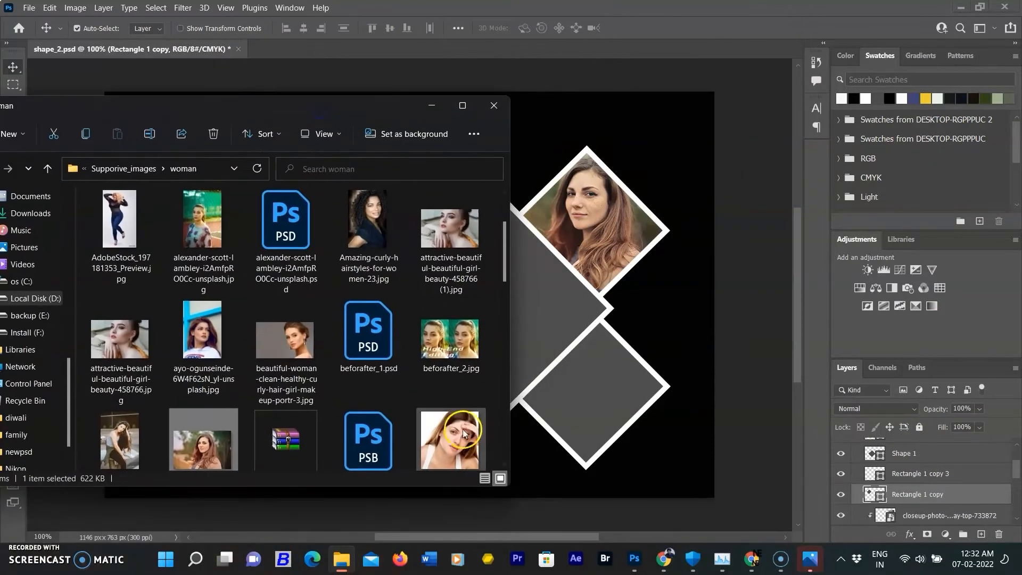
{"action": "left_click_drag", "start_coordinate": [464, 434], "coordinate": [587, 371]}
{"action": "scroll", "coordinate": [993, 500], "scroll_direction": "down", "scroll_amount": 1}
{"action": "left_click", "coordinate": [958, 483], "text": "alt"}
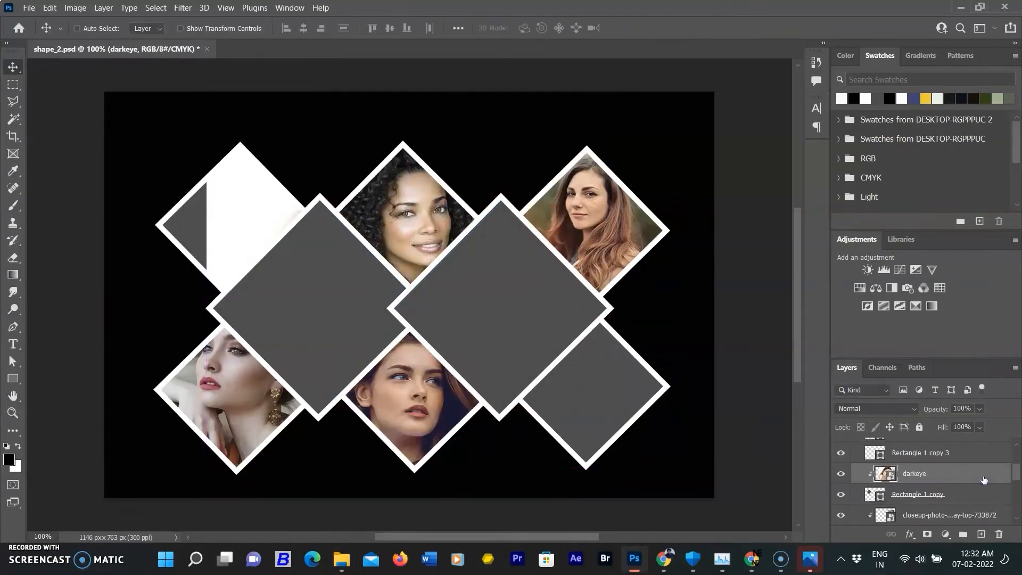
Step: Scale down the darkeye photo and position the face inside the upper left diamond
{"action": "key", "text": "ctrl+t"}
{"action": "left_click_drag", "start_coordinate": [269, 221], "coordinate": [131, 202]}
{"action": "left_click_drag", "start_coordinate": [473, 73], "coordinate": [367, 182]}
{"action": "left_click_drag", "start_coordinate": [338, 220], "coordinate": [287, 173]}
{"action": "left_click", "coordinate": [659, 28]}
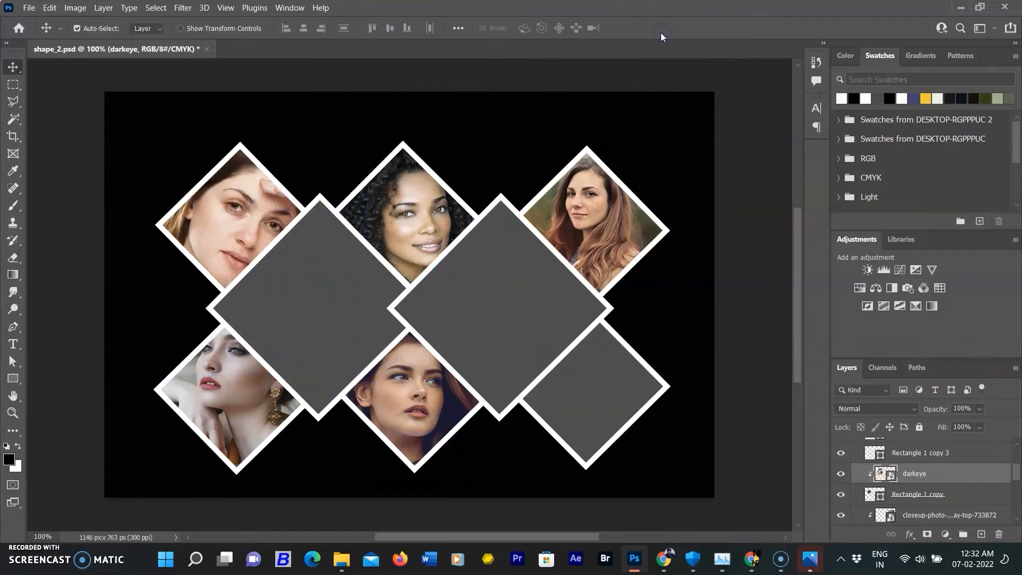
Step: Place the Unsplash photo of the blonde woman in the maroon top above Rectangle 1 copy 3 and clip it to that diamond
{"action": "scroll", "coordinate": [960, 505], "scroll_direction": "up", "scroll_amount": 2}
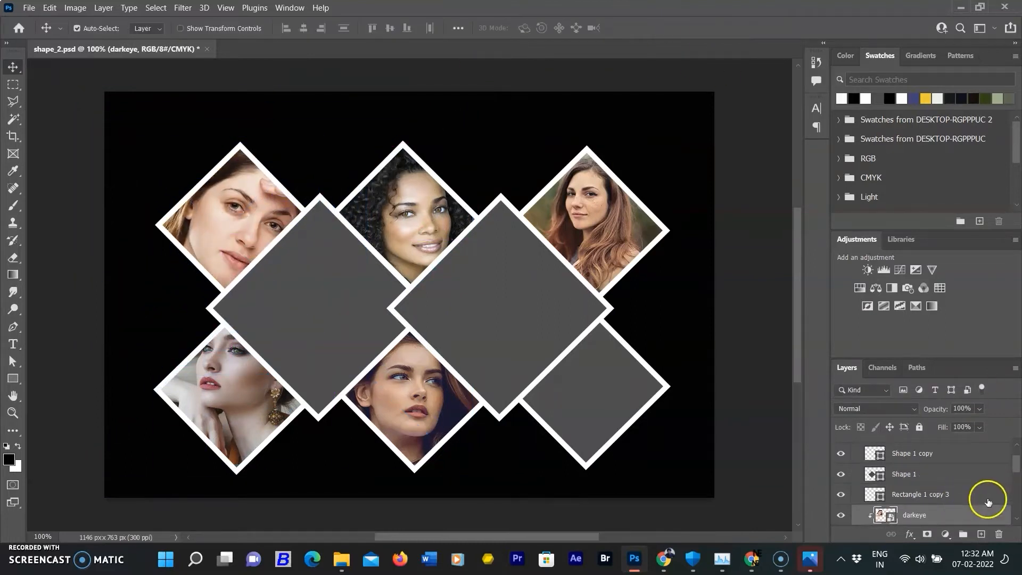
{"action": "left_click", "coordinate": [985, 495]}
{"action": "left_click", "coordinate": [341, 559]}
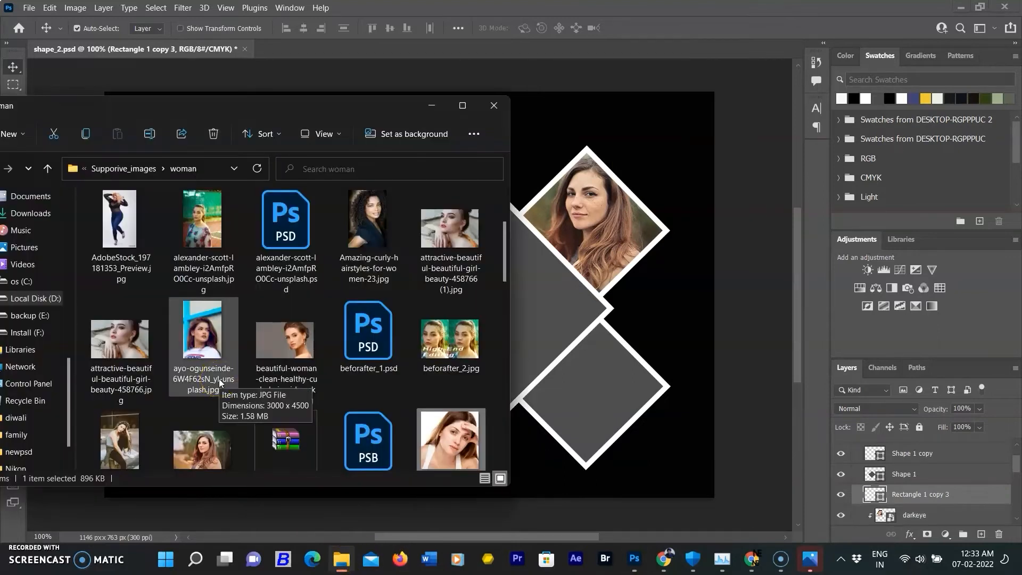
{"action": "scroll", "coordinate": [219, 379], "scroll_direction": "down", "scroll_amount": 3}
{"action": "left_click_drag", "start_coordinate": [126, 402], "coordinate": [570, 433]}
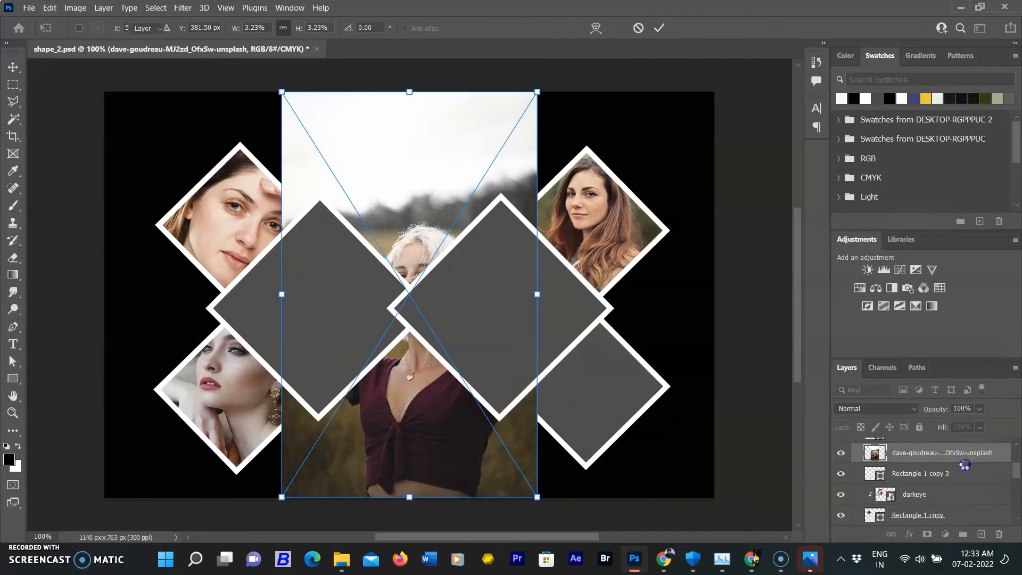
{"action": "left_click", "coordinate": [964, 464], "text": "alt"}
Step: Scale down the blonde woman's photo and position her inside the lower right diamond
{"action": "key", "text": "ctrl+t"}
{"action": "left_click_drag", "start_coordinate": [491, 296], "coordinate": [663, 324]}
{"action": "left_click_drag", "start_coordinate": [702, 115], "coordinate": [661, 224]}
{"action": "left_click_drag", "start_coordinate": [603, 418], "coordinate": [614, 474]}
{"action": "key", "text": "Return"}
Step: Place woman-wearing-a-hijab-smiling-3986442 above Shape 1 and clip it to the large left diamond
{"action": "scroll", "coordinate": [983, 470], "scroll_direction": "up", "scroll_amount": 1}
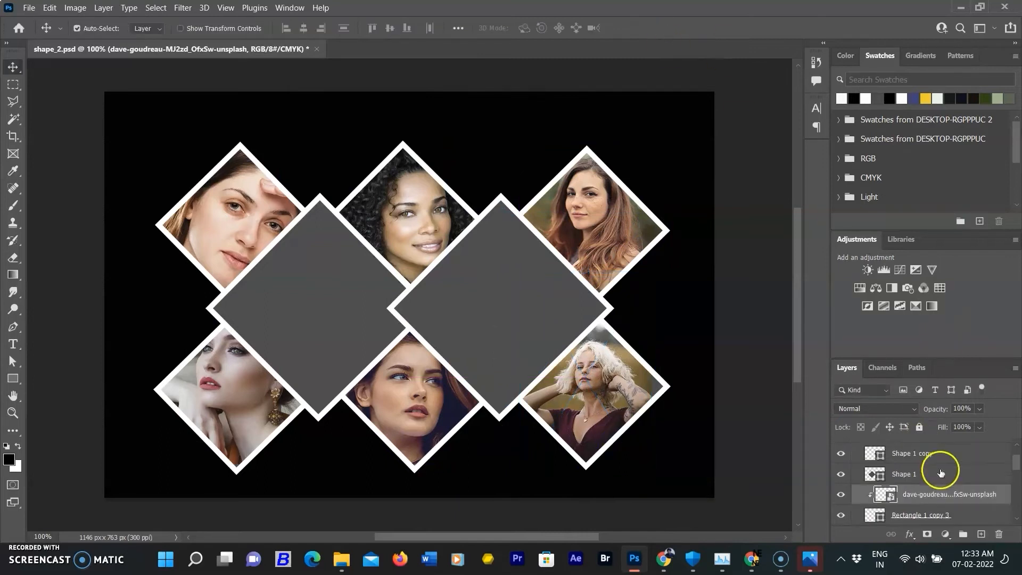
{"action": "left_click", "coordinate": [961, 479]}
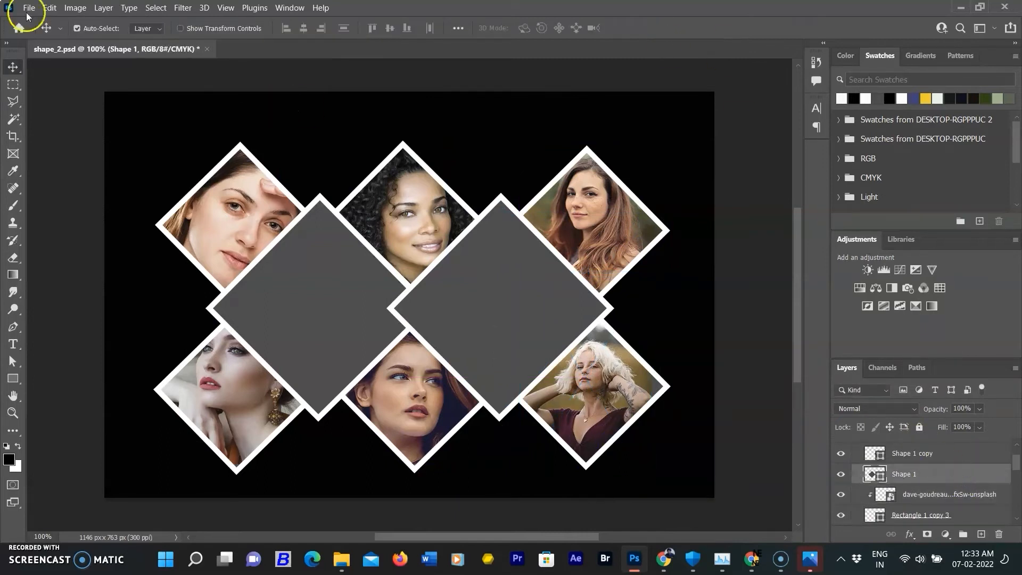
{"action": "left_click", "coordinate": [341, 559]}
{"action": "scroll", "coordinate": [313, 395], "scroll_direction": "down", "scroll_amount": 2}
{"action": "scroll", "coordinate": [313, 392], "scroll_direction": "down", "scroll_amount": 3}
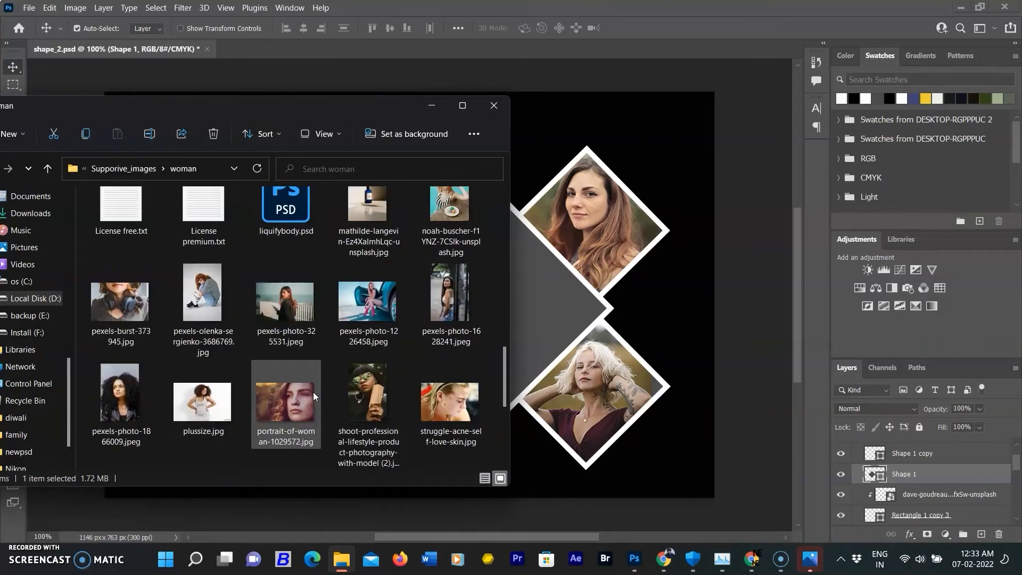
{"action": "scroll", "coordinate": [313, 392], "scroll_direction": "down", "scroll_amount": 3}
{"action": "left_click_drag", "start_coordinate": [442, 337], "coordinate": [442, 337]}
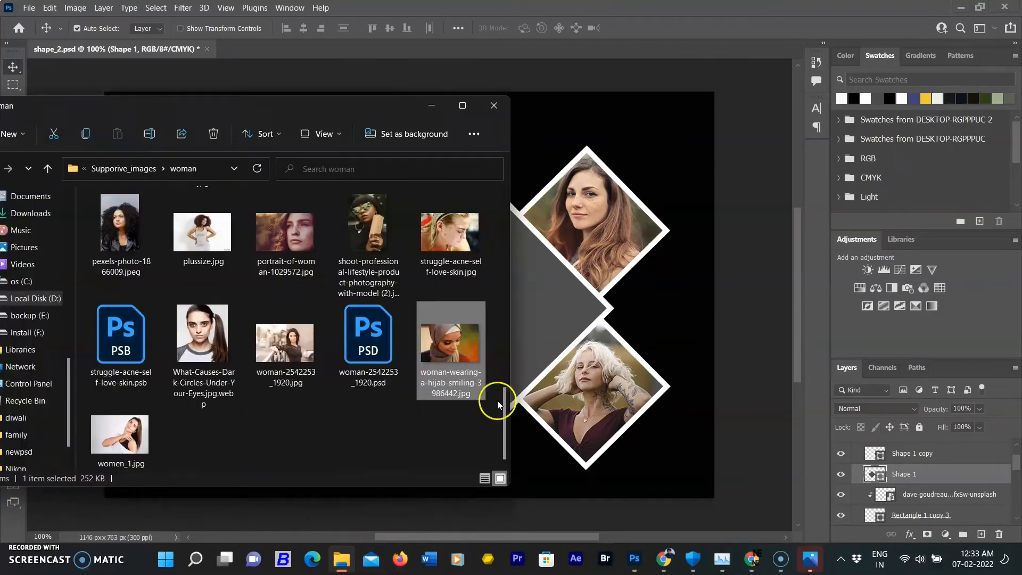
{"action": "left_click_drag", "start_coordinate": [498, 400], "coordinate": [530, 328]}
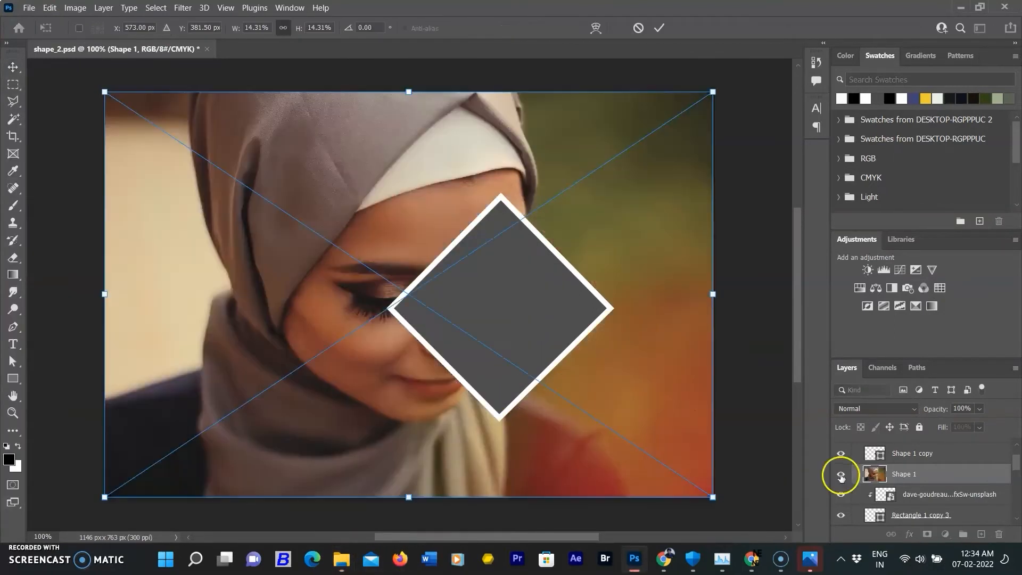
{"action": "left_click", "coordinate": [938, 481], "text": "alt"}
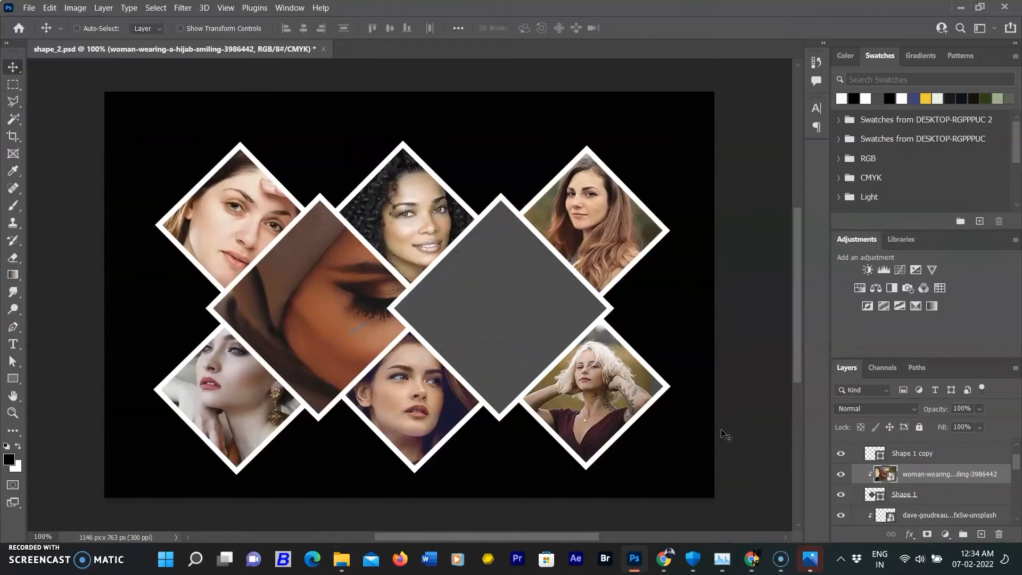
Step: Scale down the hijab photo and position the woman's face inside the large left diamond
{"action": "key", "text": "ctrl+t"}
{"action": "left_click_drag", "start_coordinate": [714, 92], "coordinate": [560, 194]}
{"action": "left_click_drag", "start_coordinate": [486, 299], "coordinate": [409, 321]}
{"action": "left_click_drag", "start_coordinate": [483, 216], "coordinate": [511, 198]}
{"action": "left_click", "coordinate": [660, 28]}
Step: Place girl-4723352_1920 above Shape 1 copy and clip it to the large right diamond
{"action": "scroll", "coordinate": [995, 468], "scroll_direction": "up", "scroll_amount": 1}
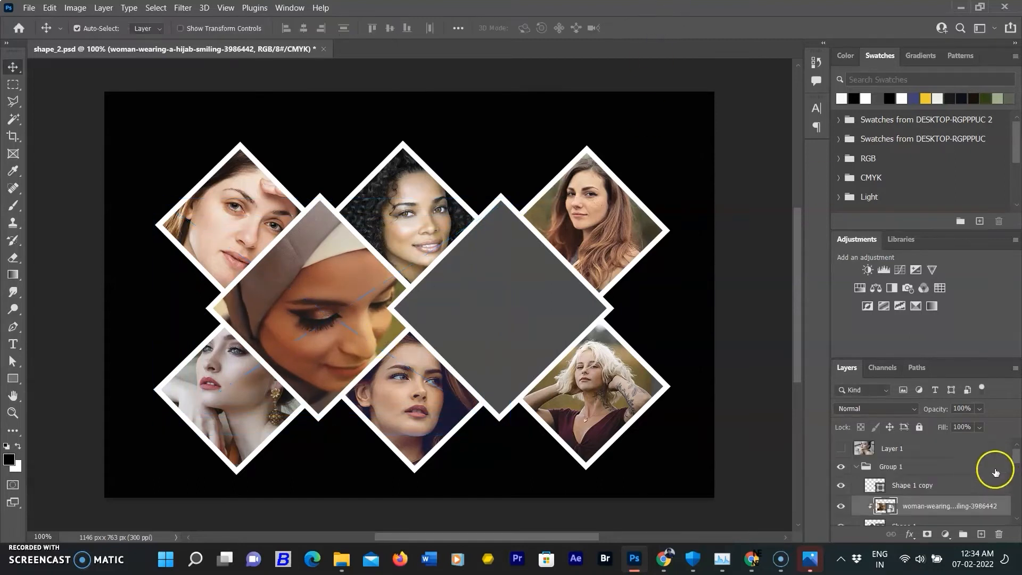
{"action": "left_click", "coordinate": [976, 492]}
{"action": "left_click", "coordinate": [341, 559]}
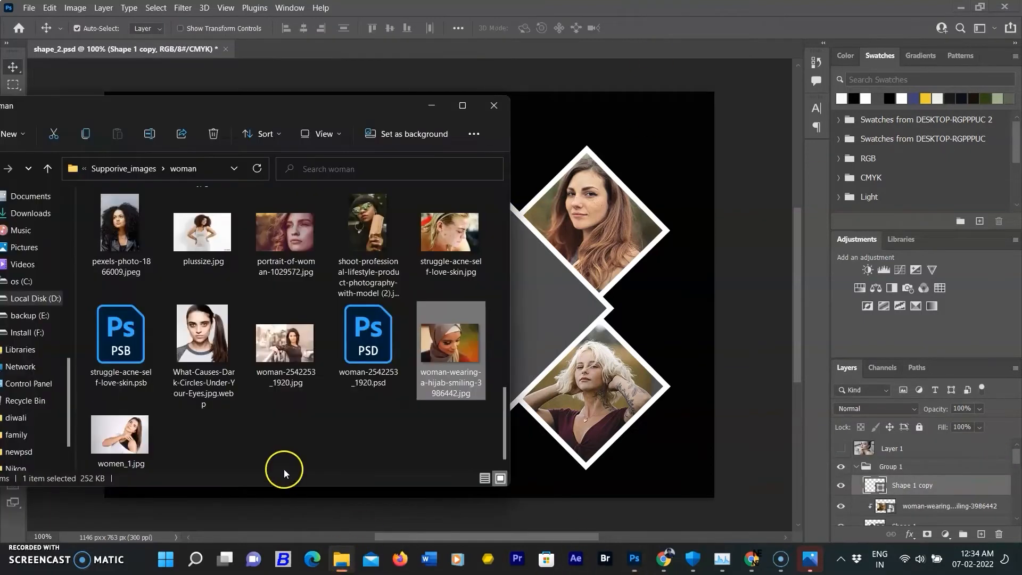
{"action": "scroll", "coordinate": [280, 446], "scroll_direction": "up", "scroll_amount": 5}
{"action": "left_click_drag", "start_coordinate": [365, 217], "coordinate": [551, 308]}
{"action": "left_click", "coordinate": [978, 494], "text": "alt"}
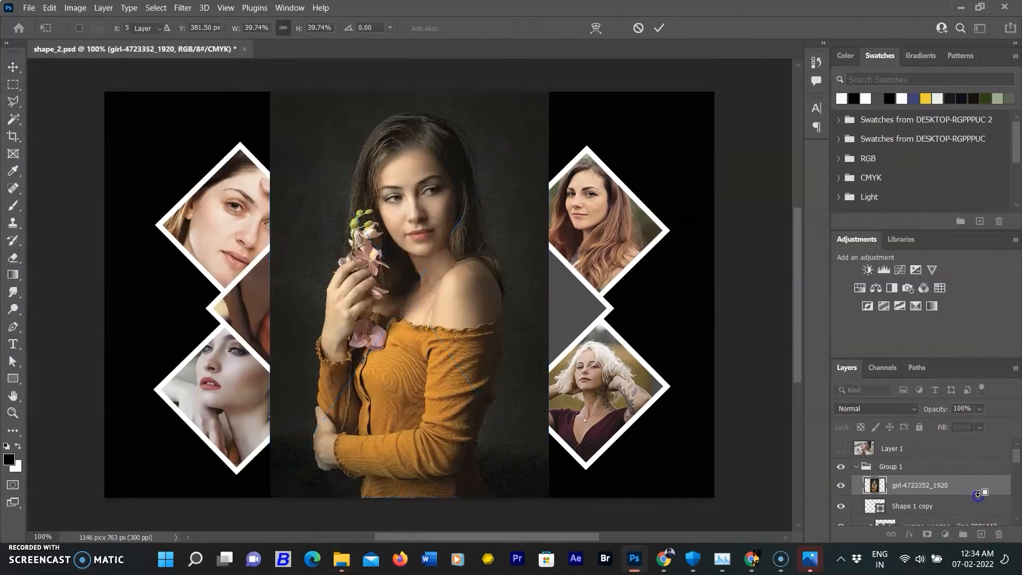
Step: Scale down the girl-4723352_1920 photo and position the girl with the flowers inside the large right diamond
{"action": "key", "text": "ctrl+t"}
{"action": "left_click_drag", "start_coordinate": [490, 292], "coordinate": [576, 304]}
{"action": "left_click_drag", "start_coordinate": [633, 103], "coordinate": [604, 185]}
{"action": "left_click_drag", "start_coordinate": [628, 175], "coordinate": [646, 167]}
{"action": "left_click_drag", "start_coordinate": [549, 325], "coordinate": [530, 349]}
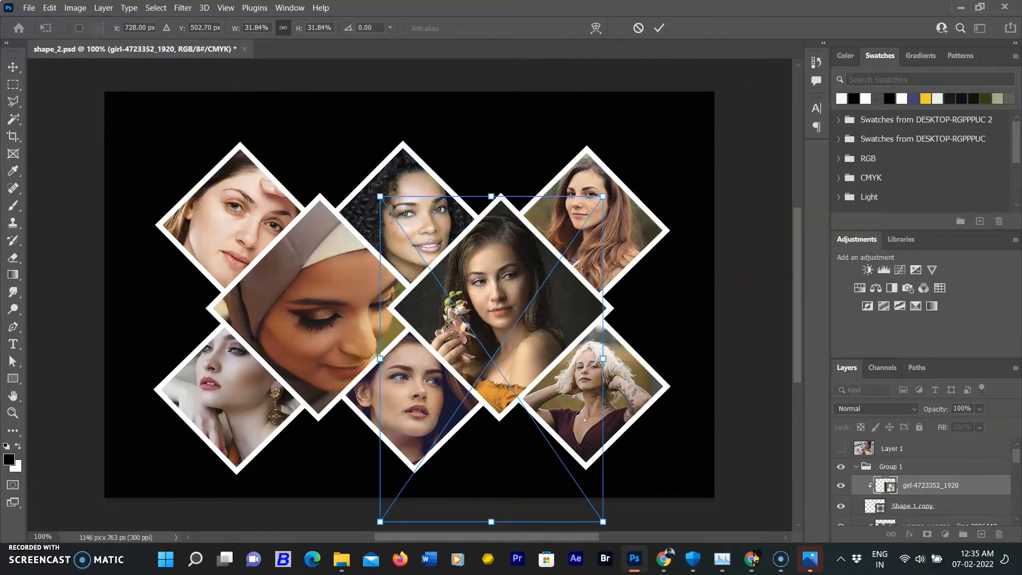
{"action": "left_click", "coordinate": [664, 25]}
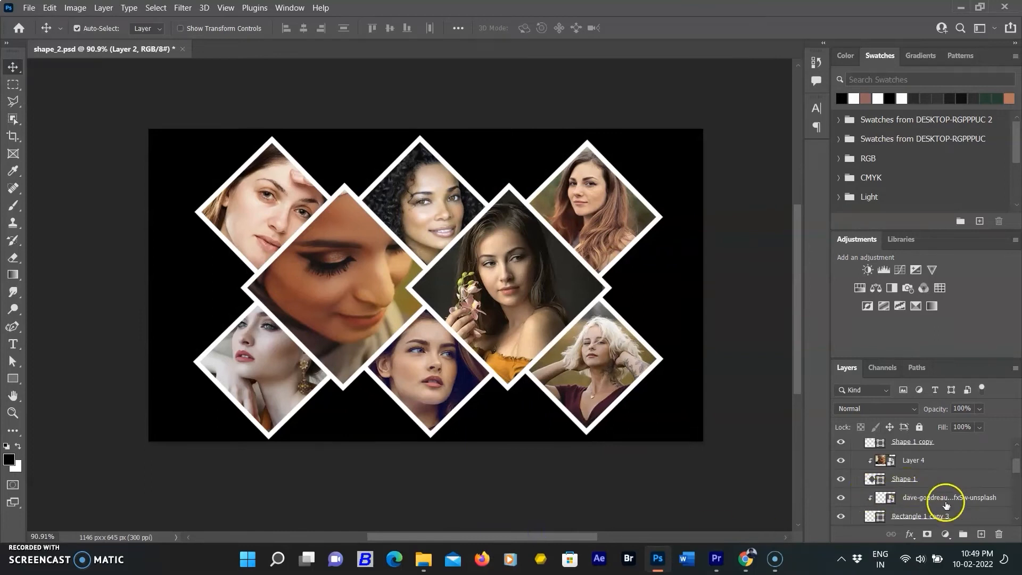
Step: Open the contents of the Layer 4 smart object and add beautiful-woman-clean-healthy-curly-hair-girl-makeup-portr-3.jpg above the hijab photo
{"action": "left_click", "coordinate": [893, 463]}
{"action": "double_click", "coordinate": [893, 462]}
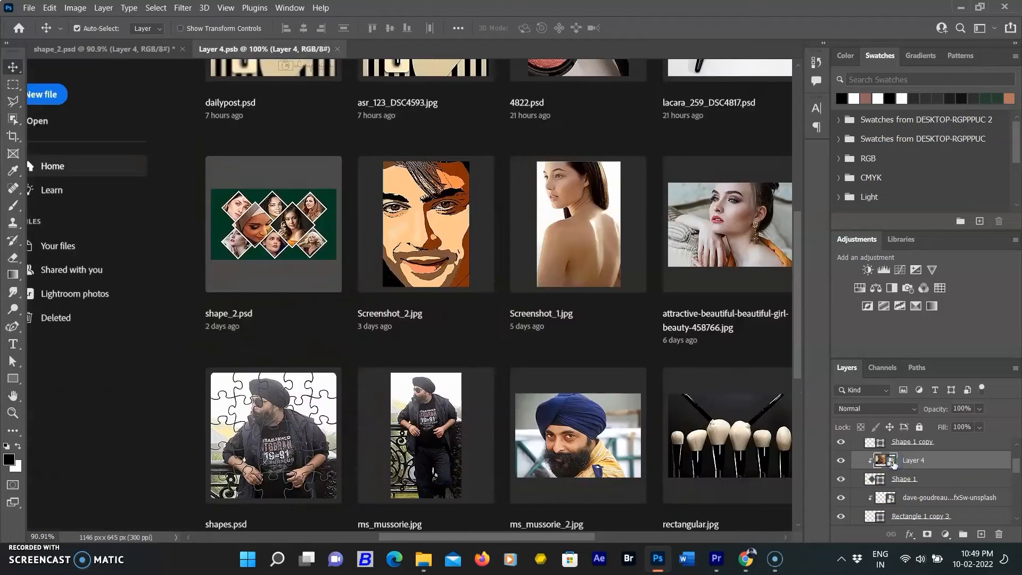
{"action": "left_click", "coordinate": [29, 8]}
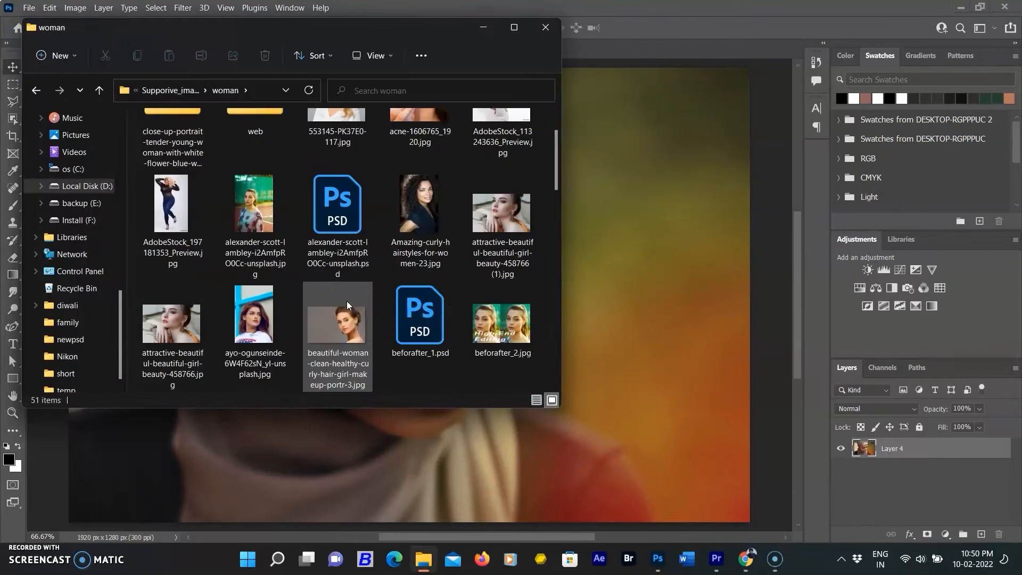
{"action": "left_click_drag", "start_coordinate": [347, 301], "coordinate": [903, 457]}
{"action": "left_click", "coordinate": [996, 448]}
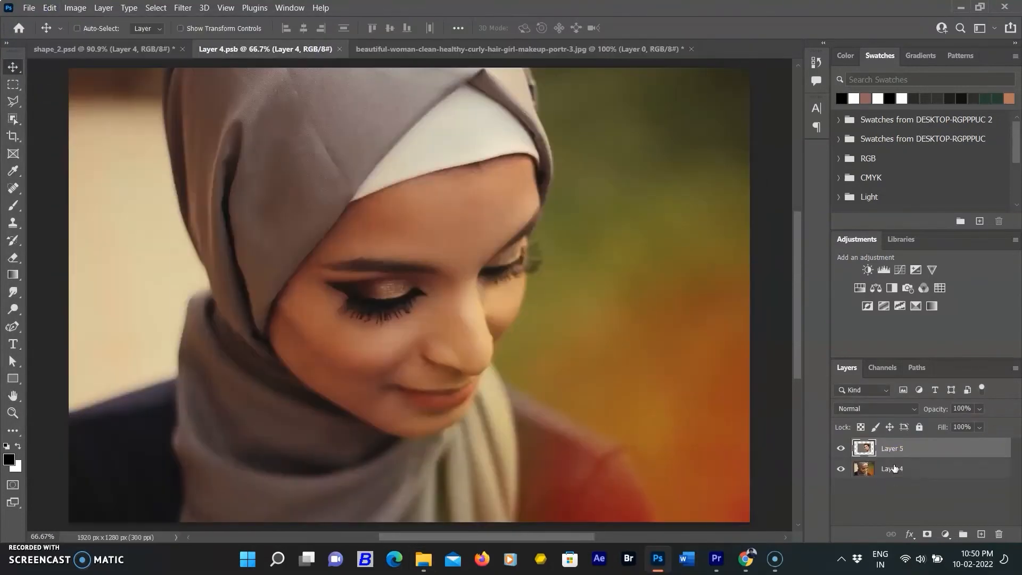
Step: Enlarge the added portrait to cover the hijab photo in the smart object and update the collage with it
{"action": "key", "text": "ctrl+t"}
{"action": "scroll", "coordinate": [556, 348], "scroll_direction": "down", "scroll_amount": 6}
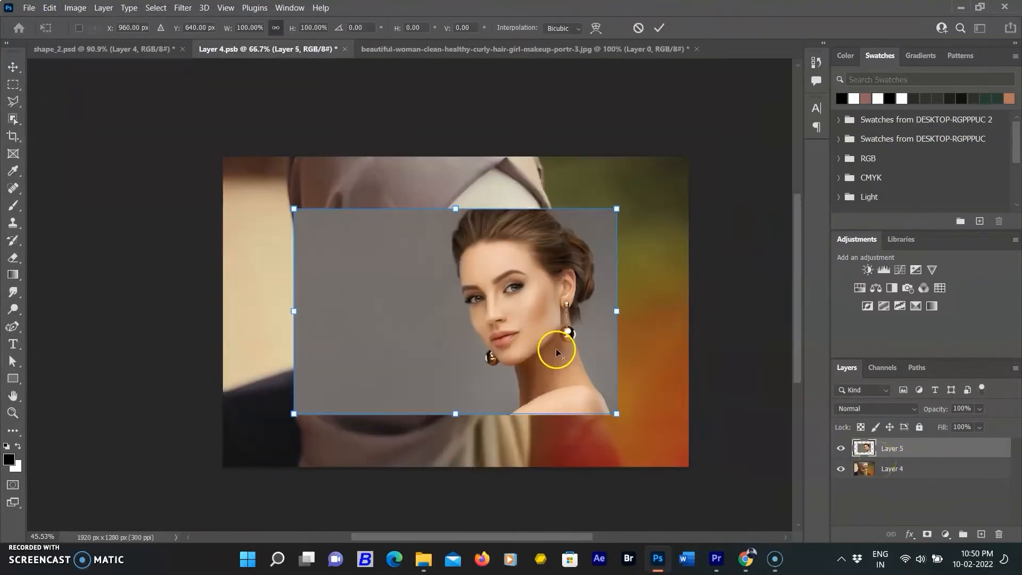
{"action": "left_click_drag", "start_coordinate": [564, 356], "coordinate": [629, 356]}
{"action": "left_click_drag", "start_coordinate": [403, 235], "coordinate": [333, 189]}
{"action": "left_click_drag", "start_coordinate": [333, 404], "coordinate": [277, 440]}
{"action": "left_click_drag", "start_coordinate": [470, 440], "coordinate": [470, 447]}
{"action": "key", "text": "Return"}
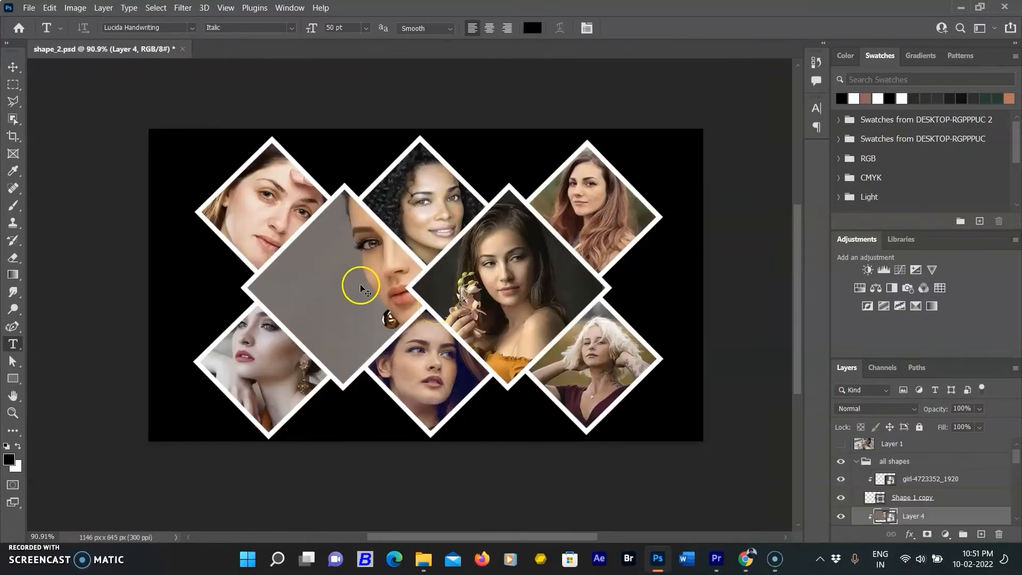
Step: Reposition the Layer 4 smart object so the replacement portrait's face sits inside the large left diamond
{"action": "key", "text": "ctrl+t"}
{"action": "left_click_drag", "start_coordinate": [401, 265], "coordinate": [335, 299]}
{"action": "left_click", "coordinate": [658, 29]}
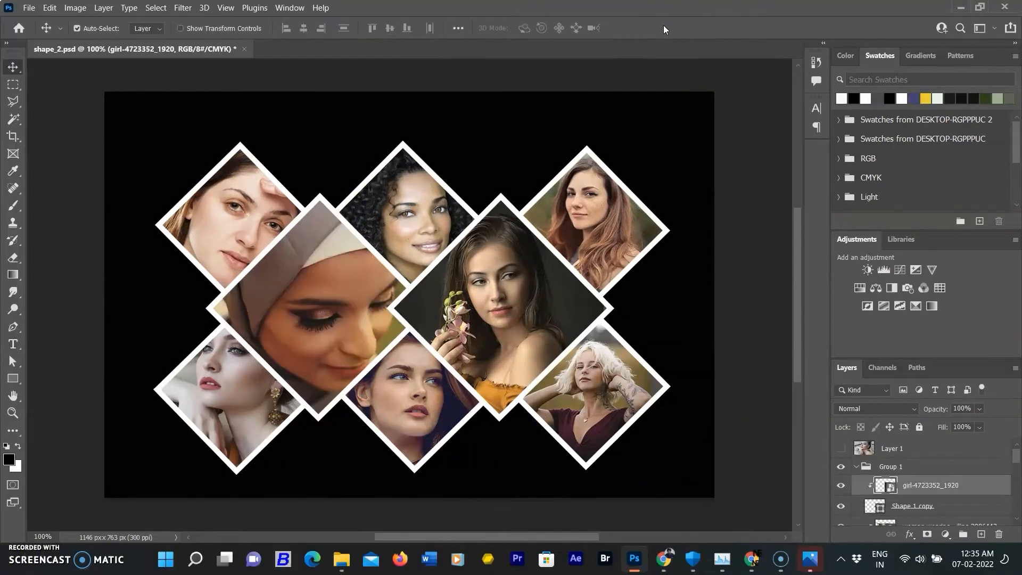
Step: Add a Solid Color fill layer above Layer 0, picking orange d33f07 and shifting the hue toward green
{"action": "scroll", "coordinate": [479, 371], "scroll_direction": "up", "scroll_amount": 2}
{"action": "scroll", "coordinate": [481, 371], "scroll_direction": "down", "scroll_amount": 2}
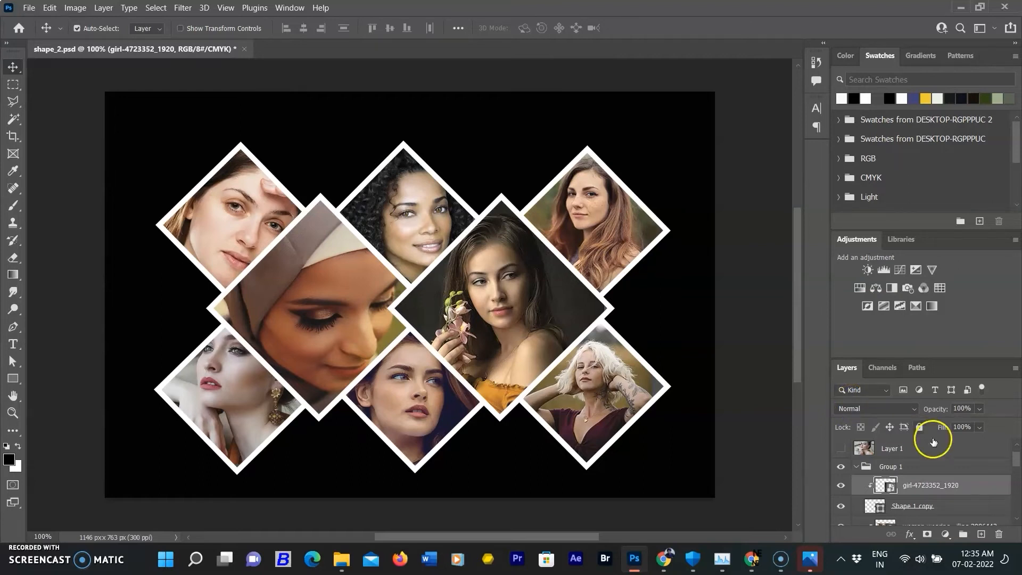
{"action": "left_click", "coordinate": [945, 534]}
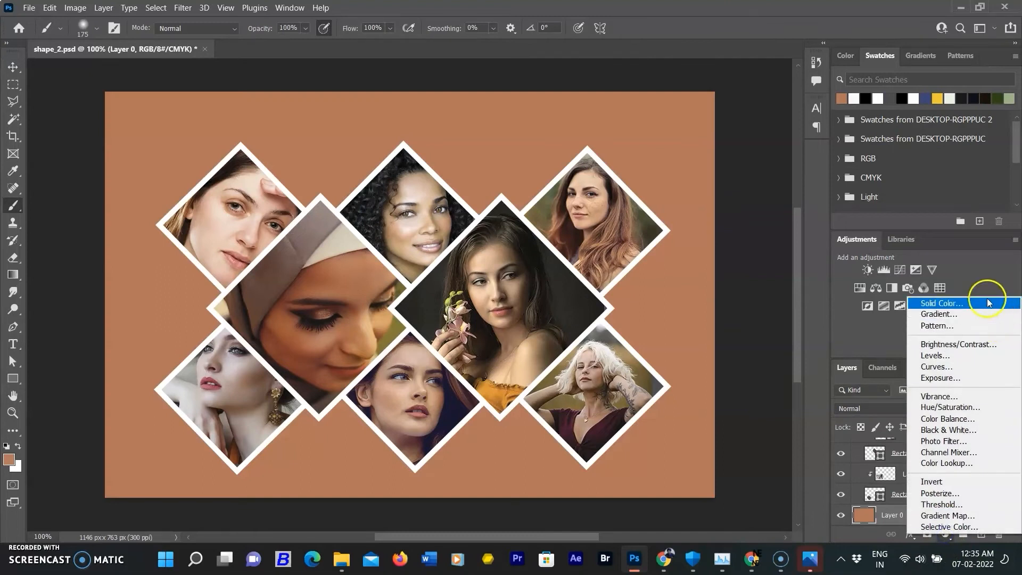
{"action": "left_click", "coordinate": [988, 303]}
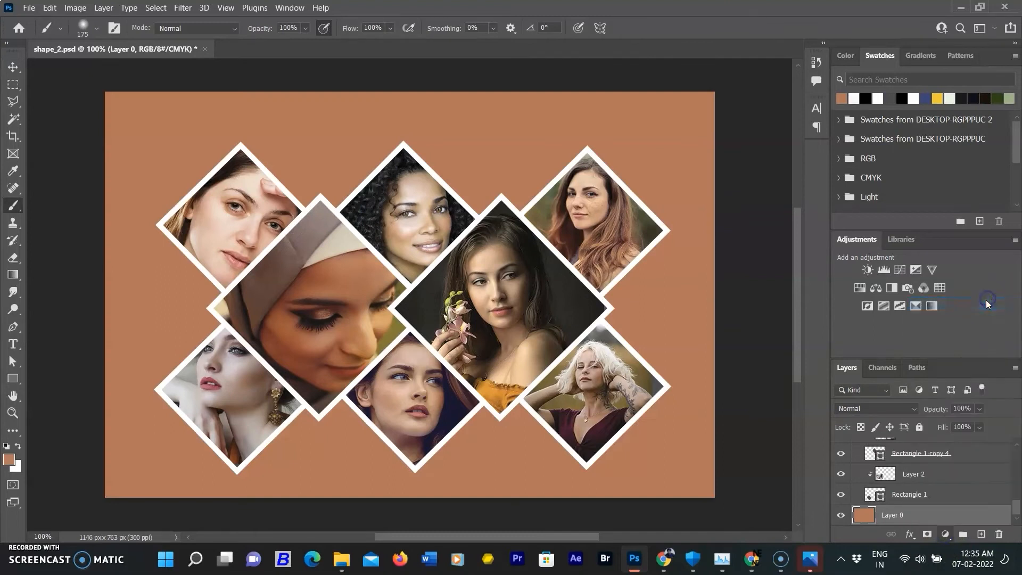
{"action": "left_click", "coordinate": [664, 288]}
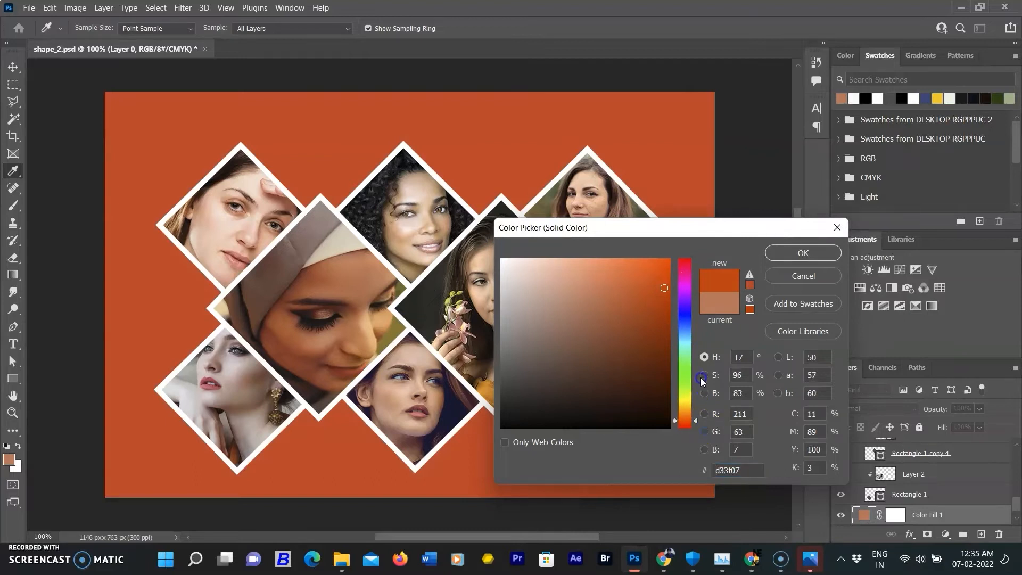
{"action": "left_click_drag", "start_coordinate": [696, 421], "coordinate": [695, 358]}
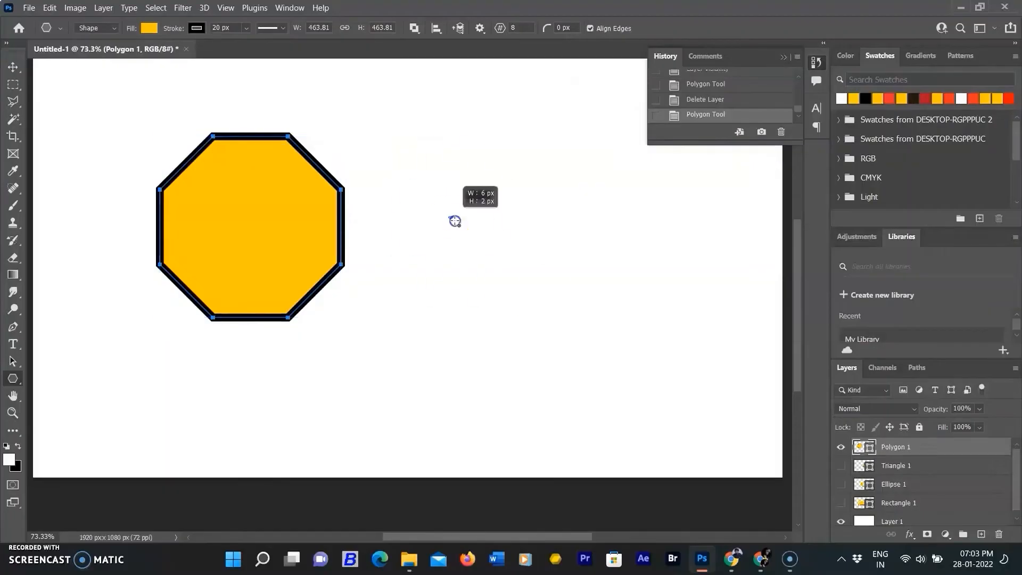
Step: Draw another eight-sided polygon beside the yellow octagon in Untitled-1
{"action": "left_click_drag", "start_coordinate": [403, 109], "coordinate": [562, 268]}
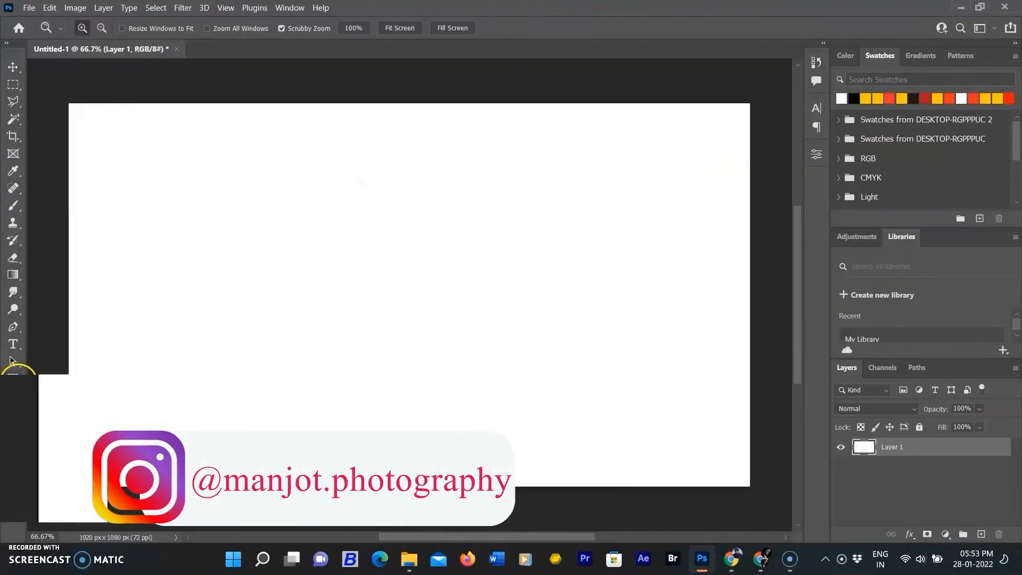
Step: Draw a rectangle on the blank white canvas with the Rectangle Tool
{"action": "right_click", "coordinate": [13, 379]}
{"action": "left_click", "coordinate": [114, 380]}
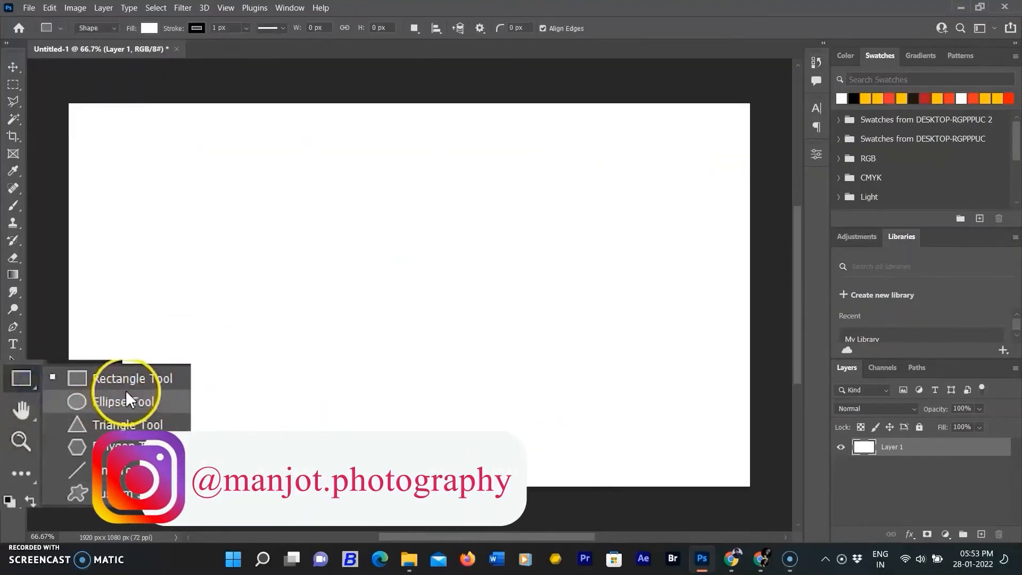
{"action": "left_click_drag", "start_coordinate": [242, 223], "coordinate": [511, 365]}
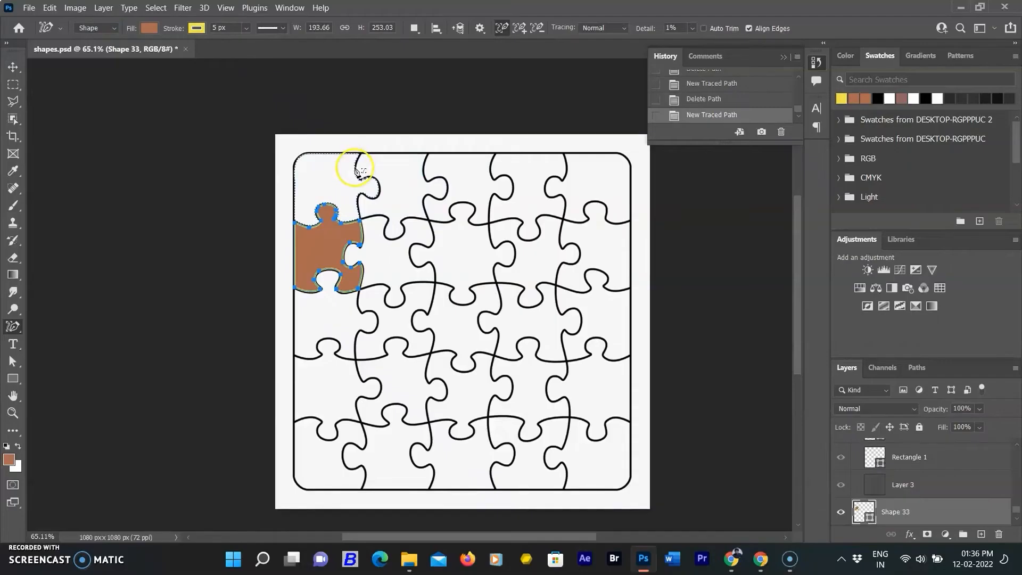
Step: Trace the remaining left-column puzzle pieces as brown shapes with yellow outlines using the Content-Aware Tracing Tool
{"action": "left_click", "coordinate": [330, 250]}
{"action": "left_click", "coordinate": [326, 346]}
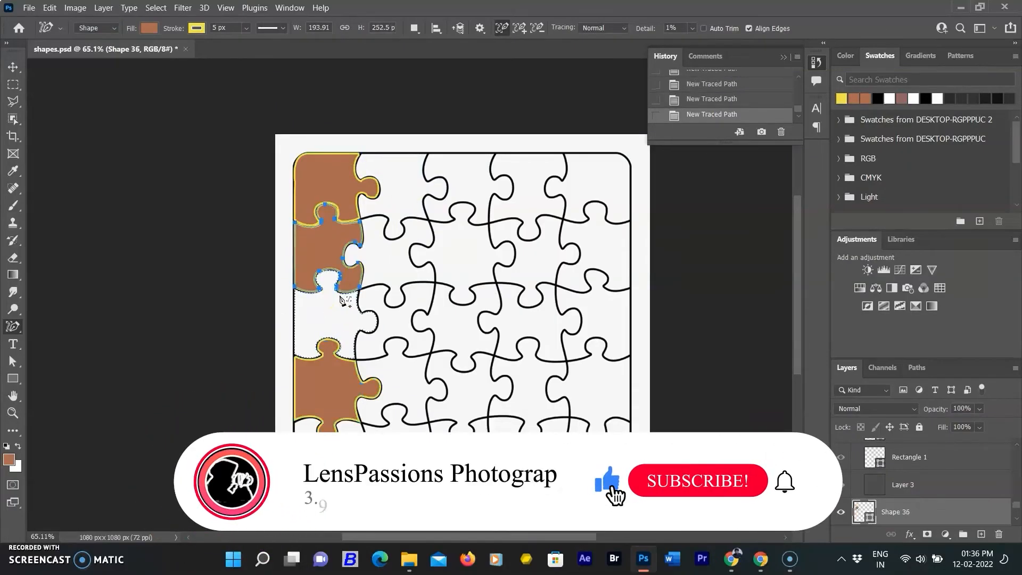
{"action": "left_click", "coordinate": [340, 298]}
{"action": "left_click", "coordinate": [330, 429]}
Step: Trace the remaining top-row puzzle pieces and the fourth piece of the second row as filled shapes
{"action": "left_click", "coordinate": [435, 192]}
{"action": "left_click", "coordinate": [510, 186]}
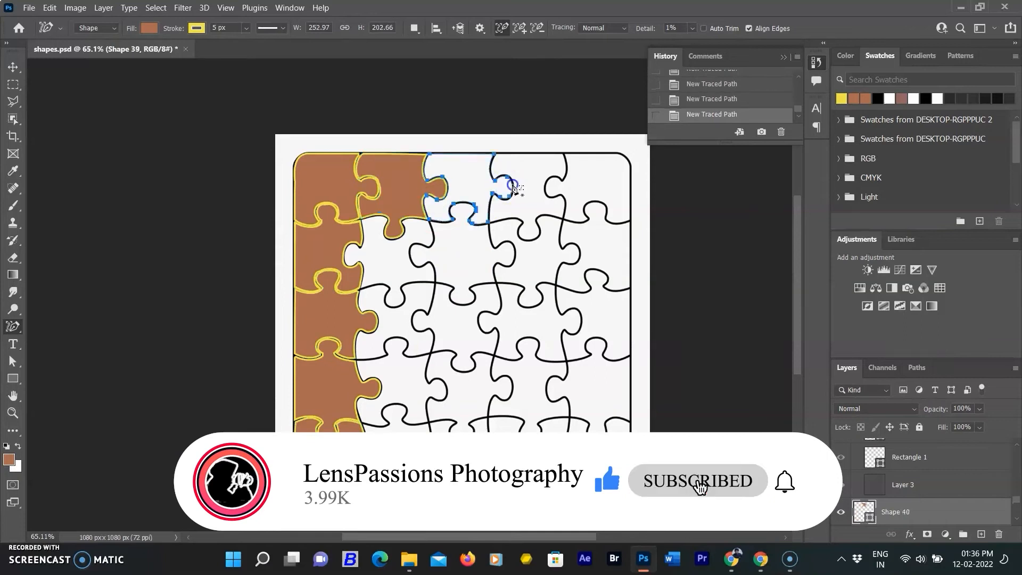
{"action": "left_click", "coordinate": [554, 193]}
{"action": "left_click", "coordinate": [513, 186]}
{"action": "left_click", "coordinate": [520, 229]}
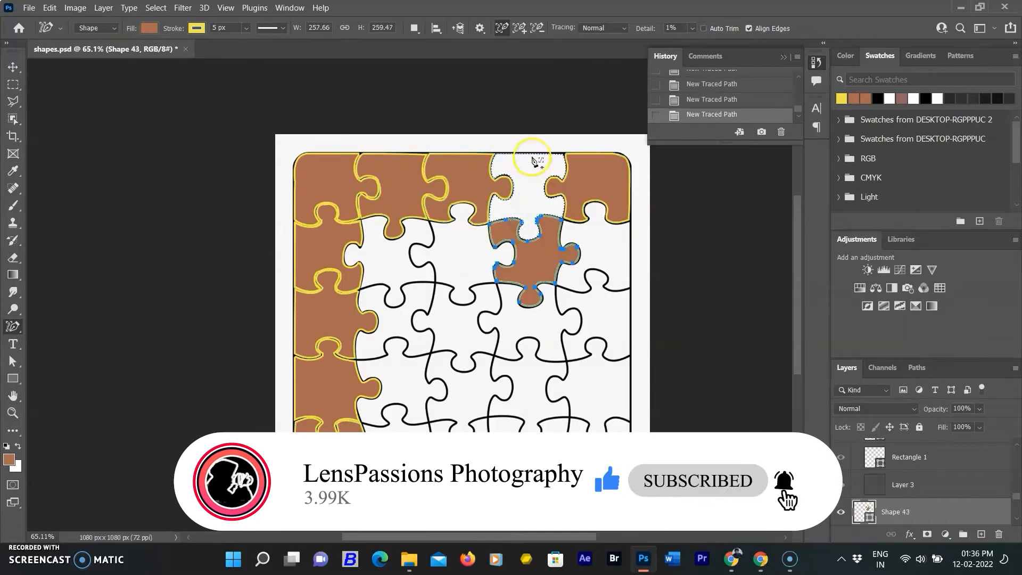
{"action": "left_click", "coordinate": [532, 159]}
Step: Trace the remaining second-row puzzle pieces and the middle piece of the third row
{"action": "left_click", "coordinate": [399, 264]}
{"action": "left_click", "coordinate": [480, 293]}
{"action": "left_click", "coordinate": [580, 288]}
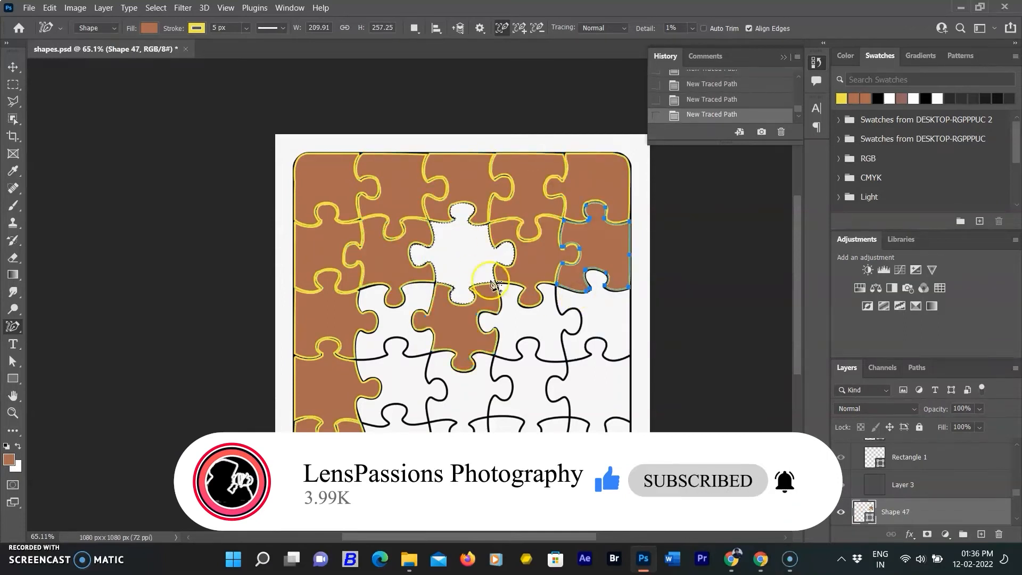
{"action": "left_click", "coordinate": [468, 219]}
{"action": "left_click", "coordinate": [465, 284]}
{"action": "left_click", "coordinate": [500, 264]}
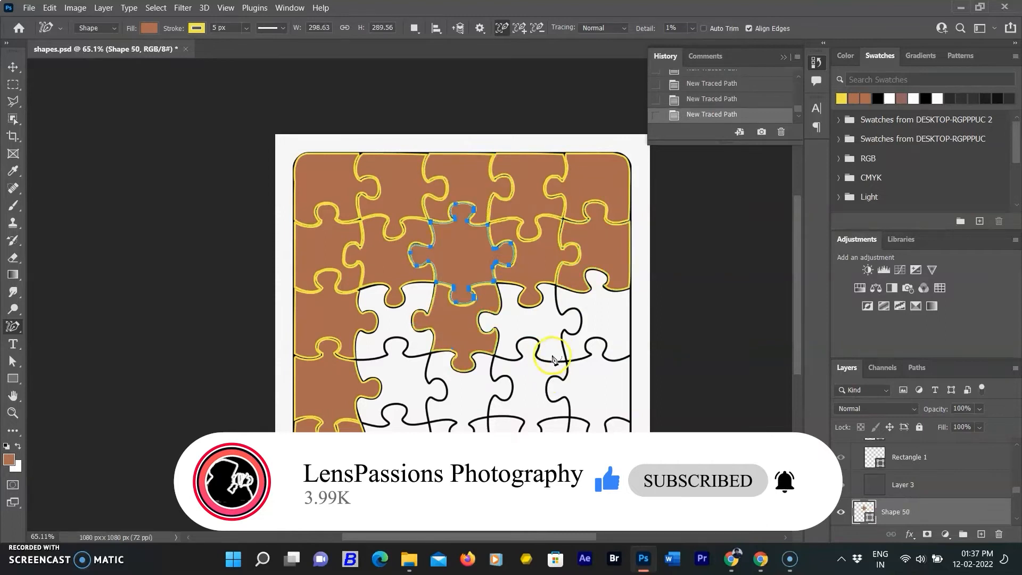
Step: Trace the remaining third-row puzzle pieces and the second piece of the fourth row
{"action": "left_click", "coordinate": [553, 356]}
{"action": "left_click", "coordinate": [604, 353]}
{"action": "left_click", "coordinate": [400, 345]}
{"action": "left_click", "coordinate": [398, 306]}
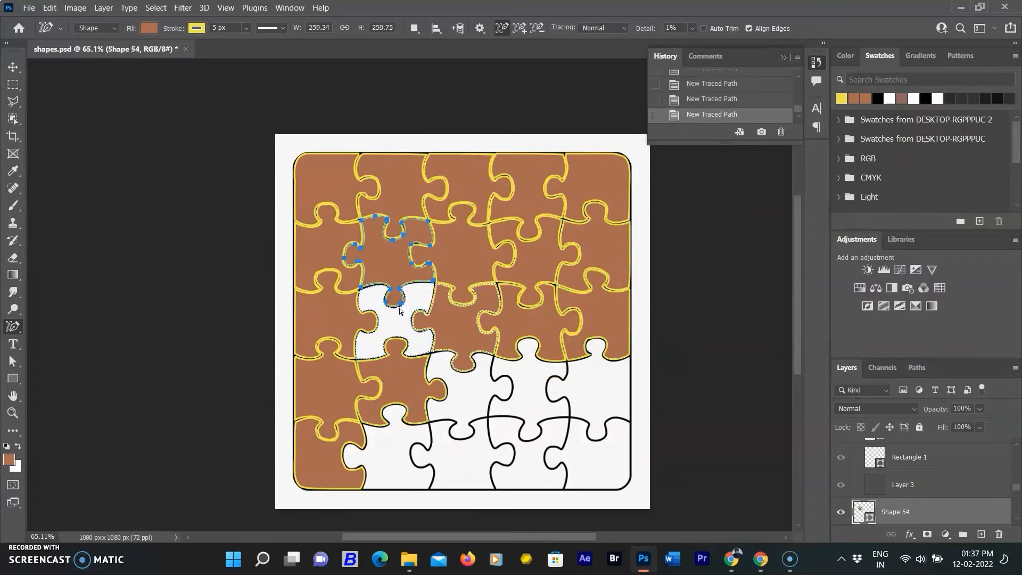
{"action": "left_click", "coordinate": [375, 326]}
{"action": "left_click", "coordinate": [420, 323]}
{"action": "left_click", "coordinate": [399, 311]}
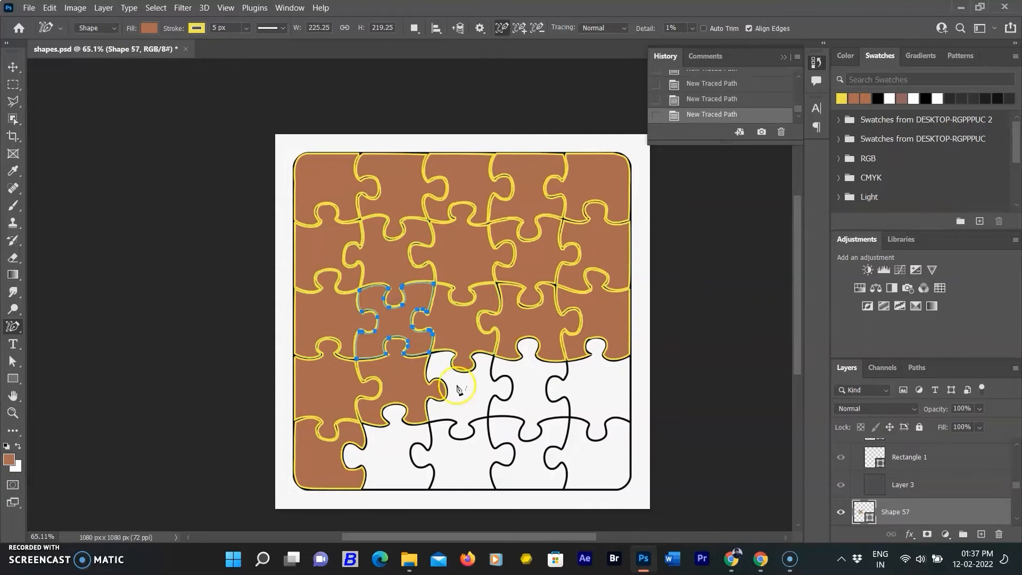
Step: Trace the last three fourth-row pieces and the remaining bottom-row pieces of the puzzle
{"action": "left_click", "coordinate": [458, 389]}
{"action": "left_click", "coordinate": [552, 392]}
{"action": "left_click", "coordinate": [598, 428]}
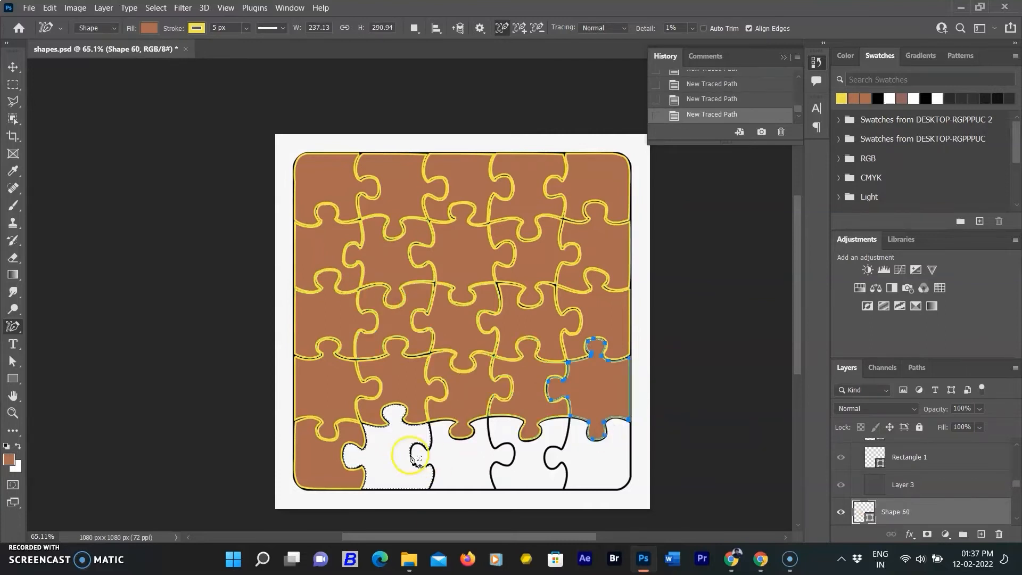
{"action": "left_click", "coordinate": [418, 452]}
{"action": "left_click", "coordinate": [373, 457]}
{"action": "left_click", "coordinate": [533, 462]}
{"action": "left_click", "coordinate": [630, 466]}
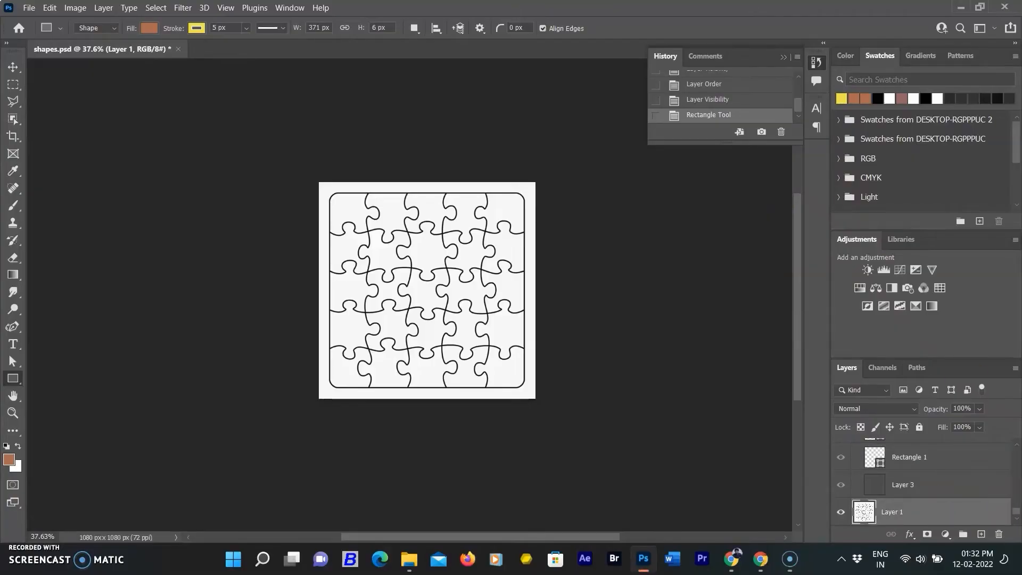
Step: Enable the Content-Aware Tracing Tool in the Technology Previews preferences
{"action": "left_click", "coordinate": [54, 11]}
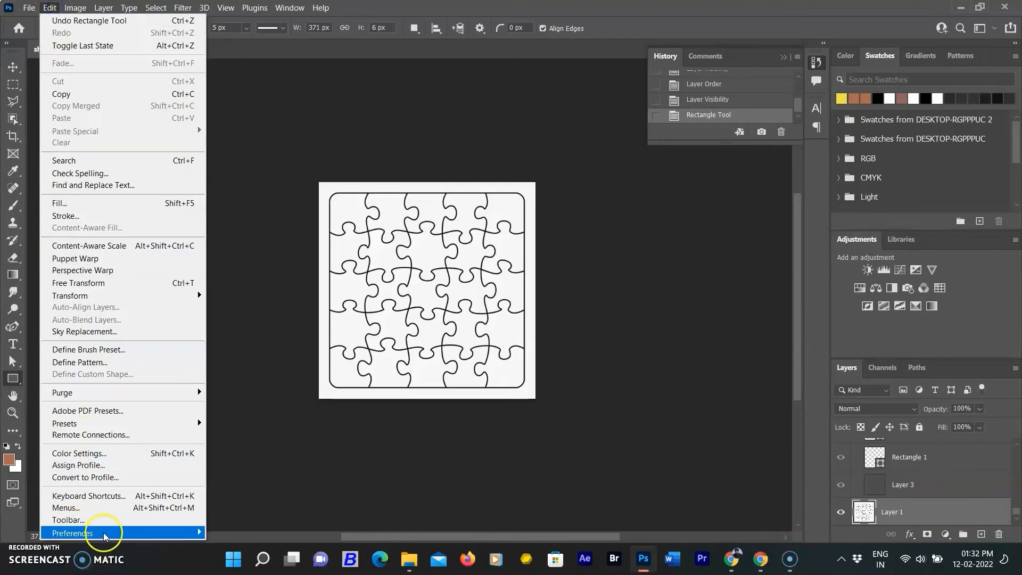
{"action": "mouse_move", "coordinate": [107, 534]}
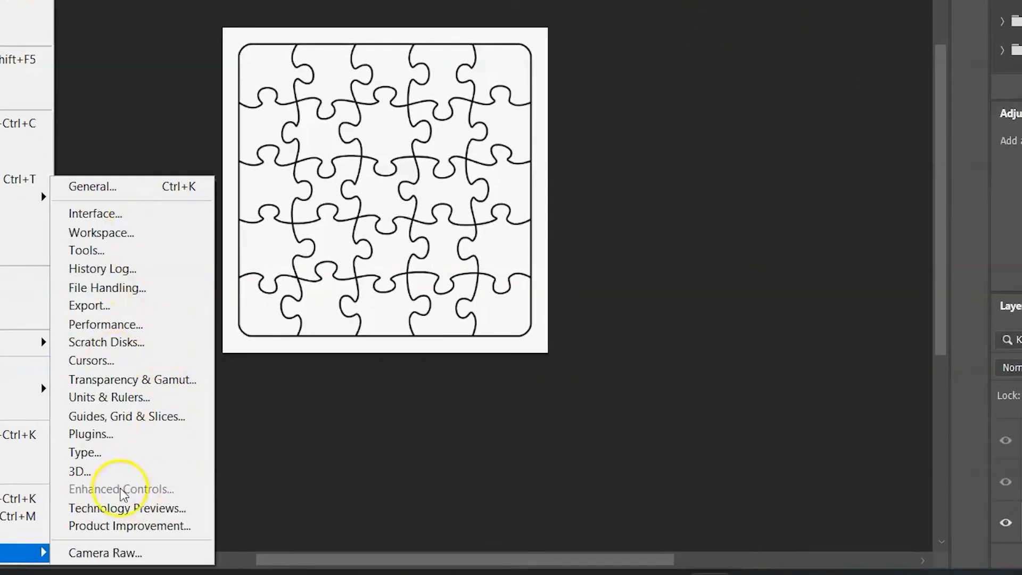
{"action": "left_click", "coordinate": [128, 509]}
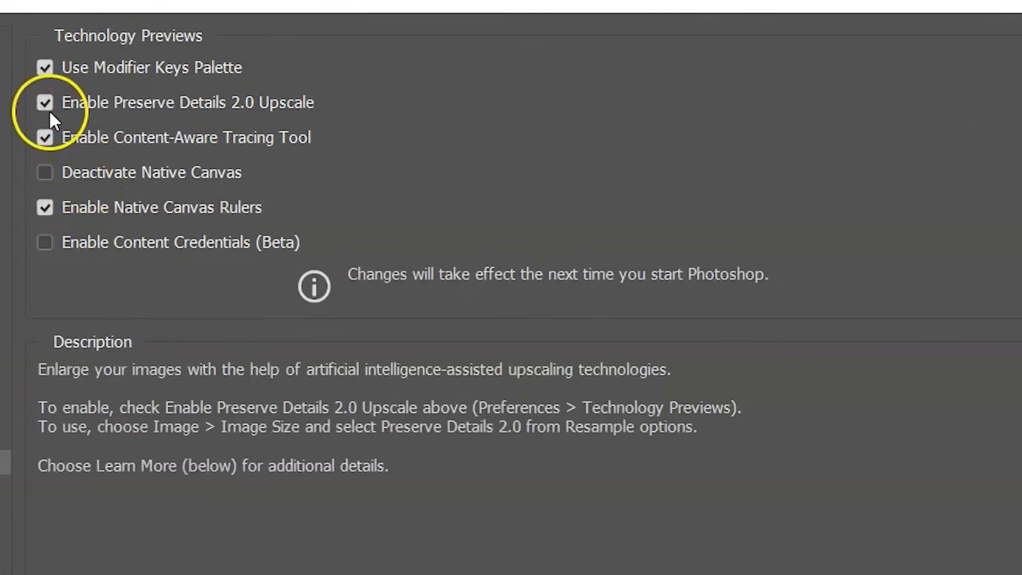
{"action": "left_click", "coordinate": [46, 134]}
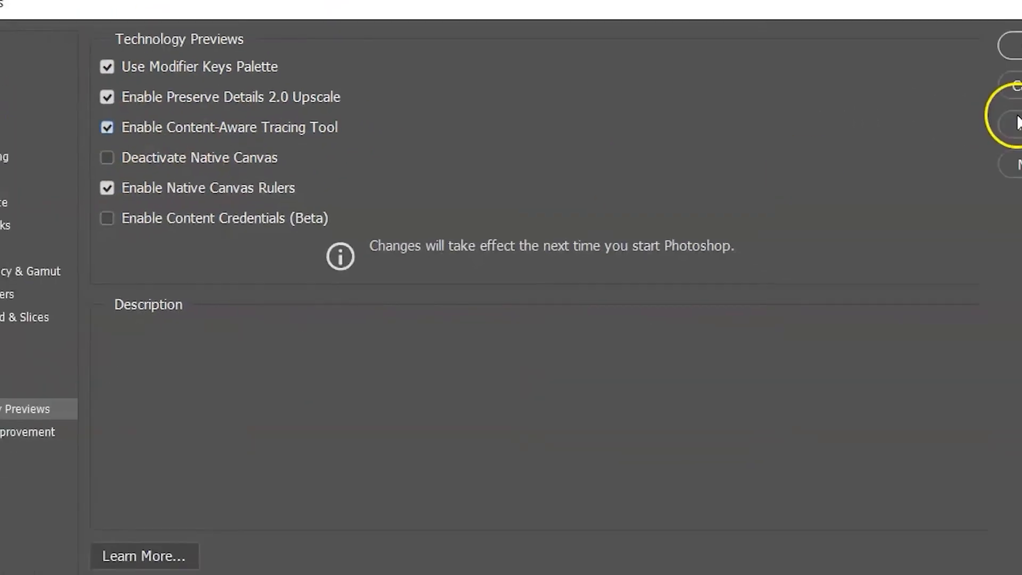
{"action": "left_click", "coordinate": [1014, 45]}
Step: Choose the Content-Aware Tracing Tool from the pen tools and set its mode to Shape
{"action": "right_click", "coordinate": [21, 331]}
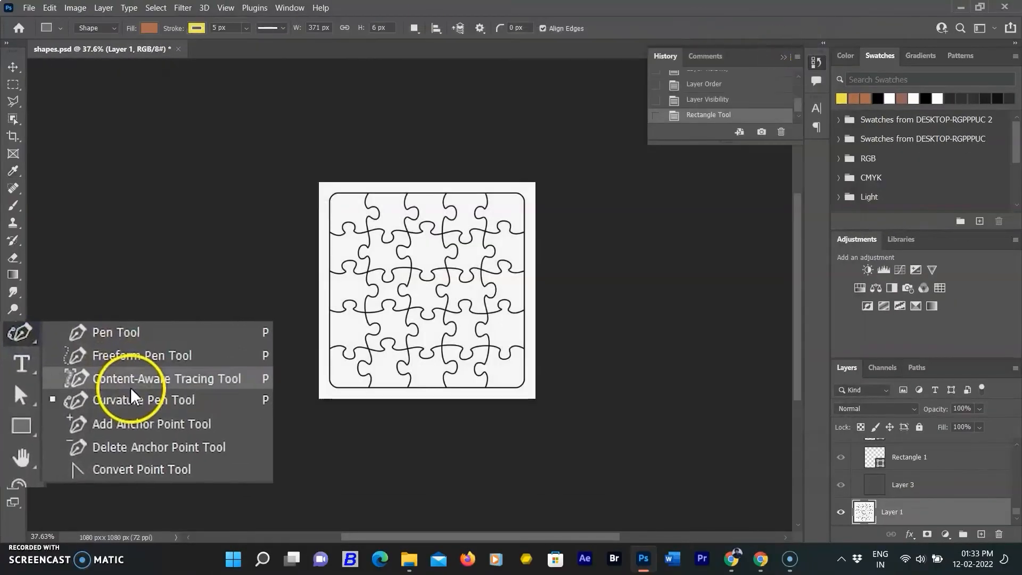
{"action": "left_click", "coordinate": [175, 378]}
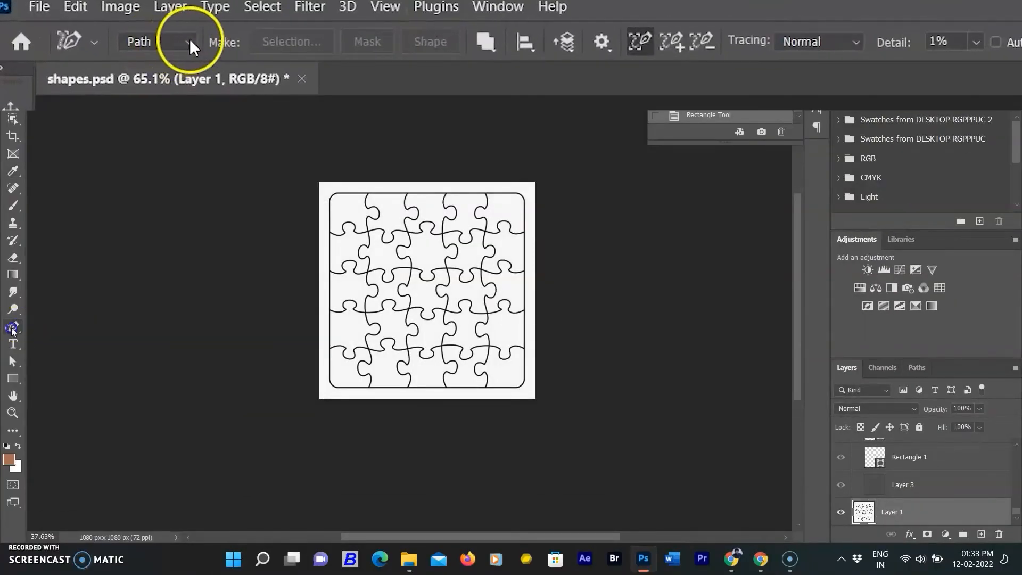
{"action": "left_click", "coordinate": [190, 40]}
{"action": "left_click", "coordinate": [180, 58]}
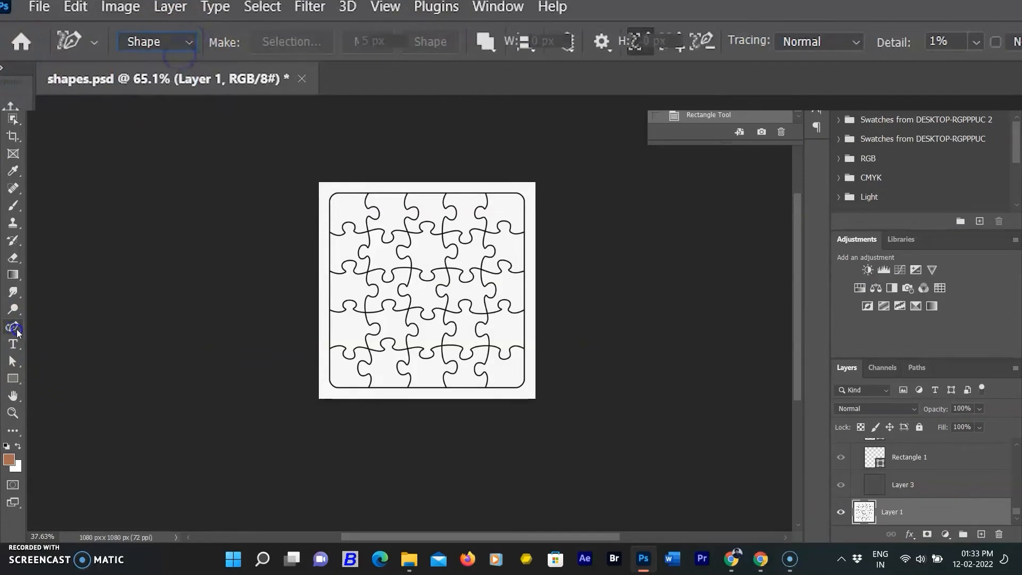
{"action": "right_click", "coordinate": [15, 328]}
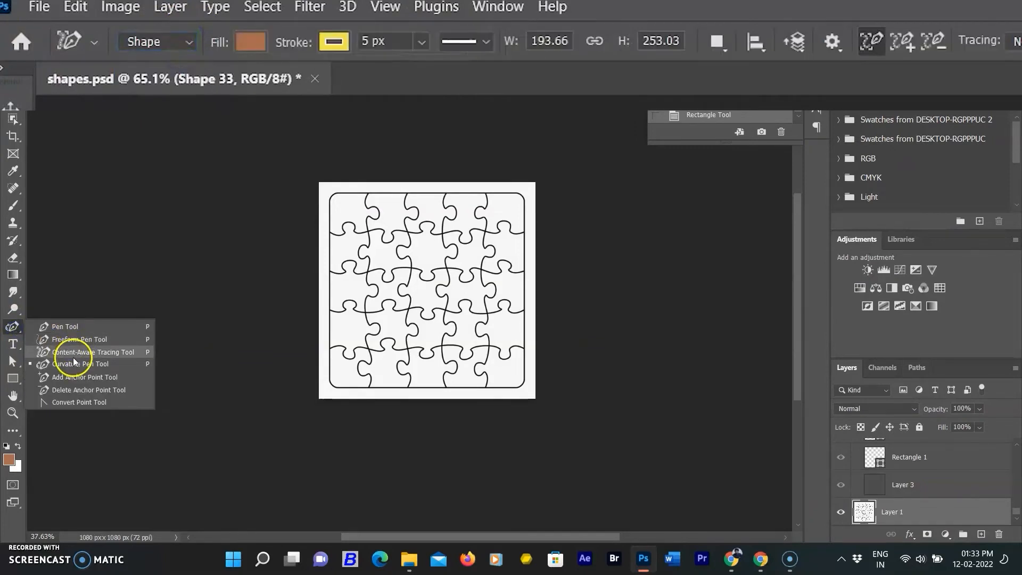
{"action": "left_click", "coordinate": [94, 353]}
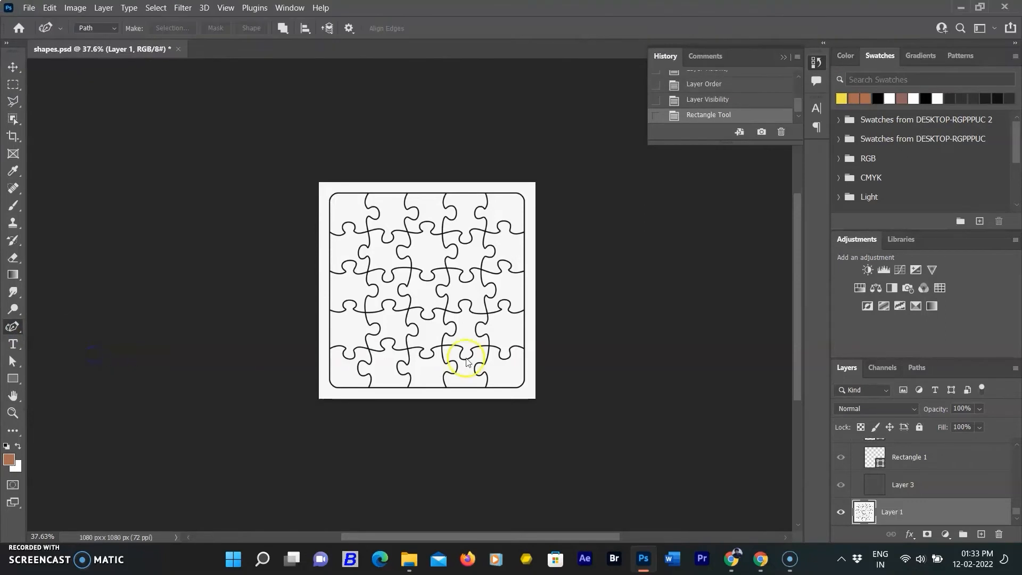
Step: Trace the second-row piece in the puzzle's left column with the Content-Aware Tracing Tool
{"action": "left_click", "coordinate": [352, 228]}
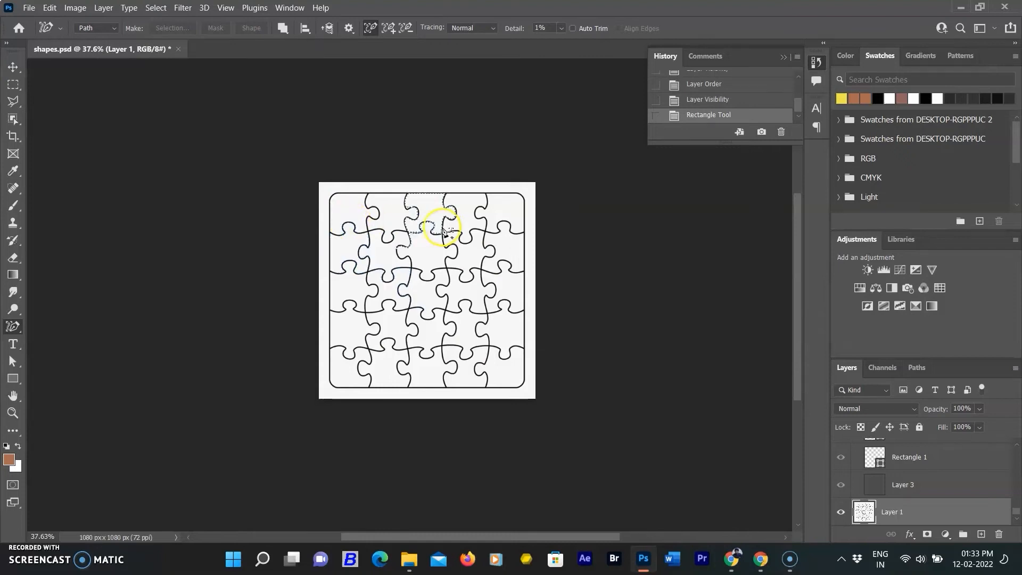
{"action": "left_click", "coordinate": [345, 229]}
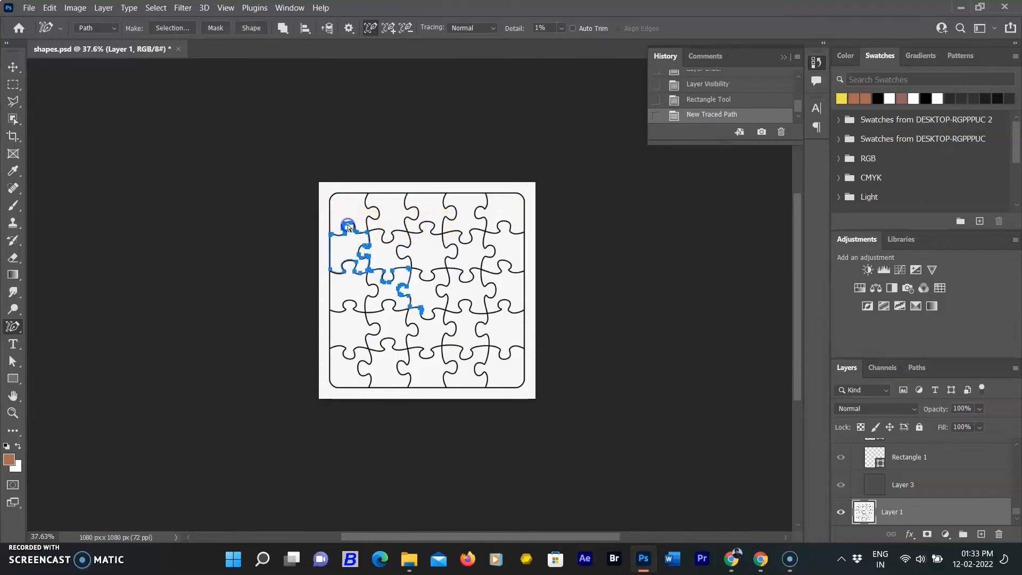
{"action": "left_click", "coordinate": [328, 209]}
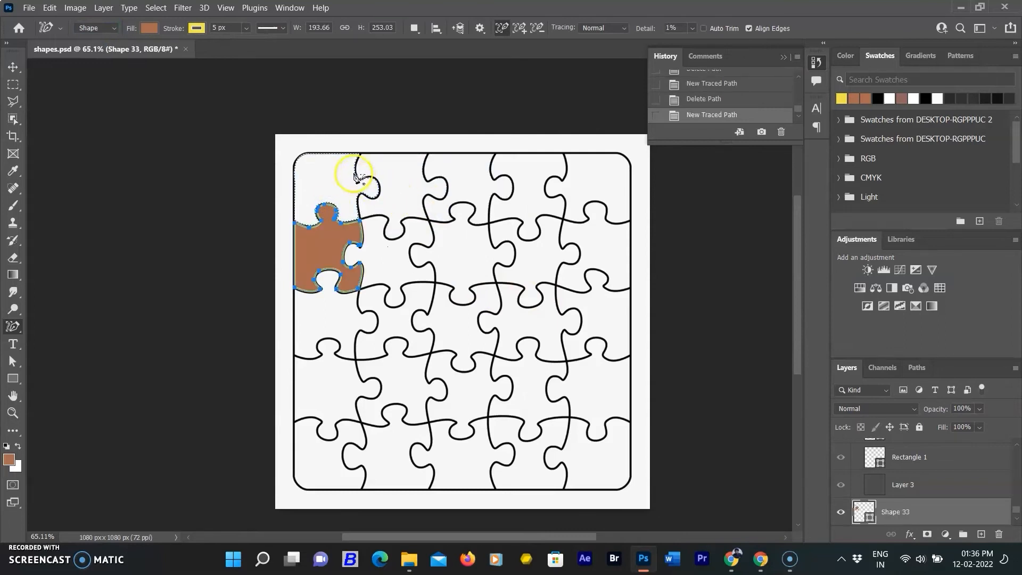
Step: Trace the top-left corner piece and the three lower pieces of the left column as filled shapes
{"action": "left_click", "coordinate": [360, 171]}
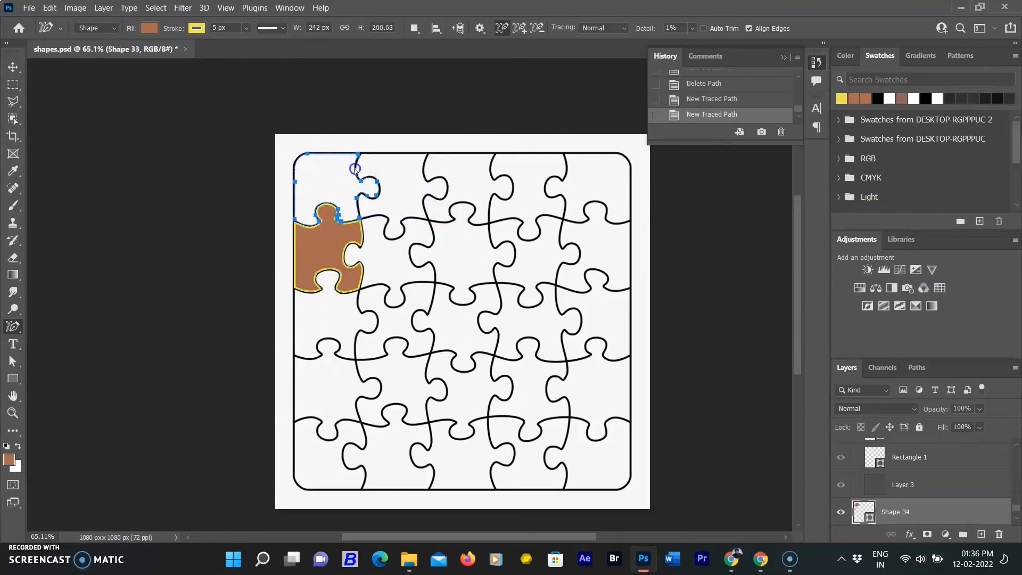
{"action": "left_click", "coordinate": [329, 345]}
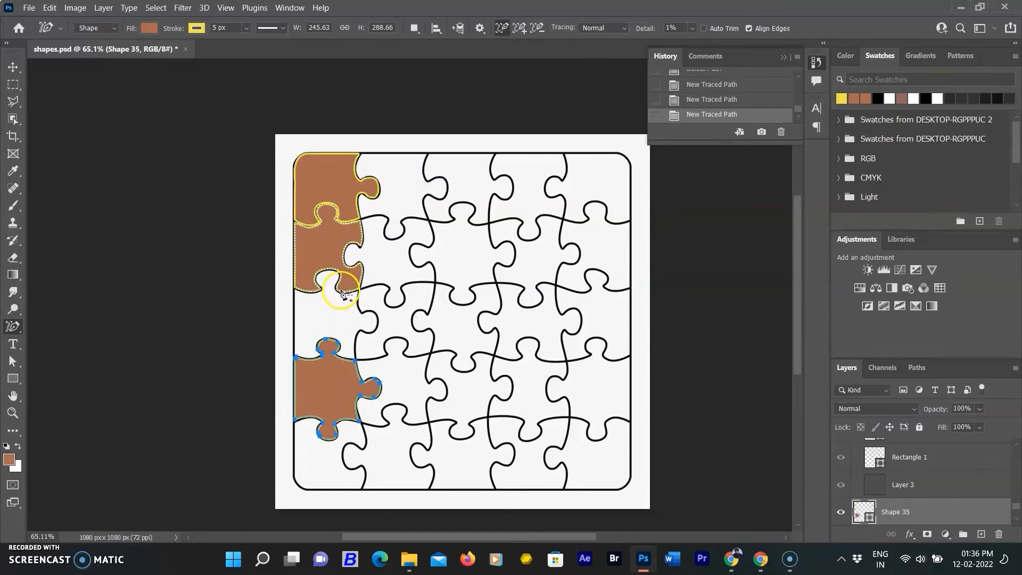
{"action": "left_click", "coordinate": [343, 292]}
{"action": "left_click", "coordinate": [340, 296]}
{"action": "left_click", "coordinate": [335, 486]}
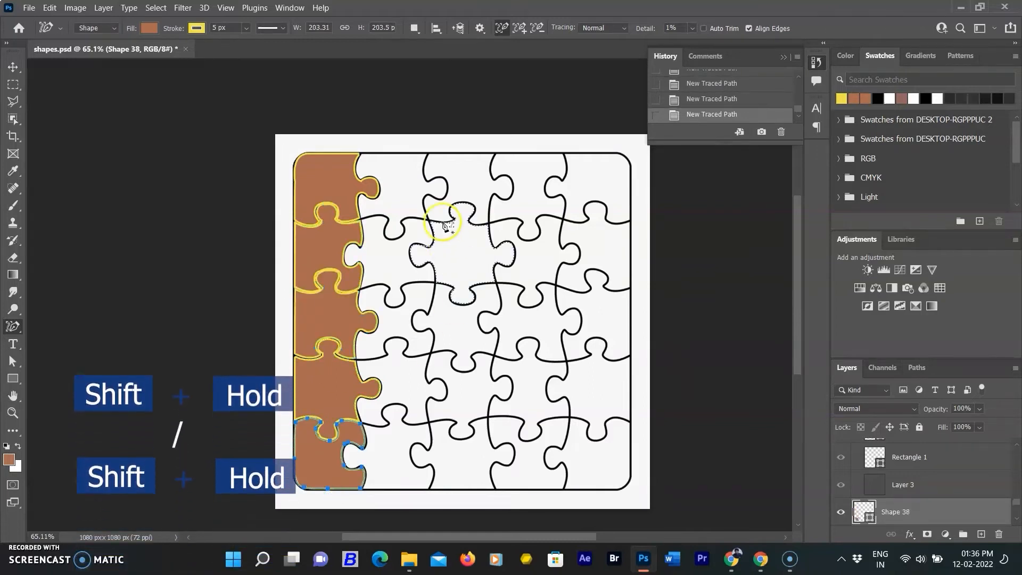
Step: Trace the other four top-row pieces and the fourth piece of the second row
{"action": "left_click", "coordinate": [420, 207]}
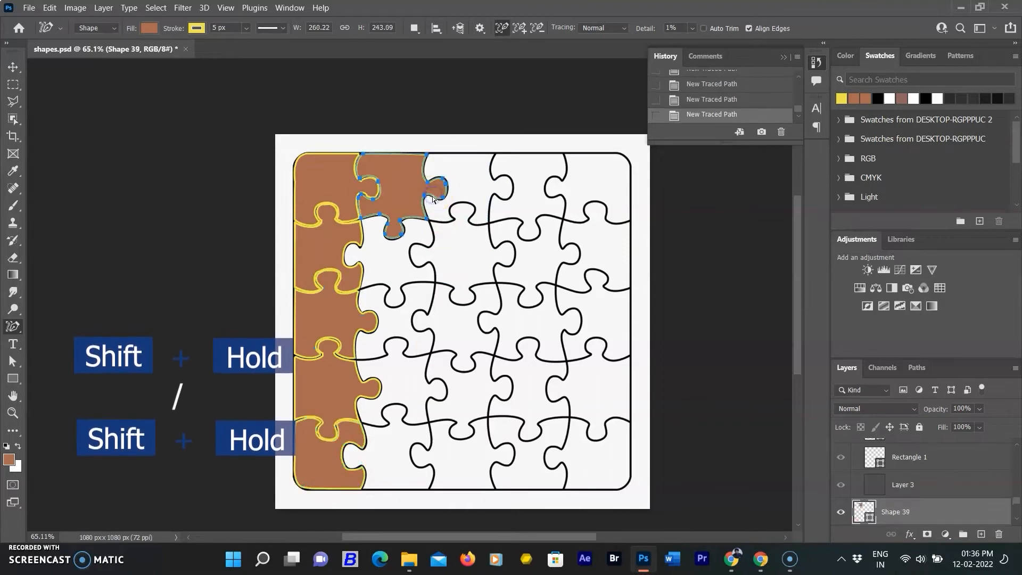
{"action": "left_click", "coordinate": [512, 186]}
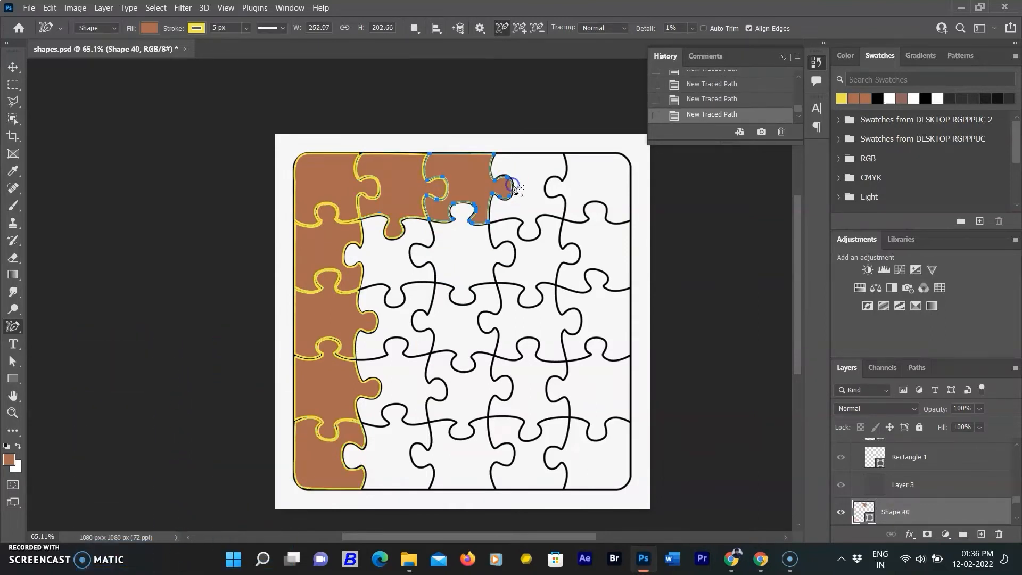
{"action": "left_click", "coordinate": [549, 194]}
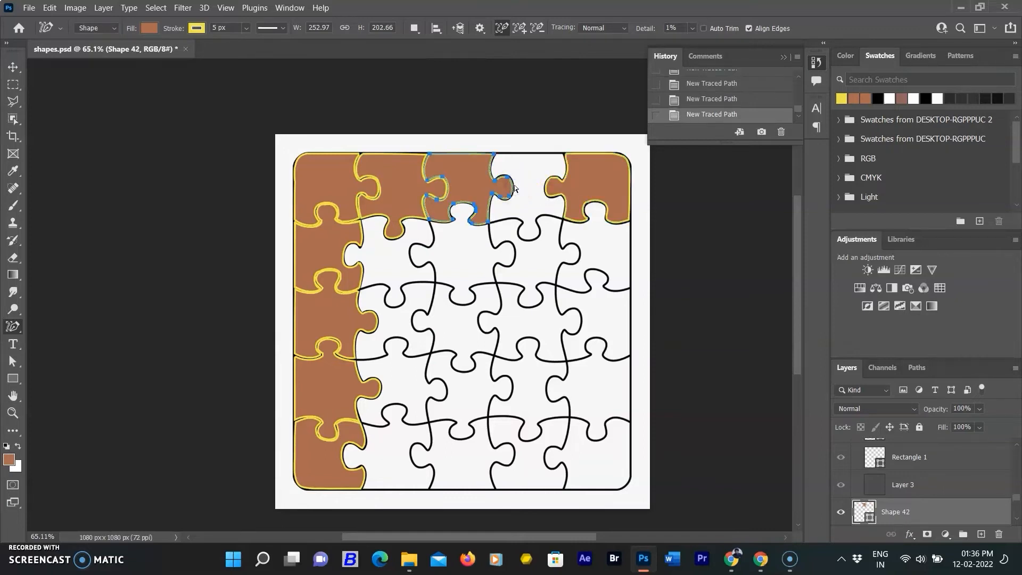
{"action": "left_click", "coordinate": [519, 220]}
{"action": "left_click", "coordinate": [534, 160]}
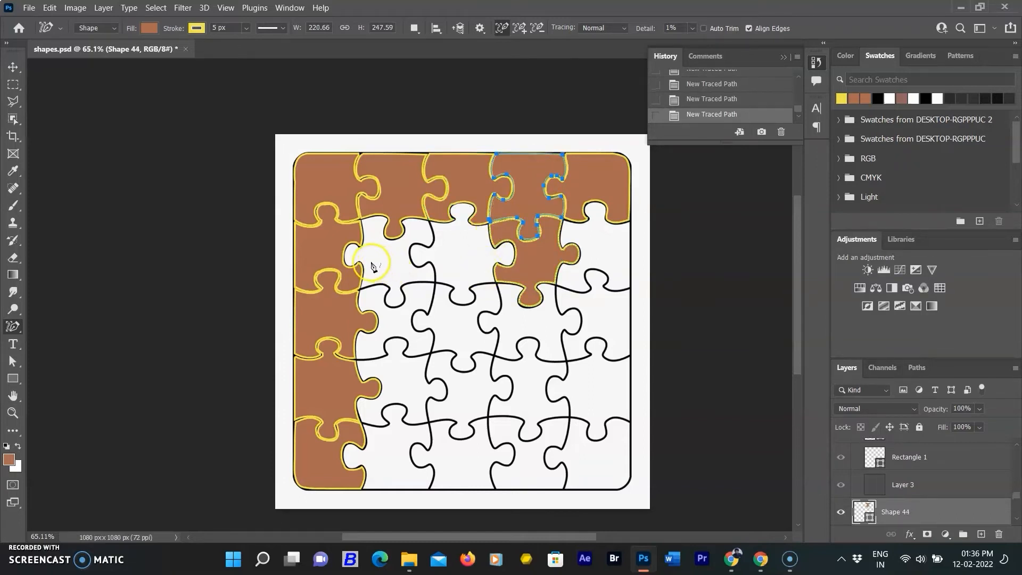
Step: Trace the second and fifth pieces of the second row and the middle piece of the third row
{"action": "left_click", "coordinate": [400, 283]}
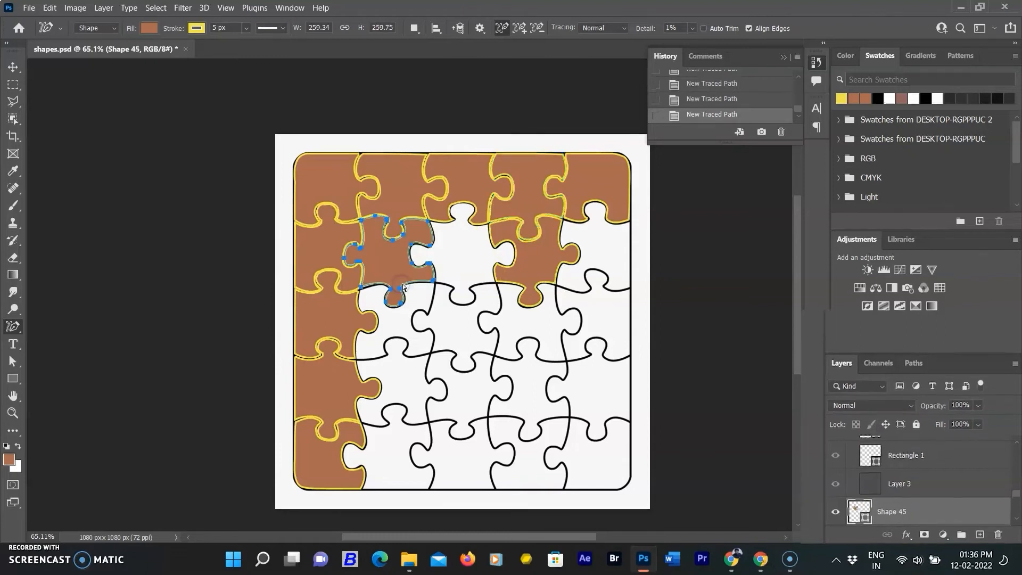
{"action": "left_click", "coordinate": [467, 290]}
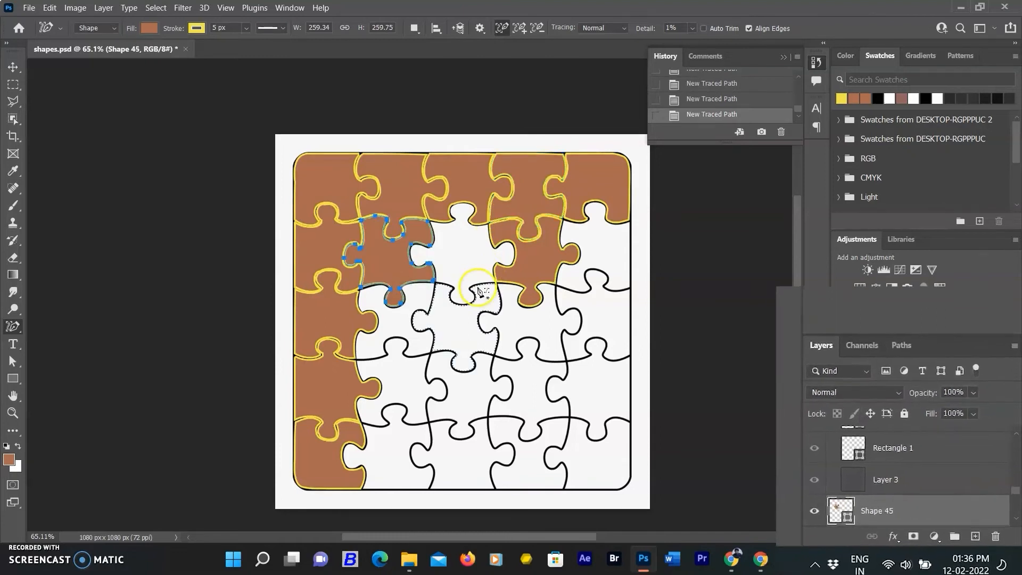
{"action": "left_click", "coordinate": [581, 294]}
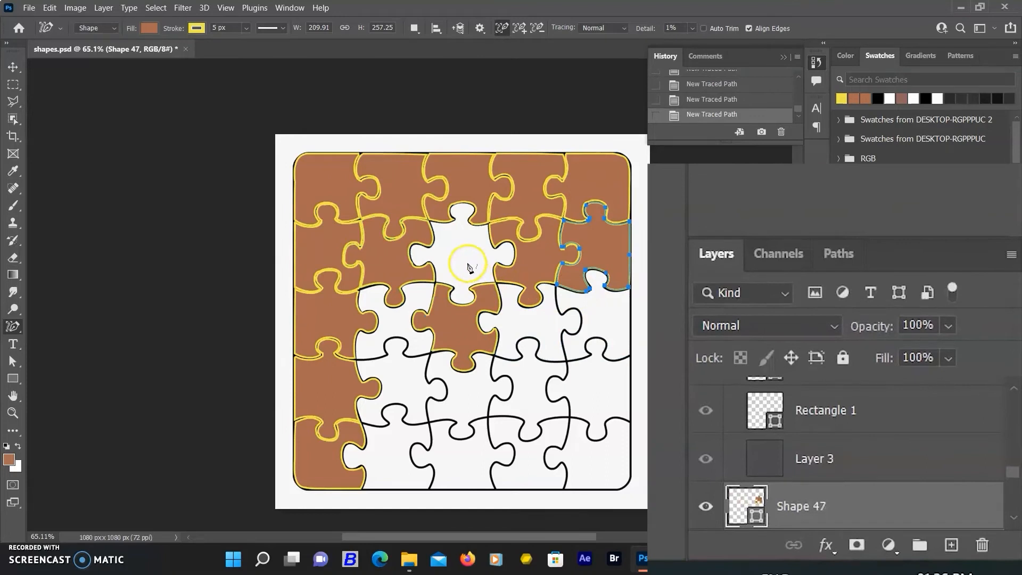
{"action": "left_click", "coordinate": [472, 221]}
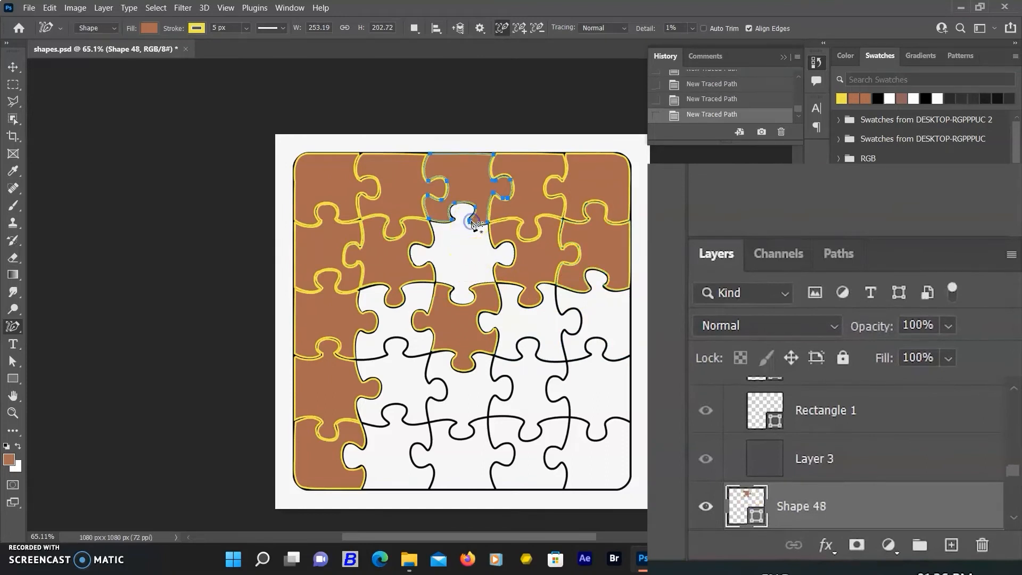
{"action": "left_click", "coordinate": [479, 293]}
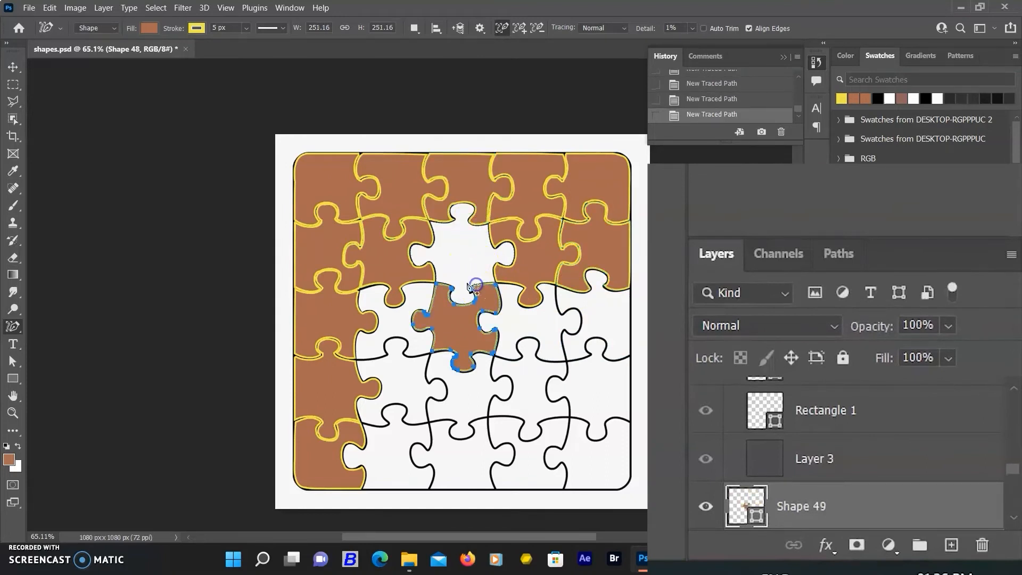
Step: Trace the middle second-row piece, the last two third-row pieces and the second fourth-row piece
{"action": "left_click", "coordinate": [502, 265]}
{"action": "left_click", "coordinate": [546, 361]}
{"action": "left_click", "coordinate": [598, 347]}
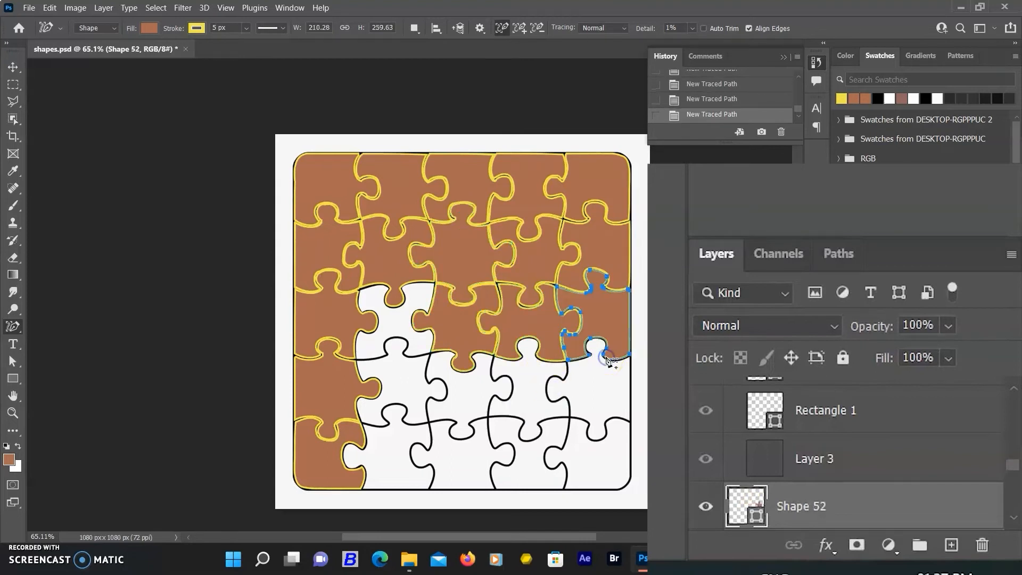
{"action": "left_click", "coordinate": [401, 345]}
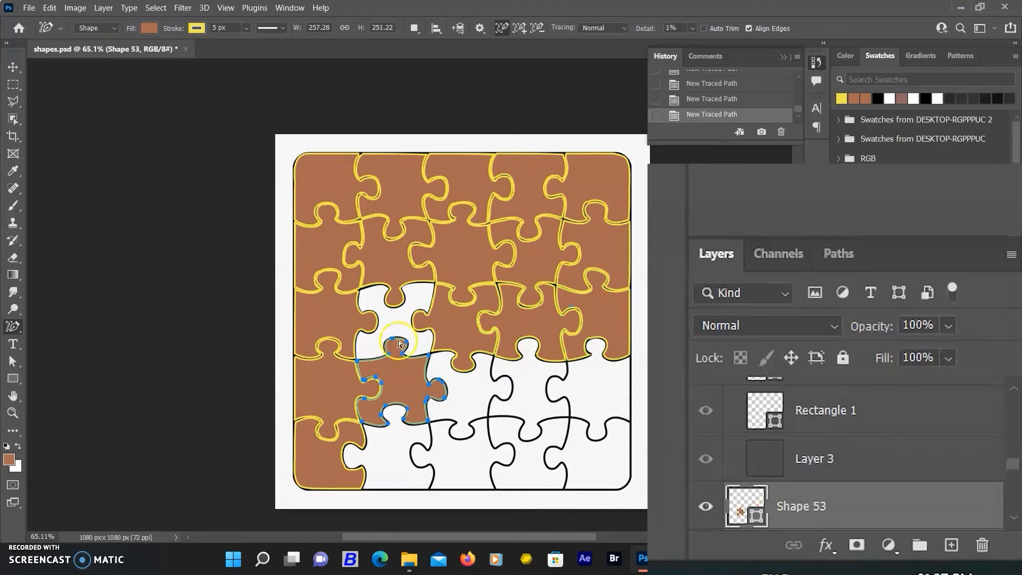
Step: Trace the second piece of the third row as a filled shape, retracing its upper, left and right neighbours
{"action": "left_click", "coordinate": [397, 305]}
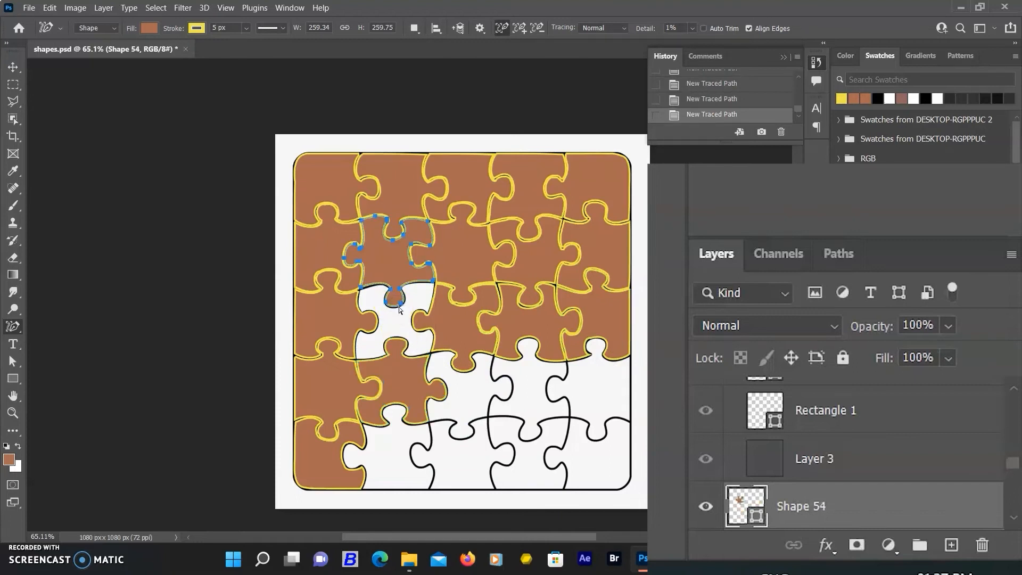
{"action": "left_click", "coordinate": [377, 323]}
{"action": "left_click", "coordinate": [415, 325]}
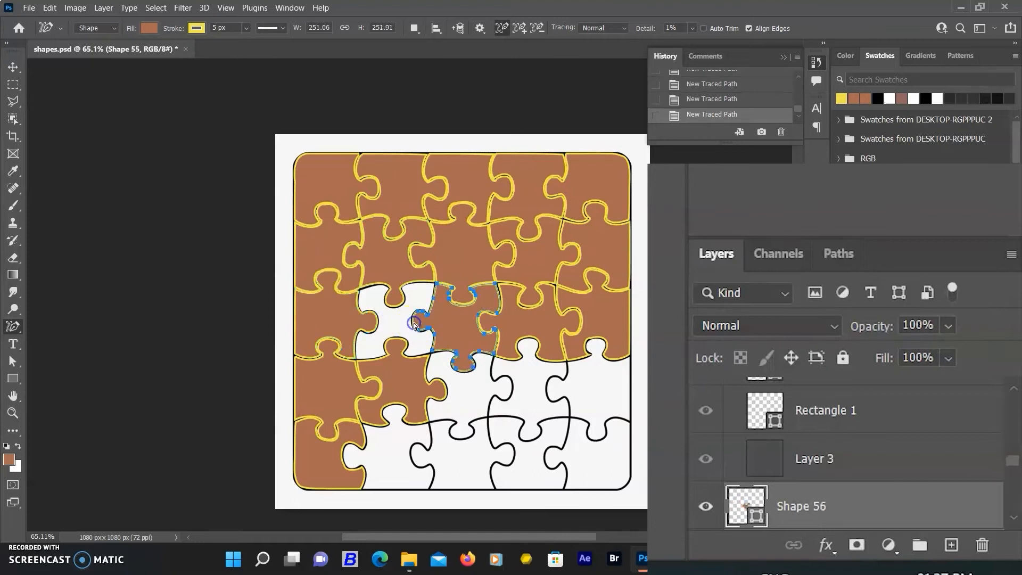
{"action": "left_click", "coordinate": [397, 308]}
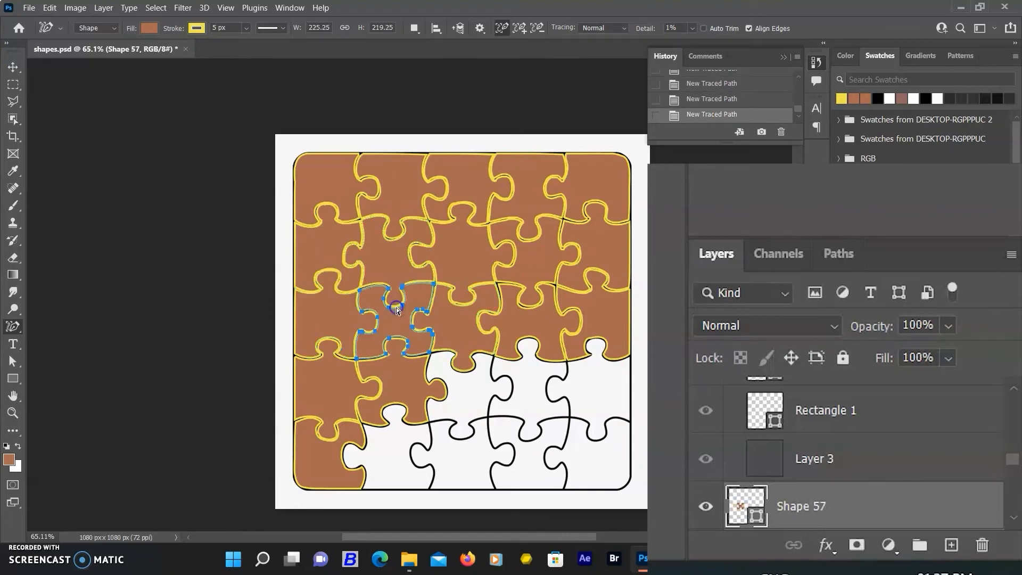
Step: Trace the last three pieces of the fourth row and the four remaining bottom-row pieces as filled shapes
{"action": "left_click", "coordinate": [453, 385]}
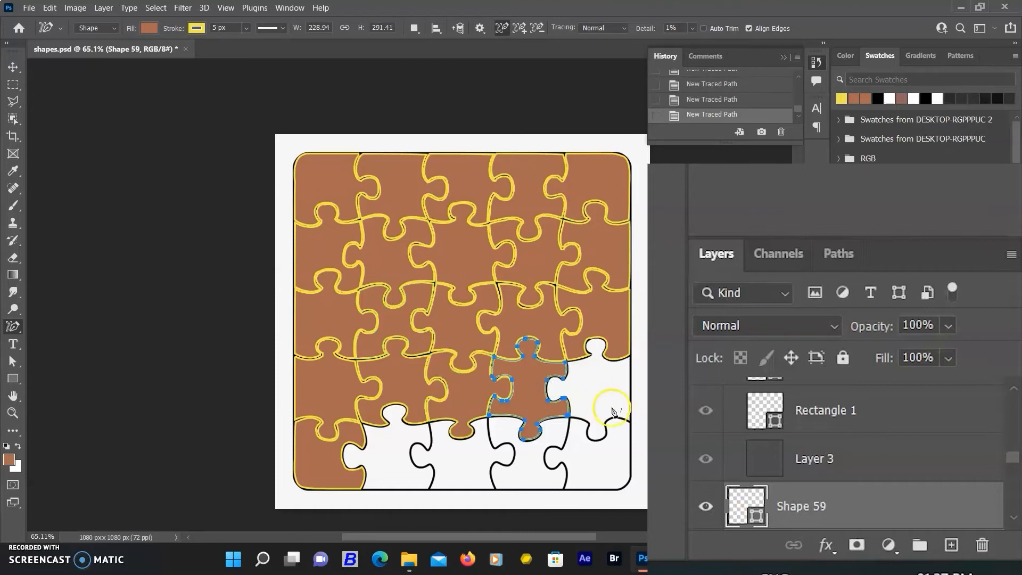
{"action": "left_click", "coordinate": [607, 434]}
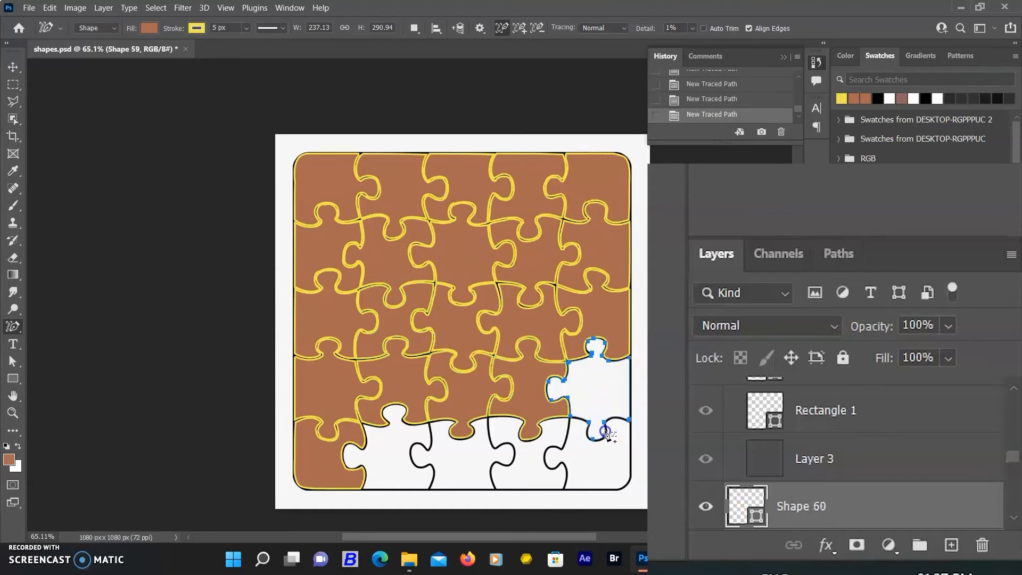
{"action": "left_click", "coordinate": [417, 457]}
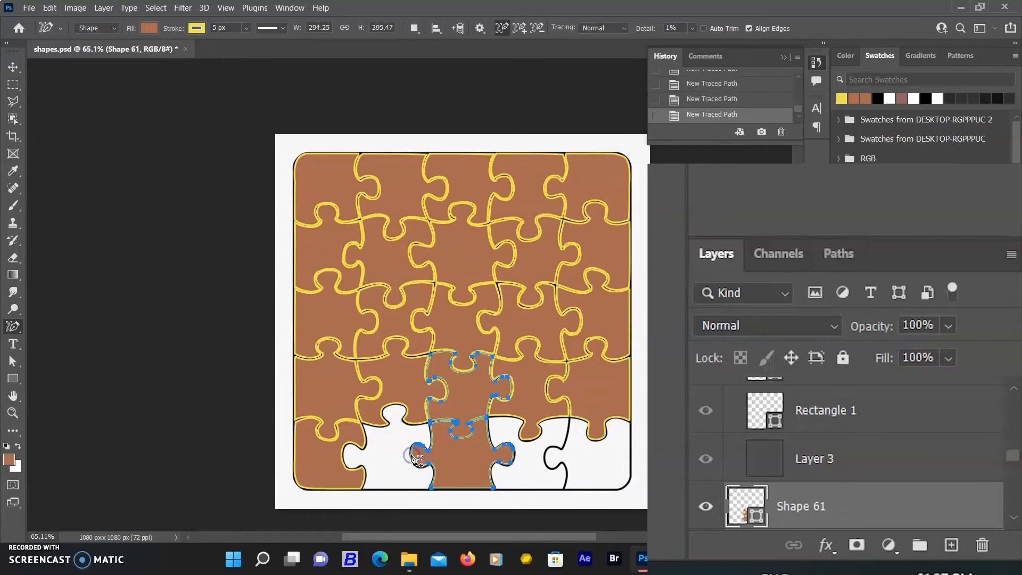
{"action": "left_click", "coordinate": [344, 459]}
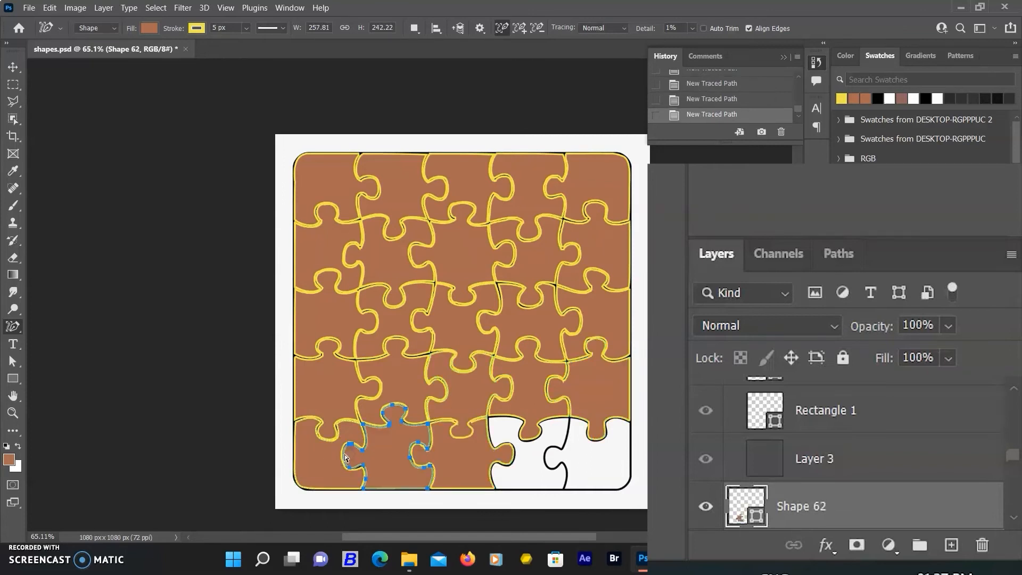
{"action": "left_click", "coordinate": [566, 474]}
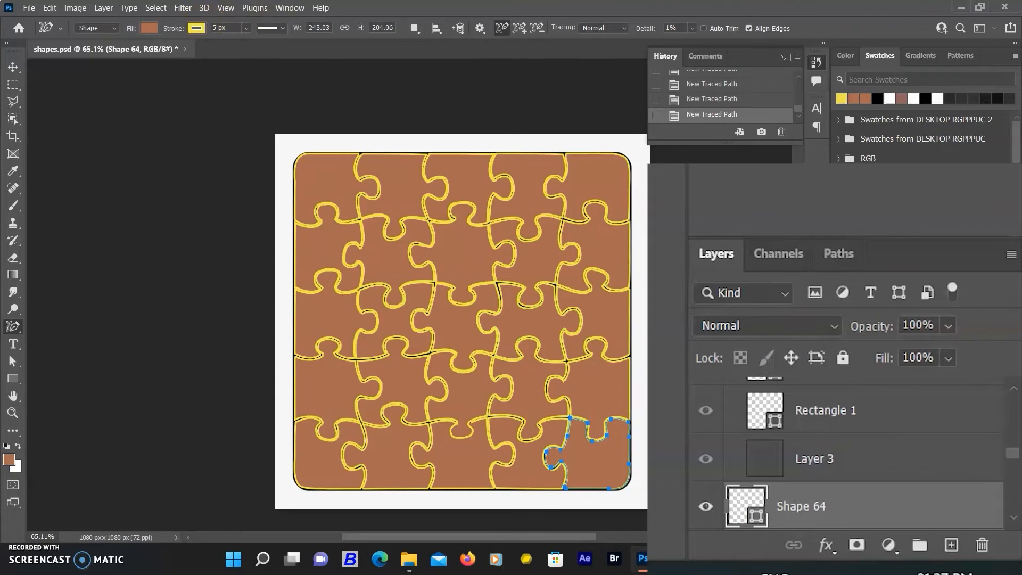
Step: Give all the traced piece layers, Shape 33 through Shape 64, a black stroke and a yellow fill
{"action": "scroll", "coordinate": [807, 382], "scroll_direction": "down", "scroll_amount": 4}
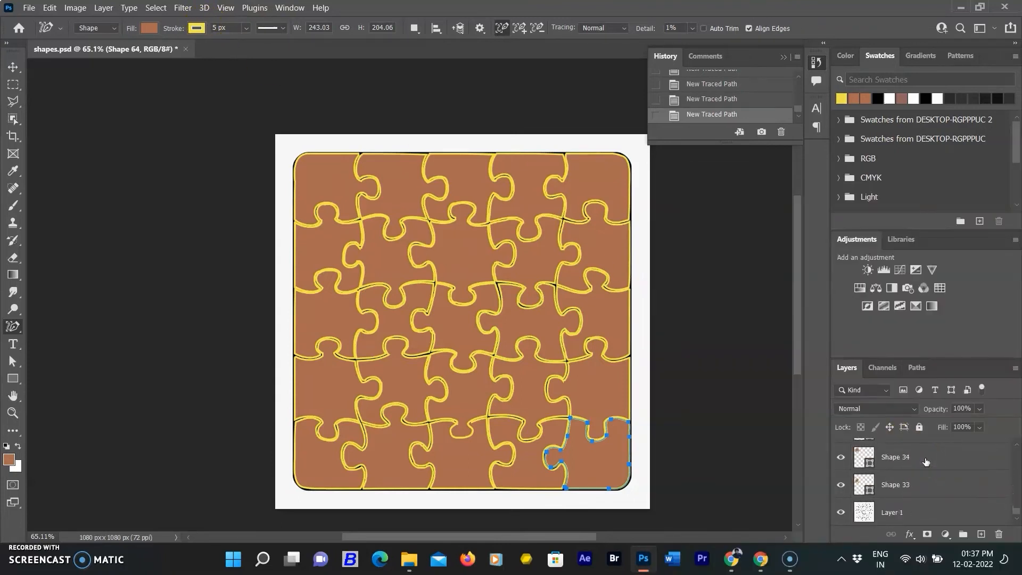
{"action": "left_click", "coordinate": [934, 481]}
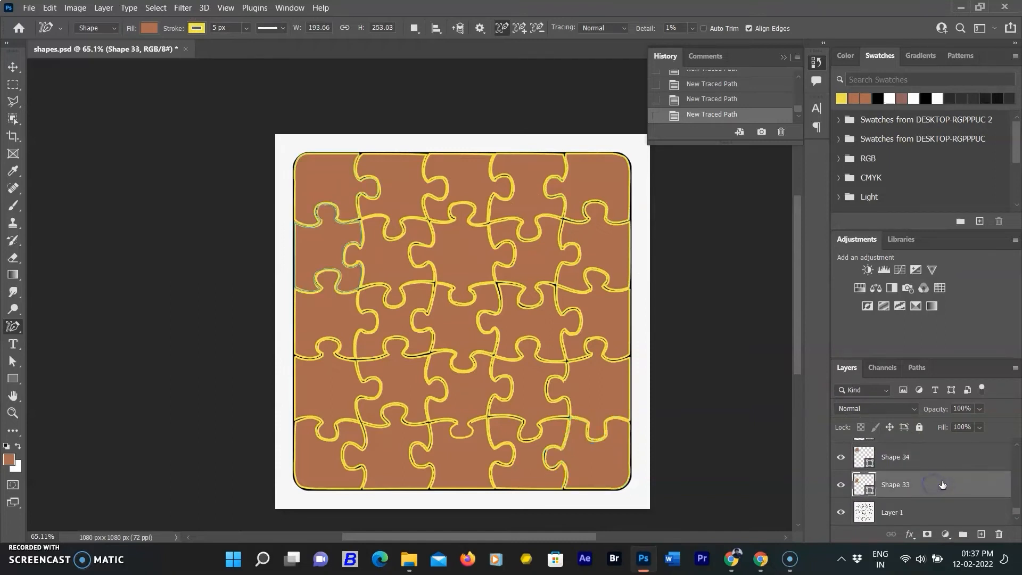
{"action": "left_click_drag", "start_coordinate": [1014, 510], "coordinate": [1018, 481]}
{"action": "left_click", "coordinate": [964, 466], "text": "shift"}
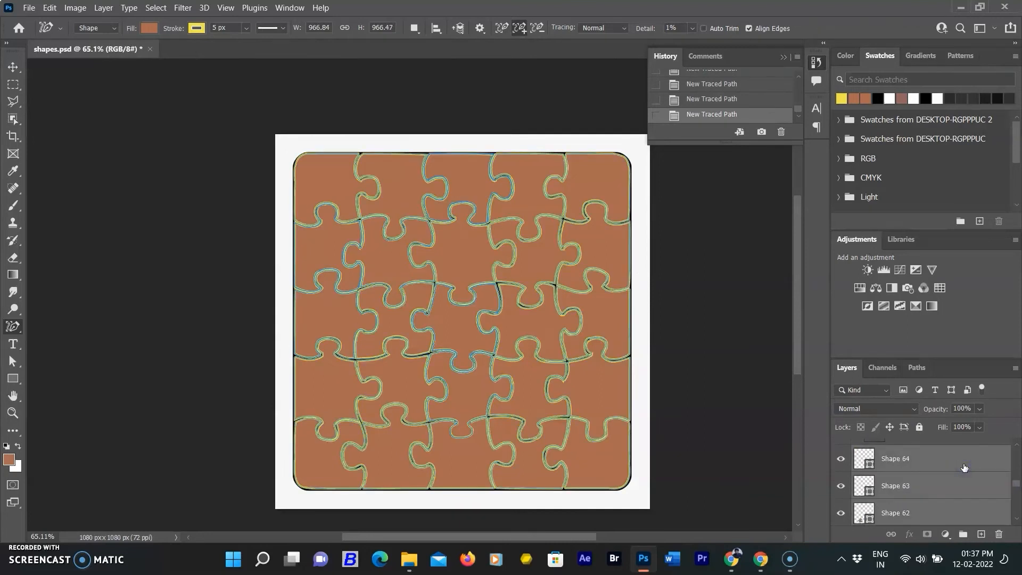
{"action": "left_click", "coordinate": [197, 28]}
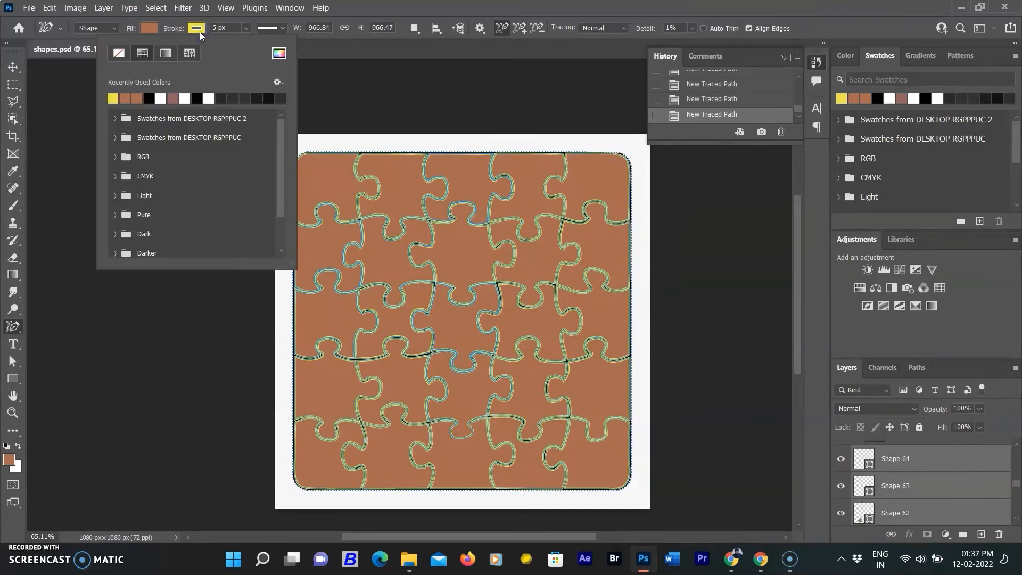
{"action": "left_click", "coordinate": [150, 97]}
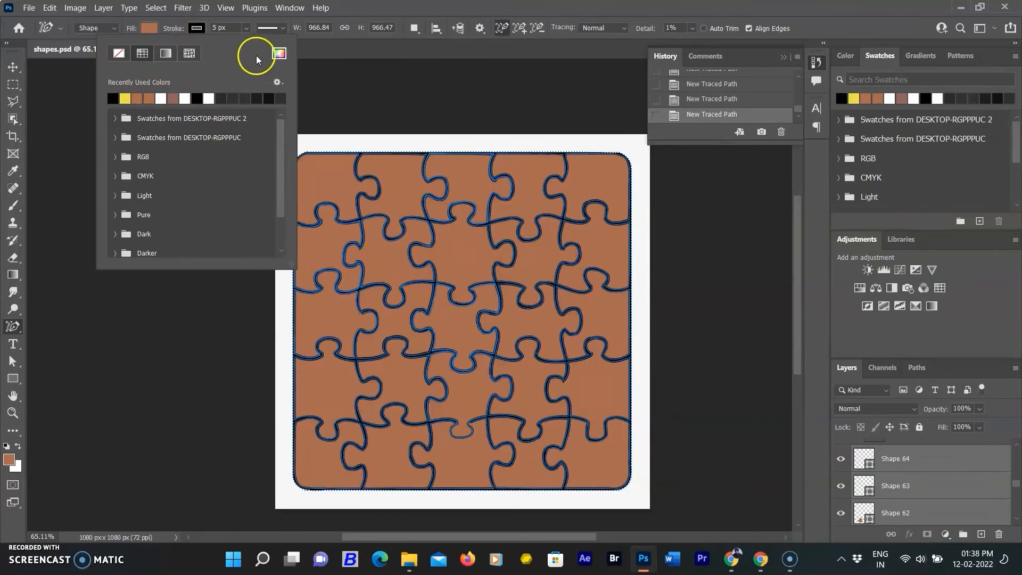
{"action": "left_click", "coordinate": [165, 232]}
{"action": "left_click", "coordinate": [149, 28]}
{"action": "left_click", "coordinate": [65, 98]}
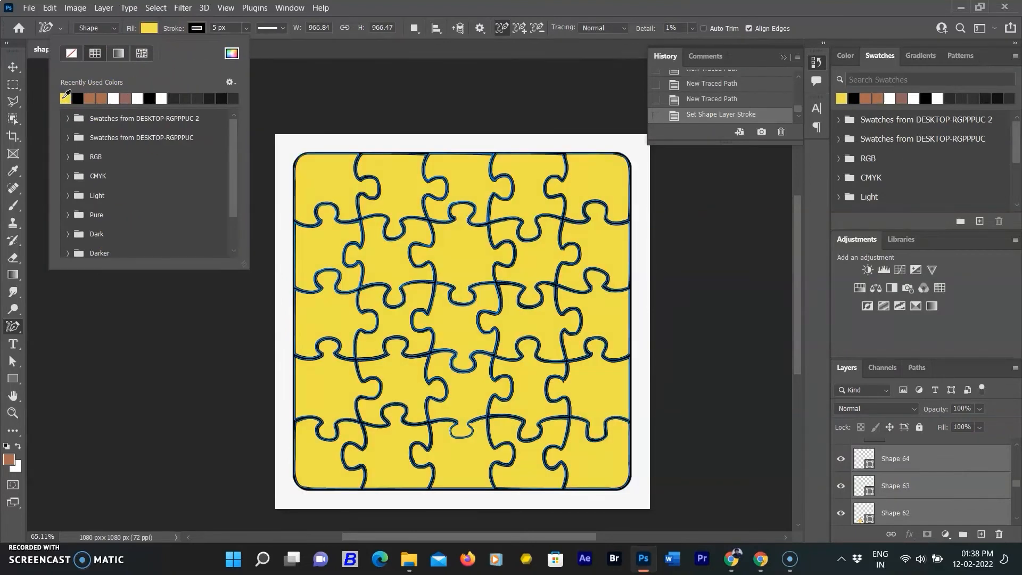
Step: Move the lower puzzle pieces out of the grid individually and return them to their original places
{"action": "left_click_drag", "start_coordinate": [608, 461], "coordinate": [660, 453]}
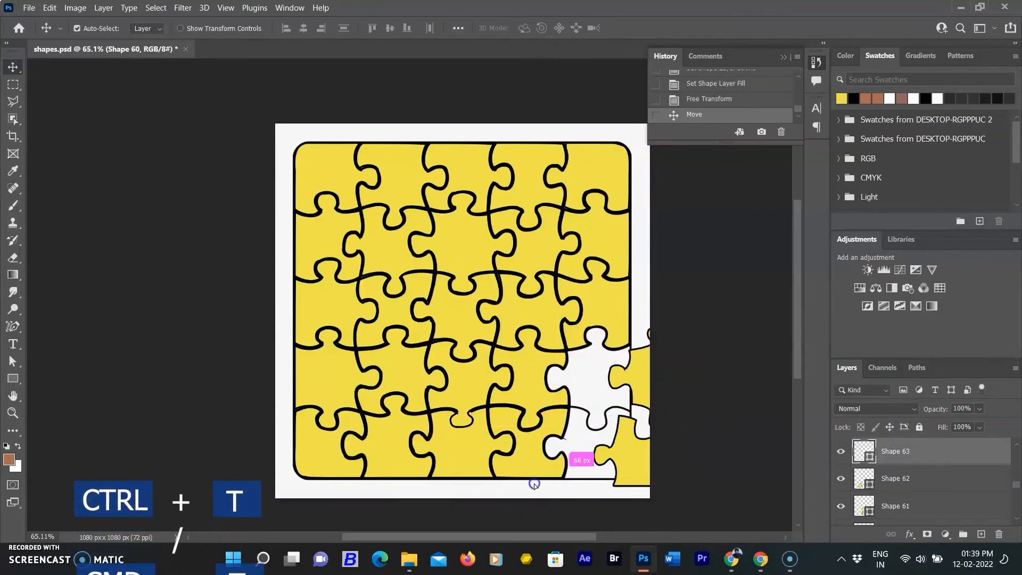
{"action": "left_click", "coordinate": [410, 458]}
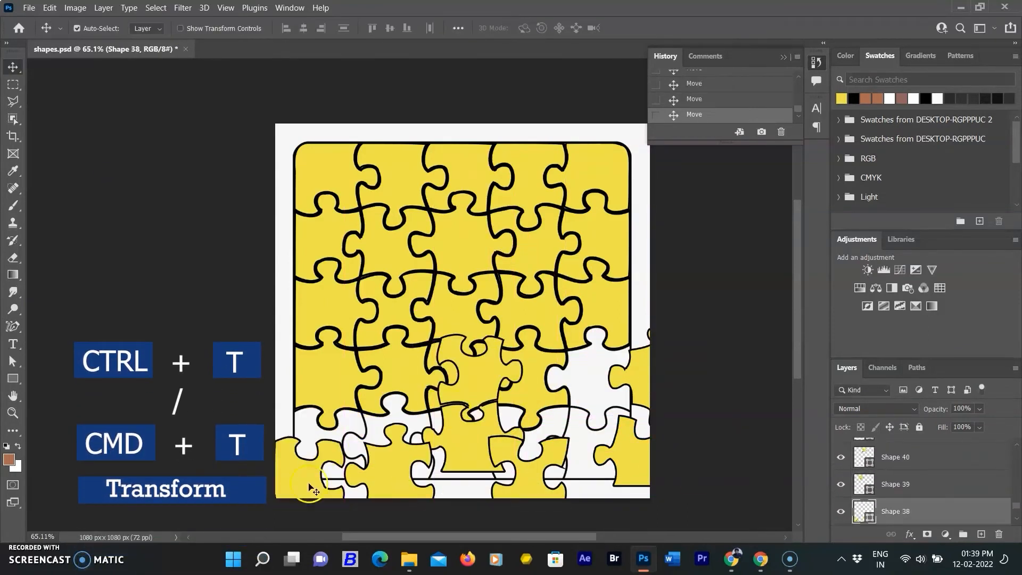
{"action": "left_click_drag", "start_coordinate": [311, 488], "coordinate": [331, 452]}
{"action": "left_click_drag", "start_coordinate": [393, 474], "coordinate": [392, 445]}
{"action": "left_click_drag", "start_coordinate": [468, 448], "coordinate": [457, 454]}
{"action": "left_click_drag", "start_coordinate": [527, 474], "coordinate": [525, 443]}
{"action": "left_click_drag", "start_coordinate": [634, 456], "coordinate": [587, 383]}
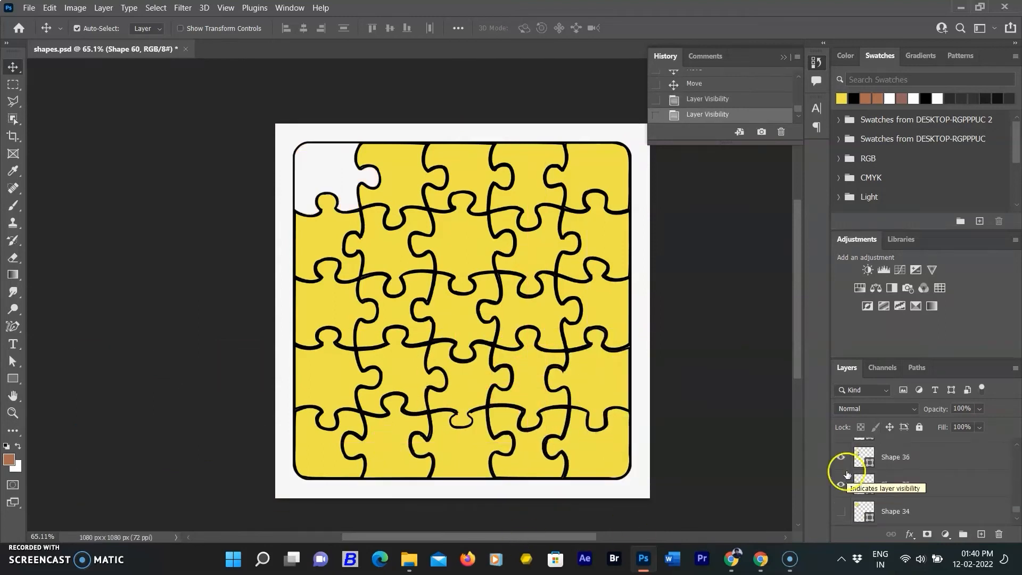
Step: Hide the traced puzzle piece layers one after another, working up from the lowest shapes in the stack
{"action": "left_click", "coordinate": [841, 467]}
{"action": "left_click", "coordinate": [841, 456]}
{"action": "scroll", "coordinate": [841, 461], "scroll_direction": "up", "scroll_amount": 3}
{"action": "left_click", "coordinate": [841, 484]}
{"action": "scroll", "coordinate": [841, 484], "scroll_direction": "up", "scroll_amount": 3}
{"action": "left_click", "coordinate": [841, 484]}
{"action": "left_click", "coordinate": [841, 484]}
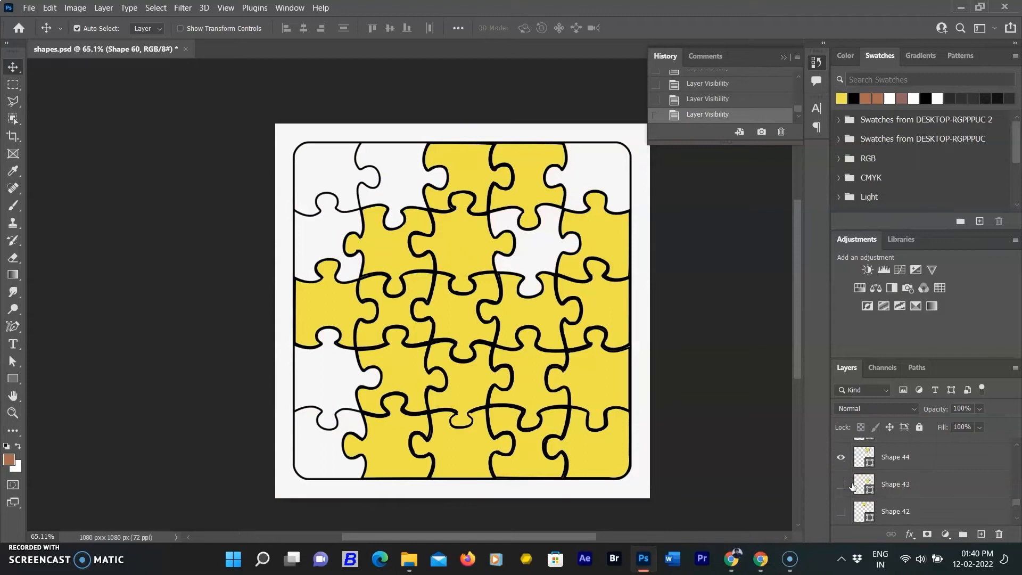
{"action": "left_click", "coordinate": [841, 484]}
{"action": "left_click", "coordinate": [842, 484]}
{"action": "left_click", "coordinate": [841, 457]}
{"action": "scroll", "coordinate": [862, 485], "scroll_direction": "up", "scroll_amount": 1}
{"action": "left_click", "coordinate": [841, 484]}
{"action": "left_click", "coordinate": [841, 484]}
{"action": "left_click", "coordinate": [841, 457]}
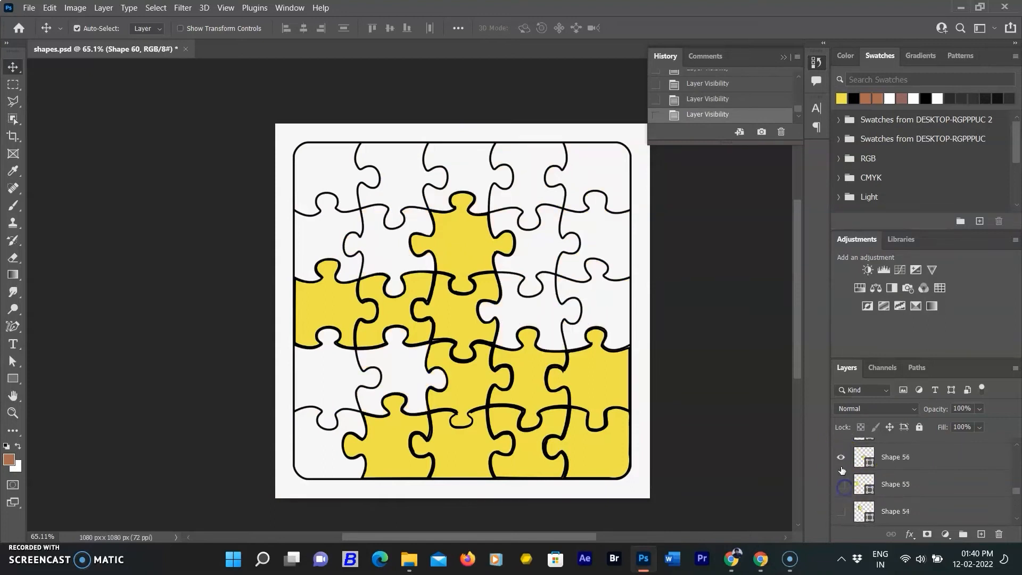
{"action": "left_click", "coordinate": [841, 484]}
{"action": "scroll", "coordinate": [839, 484], "scroll_direction": "up", "scroll_amount": 1}
{"action": "left_click", "coordinate": [841, 484]}
{"action": "scroll", "coordinate": [834, 492], "scroll_direction": "up", "scroll_amount": 1}
{"action": "scroll", "coordinate": [839, 487], "scroll_direction": "up", "scroll_amount": 2}
{"action": "left_click", "coordinate": [841, 484]}
{"action": "left_click", "coordinate": [841, 457]}
{"action": "scroll", "coordinate": [841, 485], "scroll_direction": "up", "scroll_amount": 2}
{"action": "scroll", "coordinate": [841, 484], "scroll_direction": "down", "scroll_amount": 3}
{"action": "left_click", "coordinate": [841, 456]}
{"action": "left_click", "coordinate": [841, 483]}
Step: Show the hidden puzzle piece layers again one by one, from the lowest shape up to the highest
{"action": "scroll", "coordinate": [847, 490], "scroll_direction": "down", "scroll_amount": 3}
{"action": "scroll", "coordinate": [843, 486], "scroll_direction": "down", "scroll_amount": 10}
{"action": "left_click", "coordinate": [841, 484]}
{"action": "scroll", "coordinate": [841, 483], "scroll_direction": "up", "scroll_amount": 1}
{"action": "left_click", "coordinate": [841, 484]}
{"action": "left_click", "coordinate": [841, 457]}
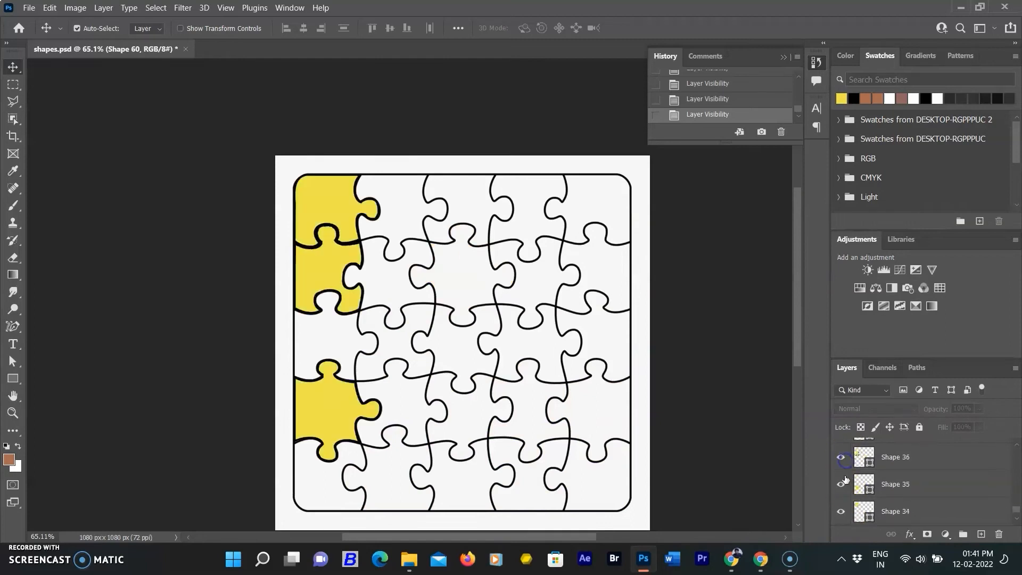
{"action": "left_click", "coordinate": [841, 484]}
{"action": "left_click", "coordinate": [841, 484]}
{"action": "left_click", "coordinate": [842, 458]}
{"action": "scroll", "coordinate": [866, 488], "scroll_direction": "up", "scroll_amount": 2}
{"action": "left_click", "coordinate": [841, 484]}
{"action": "left_click", "coordinate": [841, 457]}
{"action": "scroll", "coordinate": [846, 485], "scroll_direction": "up", "scroll_amount": 2}
{"action": "left_click", "coordinate": [841, 484]}
{"action": "left_click", "coordinate": [841, 484]}
{"action": "left_click", "coordinate": [841, 457]}
{"action": "scroll", "coordinate": [847, 489], "scroll_direction": "up", "scroll_amount": 2}
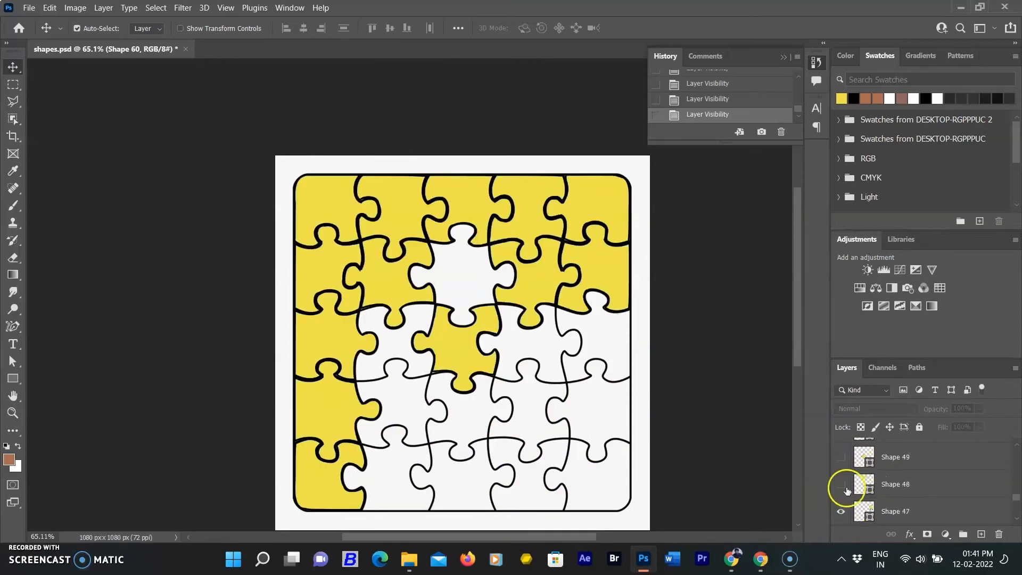
{"action": "left_click", "coordinate": [842, 483]}
{"action": "left_click", "coordinate": [841, 456]}
{"action": "scroll", "coordinate": [842, 479], "scroll_direction": "up", "scroll_amount": 1}
{"action": "left_click", "coordinate": [841, 457]}
{"action": "scroll", "coordinate": [842, 479], "scroll_direction": "up", "scroll_amount": 1}
{"action": "left_click", "coordinate": [853, 457]}
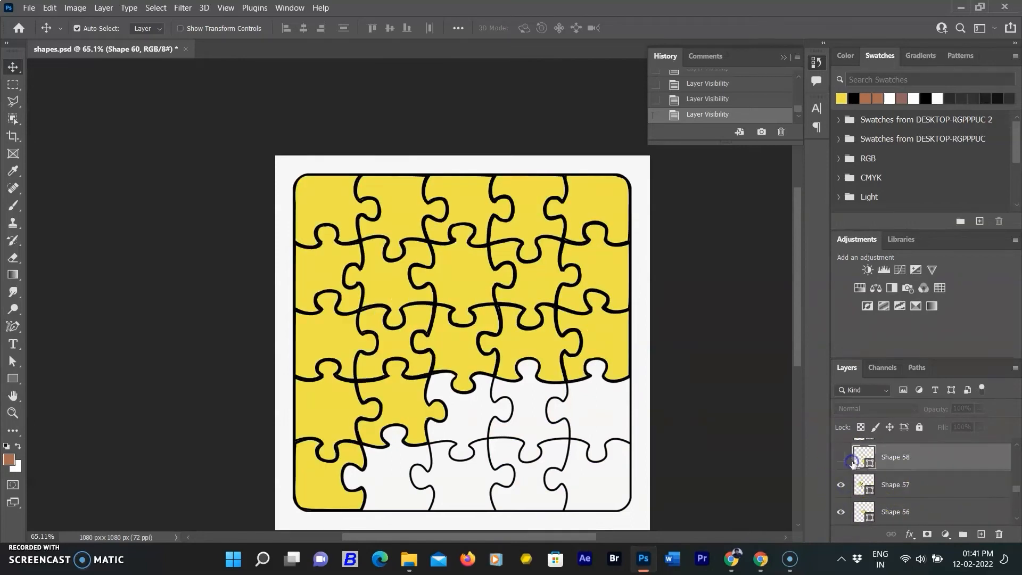
{"action": "scroll", "coordinate": [847, 468], "scroll_direction": "up", "scroll_amount": 1}
{"action": "left_click", "coordinate": [841, 484]}
{"action": "left_click", "coordinate": [841, 484]}
{"action": "scroll", "coordinate": [842, 479], "scroll_direction": "up", "scroll_amount": 1}
{"action": "left_click", "coordinate": [841, 484]}
{"action": "left_click", "coordinate": [841, 457]}
{"action": "left_click", "coordinate": [841, 484]}
{"action": "left_click", "coordinate": [841, 457]}
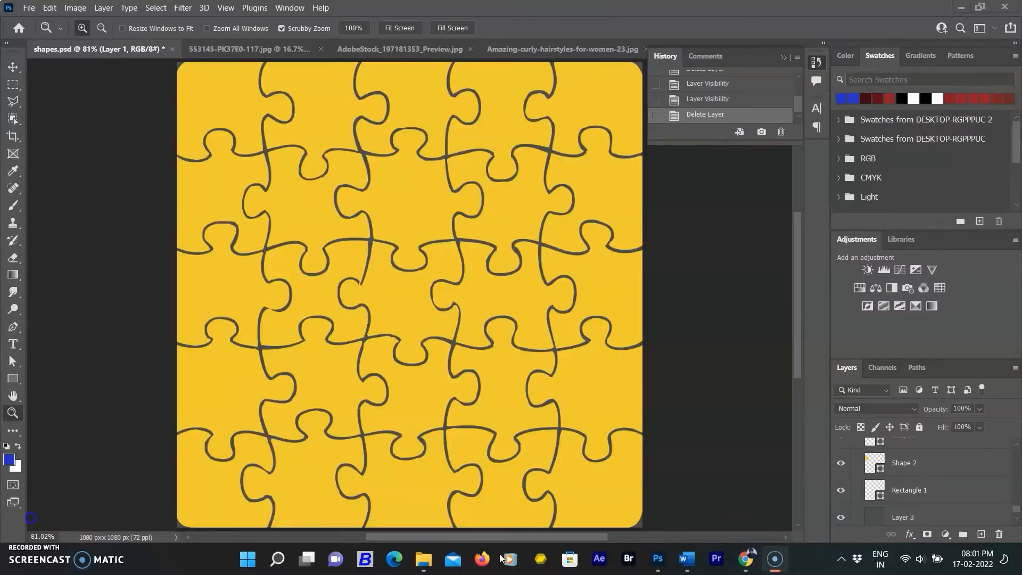
Step: Switch to File Explorer, add more portrait photos in the woman folder to the selection, and place them all in shapes.psd
{"action": "left_click", "coordinate": [424, 562]}
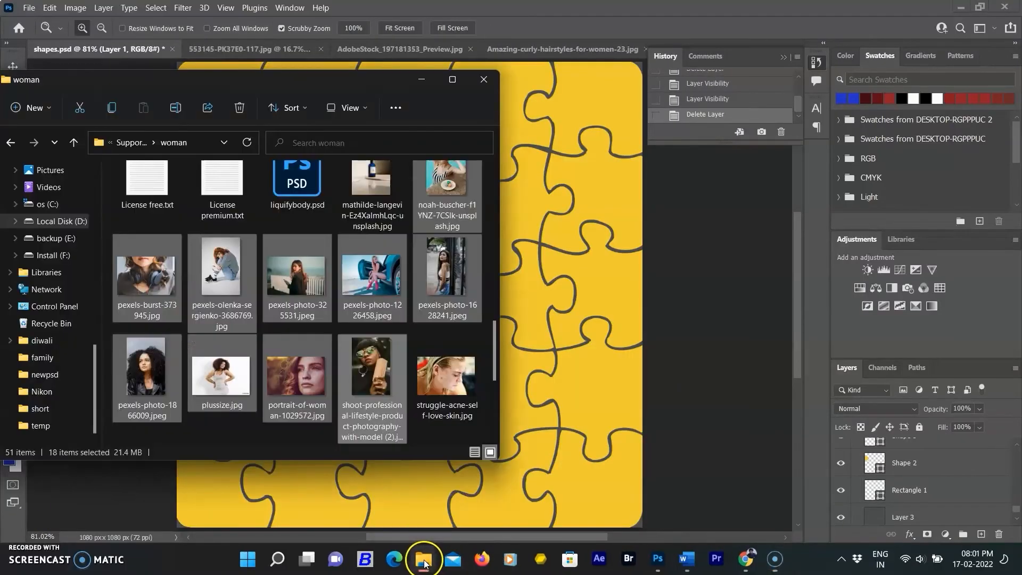
{"action": "left_click_drag", "start_coordinate": [494, 370], "coordinate": [495, 227]}
{"action": "left_click", "coordinate": [279, 247], "text": "ctrl"}
{"action": "left_click", "coordinate": [226, 245], "text": "ctrl"}
{"action": "left_click", "coordinate": [173, 243], "text": "ctrl"}
{"action": "left_click", "coordinate": [371, 293], "text": "ctrl"}
{"action": "left_click", "coordinate": [147, 293], "text": "ctrl"}
{"action": "left_click", "coordinate": [458, 209], "text": "ctrl"}
{"action": "left_click", "coordinate": [294, 201], "text": "ctrl"}
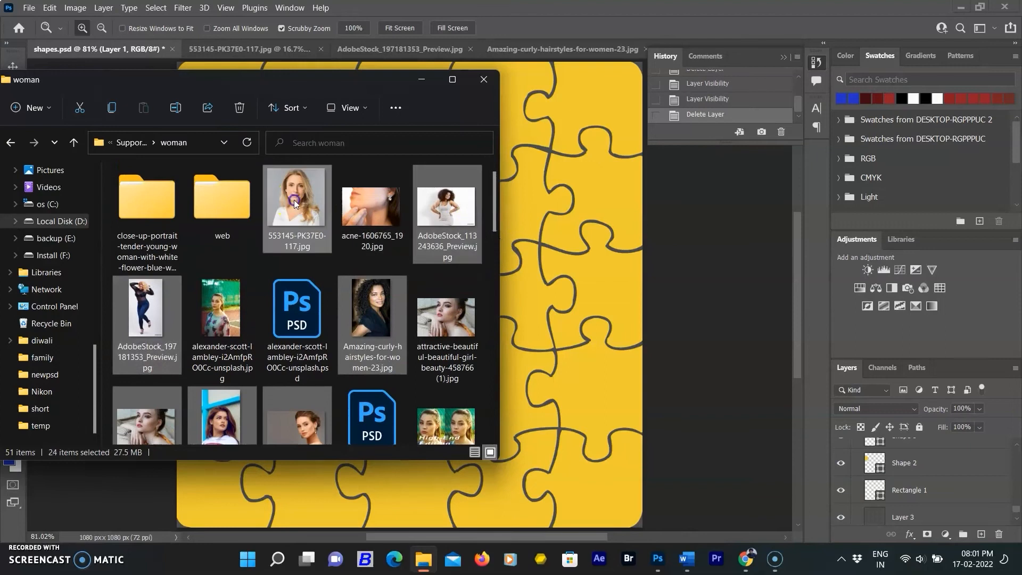
{"action": "left_click_drag", "start_coordinate": [314, 245], "coordinate": [526, 309]}
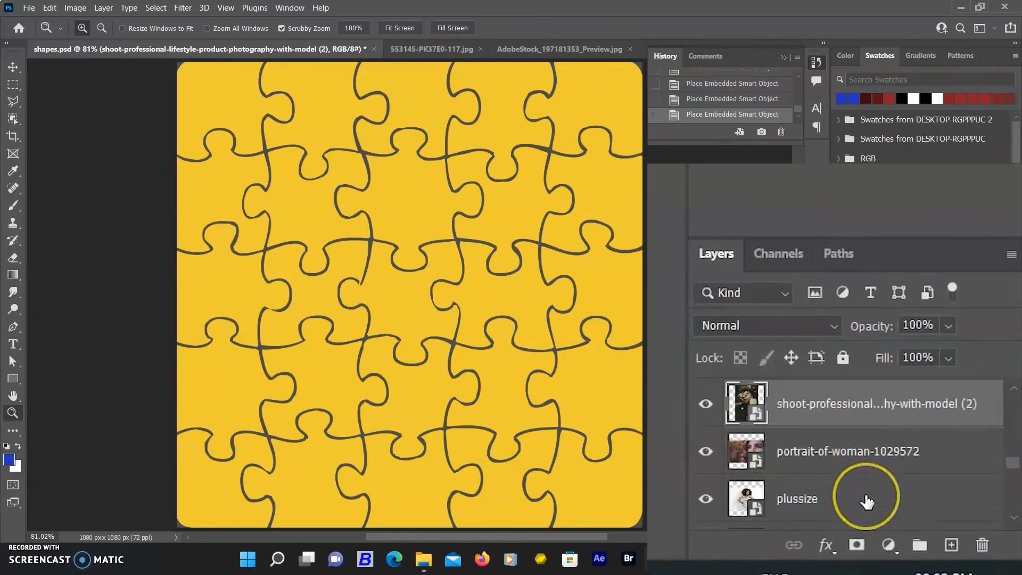
Step: Try clipping the shoot-professional photo layer to Rectangle 1 and check that shape's location by toggling its visibility
{"action": "scroll", "coordinate": [867, 502], "scroll_direction": "down", "scroll_amount": 2}
{"action": "scroll", "coordinate": [867, 501], "scroll_direction": "up", "scroll_amount": 5}
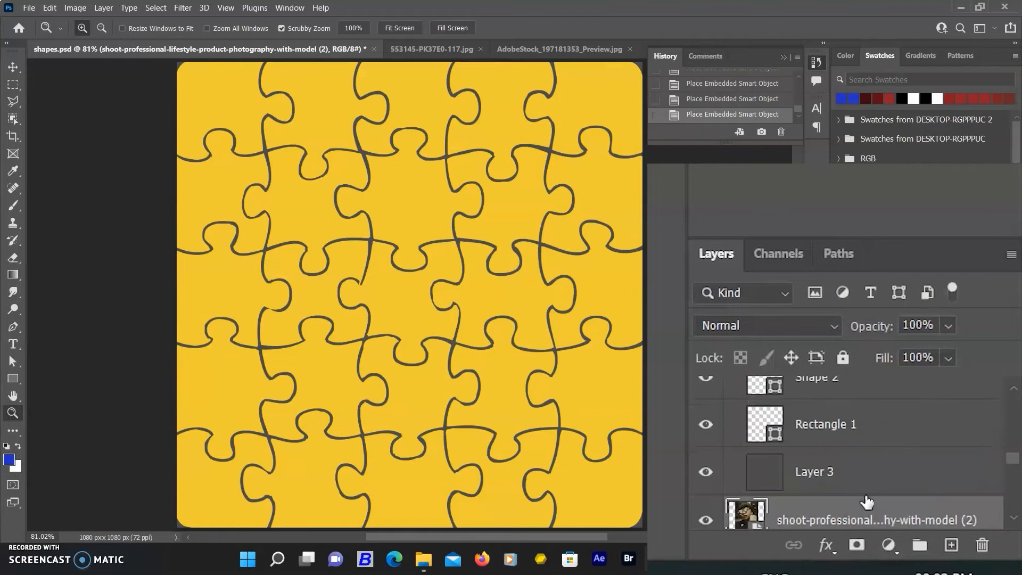
{"action": "left_click_drag", "start_coordinate": [863, 505], "coordinate": [945, 465]}
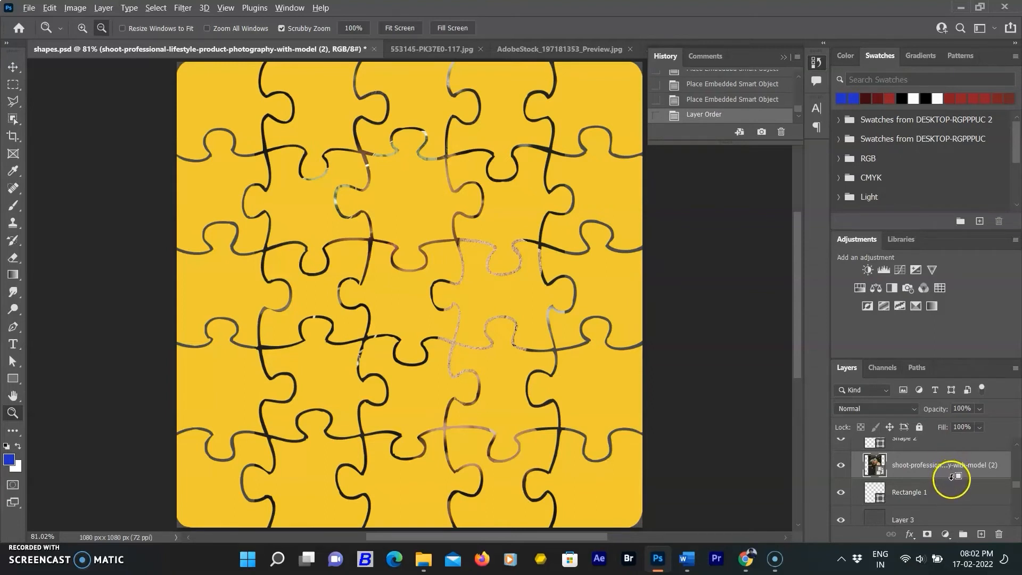
{"action": "left_click", "coordinate": [951, 476], "text": "alt"}
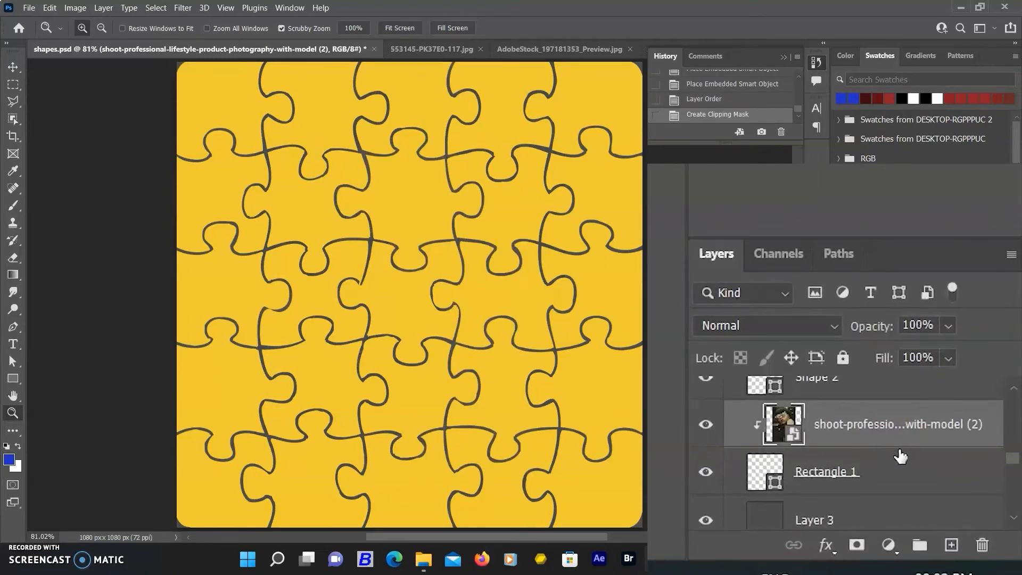
{"action": "key", "text": "ctrl+t"}
{"action": "mouse_move", "coordinate": [459, 303]}
{"action": "left_mouse_down"}
{"action": "mouse_move", "coordinate": [463, 312]}
{"action": "mouse_move", "coordinate": [453, 309]}
{"action": "left_mouse_up"}
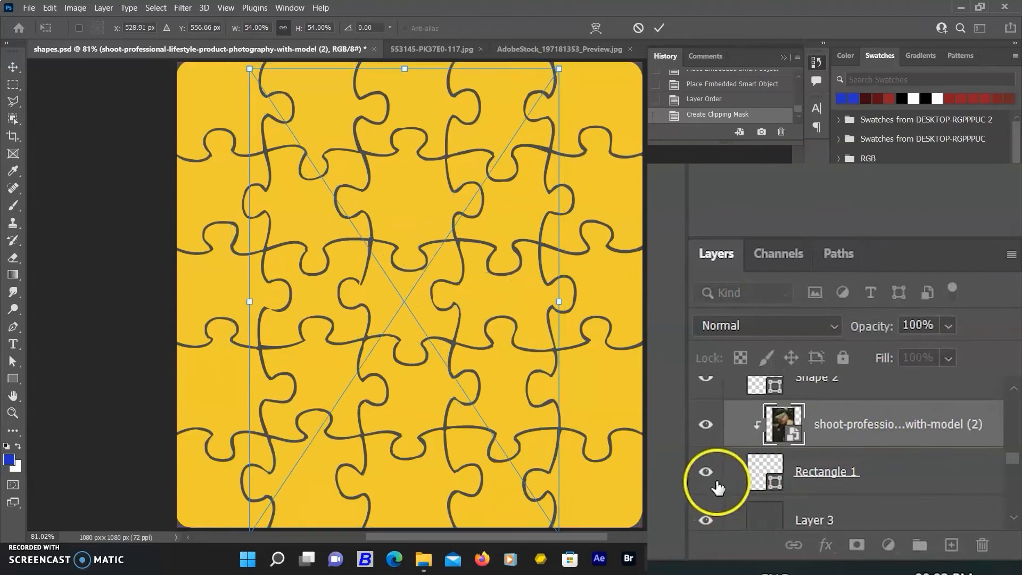
{"action": "left_click", "coordinate": [708, 473]}
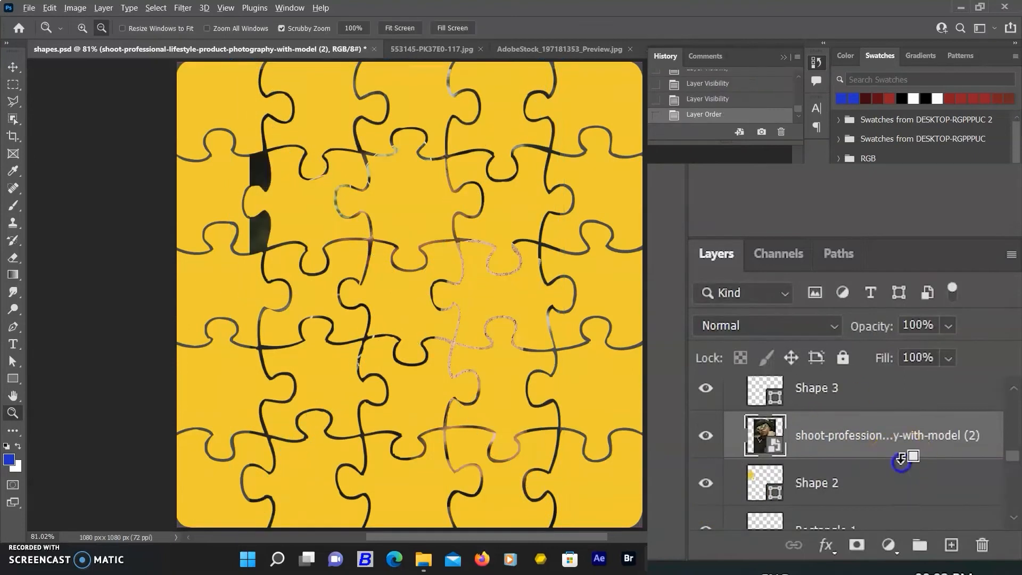
Step: Clip the shoot-professional photo to Shape 2, scale it to about 29.63%, and position the face inside that puzzle piece
{"action": "key", "text": "ctrl+alt+g"}
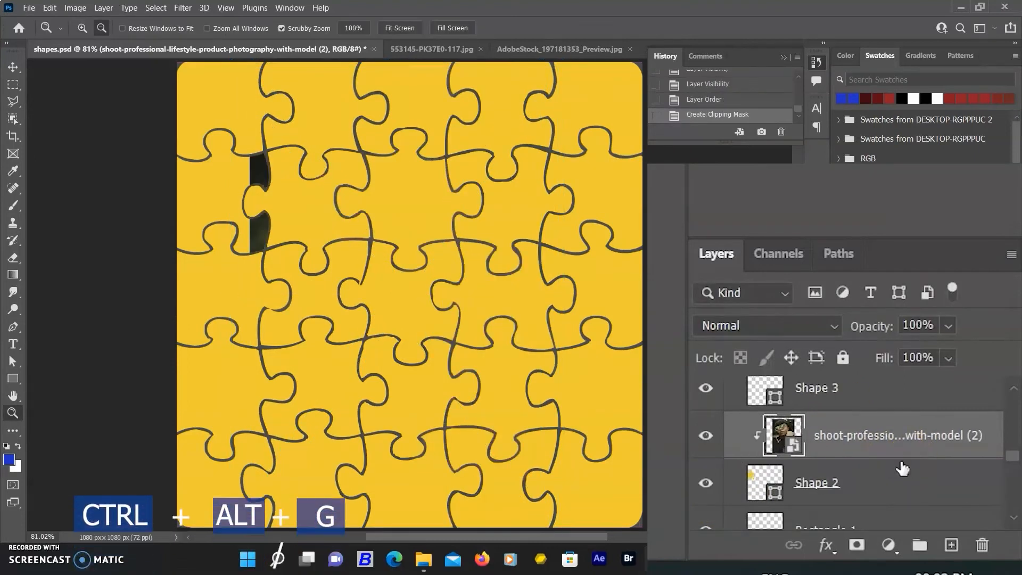
{"action": "key", "text": "ctrl+t"}
{"action": "left_click_drag", "start_coordinate": [507, 360], "coordinate": [363, 345]}
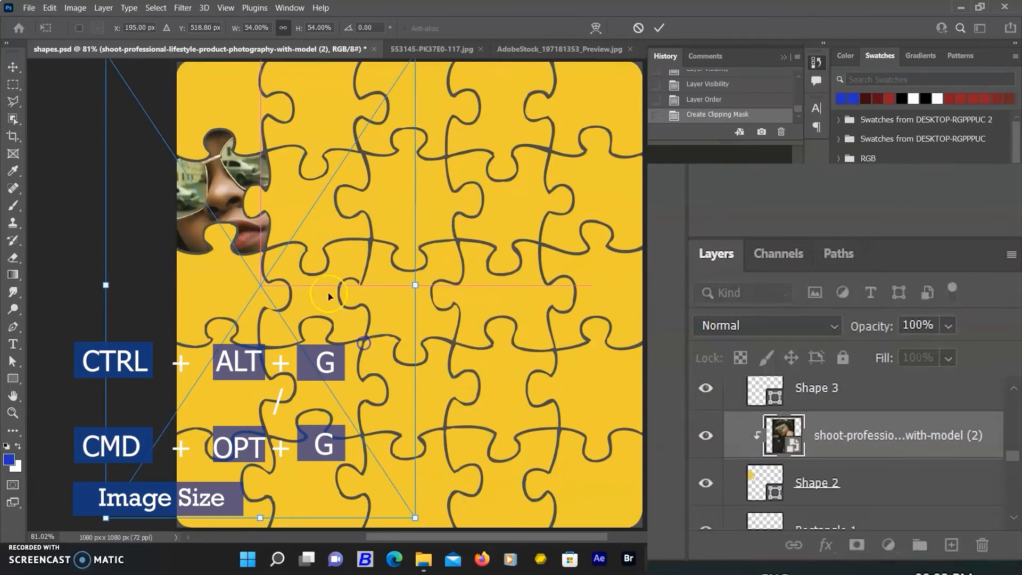
{"action": "left_click_drag", "start_coordinate": [416, 517], "coordinate": [267, 305]}
{"action": "left_click_drag", "start_coordinate": [233, 218], "coordinate": [285, 287]}
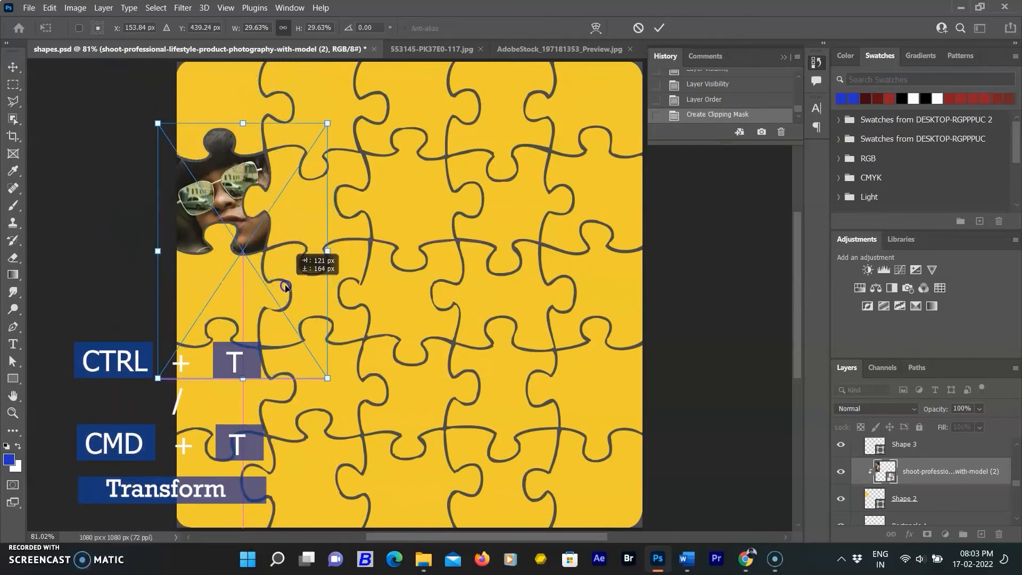
{"action": "left_click", "coordinate": [660, 29]}
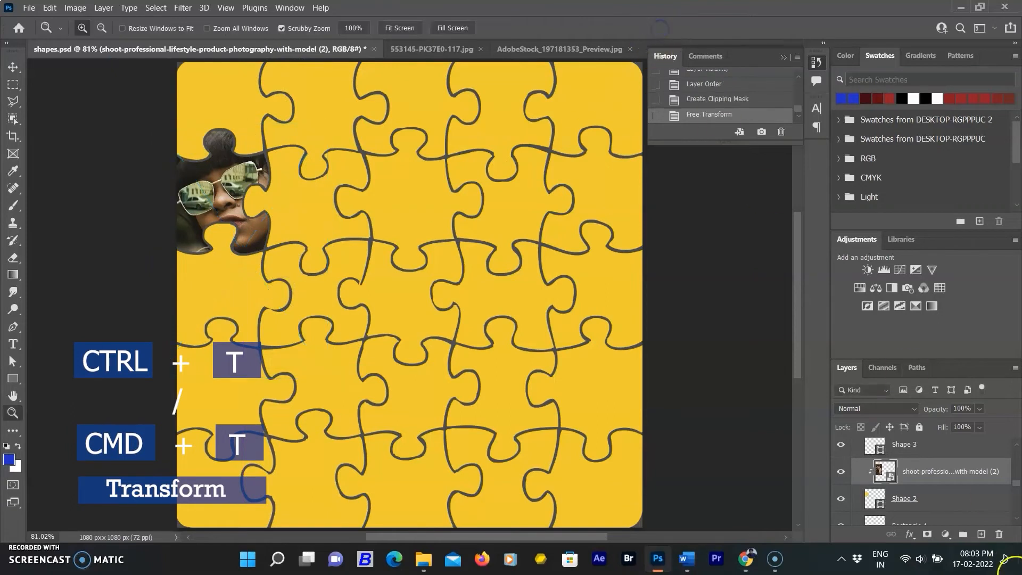
Step: Open Layer 4's smart object contents and bring Amazing-curly-hairstyles-for-women-23.jpg into Layer 4.psb as a new layer
{"action": "scroll", "coordinate": [976, 507], "scroll_direction": "down", "scroll_amount": 1}
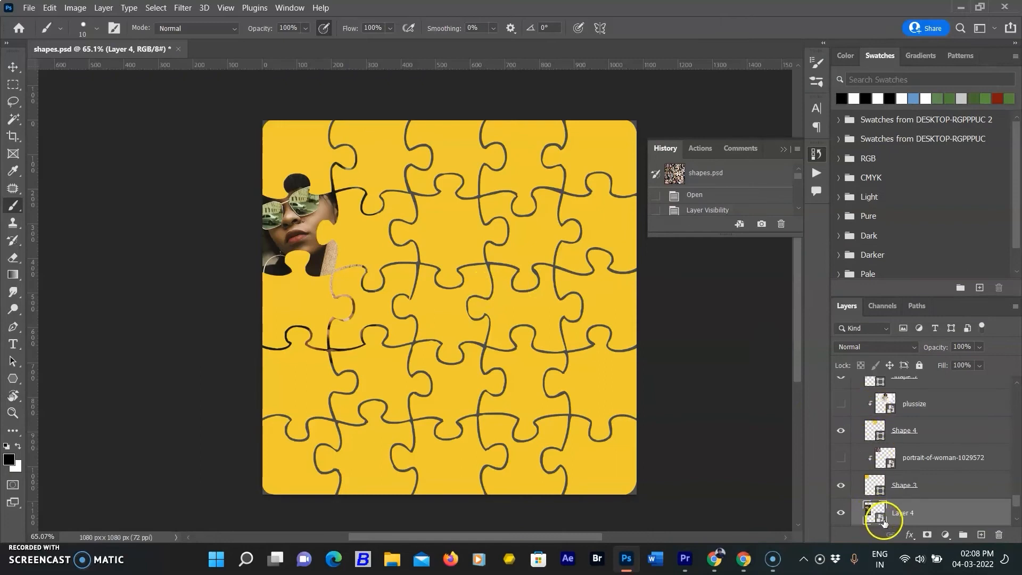
{"action": "double_click", "coordinate": [878, 514]}
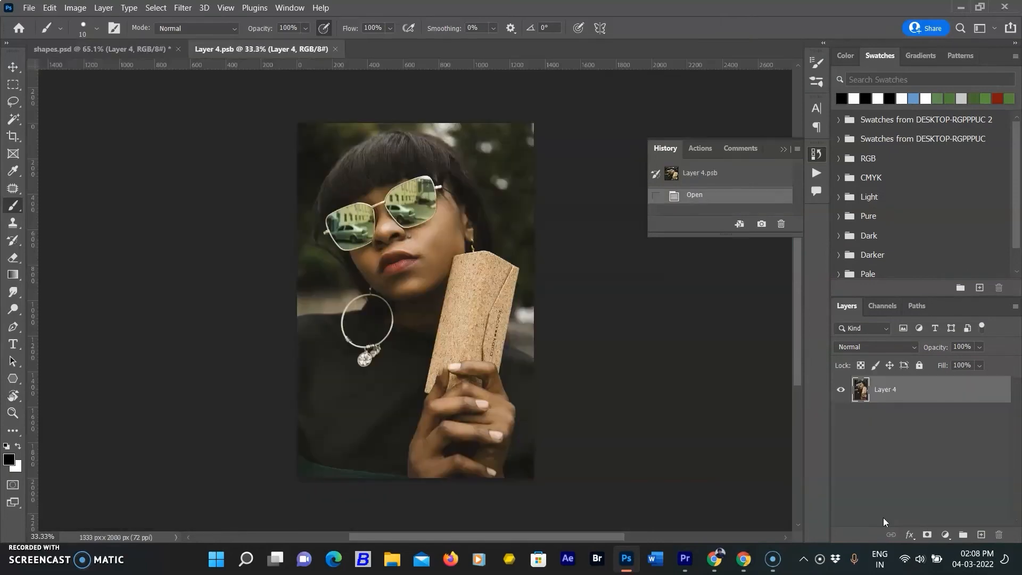
{"action": "left_click", "coordinate": [30, 9]}
{"action": "left_click", "coordinate": [56, 34]}
{"action": "scroll", "coordinate": [710, 298], "scroll_direction": "down", "scroll_amount": 1}
{"action": "double_click", "coordinate": [701, 195]}
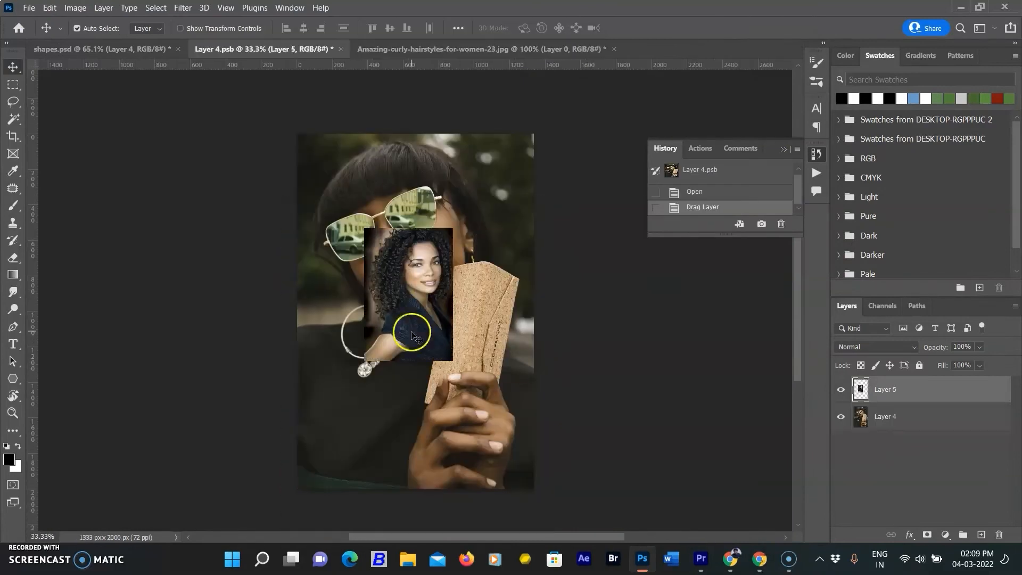
Step: Scale the curly-hair portrait to about 275% to fill the smart object canvas, save it, and reposition Layer 4 inside its puzzle piece
{"action": "key", "text": "ctrl+t"}
{"action": "left_click_drag", "start_coordinate": [468, 365], "coordinate": [536, 494]}
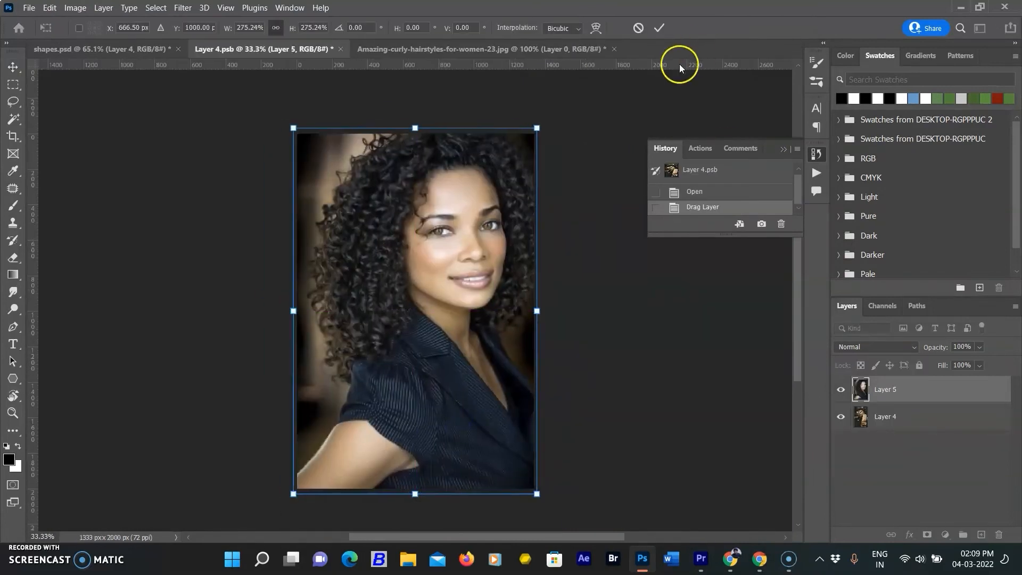
{"action": "left_click", "coordinate": [659, 28]}
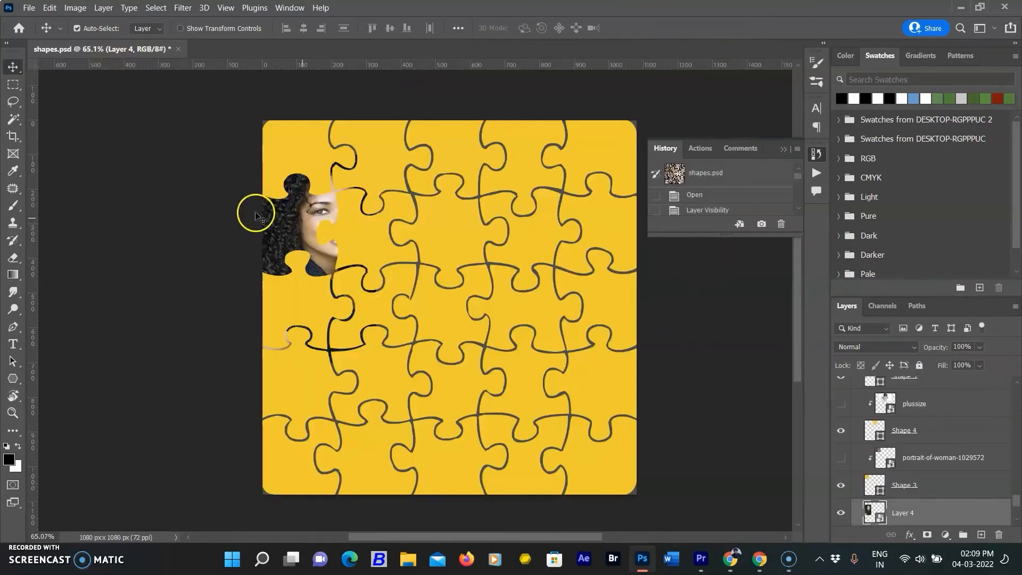
{"action": "left_click_drag", "start_coordinate": [301, 238], "coordinate": [278, 244]}
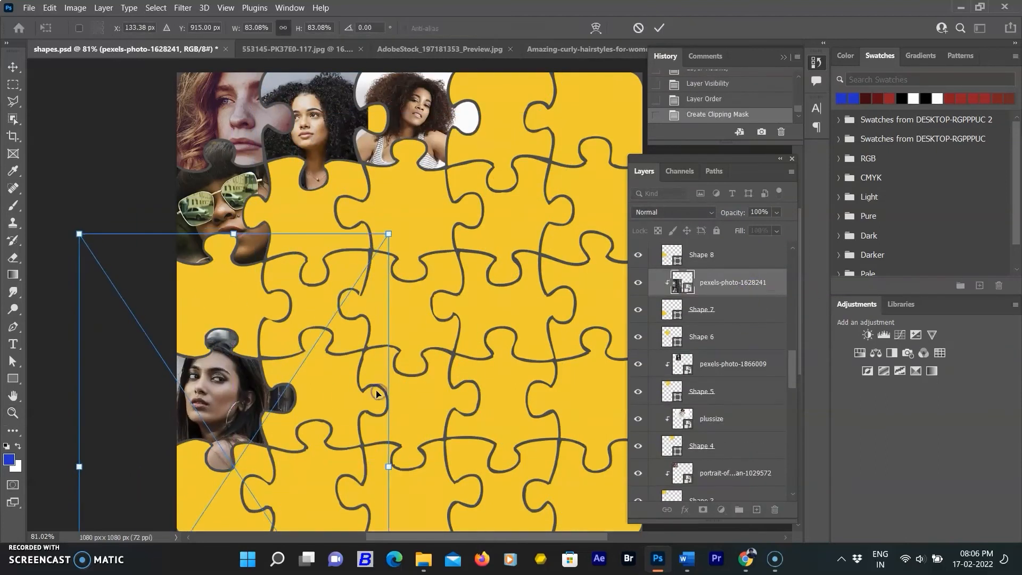
Step: Clip pexels-photo-1226458 to Shape 10 and pexels-photo-325531 to Shape 12, scaling them to about 44.8% and 19.8% within their pieces
{"action": "key", "text": "ctrl+alt+g"}
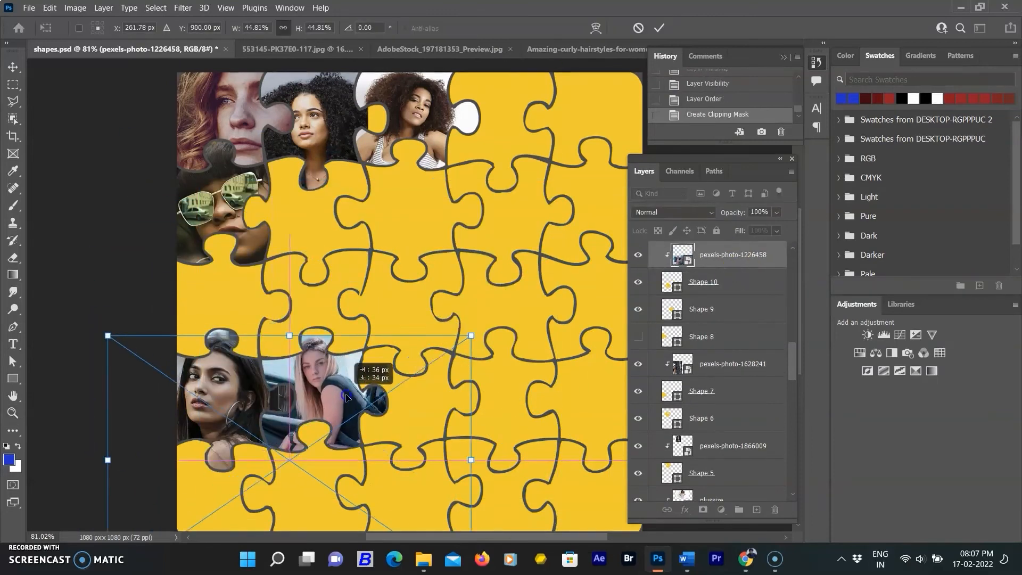
{"action": "key", "text": "ctrl+alt+g"}
{"action": "left_click", "coordinate": [715, 379]}
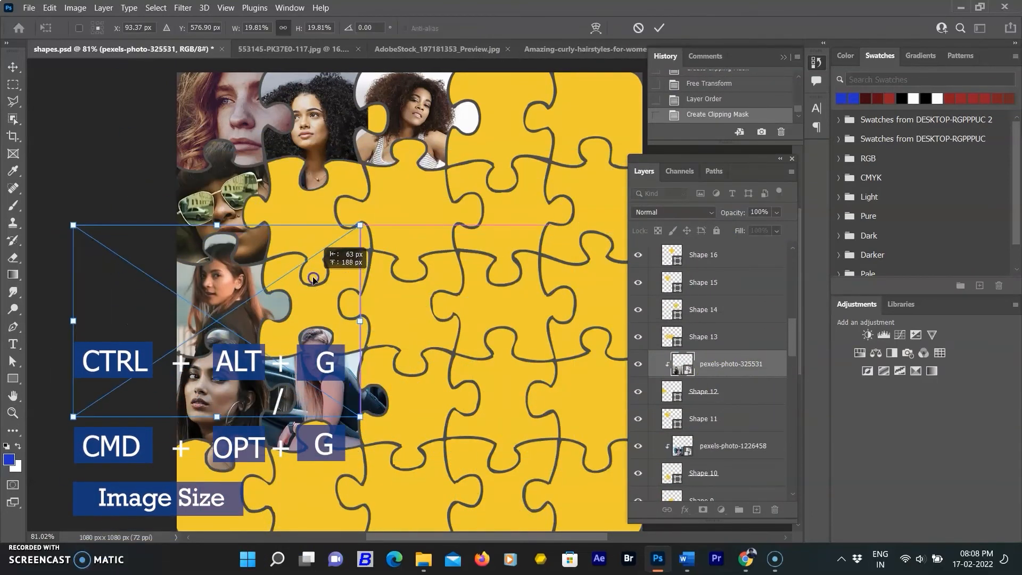
Step: Clip the pexels photo ending in 3686769 to Shape 13 and pexels-burst-373945 to Shape 14, transforming the photo to fit its puzzle piece
{"action": "left_click_drag", "start_coordinate": [724, 445], "coordinate": [757, 238]}
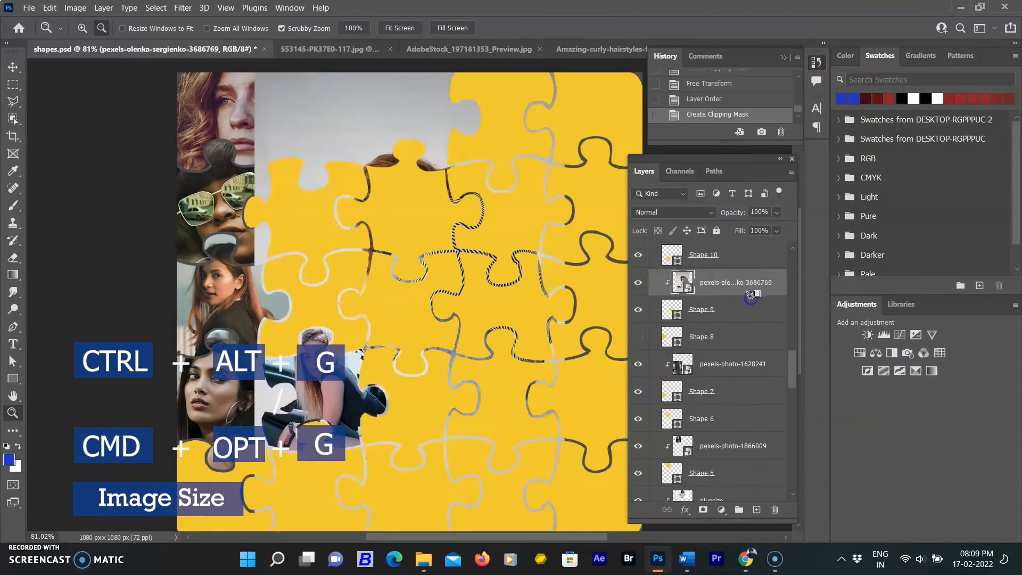
{"action": "left_click", "coordinate": [753, 307]}
{"action": "left_click", "coordinate": [638, 327]}
{"action": "left_click", "coordinate": [638, 327]}
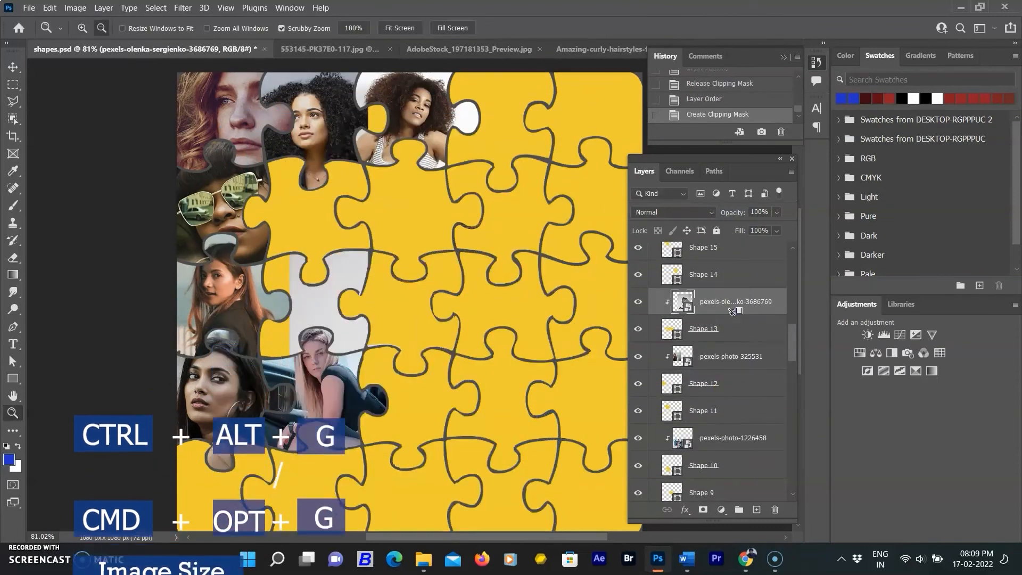
{"action": "left_click_drag", "start_coordinate": [793, 346], "coordinate": [797, 379]}
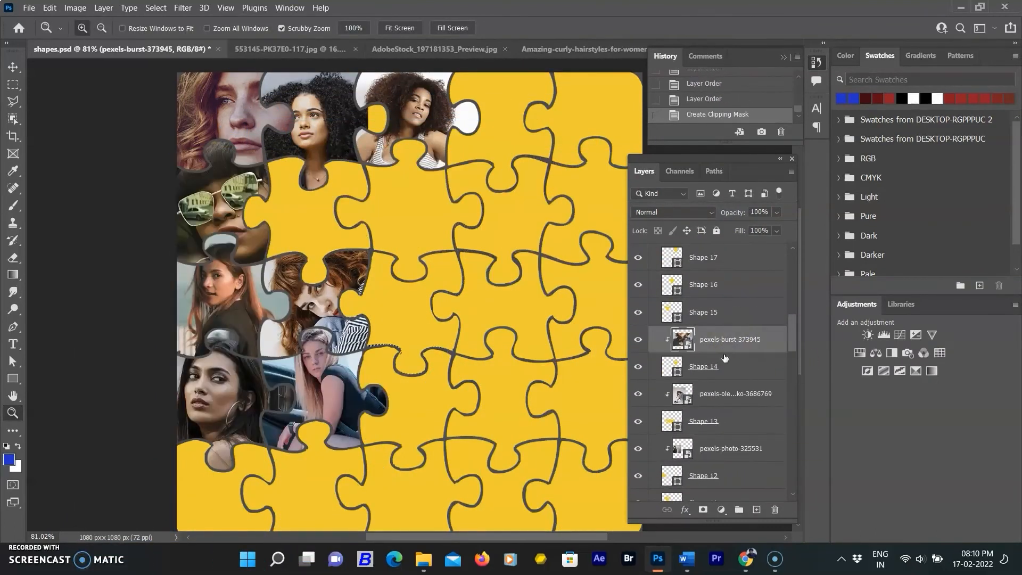
{"action": "key", "text": "ctrl+t"}
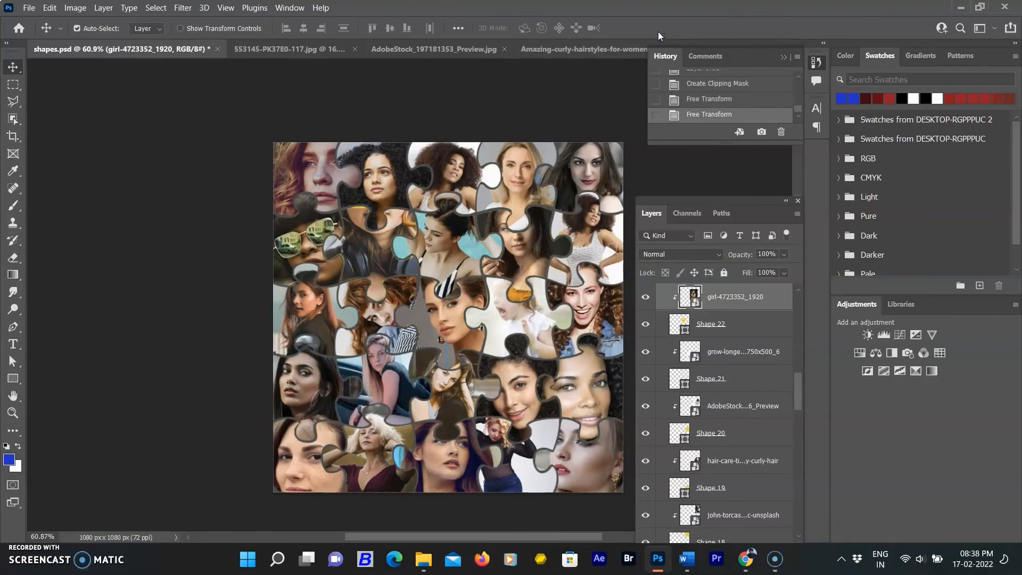
Step: Dock the Layers panel beside Adjustments and Libraries, and compare the last free transform by undoing and redoing it
{"action": "left_click_drag", "start_coordinate": [748, 202], "coordinate": [937, 301]}
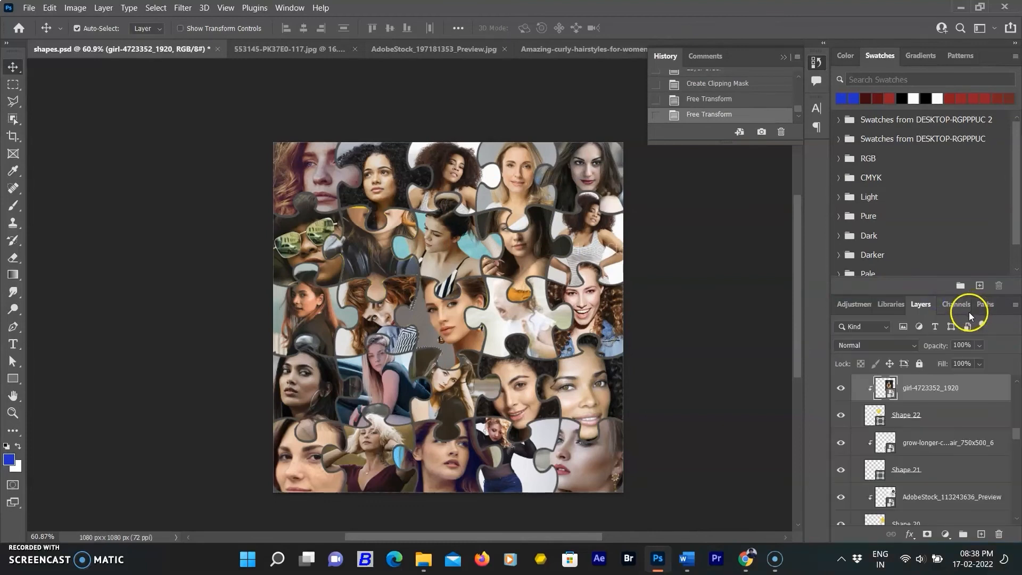
{"action": "key", "text": "ctrl+z"}
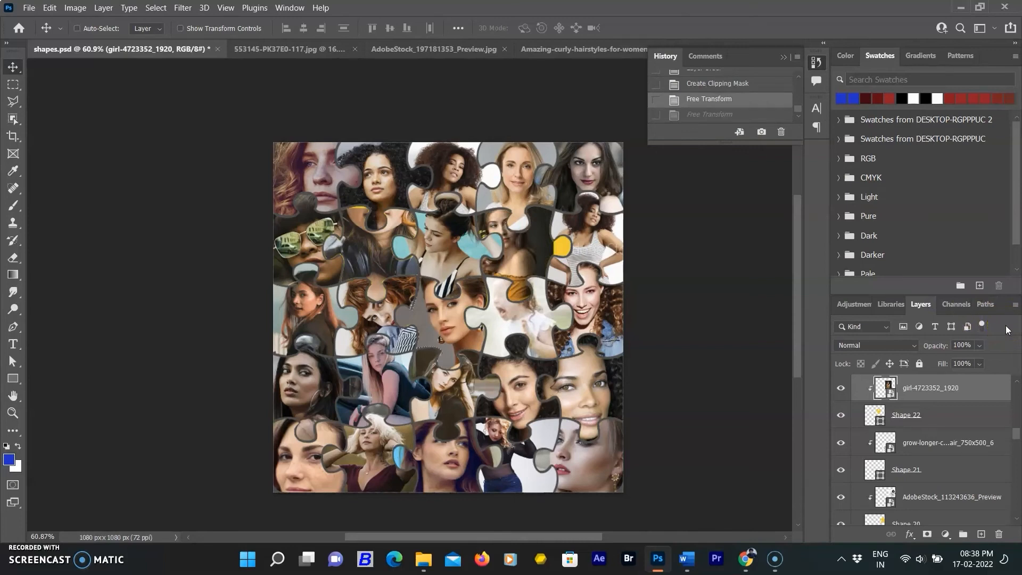
{"action": "key", "text": "ctrl+shift+z"}
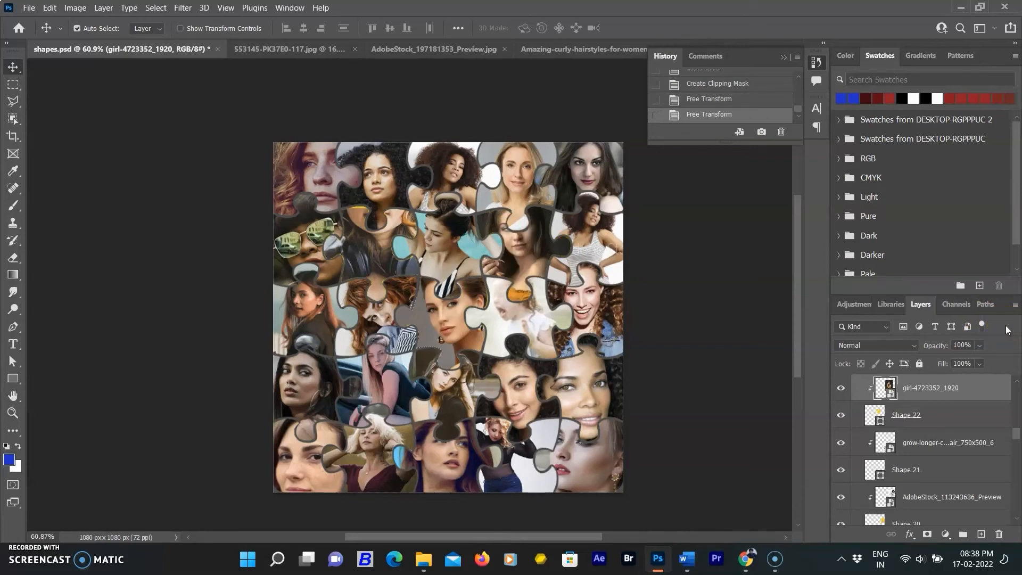
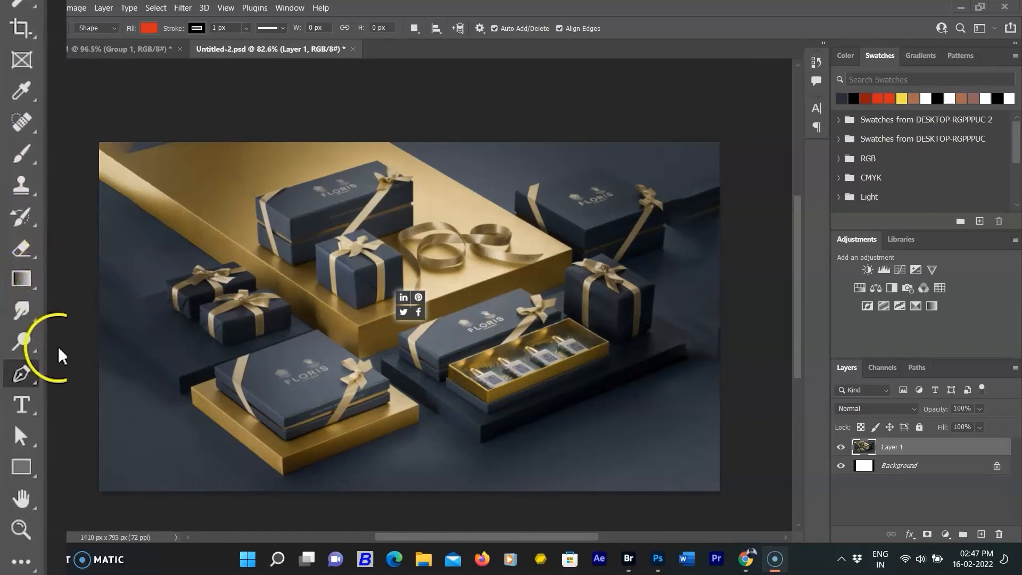
Step: Draw a closed four-point Pen shape about 493 × 466 px over the dark platform beneath the two small gift boxes
{"action": "key", "text": "p"}
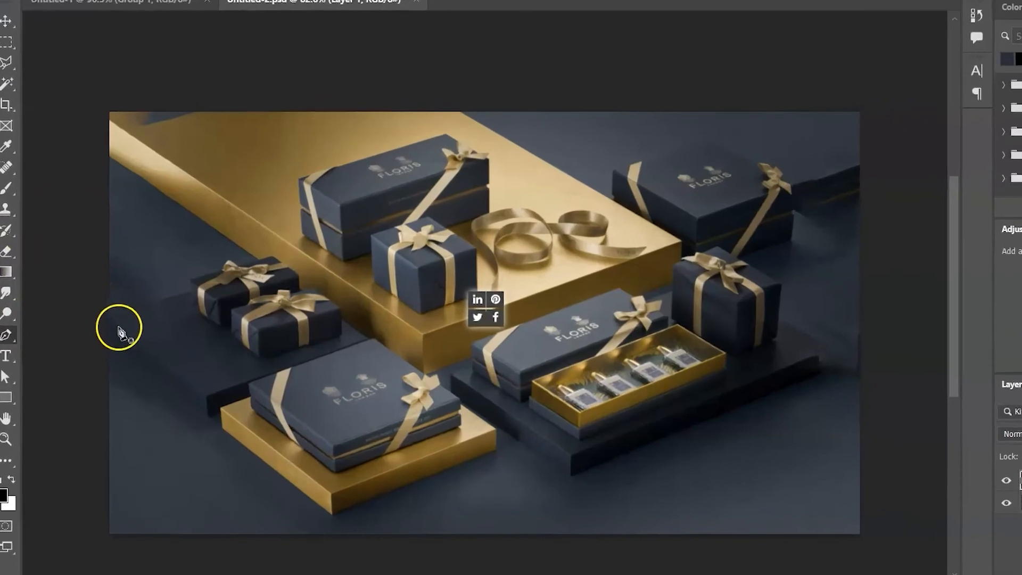
{"action": "left_click", "coordinate": [110, 318]}
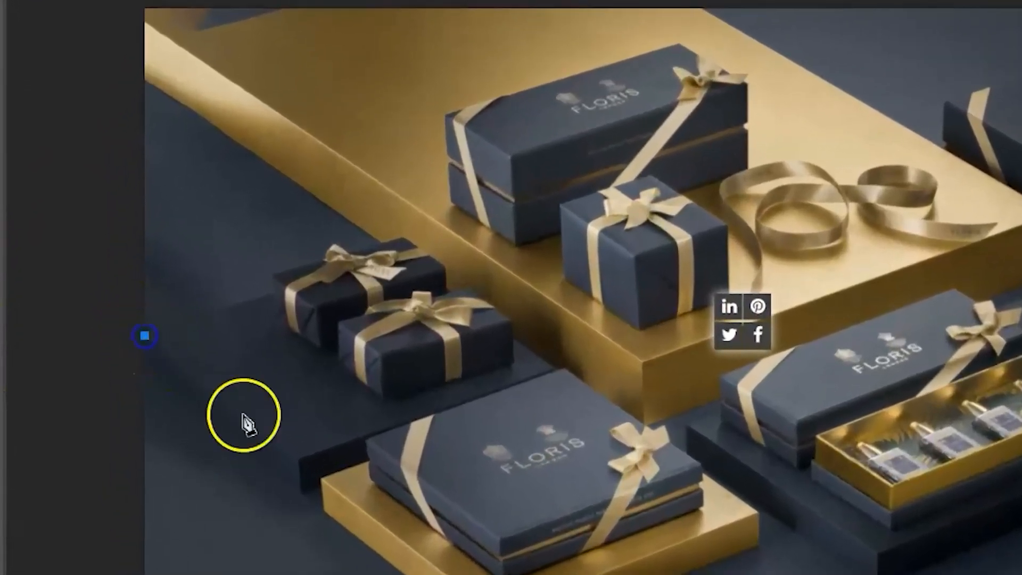
{"action": "left_click", "coordinate": [299, 465]}
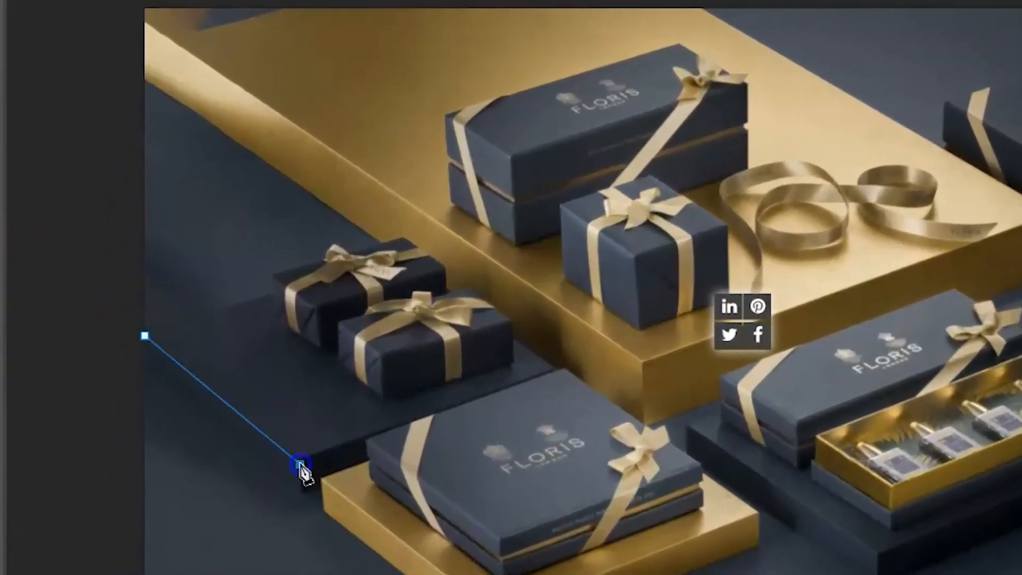
{"action": "left_click", "coordinate": [554, 368]}
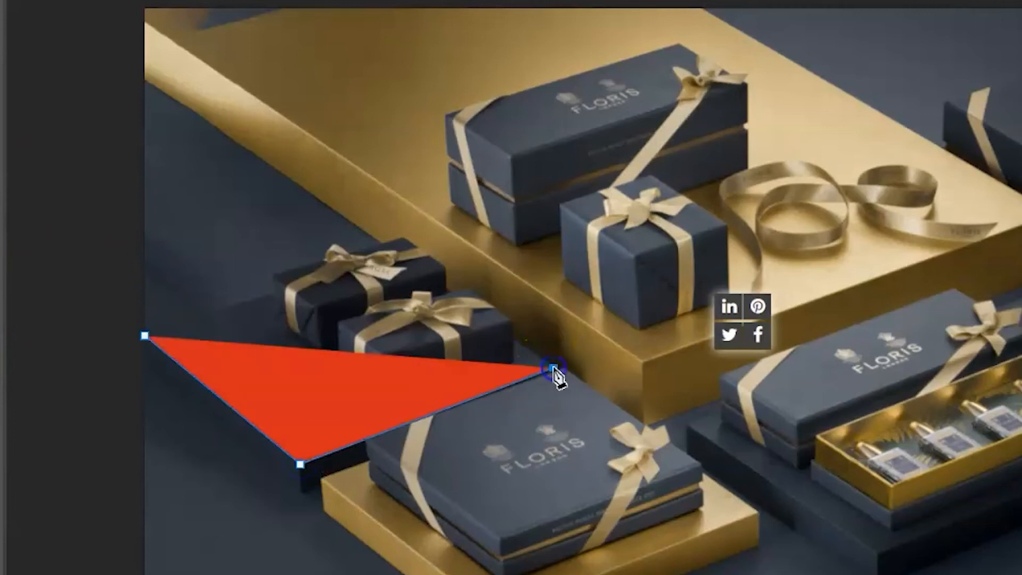
{"action": "left_click", "coordinate": [137, 70]}
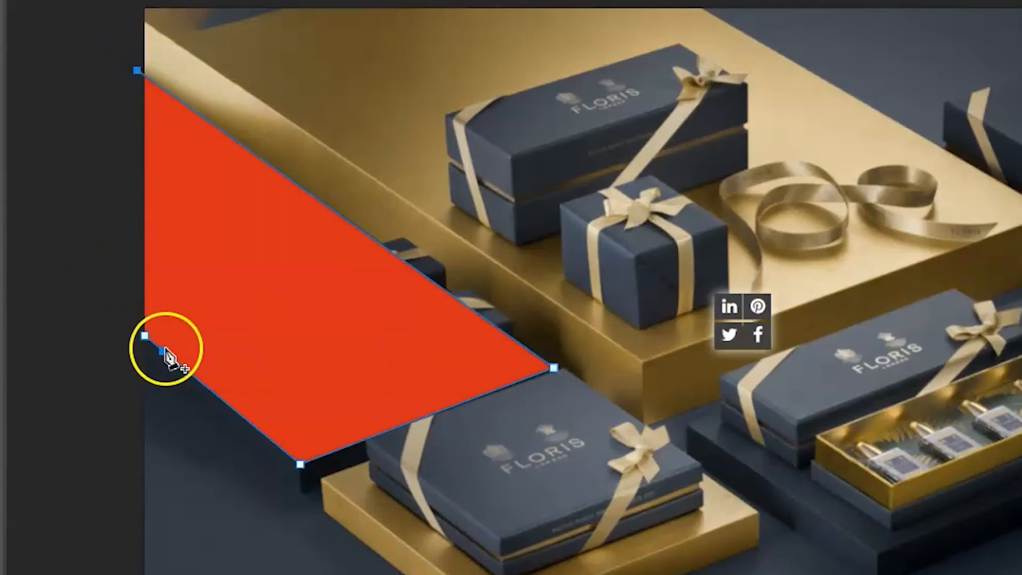
{"action": "left_click", "coordinate": [142, 335]}
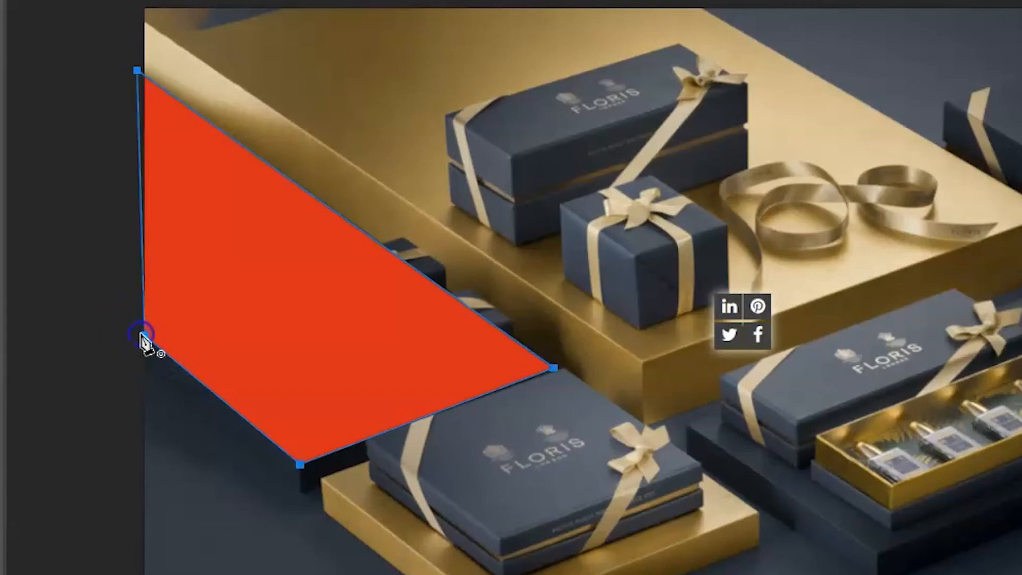
Step: Set the platform shape's fill to the dark blue #1f2d38 sampled from the image, and check the shape by hiding and showing Layer 1
{"action": "left_click", "coordinate": [141, 29]}
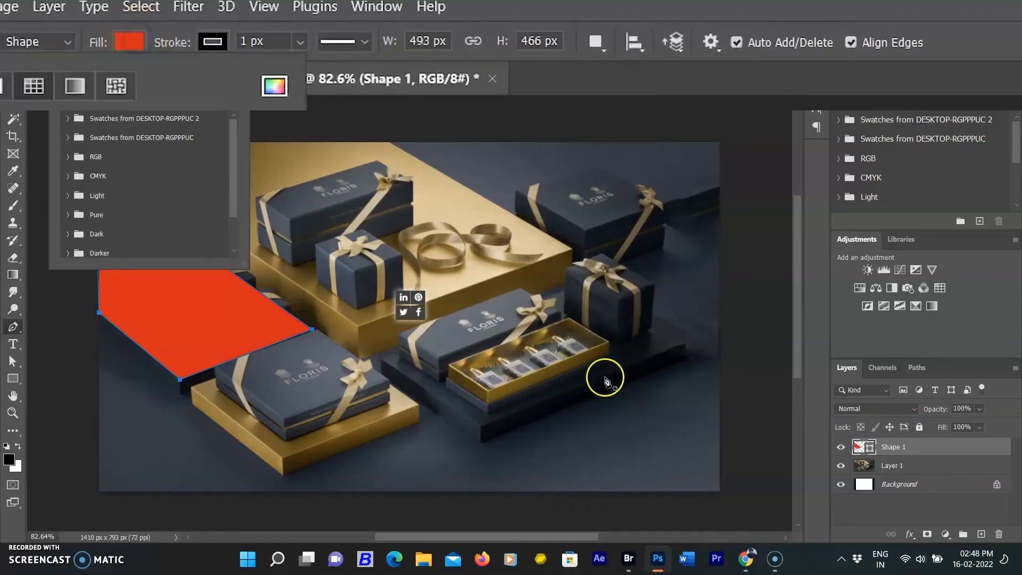
{"action": "left_click", "coordinate": [274, 86]}
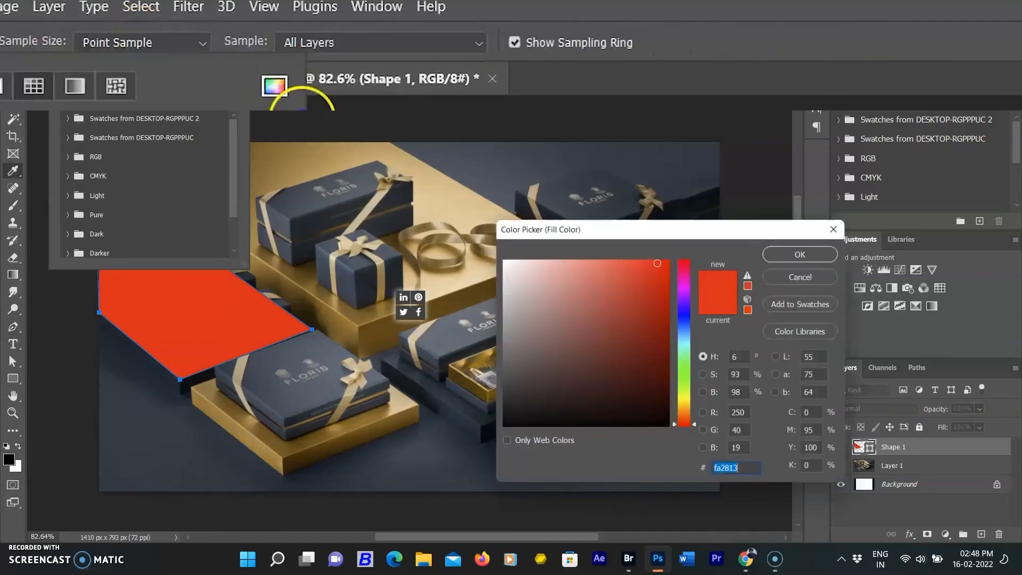
{"action": "left_click", "coordinate": [448, 387]}
{"action": "left_click", "coordinate": [806, 253]}
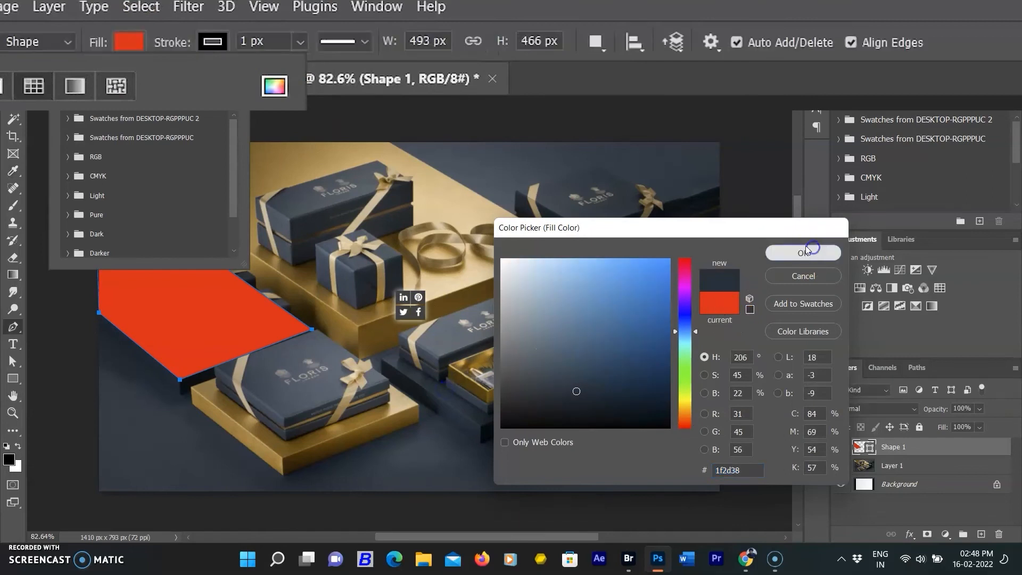
{"action": "left_click", "coordinate": [654, 232]}
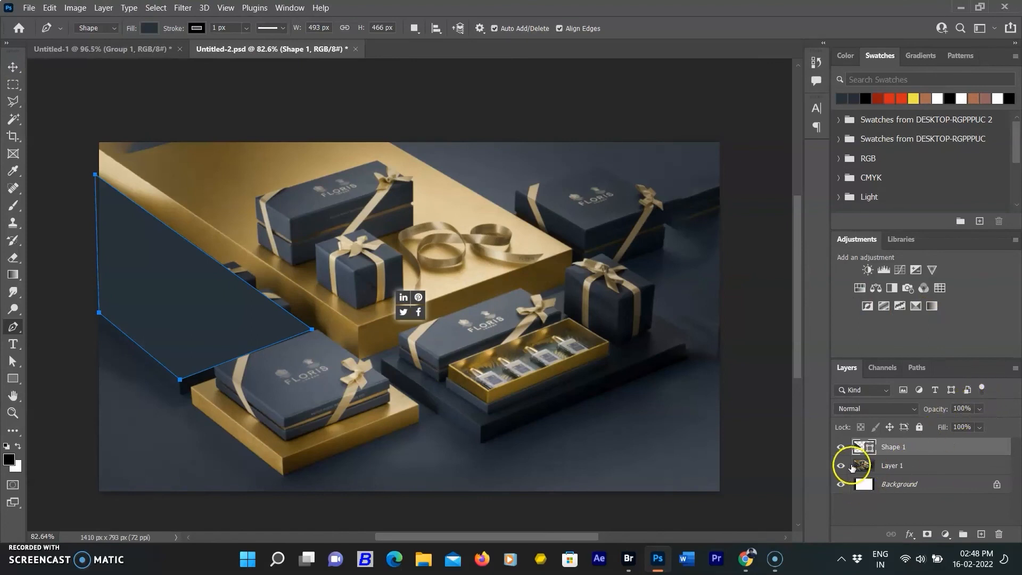
{"action": "left_click", "coordinate": [841, 466]}
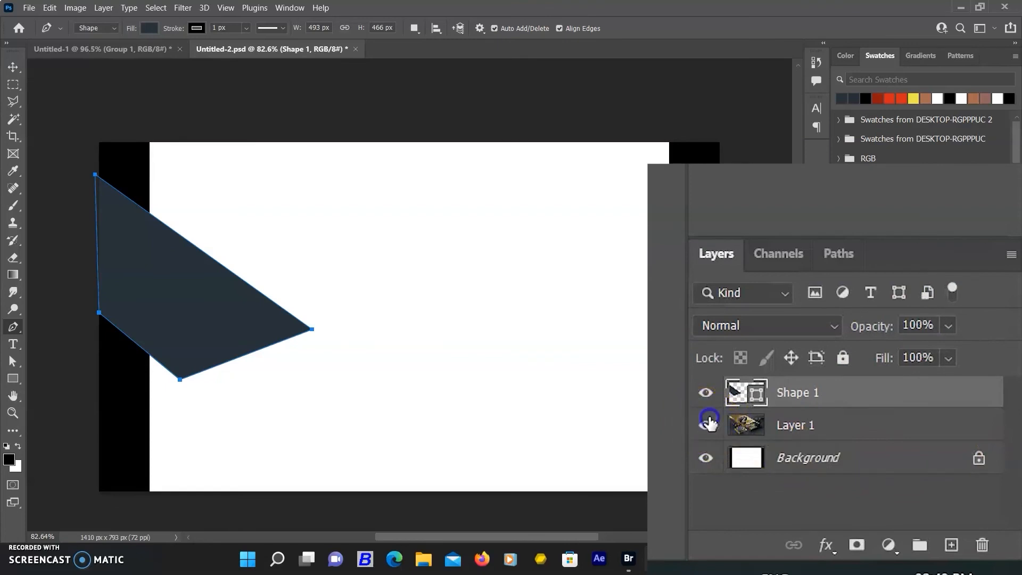
{"action": "left_click", "coordinate": [705, 424]}
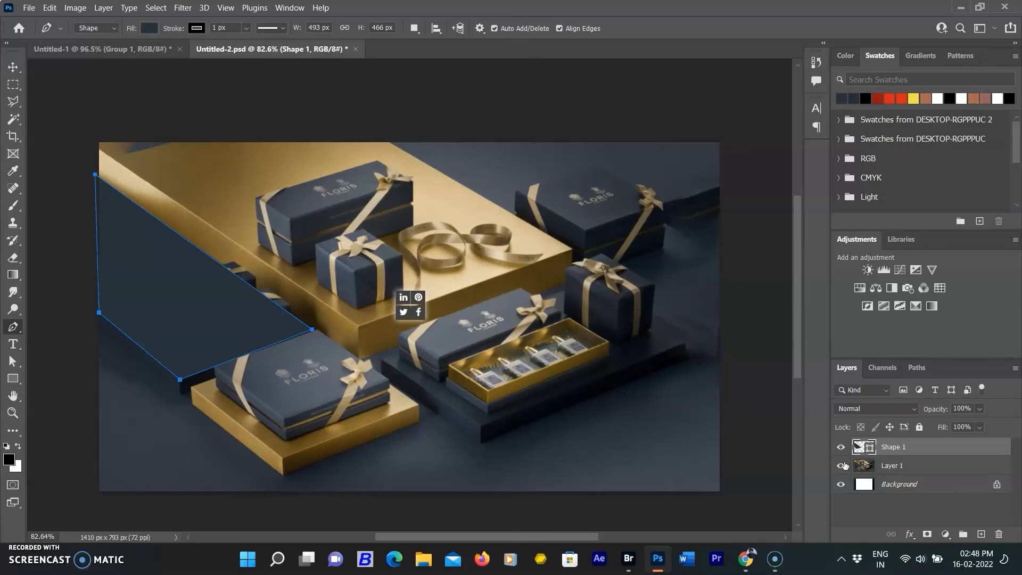
Step: Draw a thin four-point Pen shape about 190 × 187 px along the platform's lower-left side edge
{"action": "left_click", "coordinate": [96, 325]}
{"action": "left_click", "coordinate": [181, 395]}
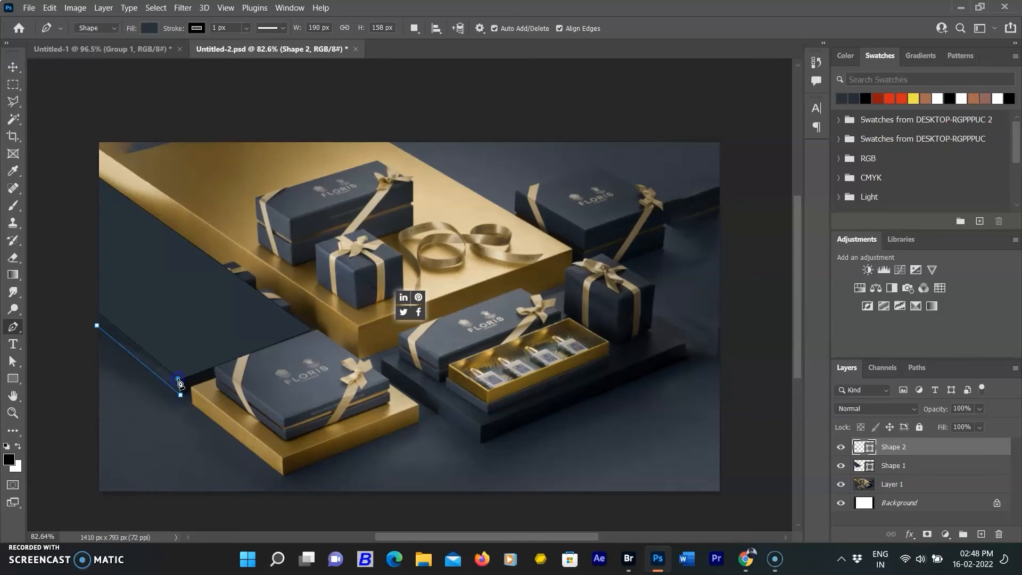
{"action": "left_click", "coordinate": [100, 312]}
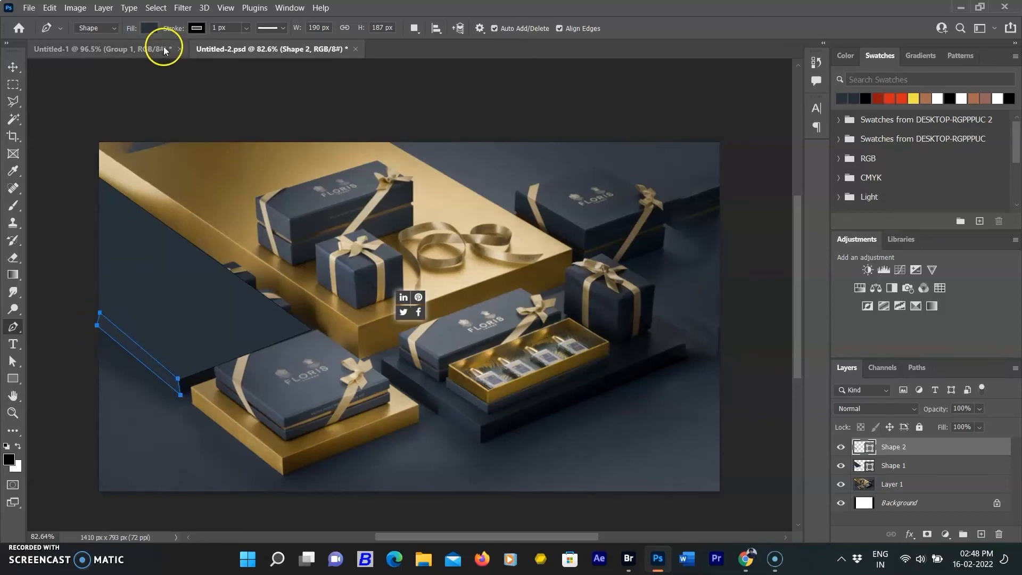
Step: Set the side edge shape's fill to #121b21 and check the shapes by hiding and showing Layer 1
{"action": "left_click", "coordinate": [149, 28]}
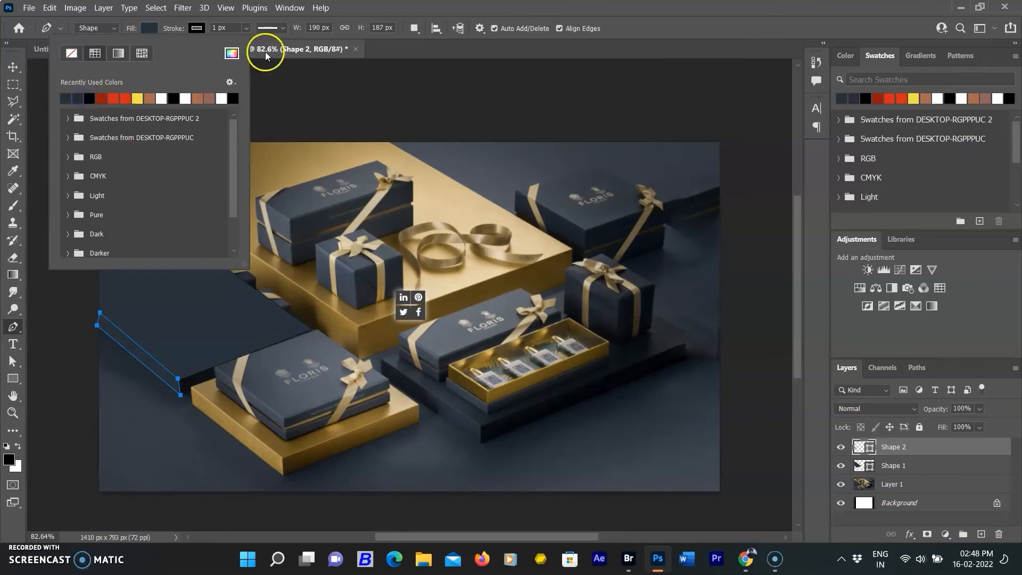
{"action": "left_click", "coordinate": [232, 53]}
{"action": "left_click", "coordinate": [790, 277]}
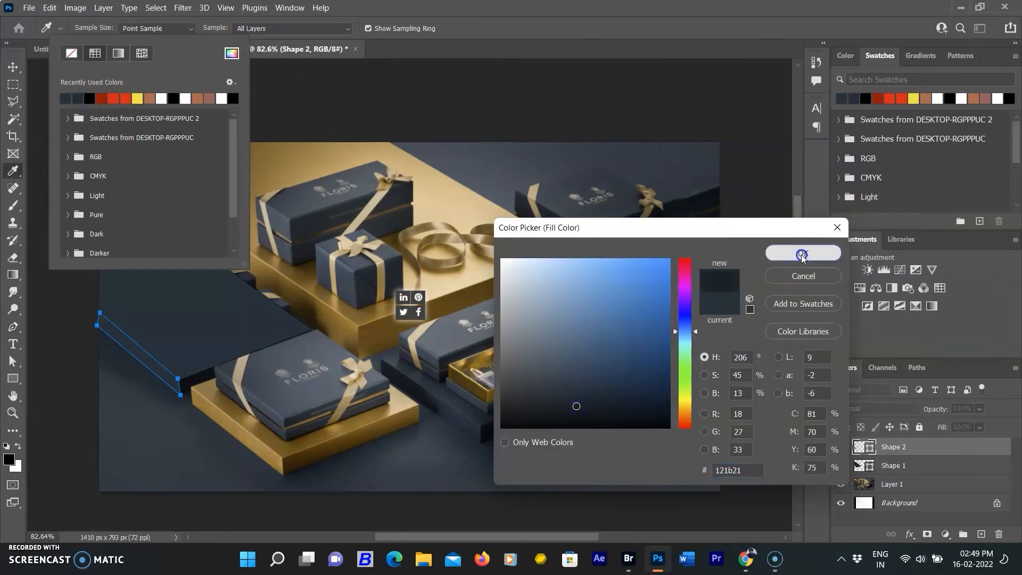
{"action": "left_click", "coordinate": [296, 153]}
{"action": "key", "text": "Return"}
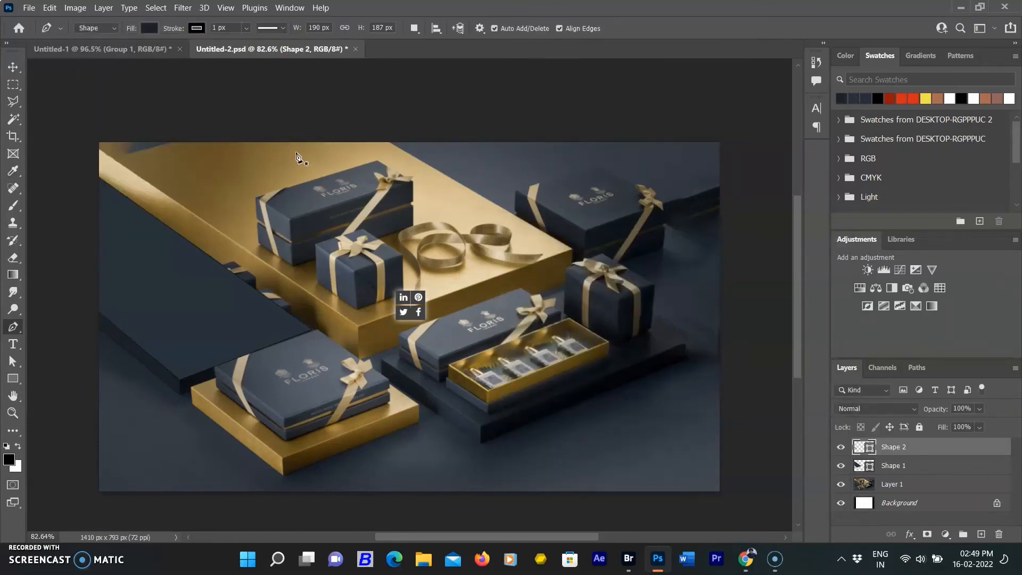
{"action": "left_click", "coordinate": [839, 485]}
{"action": "left_click", "coordinate": [839, 485]}
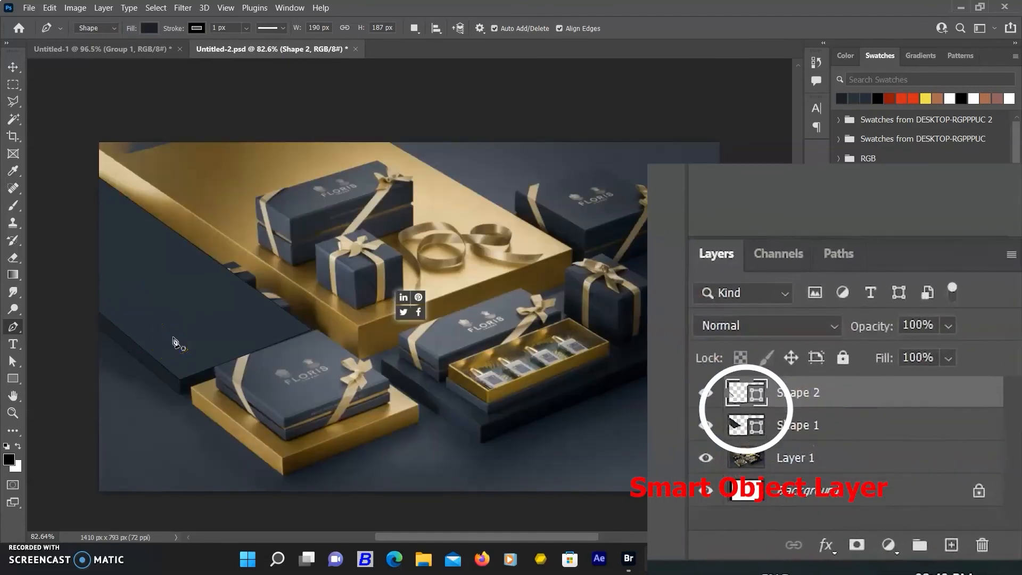
Step: Draw a thin closed four-point Pen shape about 303 × 147 px along the dark platform's front edge
{"action": "left_click", "coordinate": [180, 382]}
{"action": "left_click", "coordinate": [313, 331]}
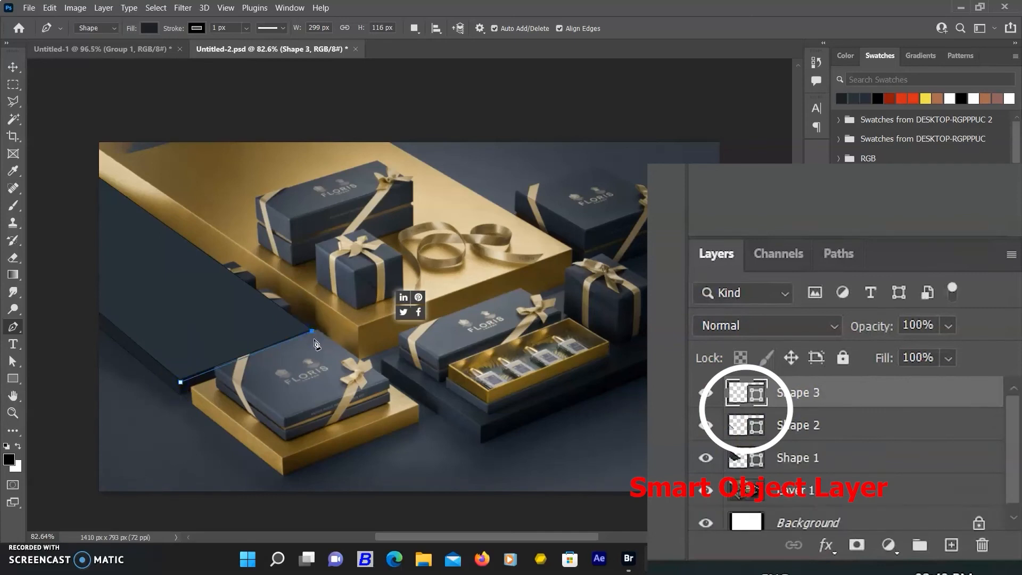
{"action": "left_click", "coordinate": [313, 339]}
{"action": "left_click", "coordinate": [183, 395]}
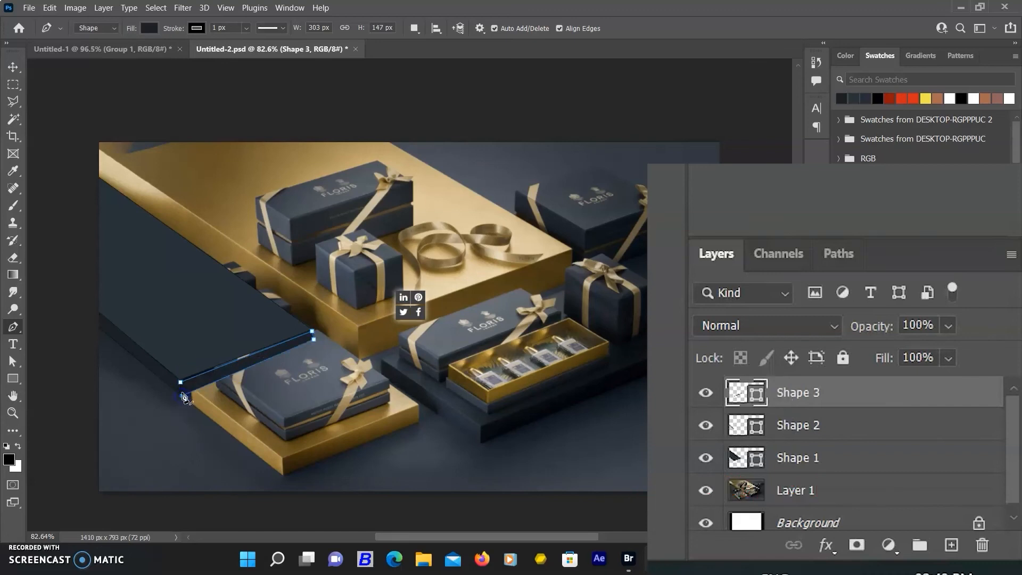
{"action": "left_click", "coordinate": [181, 383]}
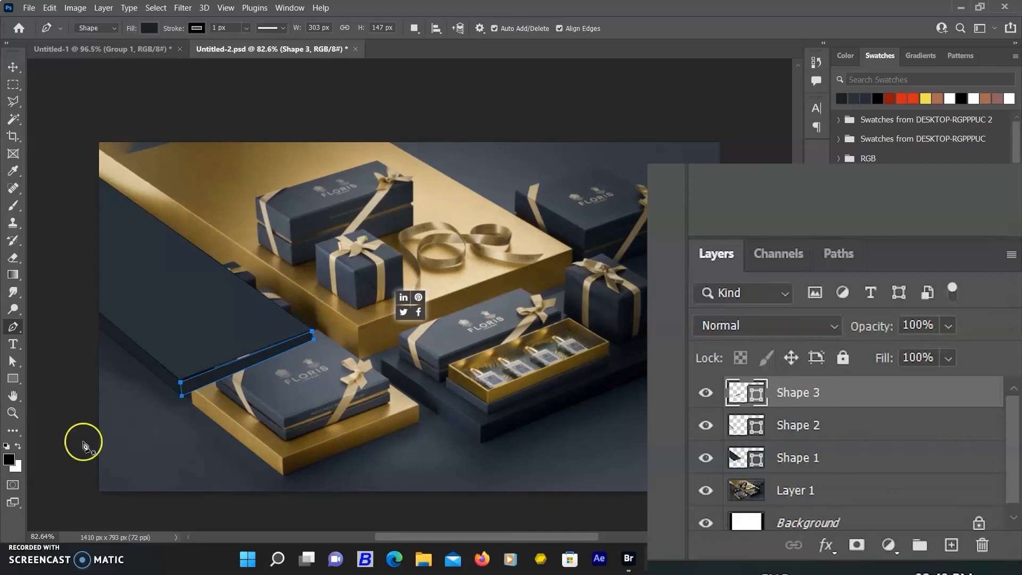
Step: Hide Layer 1 and move the front edge shape's corner points to close the gaps against the platform top
{"action": "left_click", "coordinate": [705, 491]}
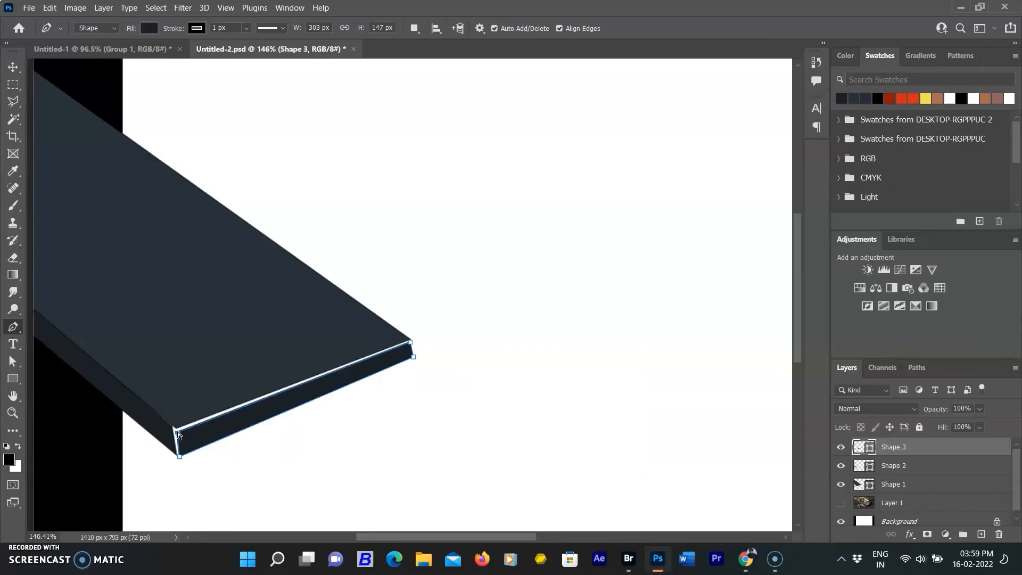
{"action": "left_click_drag", "start_coordinate": [177, 431], "coordinate": [176, 429]}
{"action": "left_click_drag", "start_coordinate": [410, 342], "coordinate": [410, 355]}
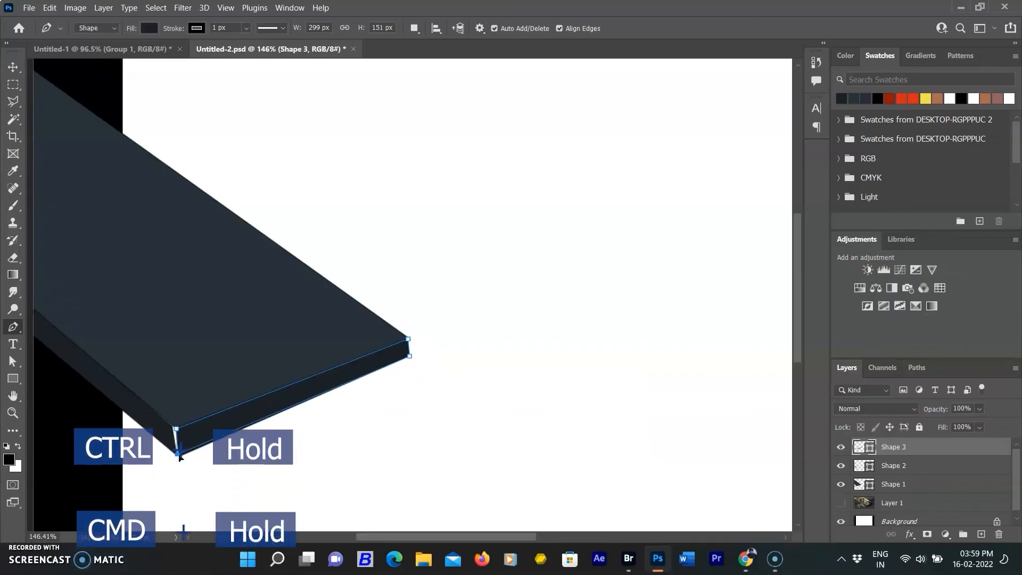
{"action": "left_click_drag", "start_coordinate": [179, 456], "coordinate": [179, 454]}
{"action": "left_click", "coordinate": [176, 429], "text": "ctrl"}
Step: Move Shape 2's corner points to meet the front edge at the platform's lower corner, and show Layer 1 again
{"action": "left_click", "coordinate": [907, 468]}
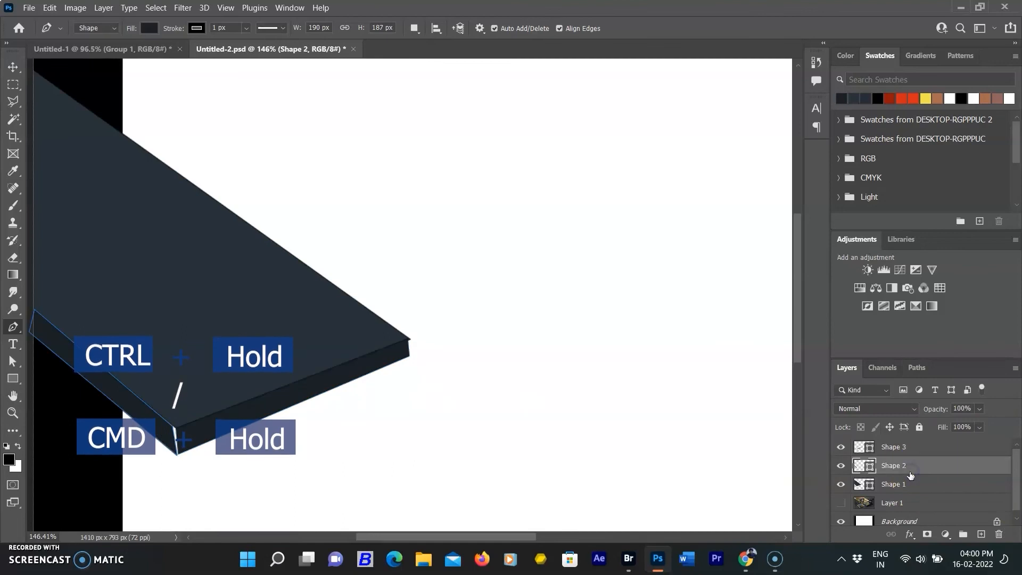
{"action": "left_click_drag", "start_coordinate": [173, 427], "coordinate": [175, 429]}
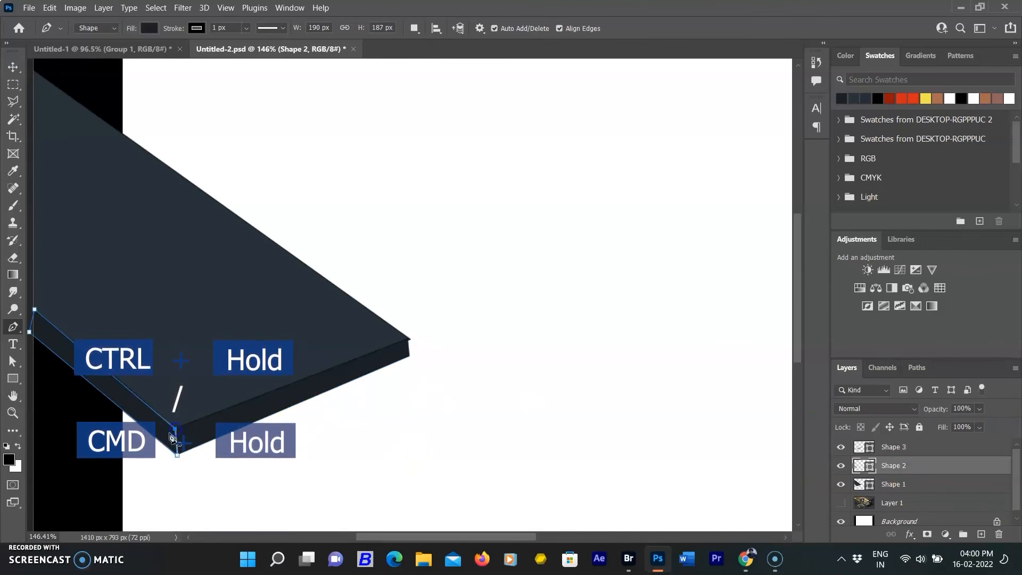
{"action": "left_click", "coordinate": [149, 473], "text": "ctrl"}
{"action": "scroll", "coordinate": [129, 434], "scroll_direction": "up", "scroll_amount": 9}
{"action": "left_click", "coordinate": [192, 408]}
{"action": "key", "text": "ctrl+z"}
{"action": "left_click", "coordinate": [139, 423], "text": "ctrl"}
{"action": "left_click_drag", "start_coordinate": [210, 421], "coordinate": [212, 424]}
{"action": "left_click_drag", "start_coordinate": [215, 484], "coordinate": [220, 489]}
{"action": "left_click", "coordinate": [358, 486], "text": "ctrl"}
{"action": "scroll", "coordinate": [423, 464], "scroll_direction": "down", "scroll_amount": 14}
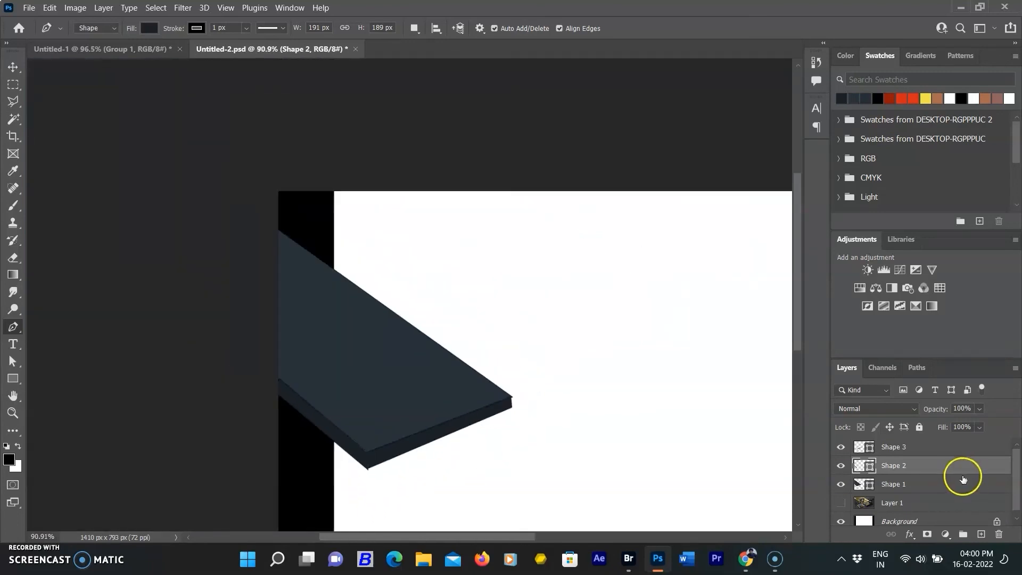
{"action": "left_click", "coordinate": [842, 502]}
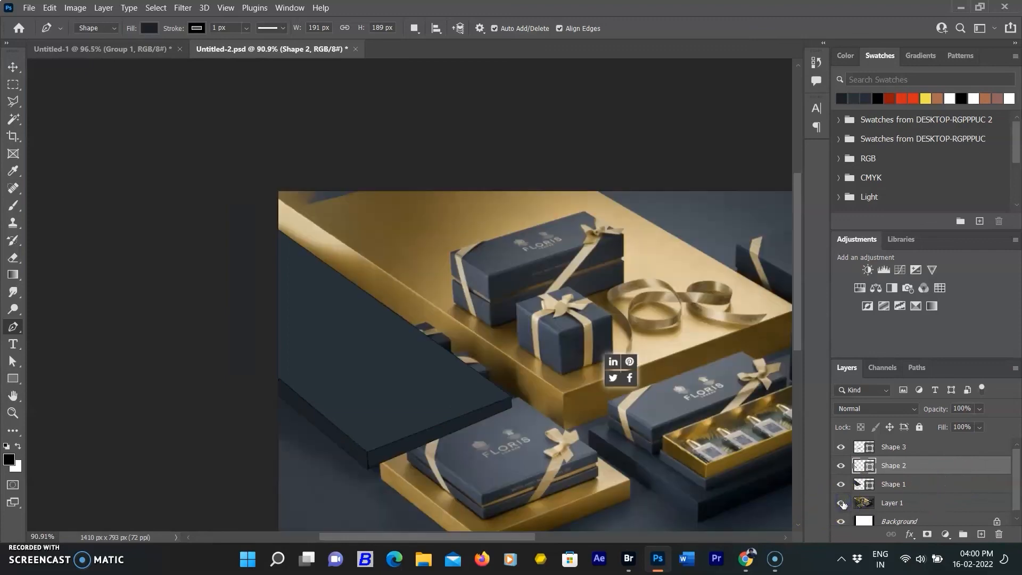
Step: Draw a closed four-point Pen shape about 1090 × 417 px over the top surface of the large gold platform
{"action": "left_click", "coordinate": [280, 197]}
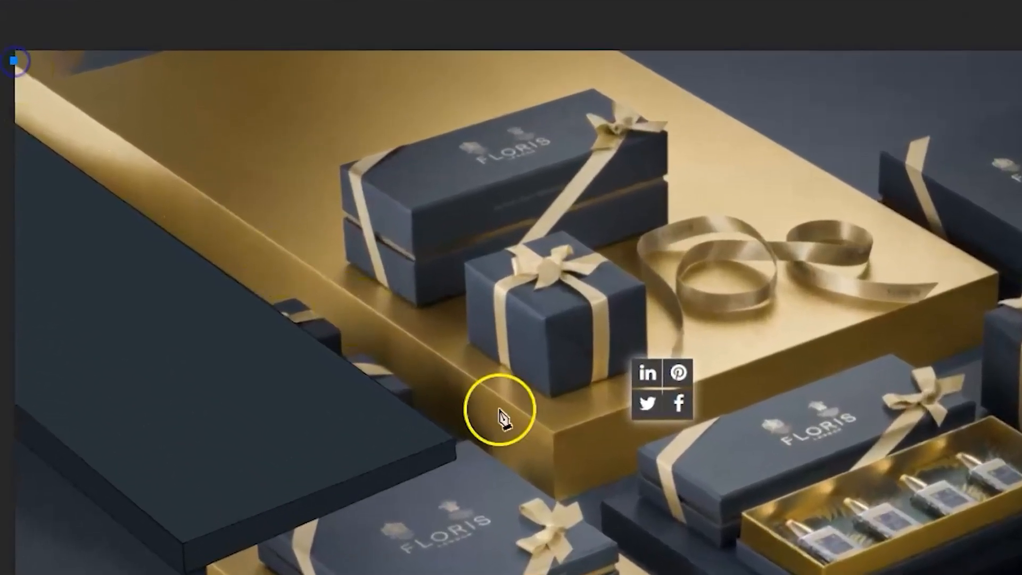
{"action": "left_click", "coordinate": [552, 431]}
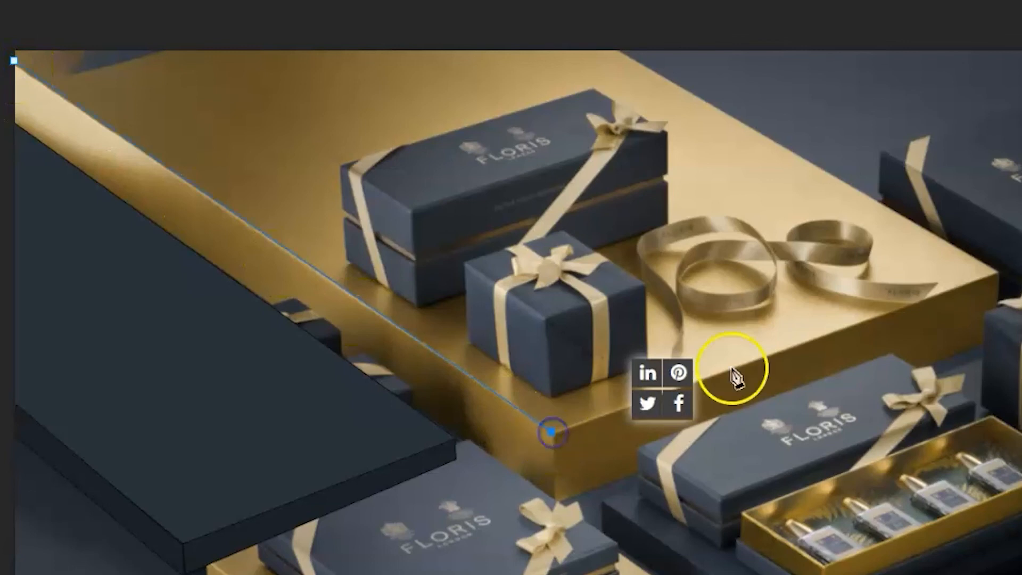
{"action": "left_click", "coordinate": [999, 273]}
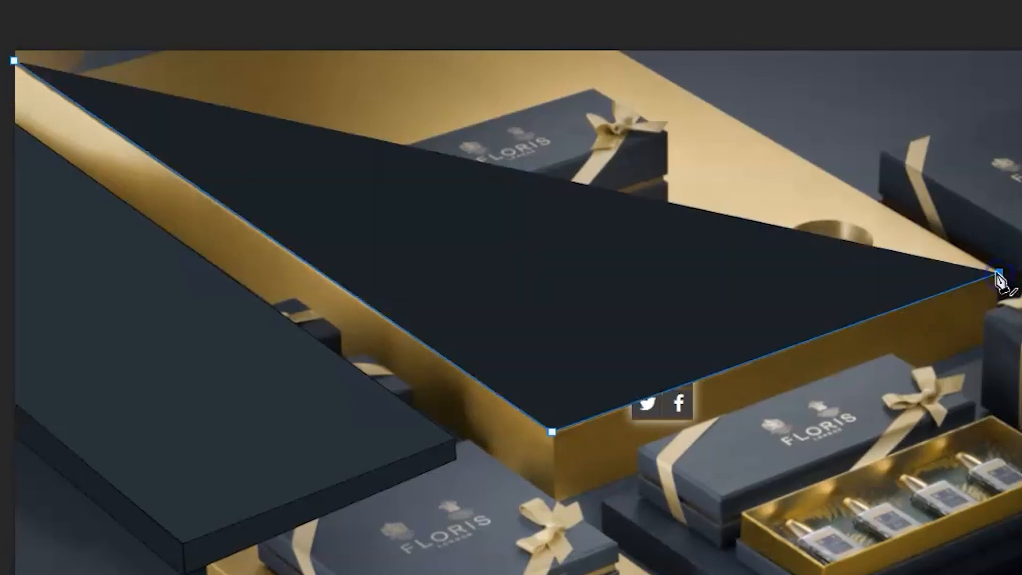
{"action": "left_click", "coordinate": [621, 51]}
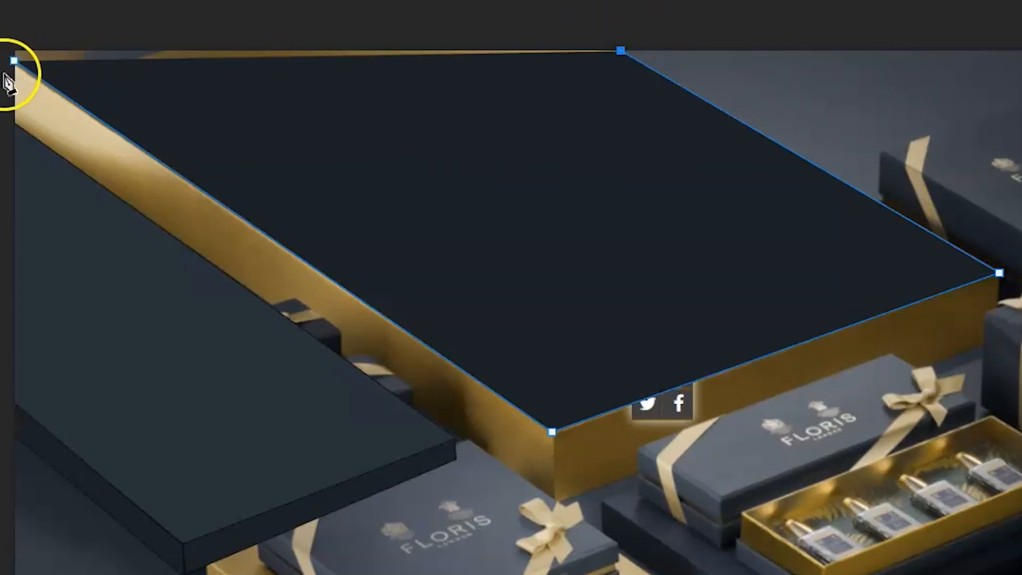
{"action": "left_click_drag", "start_coordinate": [14, 60], "coordinate": [3, 51]}
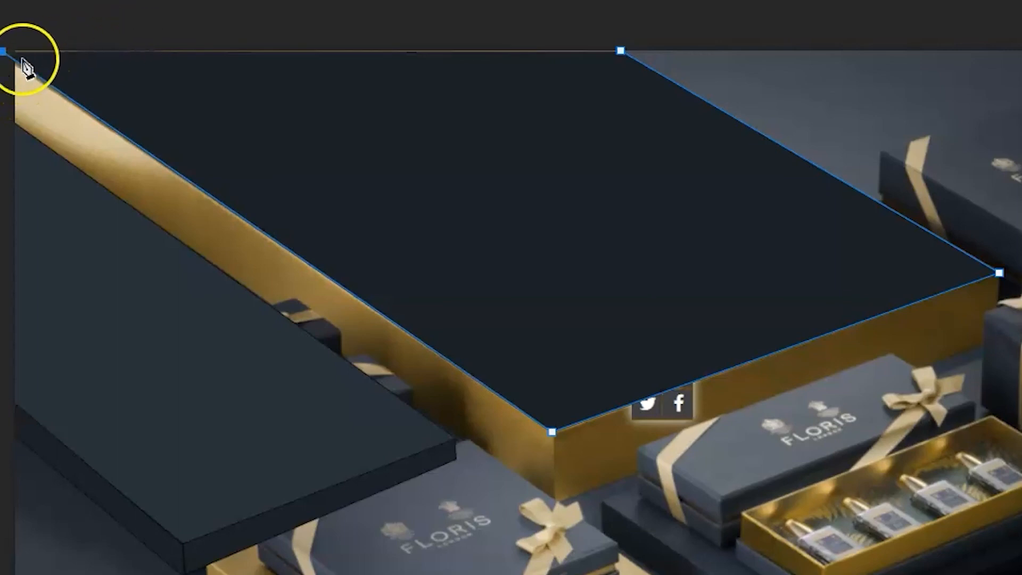
{"action": "left_click", "coordinate": [4, 51]}
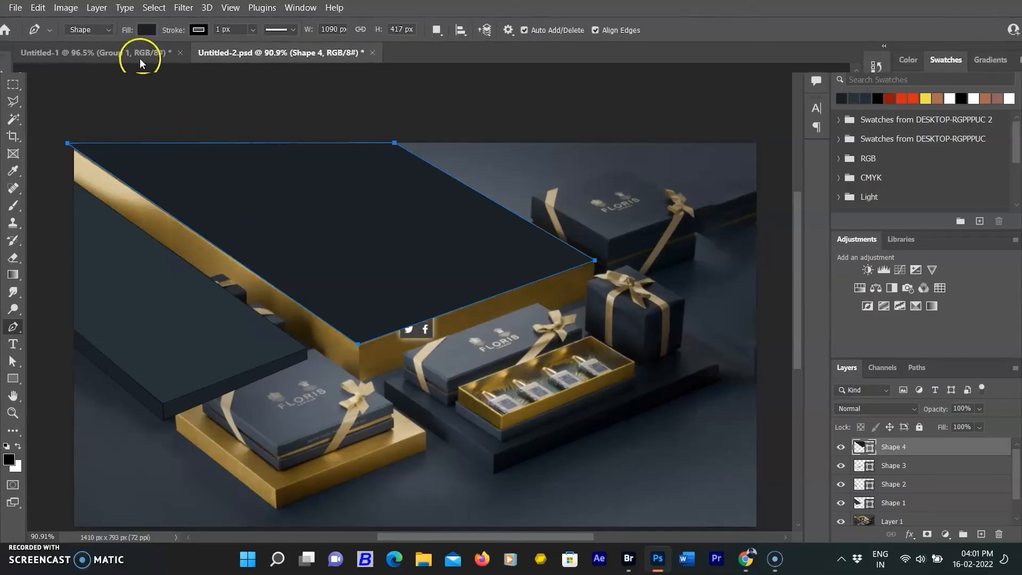
Step: Set the gold platform top's fill to #825e20 sampled from the image, and check it by hiding and showing Layer 1
{"action": "left_click", "coordinate": [143, 35]}
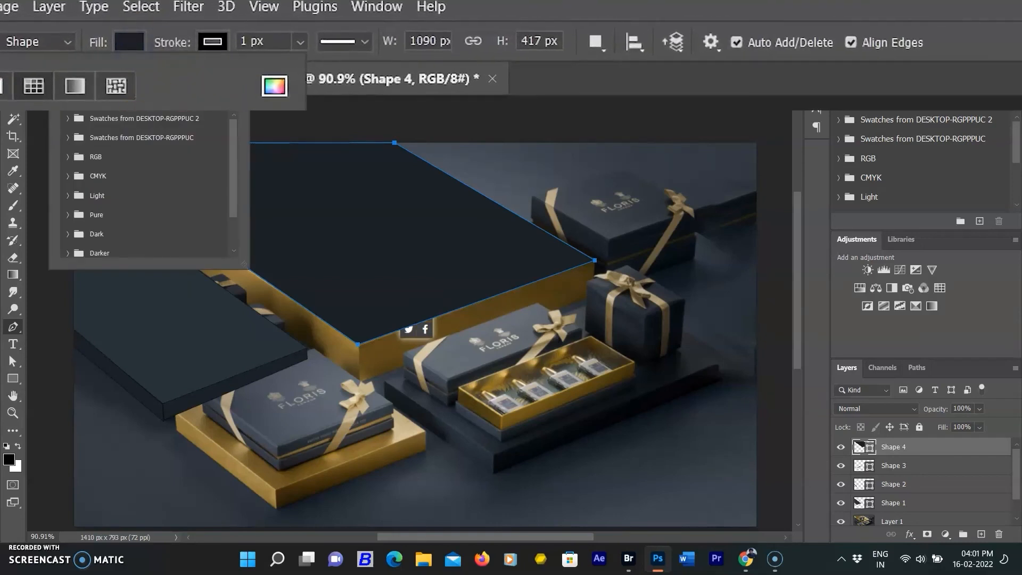
{"action": "left_click", "coordinate": [276, 88]}
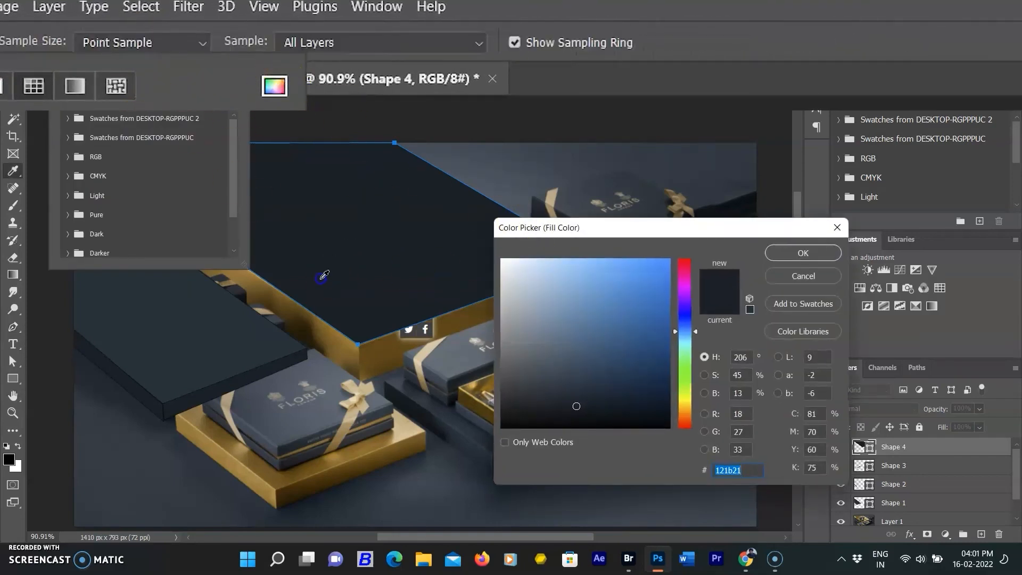
{"action": "left_click", "coordinate": [323, 328]}
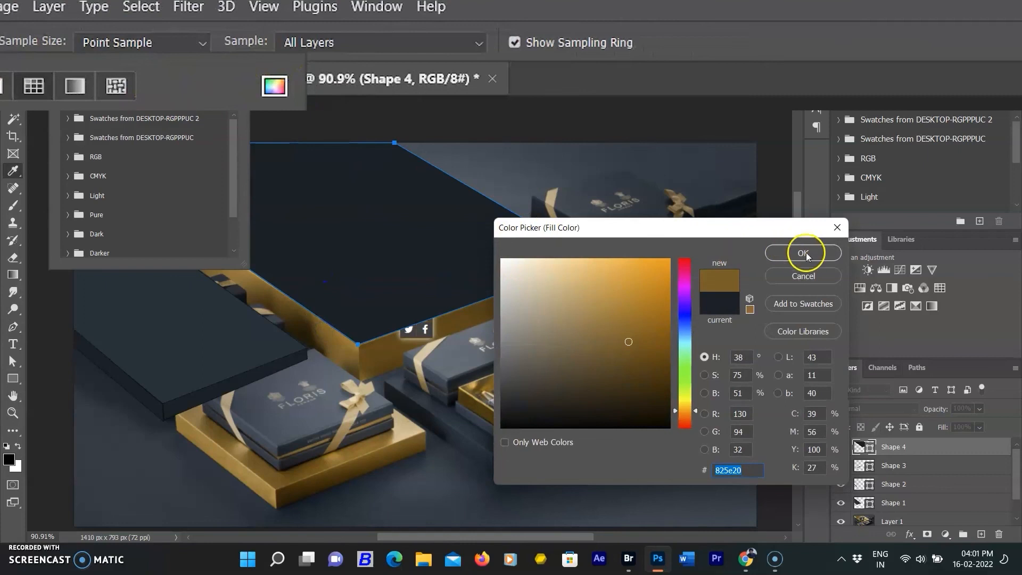
{"action": "left_click", "coordinate": [806, 255]}
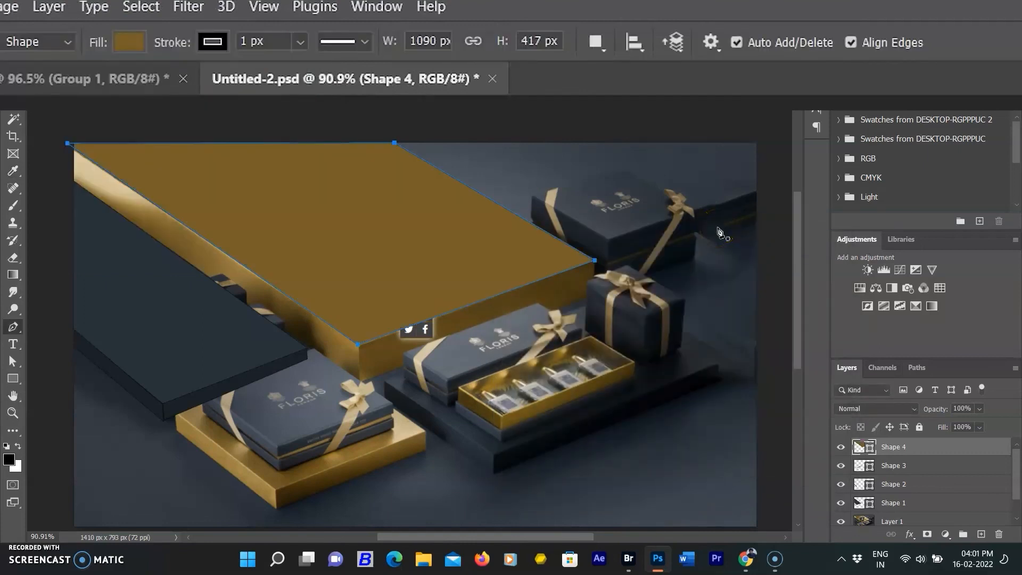
{"action": "key", "text": "Return"}
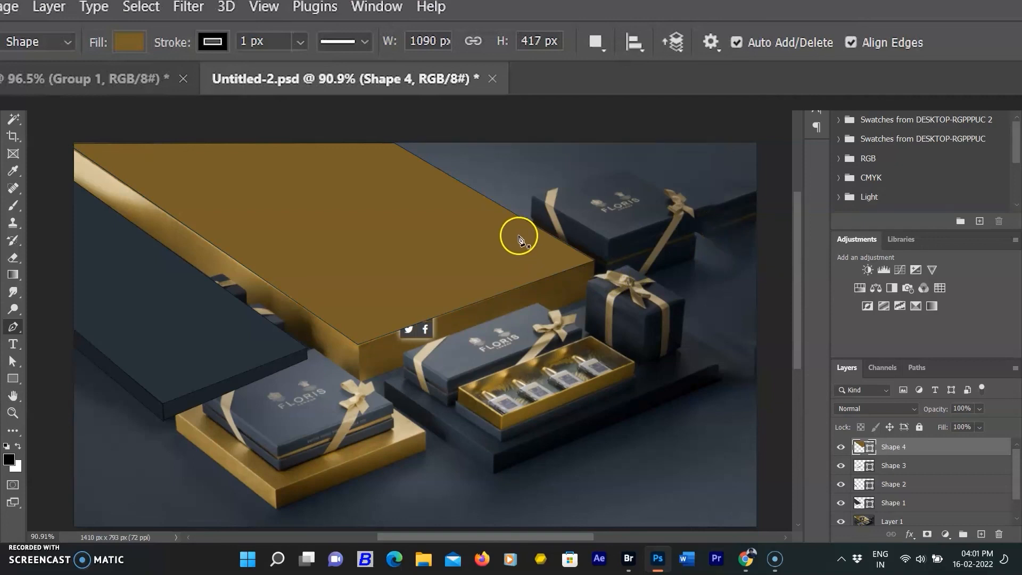
{"action": "left_click", "coordinate": [842, 525]}
{"action": "left_click", "coordinate": [842, 525]}
Step: Draw a closed four-point Pen shape about 615 × 485 px along the gold platform's long lower-left side
{"action": "left_click", "coordinate": [73, 147]}
{"action": "left_click", "coordinate": [357, 345]}
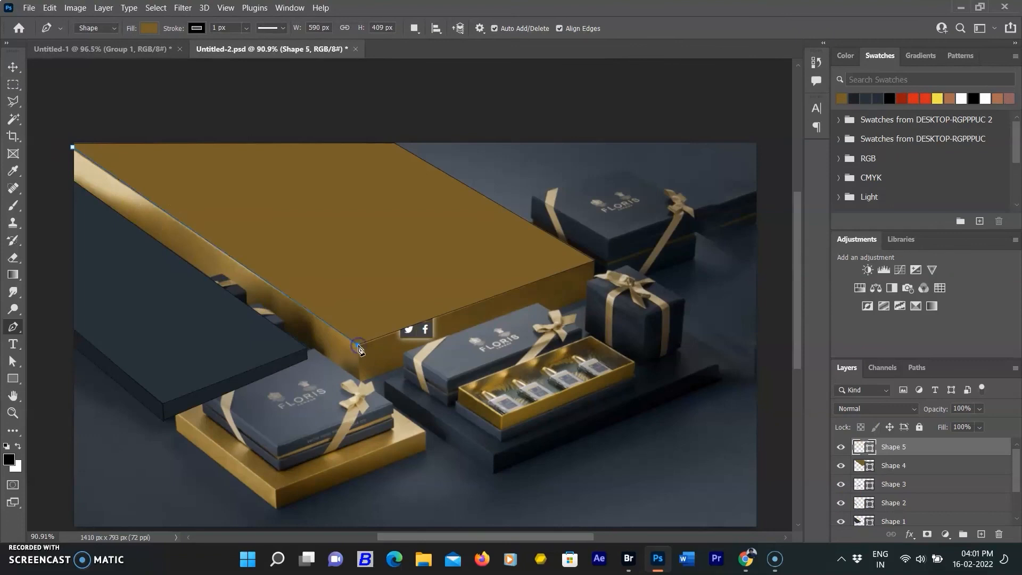
{"action": "left_click", "coordinate": [61, 178]}
{"action": "left_click", "coordinate": [73, 147]}
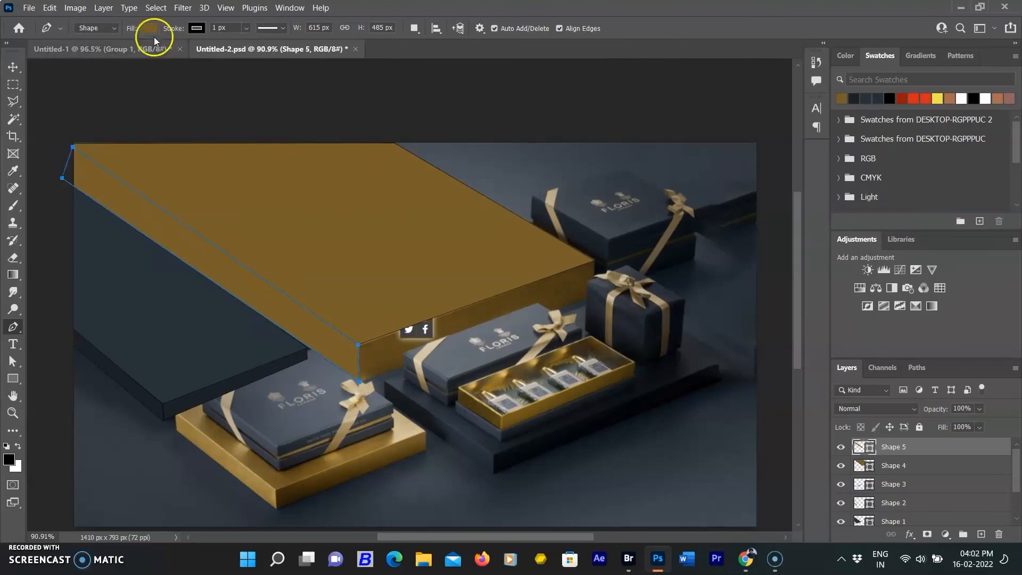
Step: Set the gold platform's long side shape's fill to a lighter gold than the top surface
{"action": "left_click", "coordinate": [149, 28]}
{"action": "left_click", "coordinate": [234, 53]}
{"action": "key", "text": "Return"}
{"action": "left_click", "coordinate": [420, 221]}
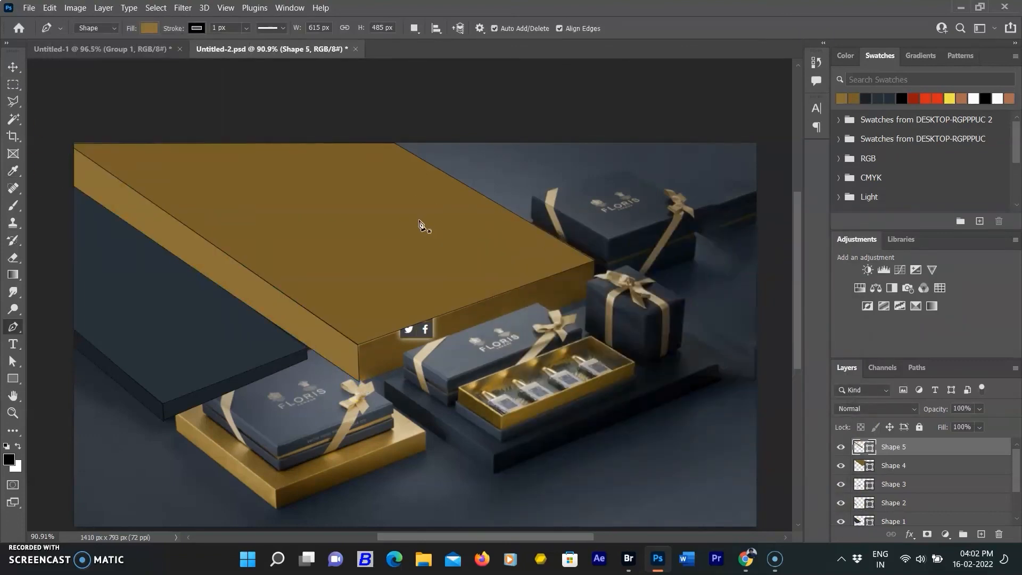
Step: Draw a closed four-point Pen shape about 487 × 248 px over the gold platform's front face
{"action": "left_click", "coordinate": [358, 345]}
{"action": "left_click", "coordinate": [595, 263]}
{"action": "left_click_drag", "start_coordinate": [596, 261], "coordinate": [593, 261]}
{"action": "left_click", "coordinate": [591, 297]}
{"action": "left_click_drag", "start_coordinate": [595, 296], "coordinate": [592, 296]}
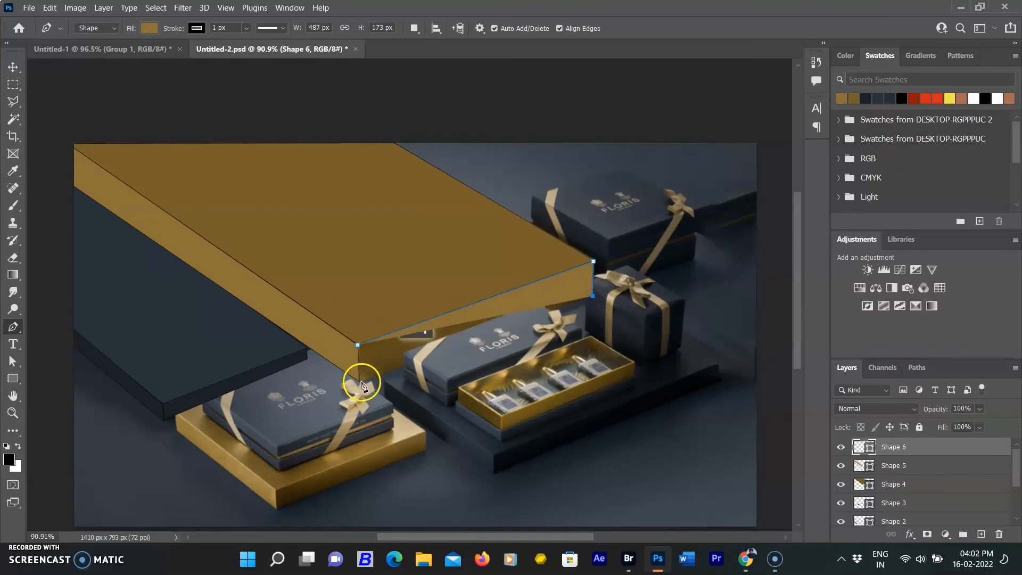
{"action": "left_click", "coordinate": [360, 382]}
{"action": "left_click", "coordinate": [358, 345]}
{"action": "key", "text": "Return"}
Step: Hide Layer 1 to examine the traced dark and gold platforms without the photo
{"action": "scroll", "coordinate": [497, 365], "scroll_direction": "down", "scroll_amount": 1}
{"action": "scroll", "coordinate": [843, 472], "scroll_direction": "down", "scroll_amount": 3}
{"action": "left_click", "coordinate": [841, 500]}
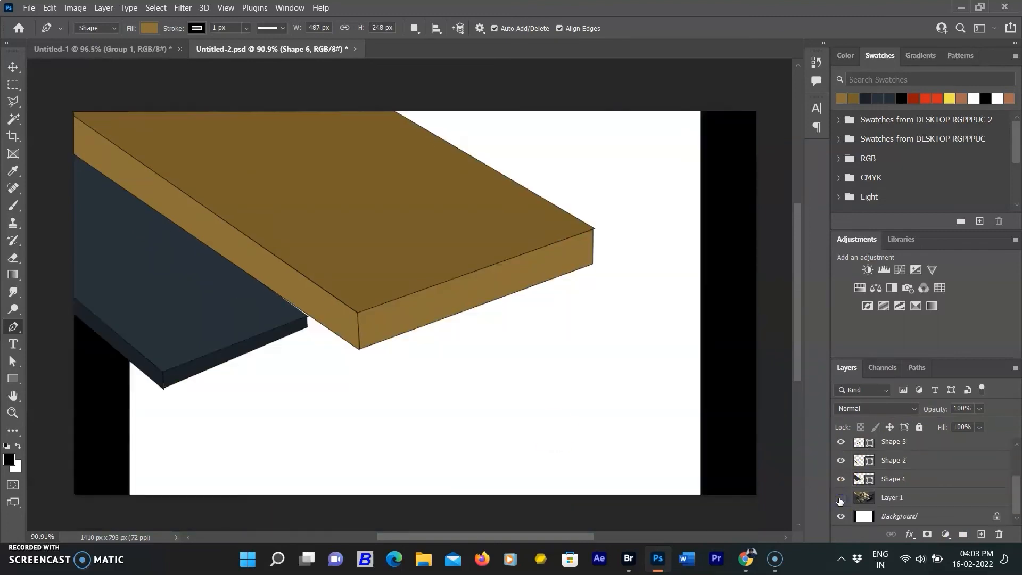
{"action": "scroll", "coordinate": [390, 393], "scroll_direction": "down", "scroll_amount": 3}
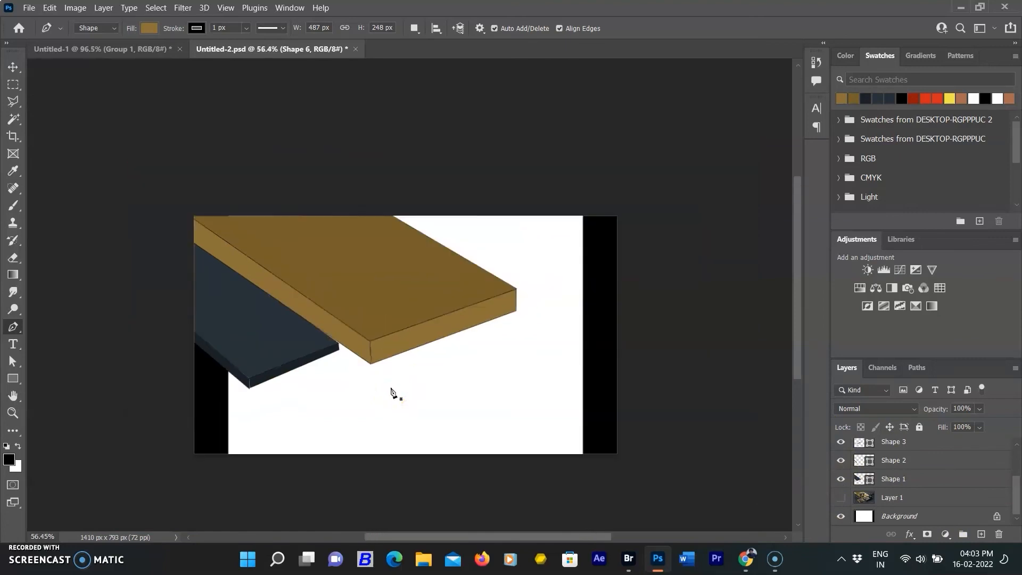
{"action": "left_click_drag", "start_coordinate": [444, 383], "coordinate": [304, 361]}
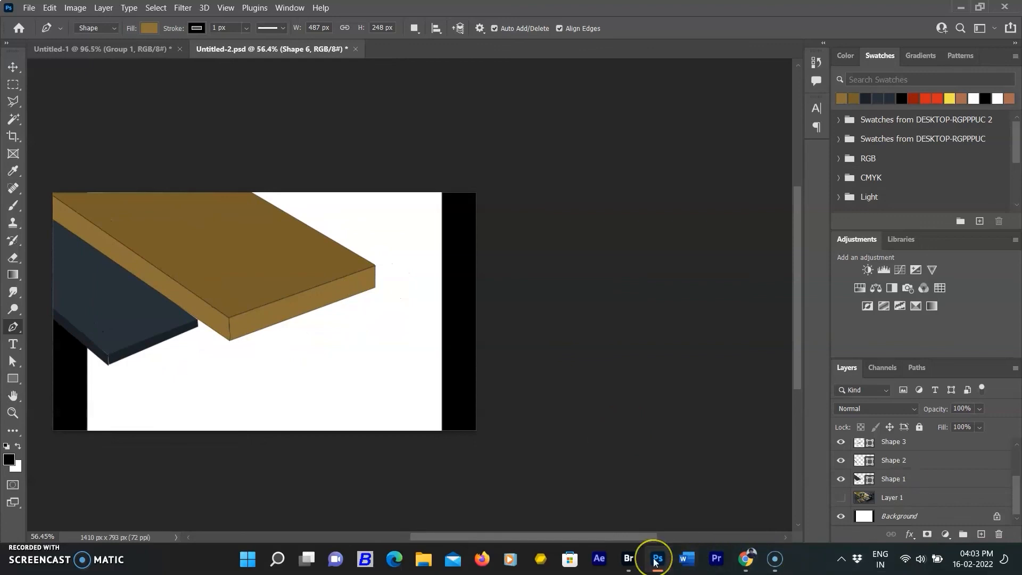
Step: Switch to Bridge, open Banner_new_group.psd, and compare the banner with the source photo by showing and hiding Layer 1 copy
{"action": "left_click", "coordinate": [619, 569]}
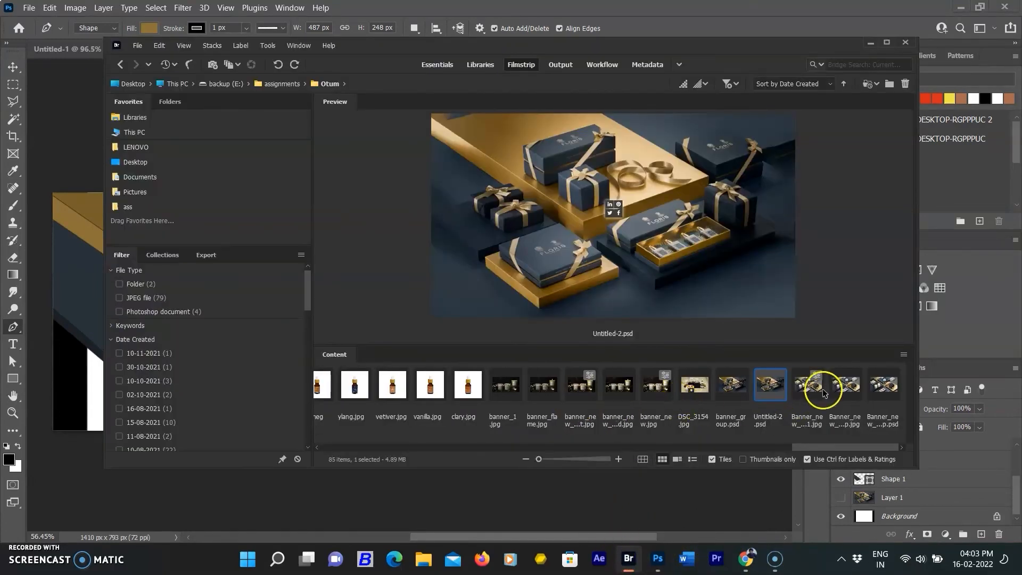
{"action": "double_click", "coordinate": [882, 386]}
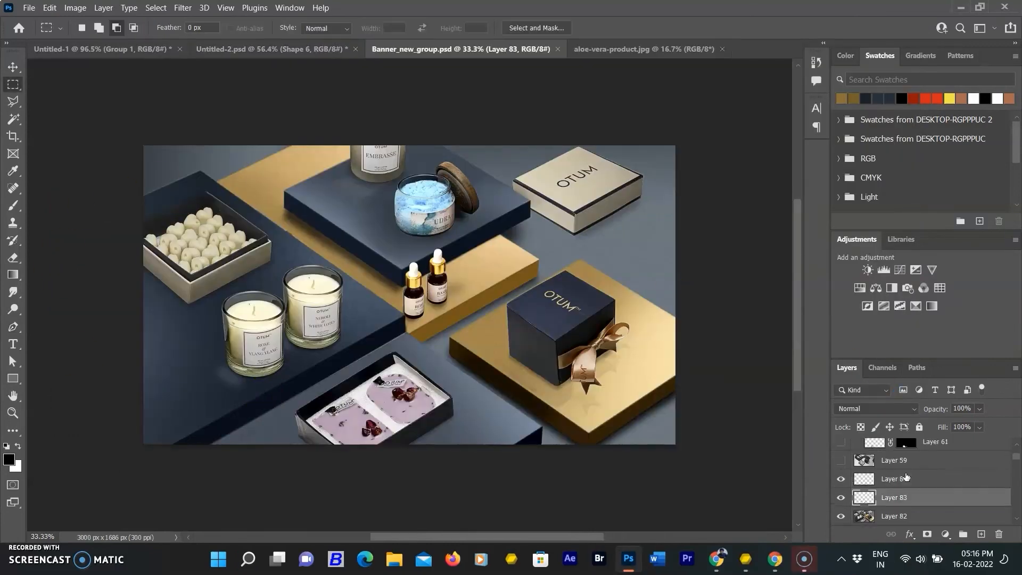
{"action": "scroll", "coordinate": [907, 475], "scroll_direction": "up", "scroll_amount": 5}
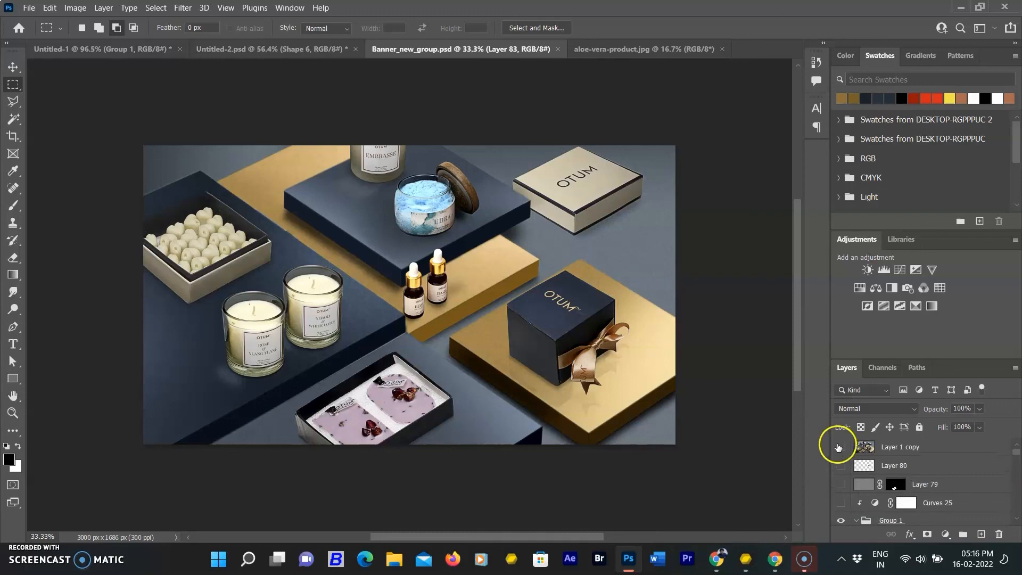
{"action": "left_click", "coordinate": [840, 447]}
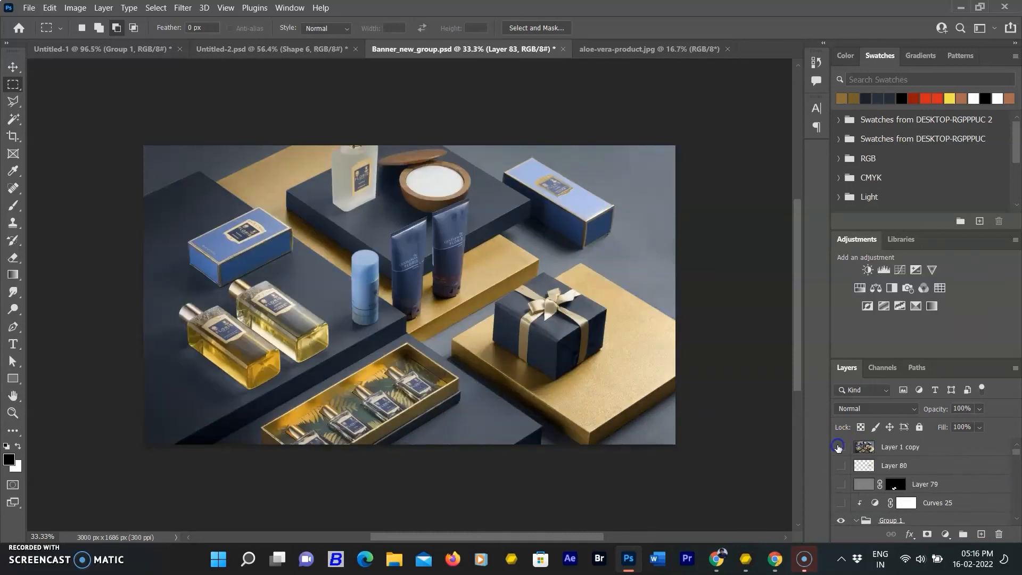
{"action": "left_click", "coordinate": [840, 447]}
Step: Hide the hearts, fancy_candle and Giftbox_1 groups to examine the surfaces beneath those products
{"action": "left_click", "coordinate": [841, 481]}
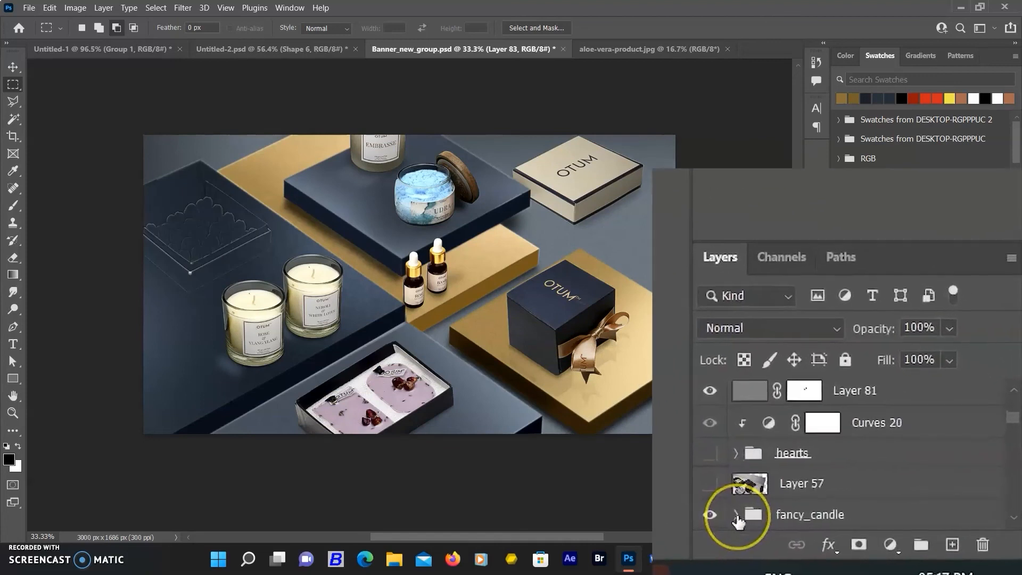
{"action": "scroll", "coordinate": [714, 479], "scroll_direction": "down", "scroll_amount": 2}
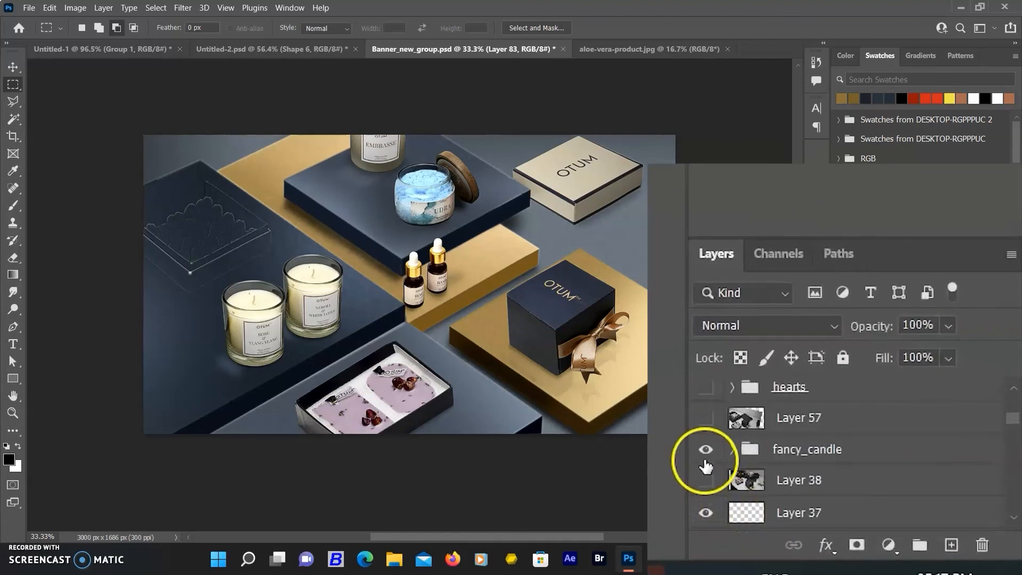
{"action": "left_click", "coordinate": [705, 456]}
{"action": "scroll", "coordinate": [702, 469], "scroll_direction": "down", "scroll_amount": 3}
{"action": "left_click", "coordinate": [704, 449]}
{"action": "scroll", "coordinate": [703, 468], "scroll_direction": "down", "scroll_amount": 5}
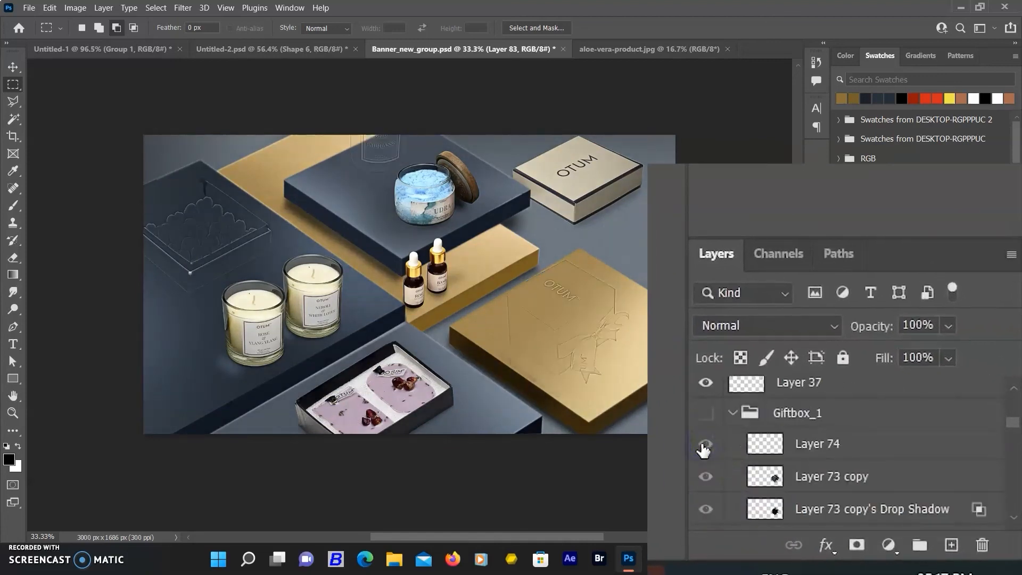
Step: Hide the lavender, newcandle and Candle_1 groups to expose the dark platforms beneath
{"action": "left_click", "coordinate": [702, 479]}
{"action": "scroll", "coordinate": [703, 484], "scroll_direction": "down", "scroll_amount": 2}
{"action": "scroll", "coordinate": [702, 485], "scroll_direction": "down", "scroll_amount": 5}
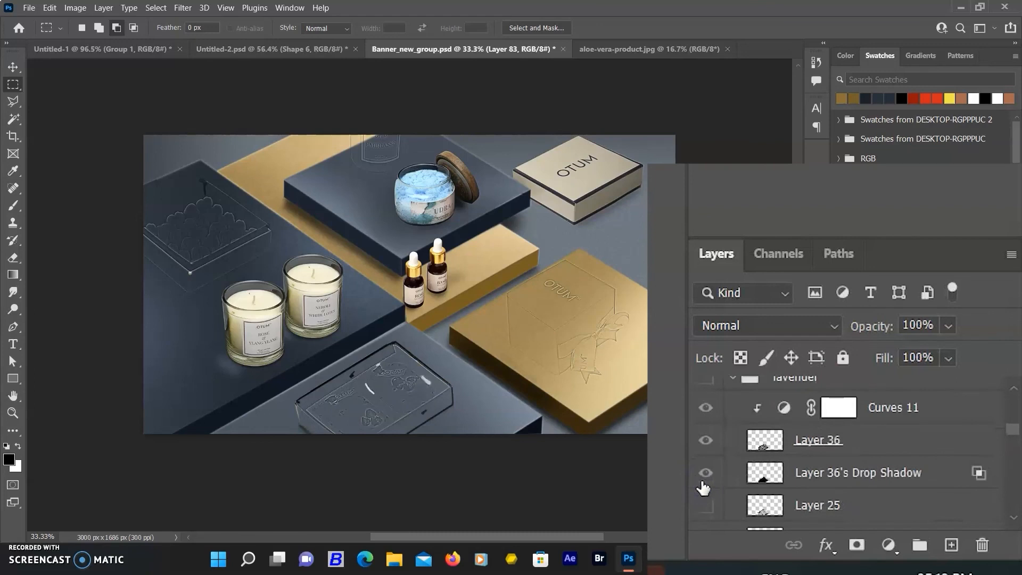
{"action": "left_click", "coordinate": [706, 438]}
{"action": "left_click", "coordinate": [706, 468]}
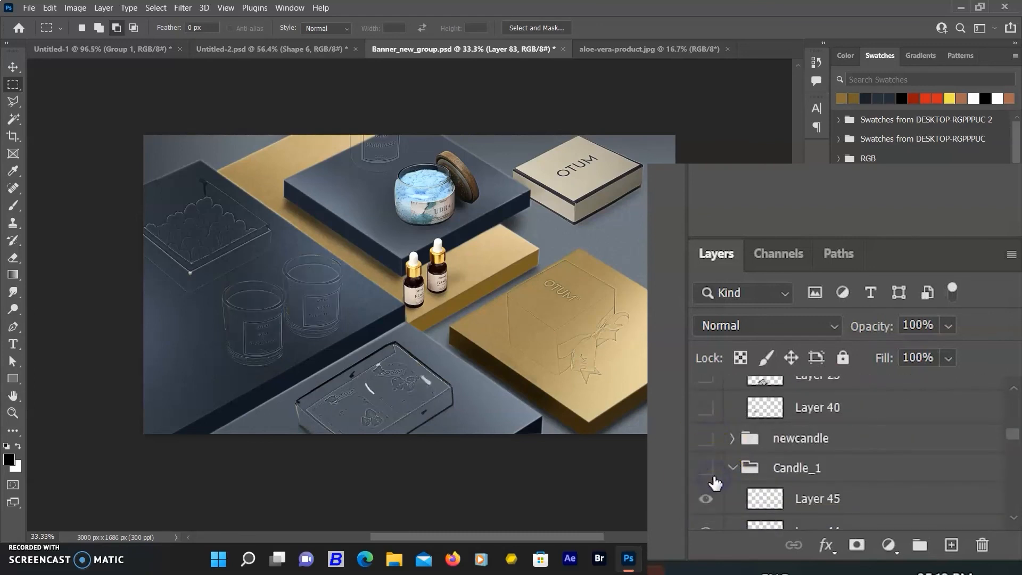
{"action": "scroll", "coordinate": [712, 477], "scroll_direction": "down", "scroll_amount": 6}
Step: Hide the oil bottles, the blue jar and the cream OTUM box so only the platforms remain
{"action": "left_click", "coordinate": [705, 464]}
{"action": "scroll", "coordinate": [705, 463], "scroll_direction": "down", "scroll_amount": 8}
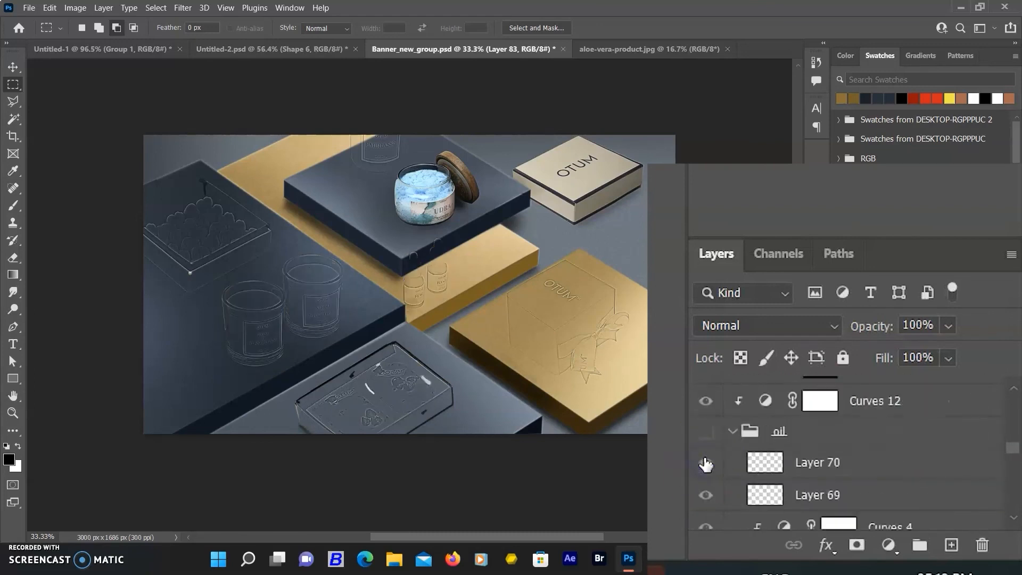
{"action": "scroll", "coordinate": [705, 462], "scroll_direction": "down", "scroll_amount": 2}
{"action": "left_click", "coordinate": [704, 462]}
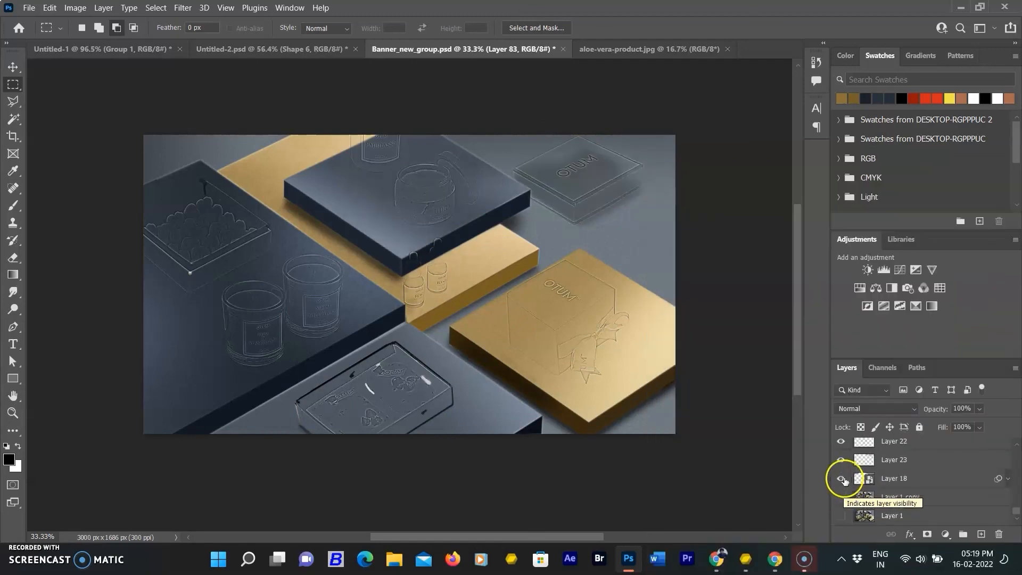
Step: Hide Layer 18, Layer 23 and the front blue platform's layers to examine how the backdrop is built
{"action": "left_click", "coordinate": [842, 479]}
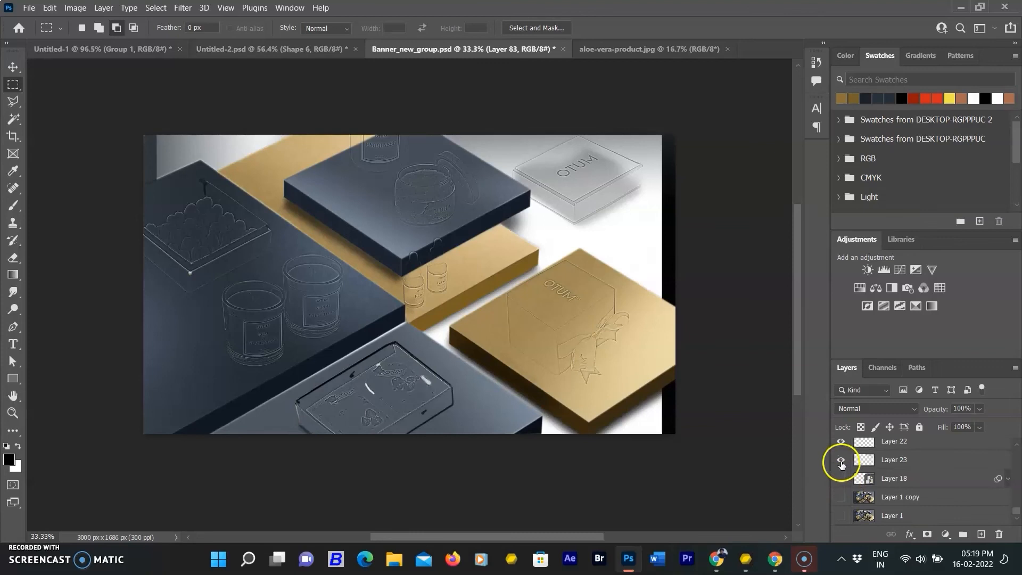
{"action": "left_click", "coordinate": [841, 462]}
{"action": "scroll", "coordinate": [842, 464], "scroll_direction": "up", "scroll_amount": 3}
{"action": "left_click", "coordinate": [846, 465]}
Step: Hide Layer 6, Layer 7 and Layer 8 in the Front_golden group to examine the gold platform's separate faces
{"action": "scroll", "coordinate": [847, 465], "scroll_direction": "up", "scroll_amount": 2}
{"action": "left_click", "coordinate": [842, 457]}
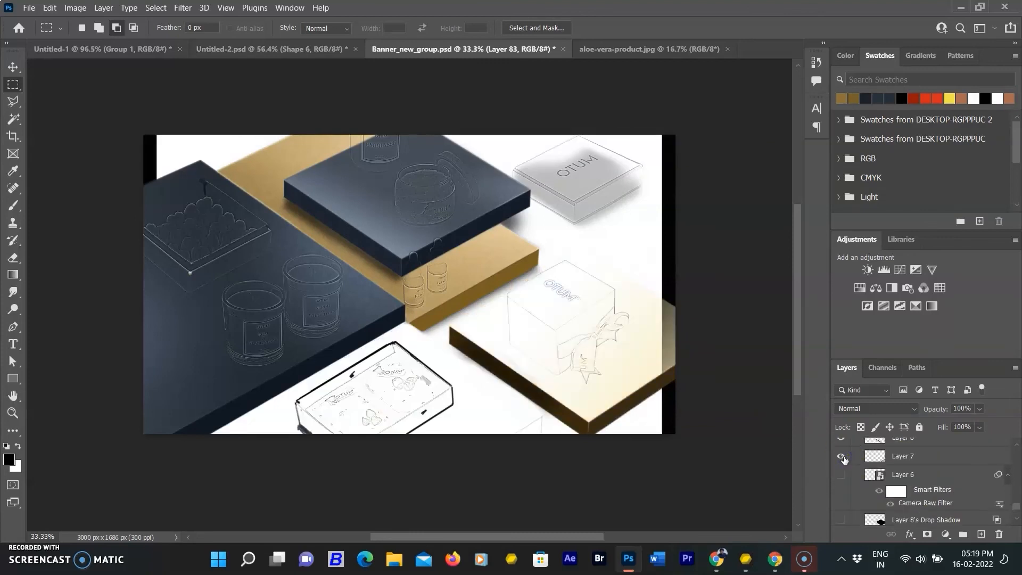
{"action": "left_click", "coordinate": [842, 457]}
{"action": "scroll", "coordinate": [843, 460], "scroll_direction": "up", "scroll_amount": 3}
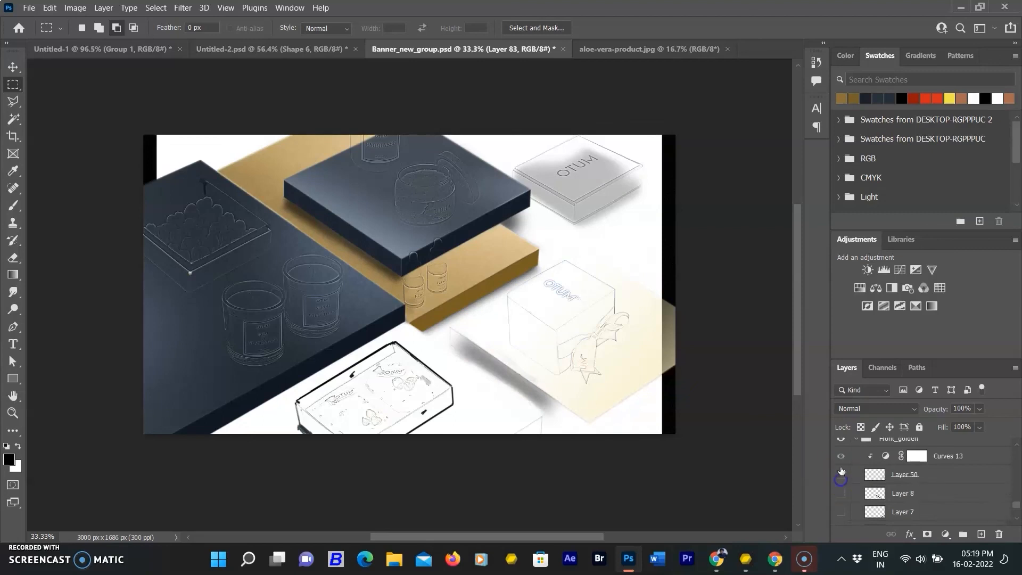
{"action": "left_click", "coordinate": [841, 456]}
{"action": "scroll", "coordinate": [843, 459], "scroll_direction": "up", "scroll_amount": 2}
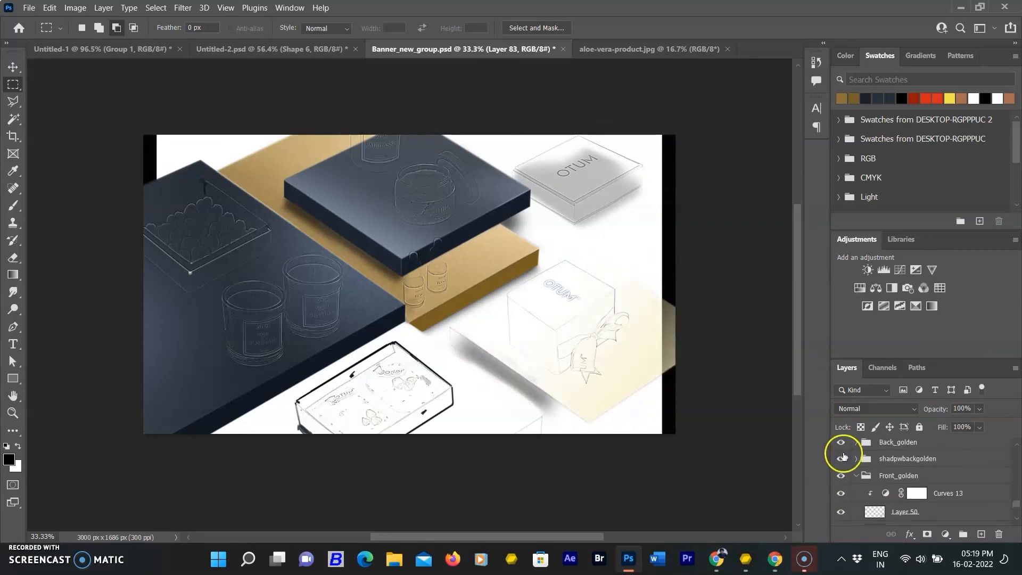
Step: Hide the Back_golden and shadpwbackgolden groups to examine the rear gold platform and its shadow
{"action": "left_click", "coordinate": [841, 443]}
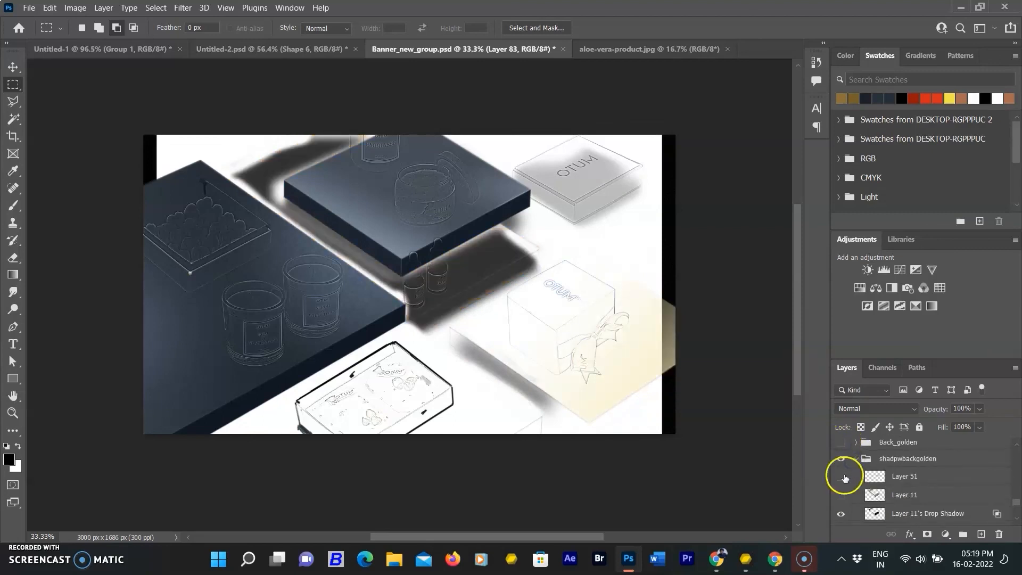
{"action": "left_click", "coordinate": [837, 460]}
{"action": "scroll", "coordinate": [833, 477], "scroll_direction": "up", "scroll_amount": 5}
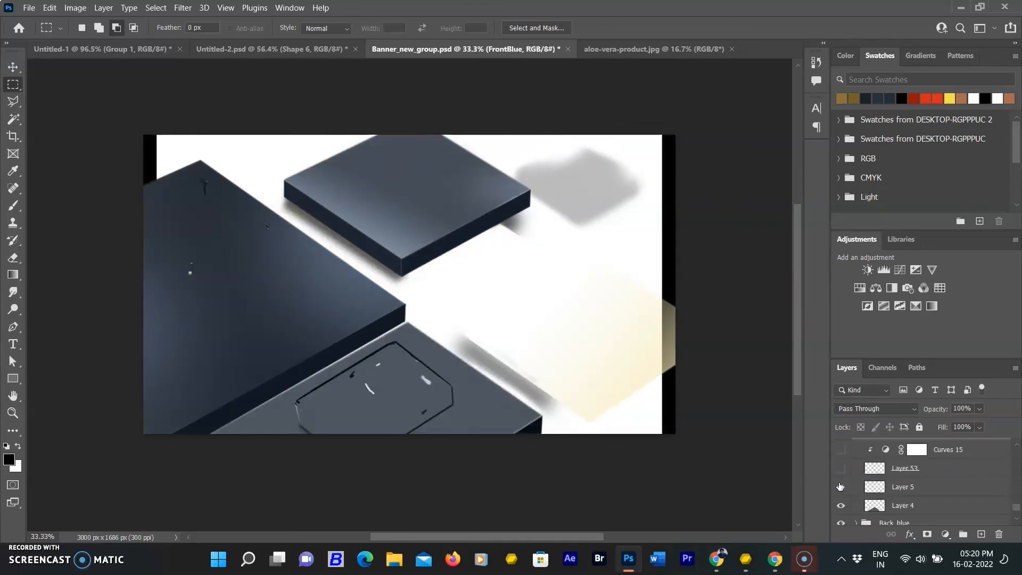
Step: Show the front blue platform, background and Front_golden layers one after another to examine how the scene builds up
{"action": "scroll", "coordinate": [842, 474], "scroll_direction": "down", "scroll_amount": 4}
{"action": "left_click", "coordinate": [844, 485]}
{"action": "left_click", "coordinate": [844, 467]}
{"action": "scroll", "coordinate": [846, 468], "scroll_direction": "down", "scroll_amount": 5}
{"action": "left_click", "coordinate": [844, 463]}
{"action": "left_click", "coordinate": [844, 460]}
{"action": "scroll", "coordinate": [843, 464], "scroll_direction": "up", "scroll_amount": 2}
{"action": "left_click", "coordinate": [842, 468]}
{"action": "scroll", "coordinate": [842, 476], "scroll_direction": "up", "scroll_amount": 5}
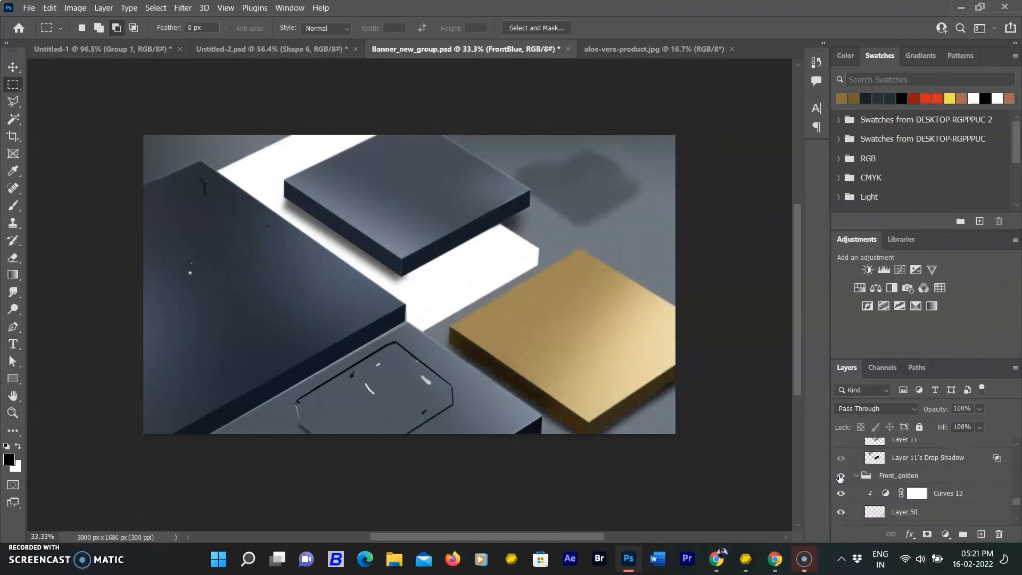
Step: Show the rear gold platform's layers and its shadow between the dark platforms
{"action": "left_click", "coordinate": [842, 476]}
{"action": "left_click", "coordinate": [843, 459]}
{"action": "scroll", "coordinate": [842, 461], "scroll_direction": "up", "scroll_amount": 3}
{"action": "left_click", "coordinate": [842, 463]}
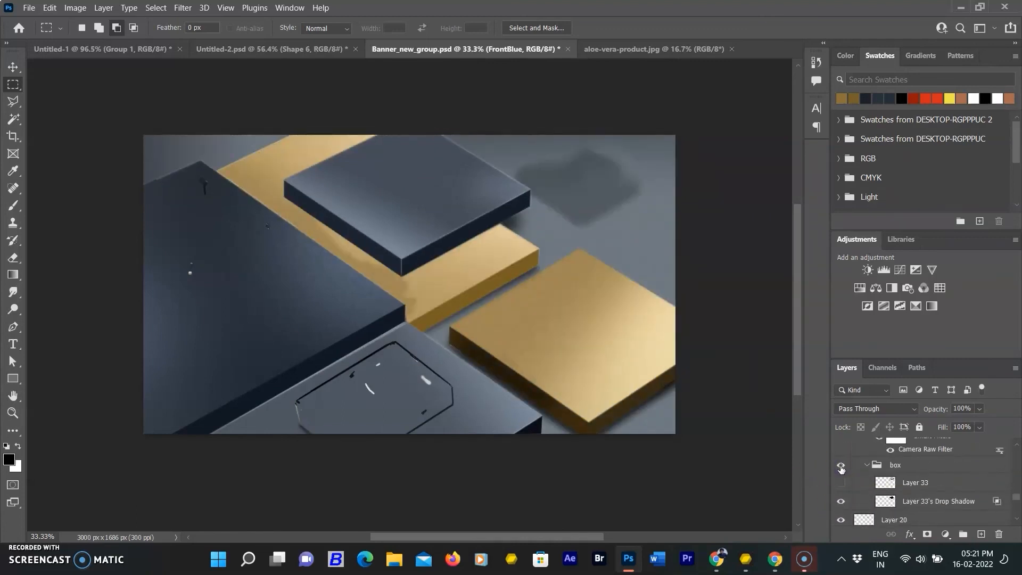
Step: Show the cream OTUM box and the blue jar on their surfaces
{"action": "left_click", "coordinate": [841, 467]}
{"action": "scroll", "coordinate": [842, 474], "scroll_direction": "up", "scroll_amount": 3}
{"action": "left_click", "coordinate": [842, 480]}
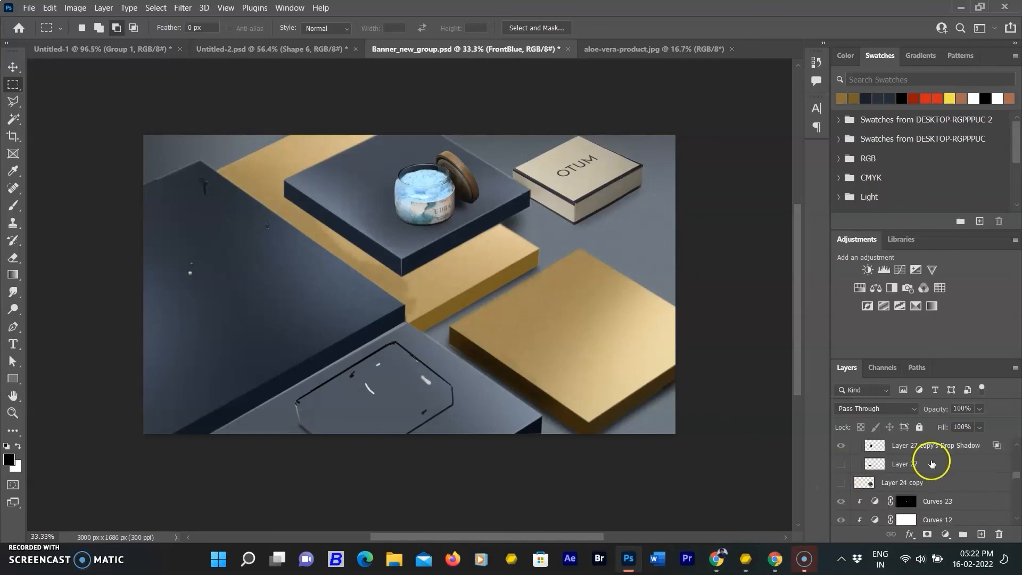
Step: Show the Candle_1, Giftbox_1 and newcandle groups to examine the products placed on the platforms
{"action": "left_click", "coordinate": [841, 483]}
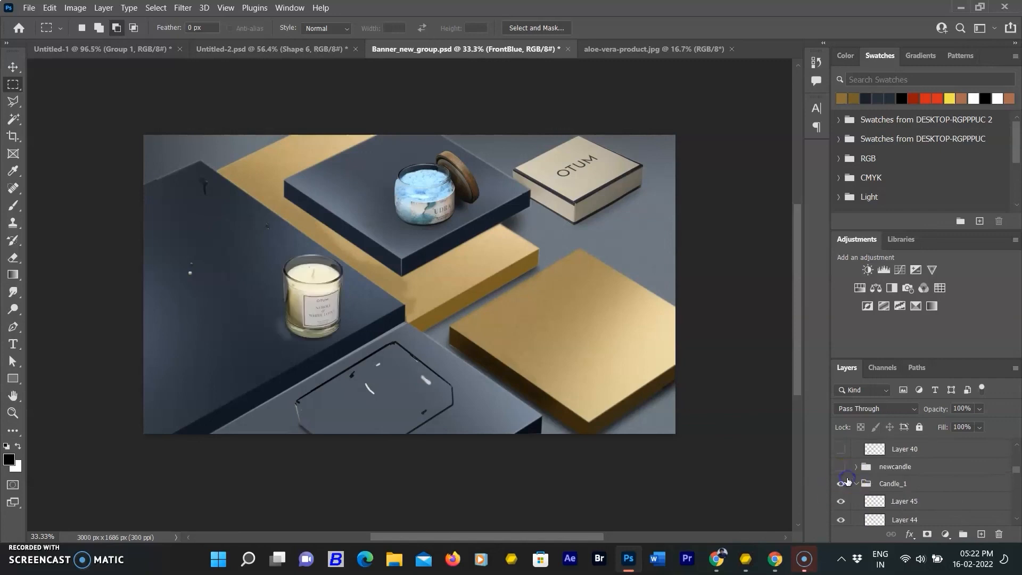
{"action": "left_click", "coordinate": [842, 453]}
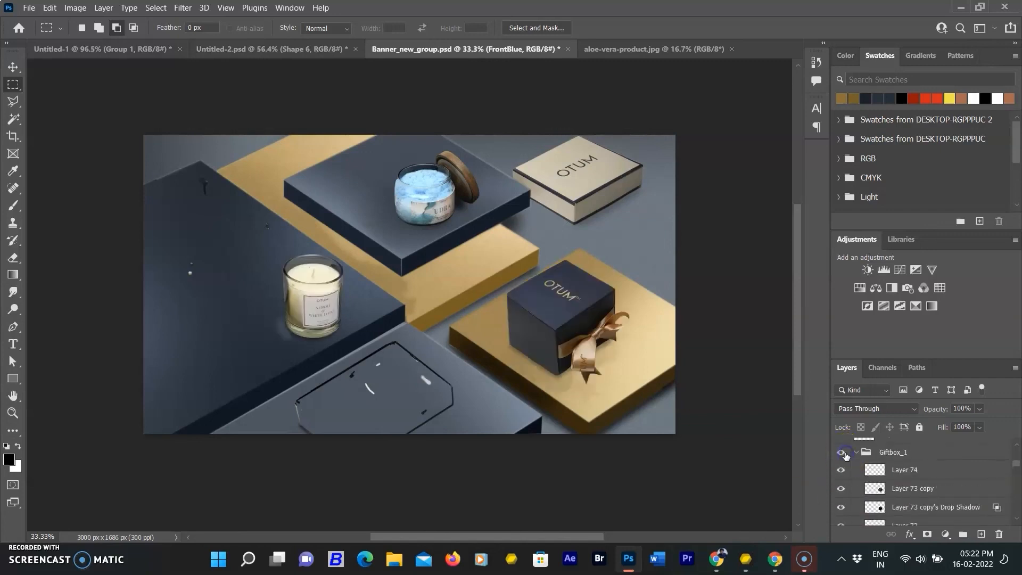
{"action": "scroll", "coordinate": [846, 456], "scroll_direction": "down", "scroll_amount": 1}
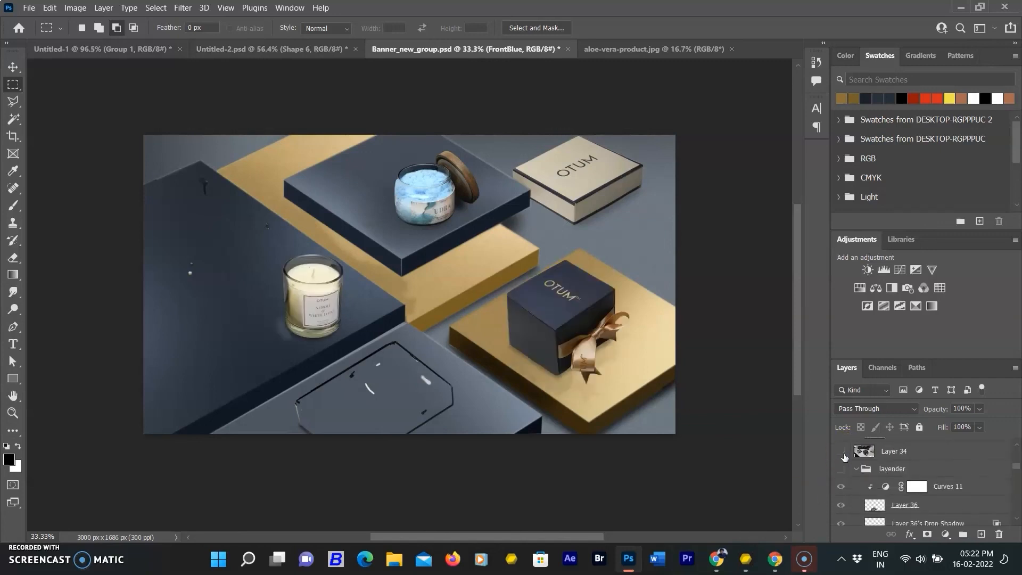
{"action": "left_click", "coordinate": [839, 505]}
{"action": "scroll", "coordinate": [840, 503], "scroll_direction": "up", "scroll_amount": 1}
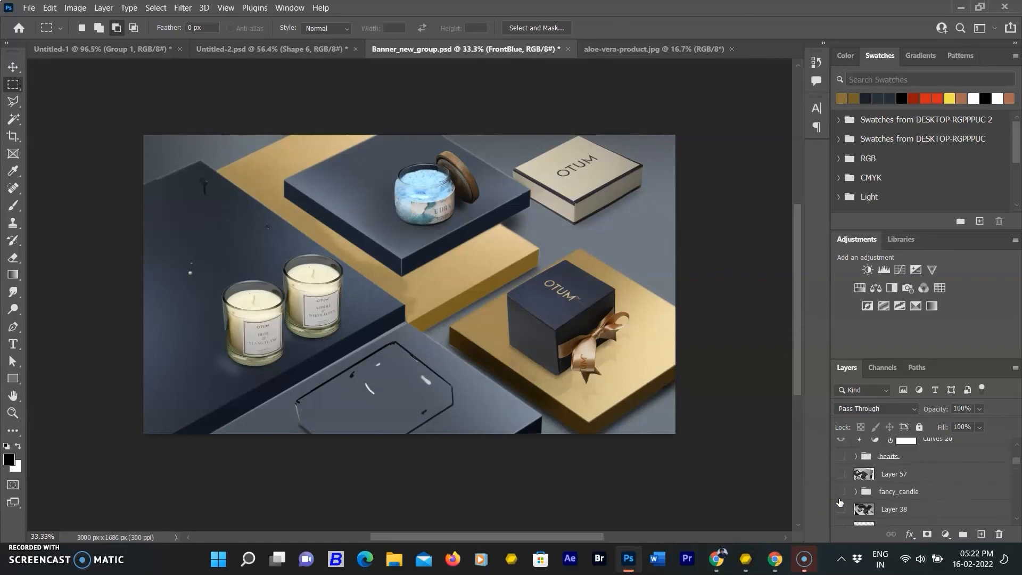
Step: Compare the banner with and without Layer 81, and show the fancy_candle group
{"action": "left_click", "coordinate": [841, 476]}
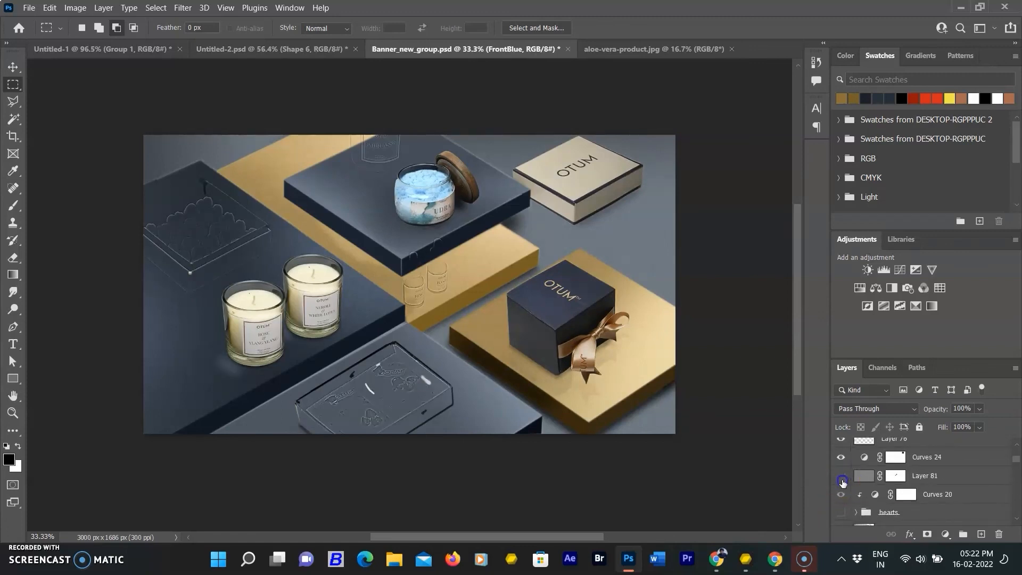
{"action": "left_click", "coordinate": [841, 476]}
{"action": "scroll", "coordinate": [842, 482], "scroll_direction": "up", "scroll_amount": 1}
{"action": "scroll", "coordinate": [842, 479], "scroll_direction": "up", "scroll_amount": 3}
{"action": "left_click", "coordinate": [841, 474]}
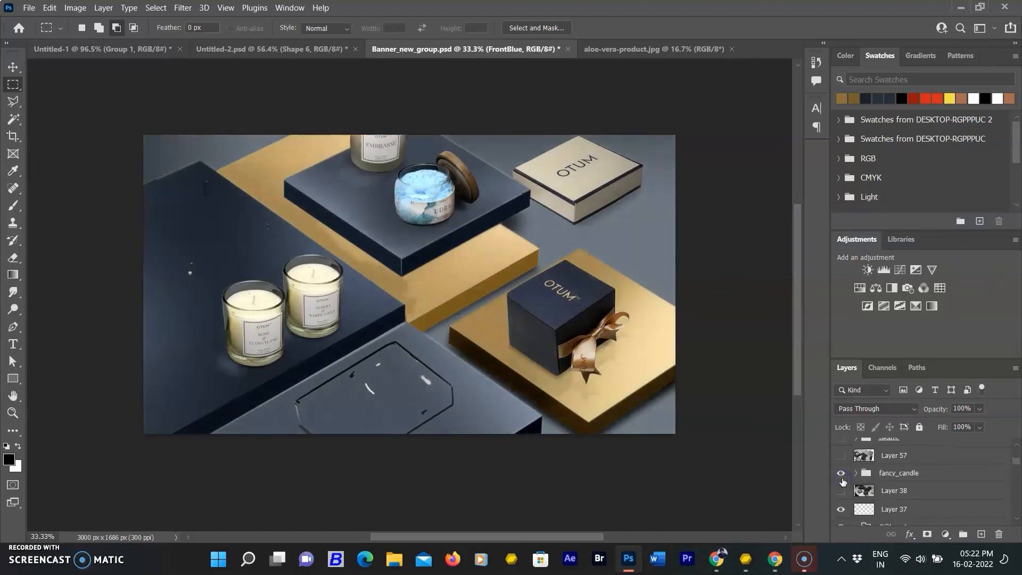
Step: Revert Banner_new_group.psd to its opening snapshot in the document history
{"action": "scroll", "coordinate": [842, 481], "scroll_direction": "down", "scroll_amount": 4}
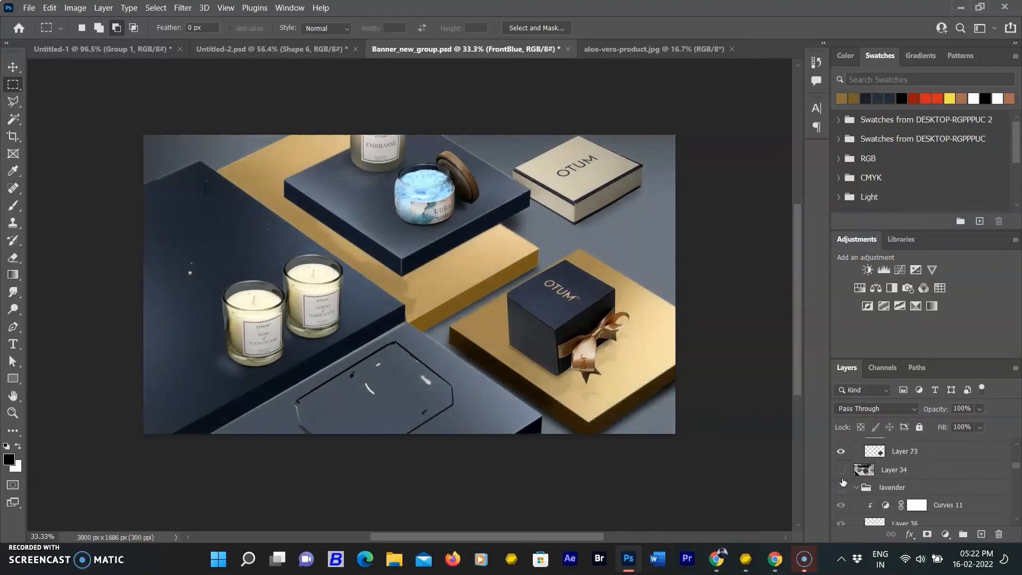
{"action": "left_click", "coordinate": [815, 62]}
{"action": "left_click", "coordinate": [766, 83]}
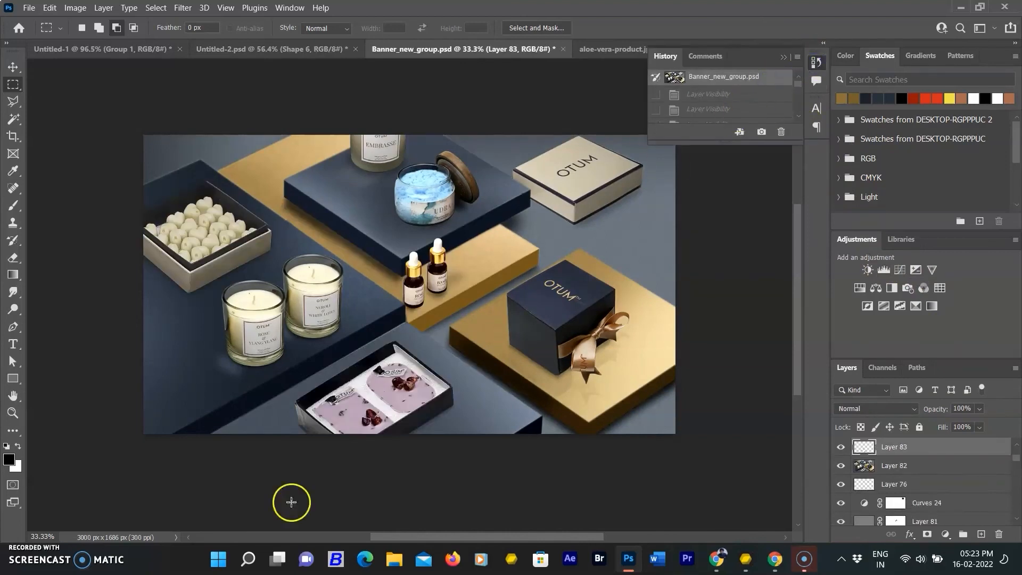